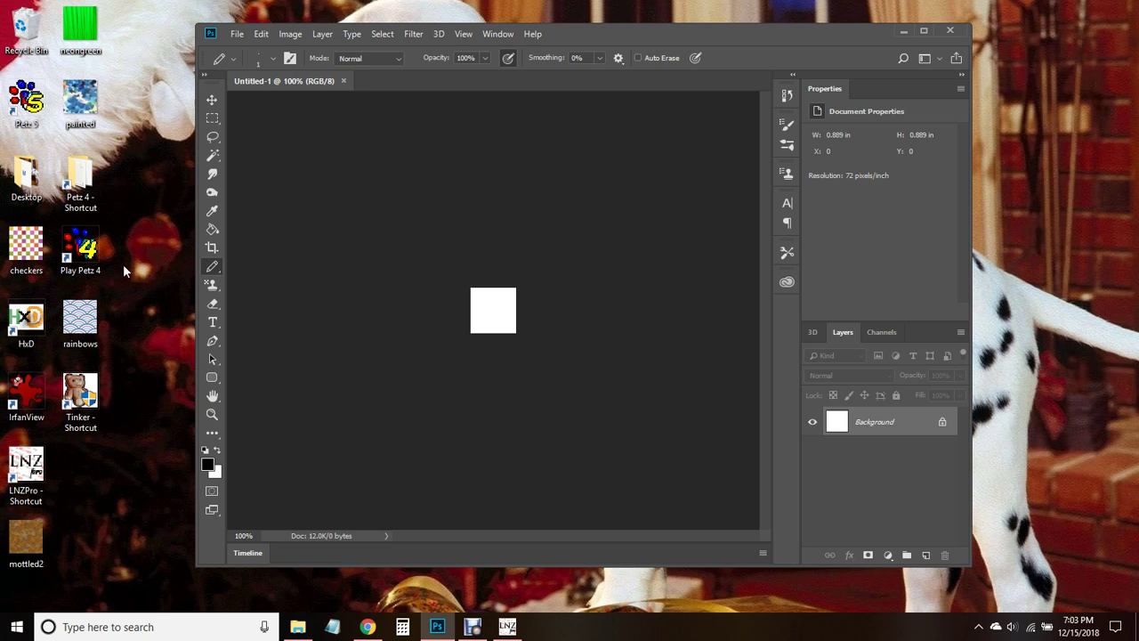
# Step: Open the desktop image checkers.png in Photoshop and resize it to 64 × 64 pixels
pyautogui.moveTo(4, 252); pyautogui.dragTo(423, 80)
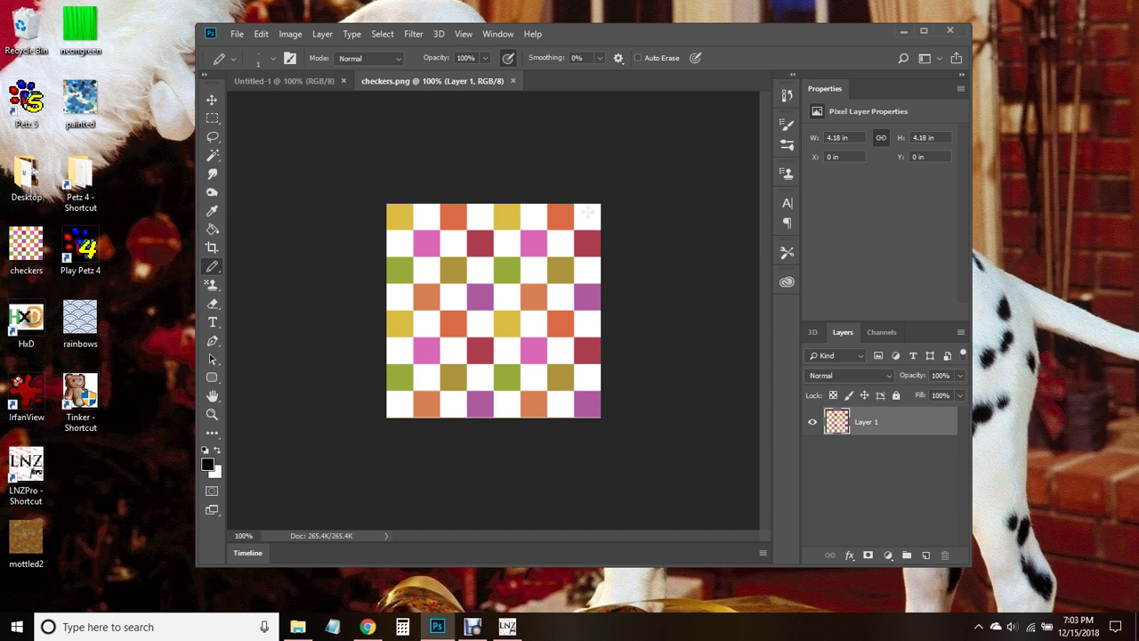
pyautogui.click(290, 34)
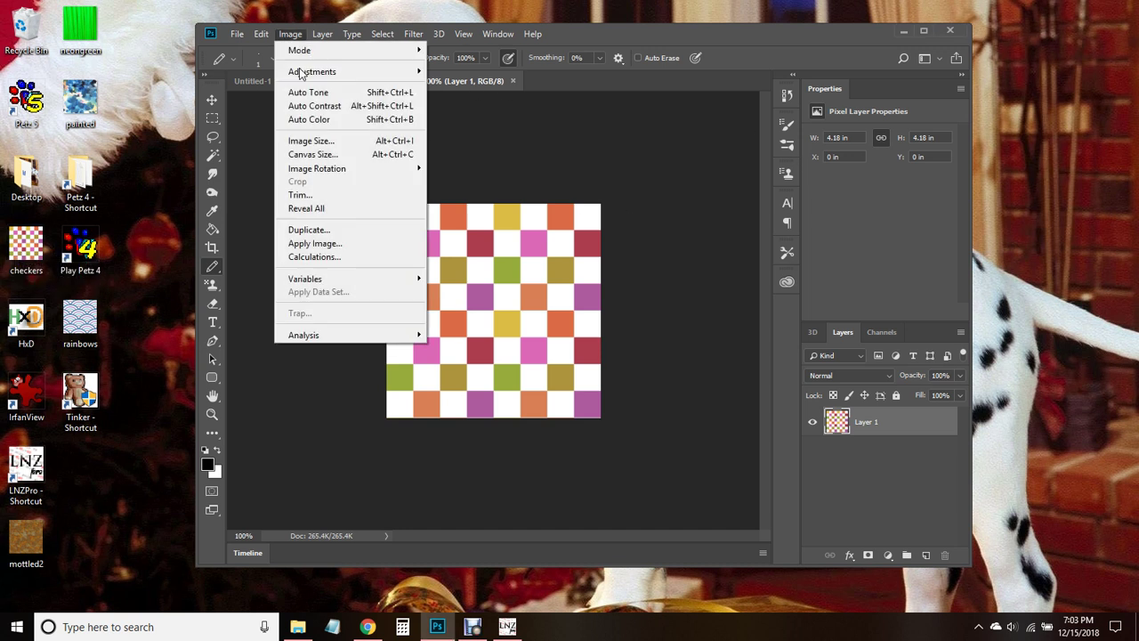
pyautogui.click(326, 142)
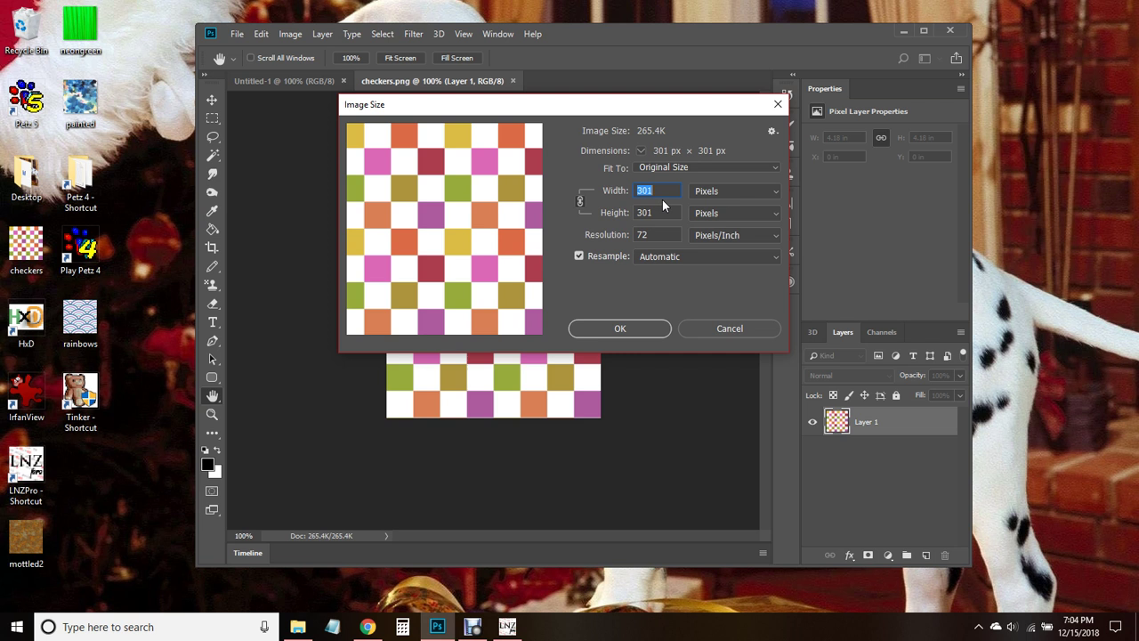
pyautogui.write('64')
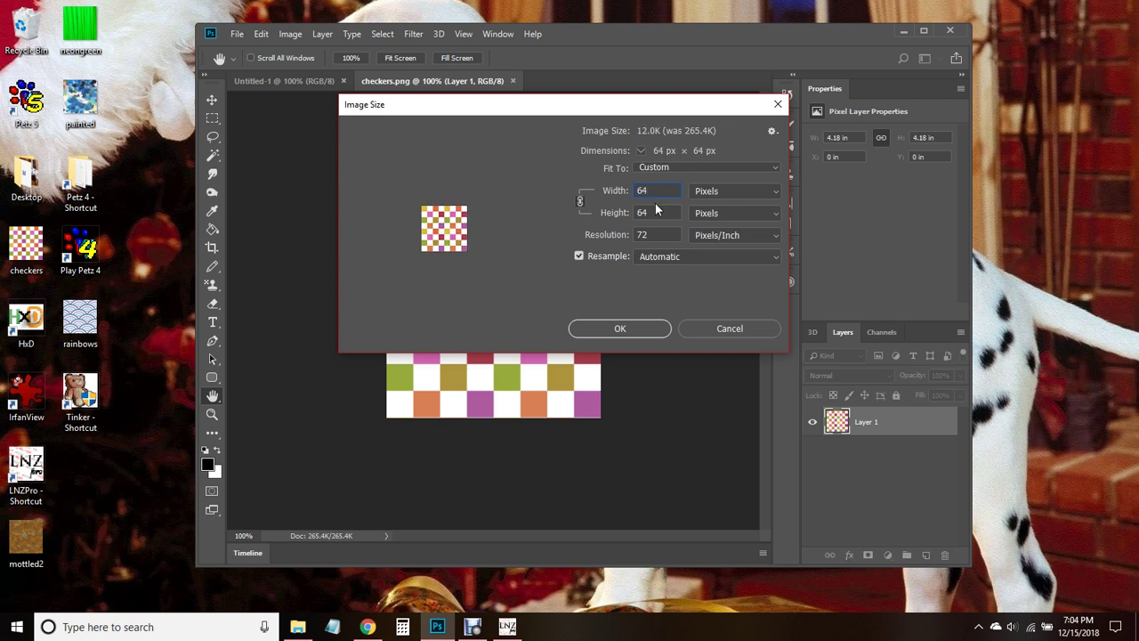
pyautogui.moveTo(481, 284)
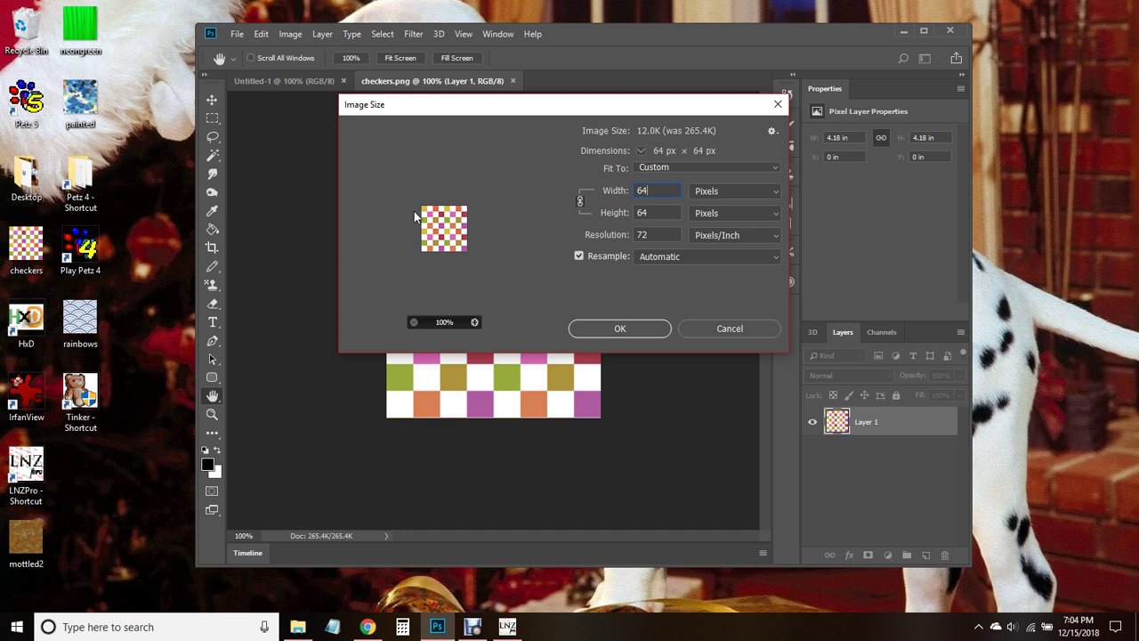
pyautogui.hotkey('ctrl', 'a')
pyautogui.write('12')
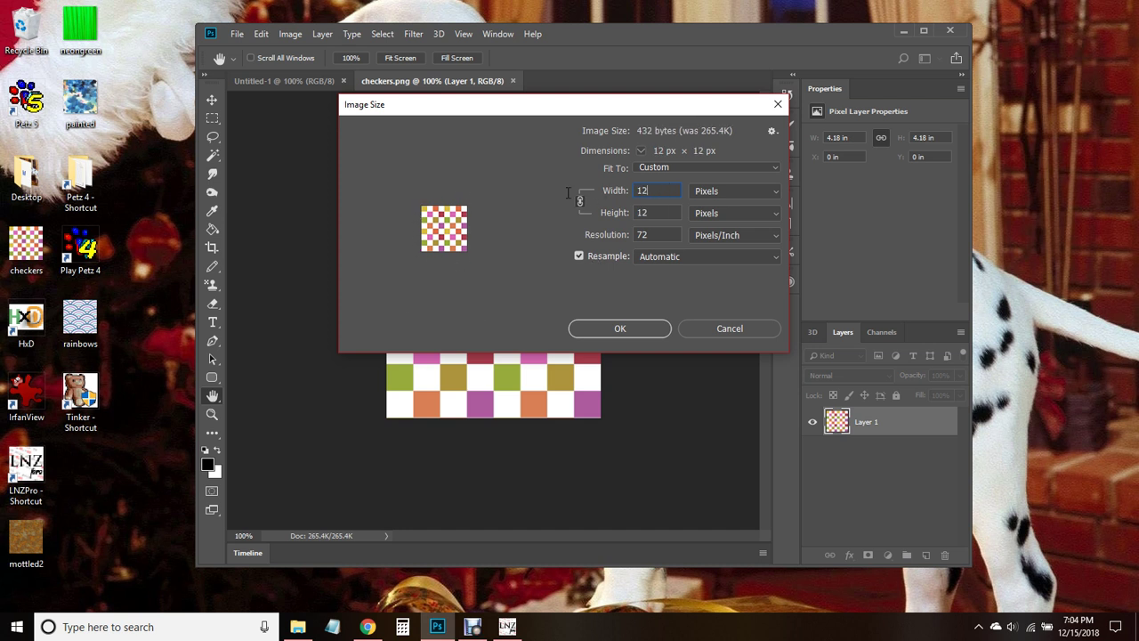
pyautogui.write('8')
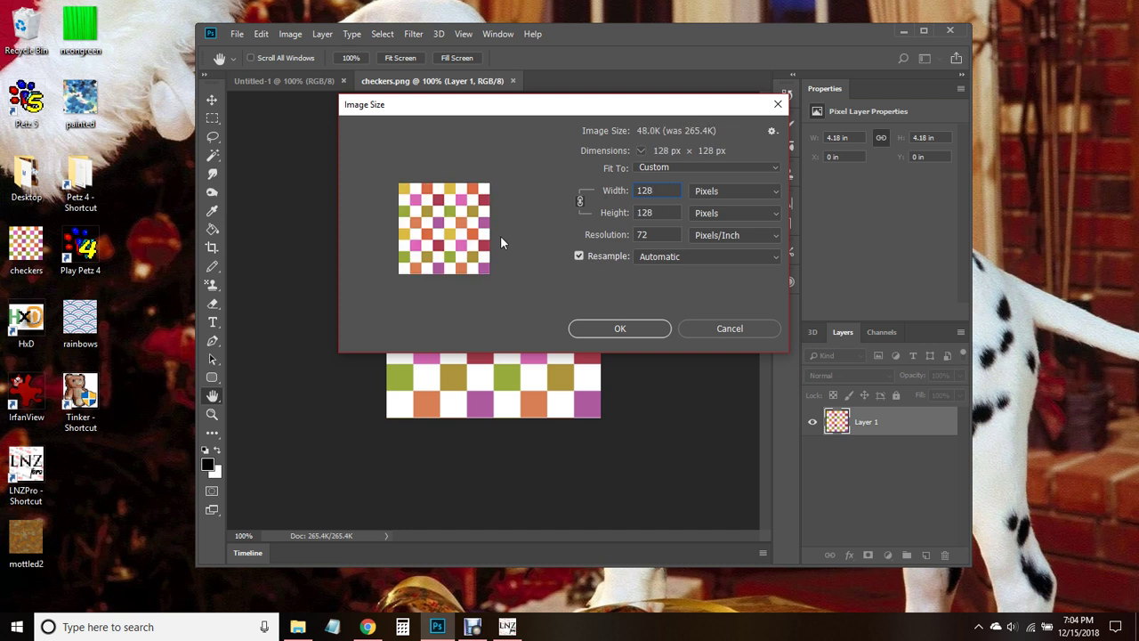
pyautogui.hotkey('ctrl', 'a')
pyautogui.write('64')
pyautogui.click(629, 331)
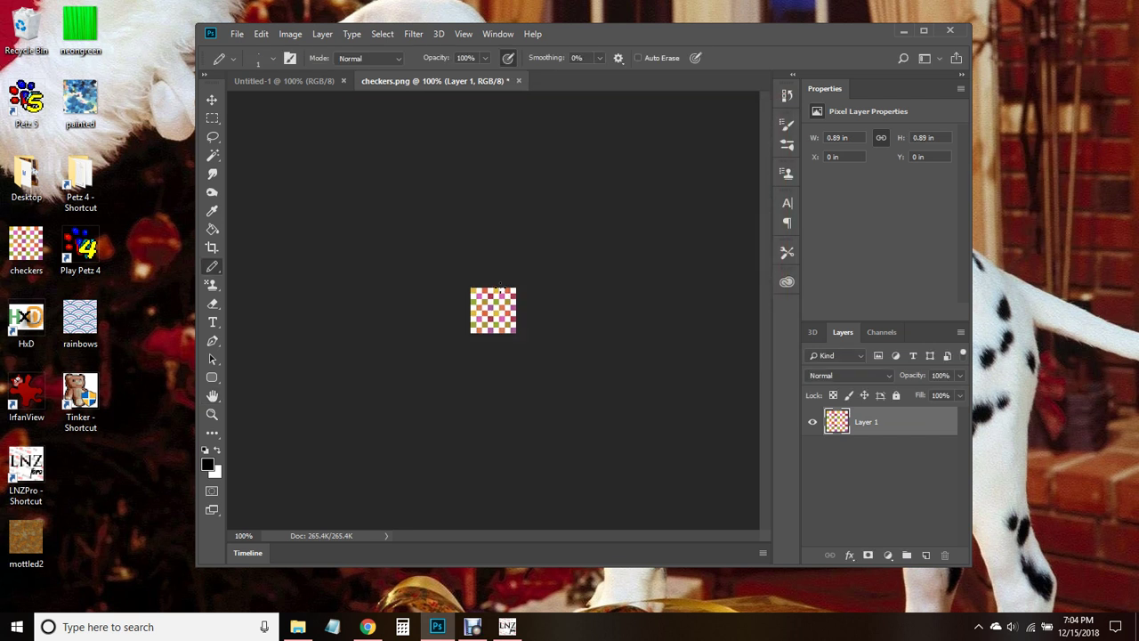
# Step: Save a copy of the resized image to the desktop as checkers in BMP format, with Windows file format and 24 Bit depth
pyautogui.click(238, 34)
pyautogui.click(275, 192)
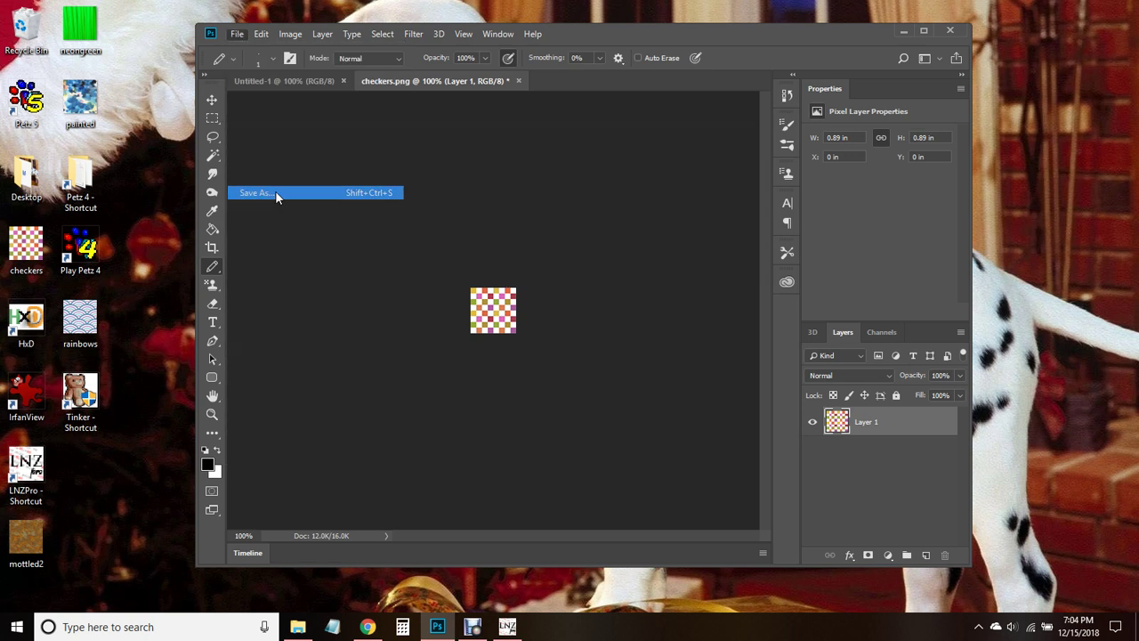
pyautogui.click(335, 311)
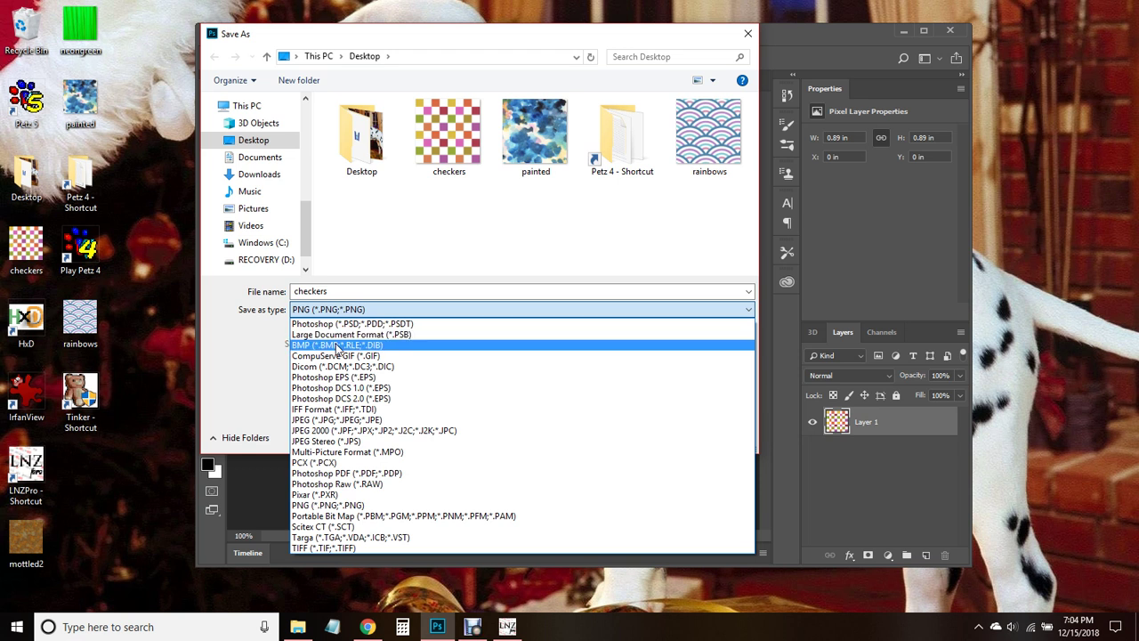
pyautogui.click(338, 346)
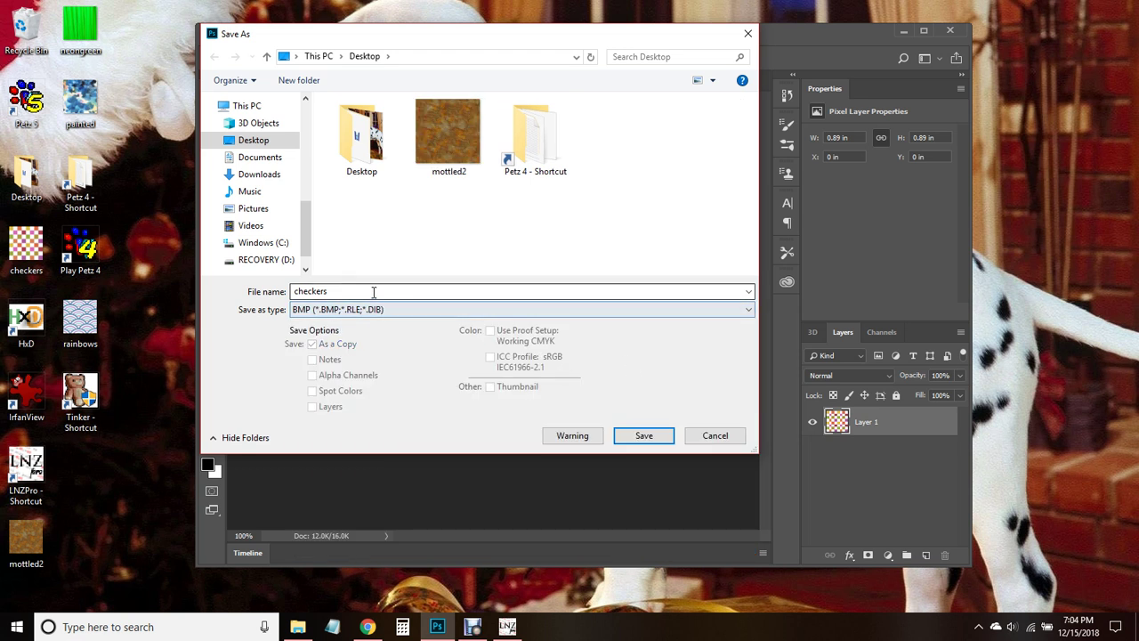
pyautogui.click(643, 435)
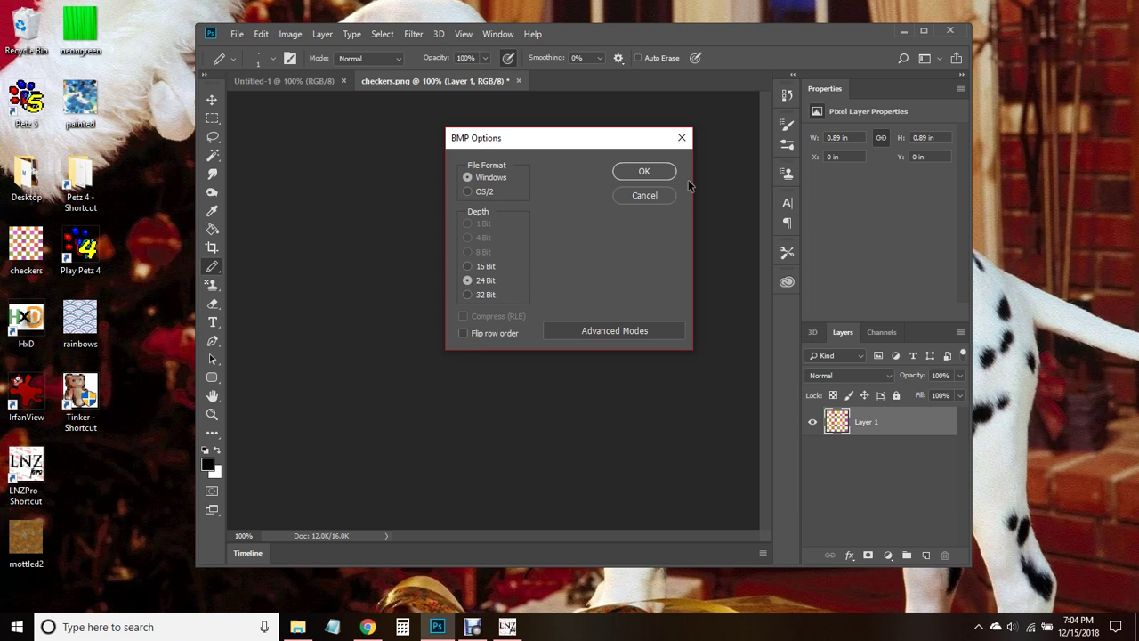
pyautogui.click(645, 172)
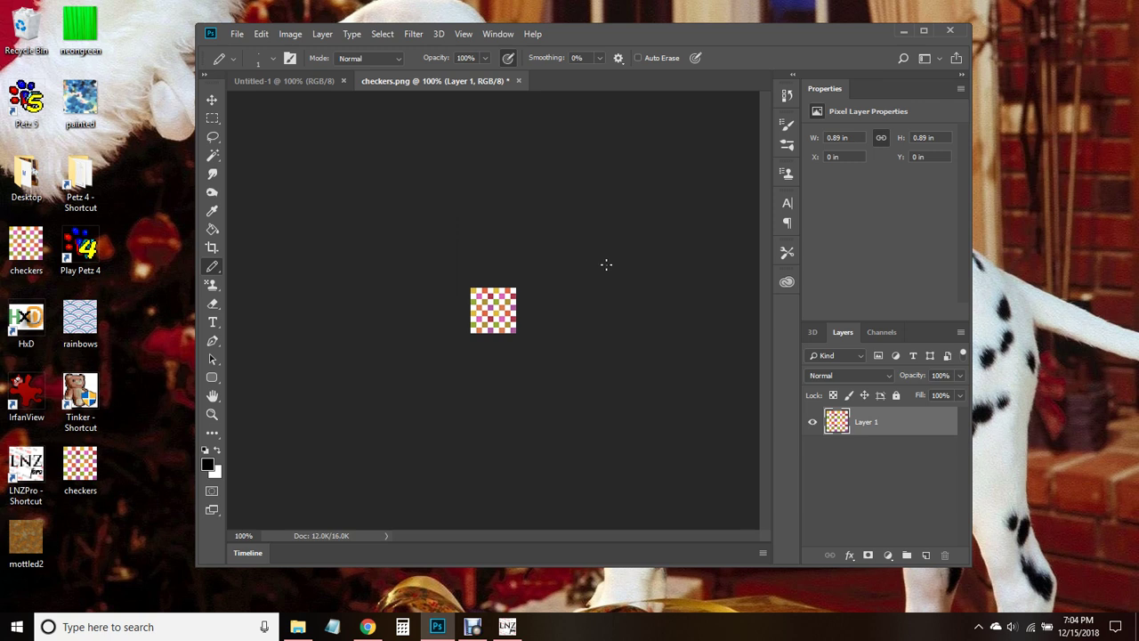
# Step: Minimize Photoshop and move the original checkers PNG from the desktop to the Recycle Bin
pyautogui.click(906, 32)
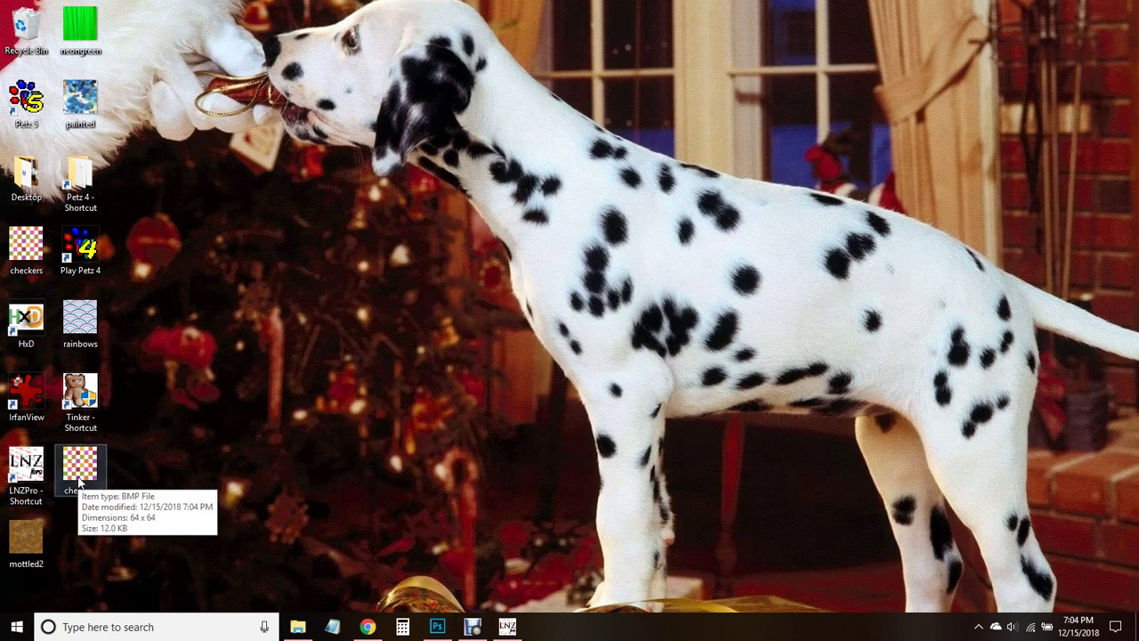
pyautogui.moveTo(17, 233); pyautogui.dragTo(26, 27)
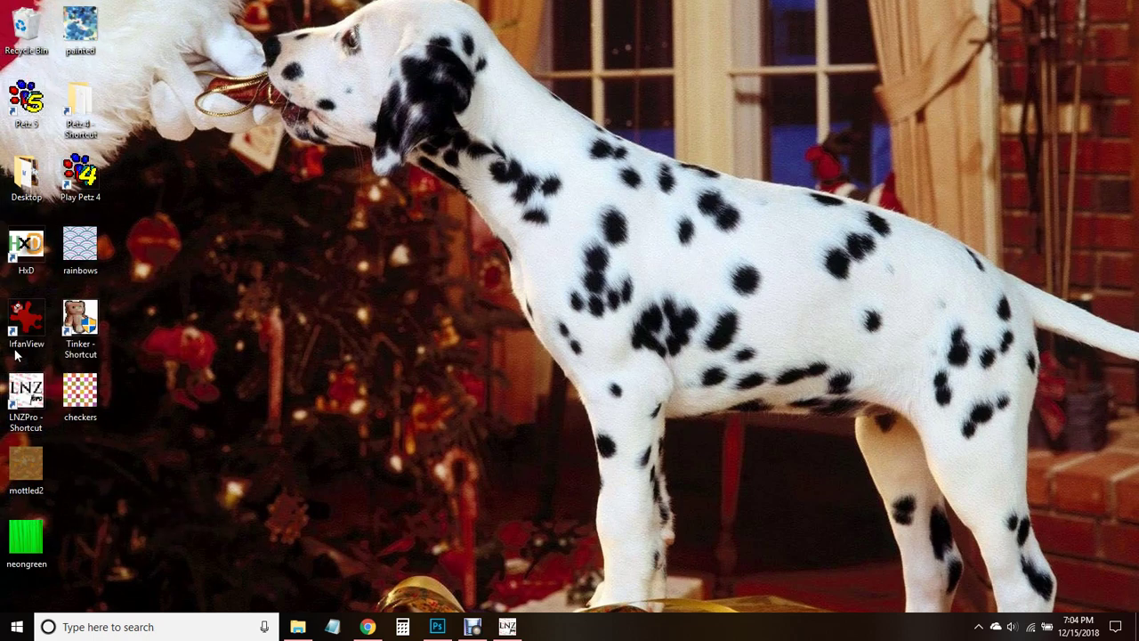
# Step: Launch IrfanView, load checkers.bmp from the desktop and decrease its color depth to 256 Colors (8 BPP)
pyautogui.doubleClick(26, 323)
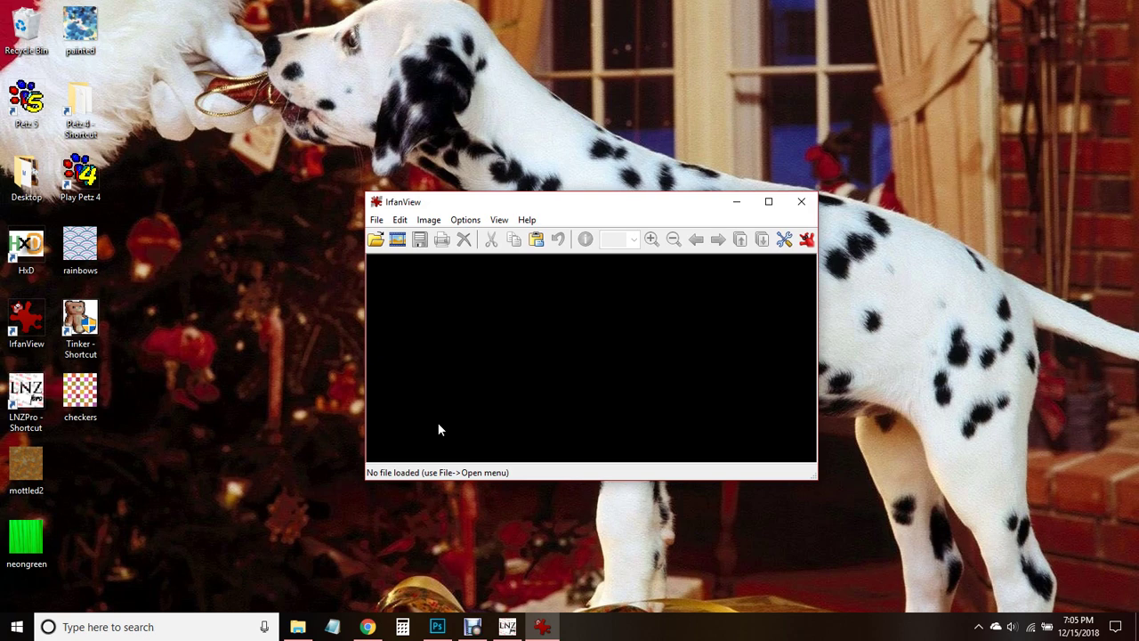
pyautogui.moveTo(80, 396); pyautogui.dragTo(635, 352)
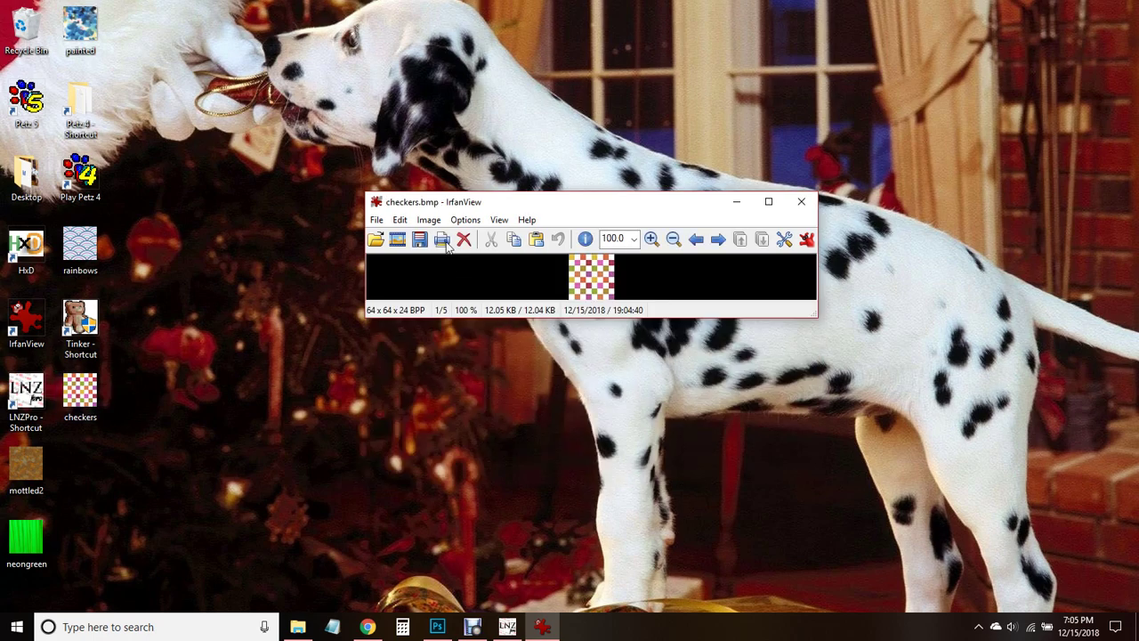
pyautogui.click(428, 220)
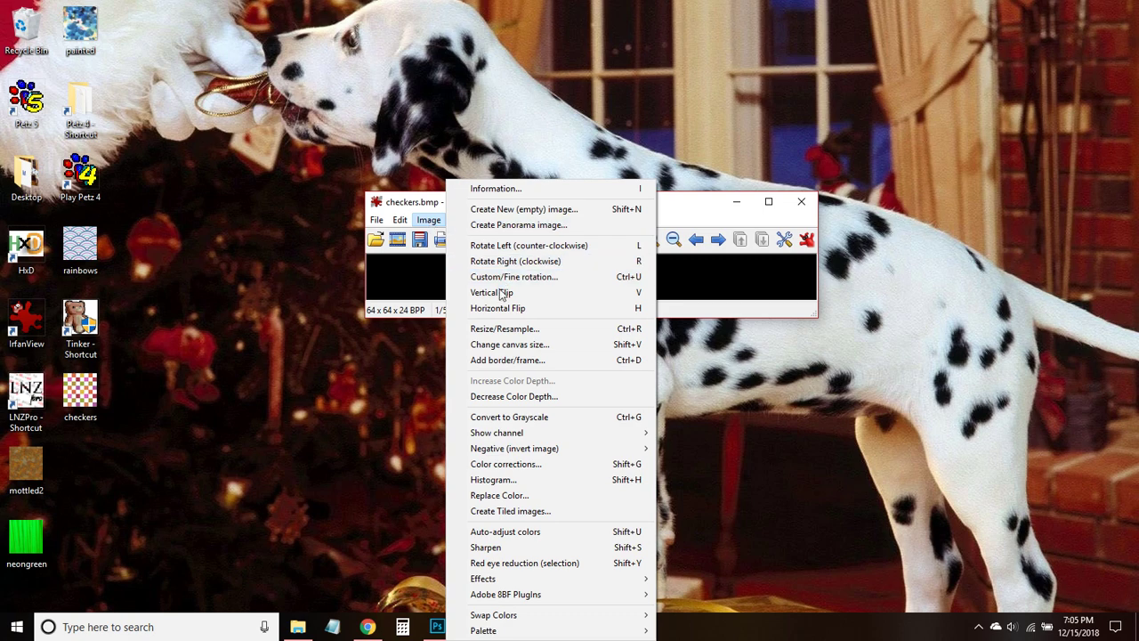
pyautogui.click(503, 396)
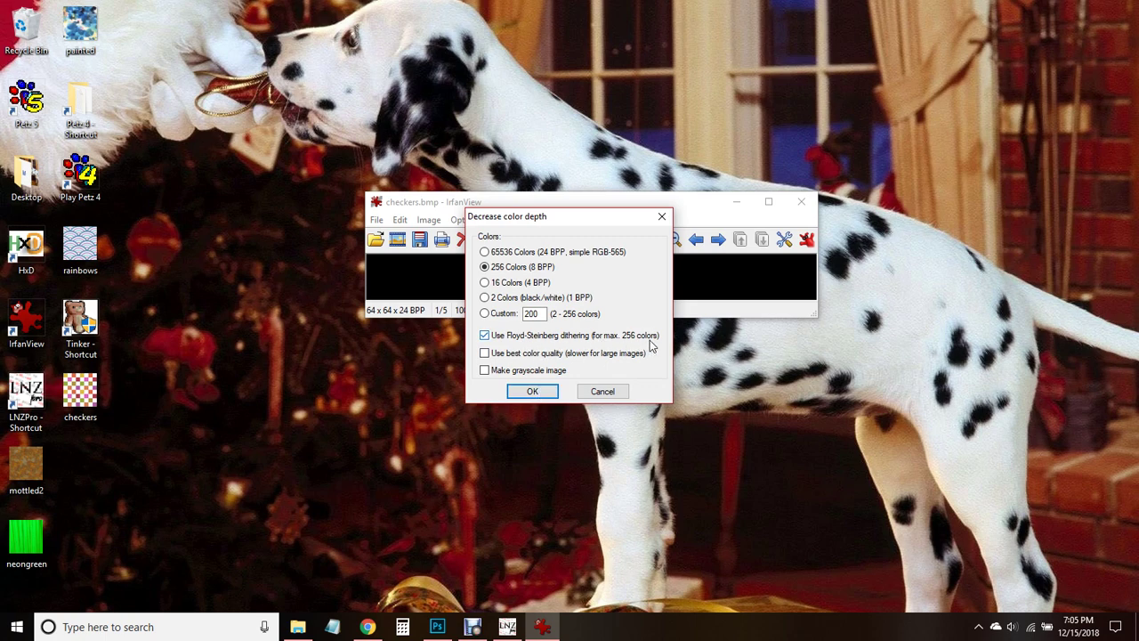
pyautogui.click(532, 392)
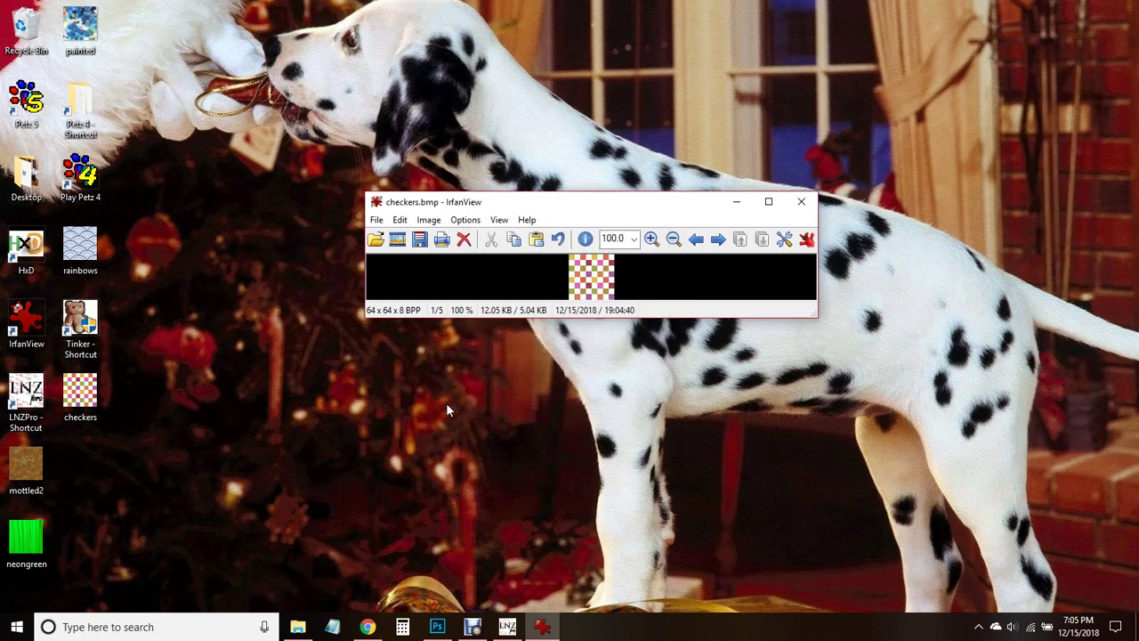
# Step: Save the image over checkers.bmp on the desktop as a Windows Bitmap, close IrfanView and reposition the file below the Tinker shortcut
pyautogui.click(376, 220)
pyautogui.click(421, 481)
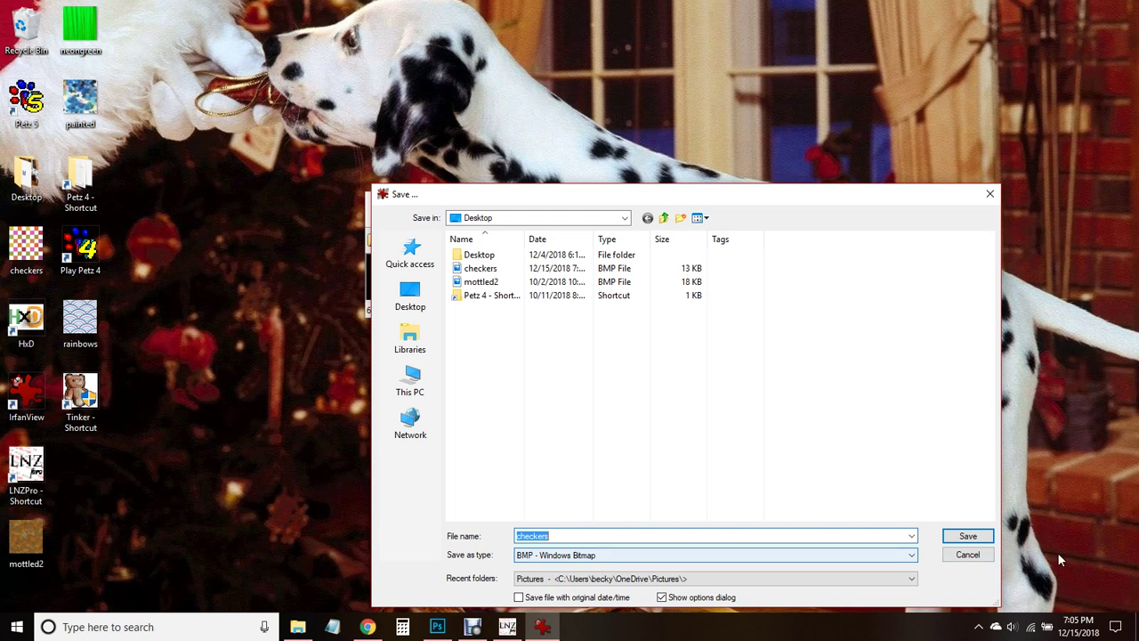
pyautogui.click(977, 537)
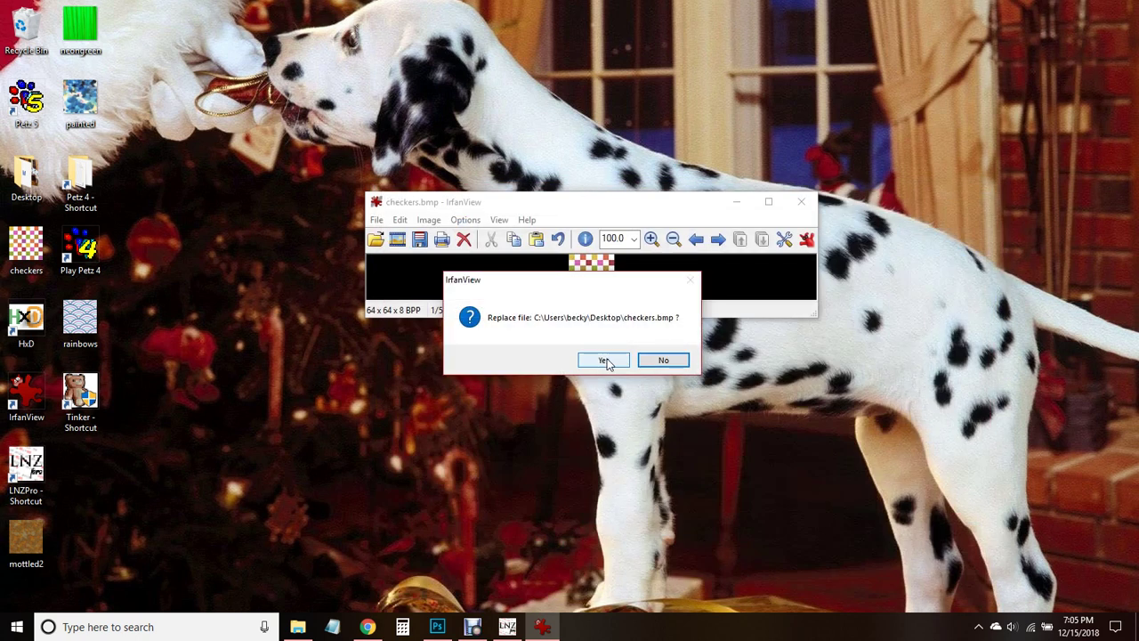
pyautogui.click(605, 361)
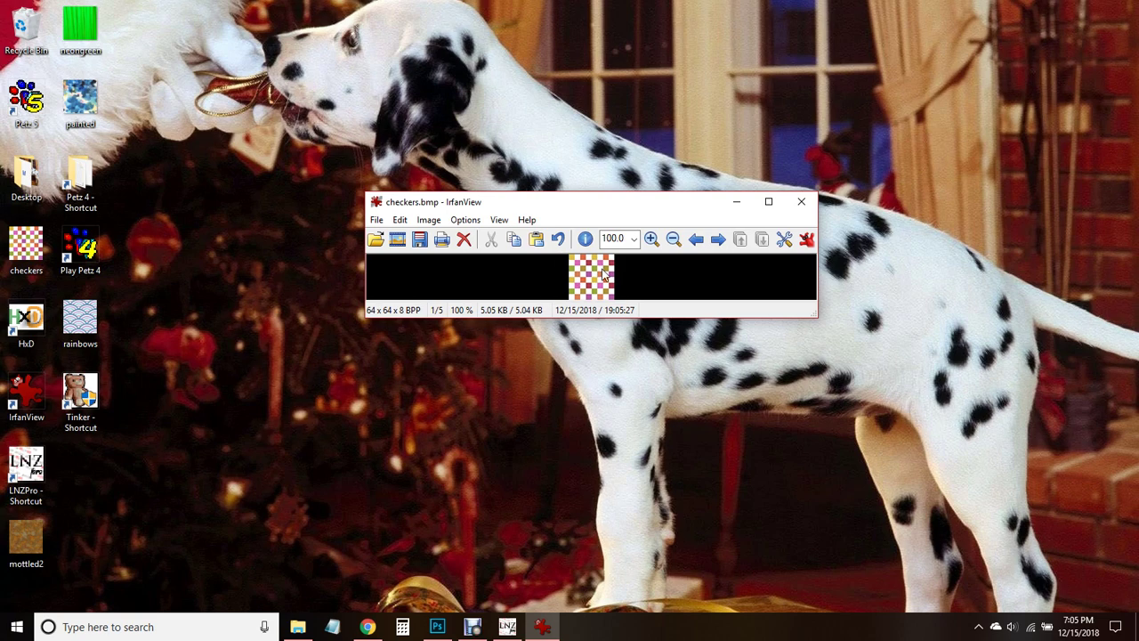
pyautogui.click(800, 203)
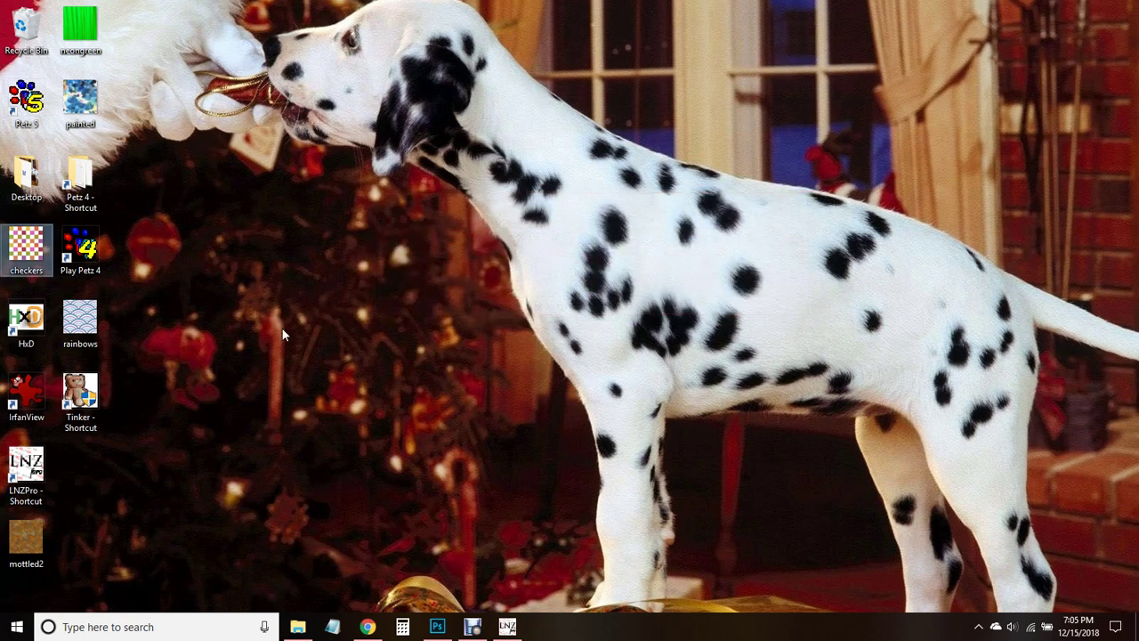
pyautogui.moveTo(26, 245); pyautogui.dragTo(124, 473)
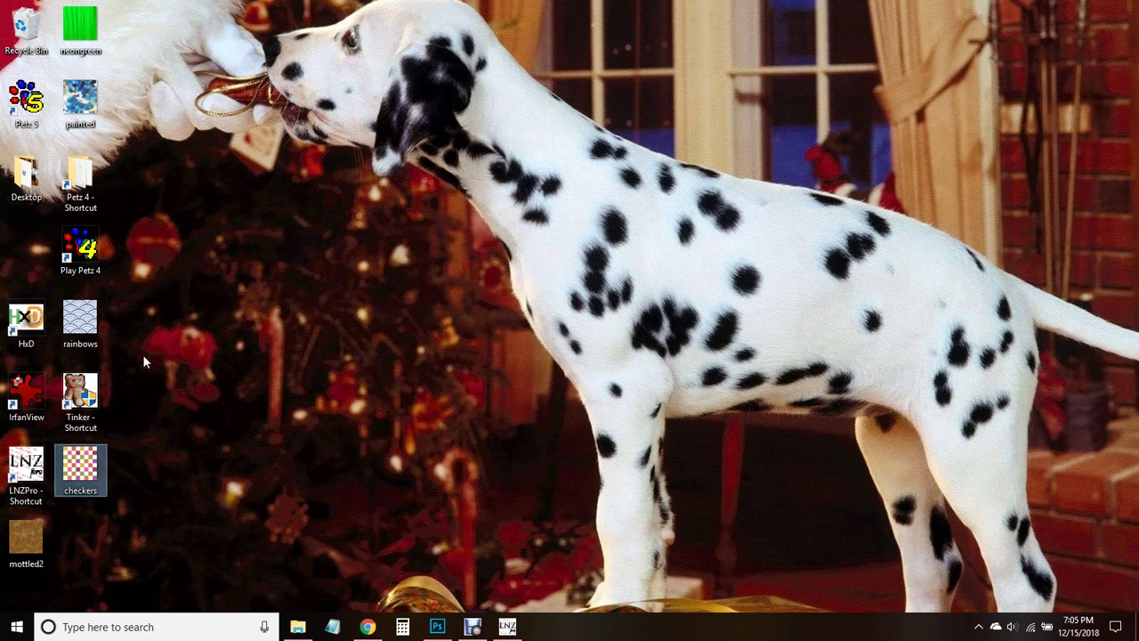
# Step: Run LNZ Pro as administrator and open Fuzzle Mutt.dog from the Petz 4 Resource\Dogz folder
pyautogui.rightClick(32, 469)
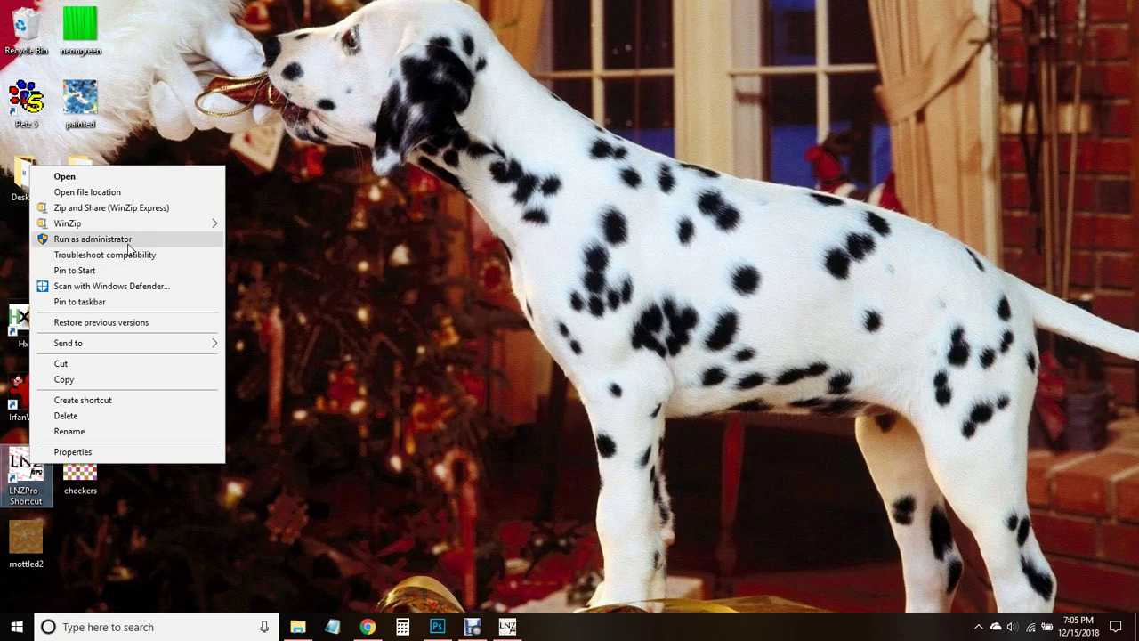
pyautogui.click(127, 240)
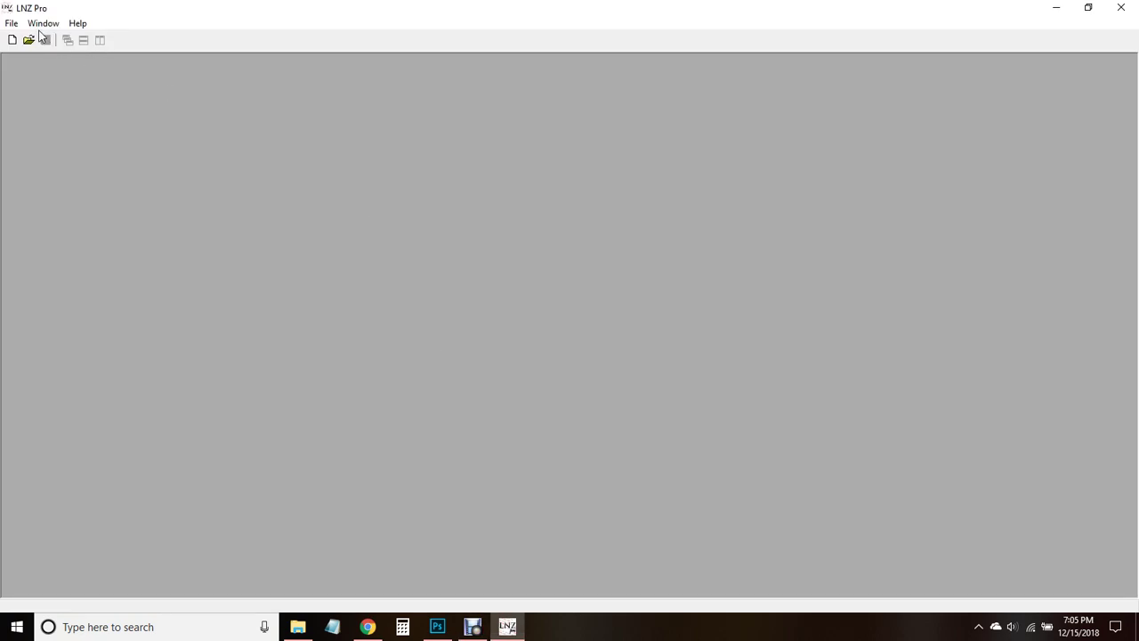
pyautogui.click(30, 39)
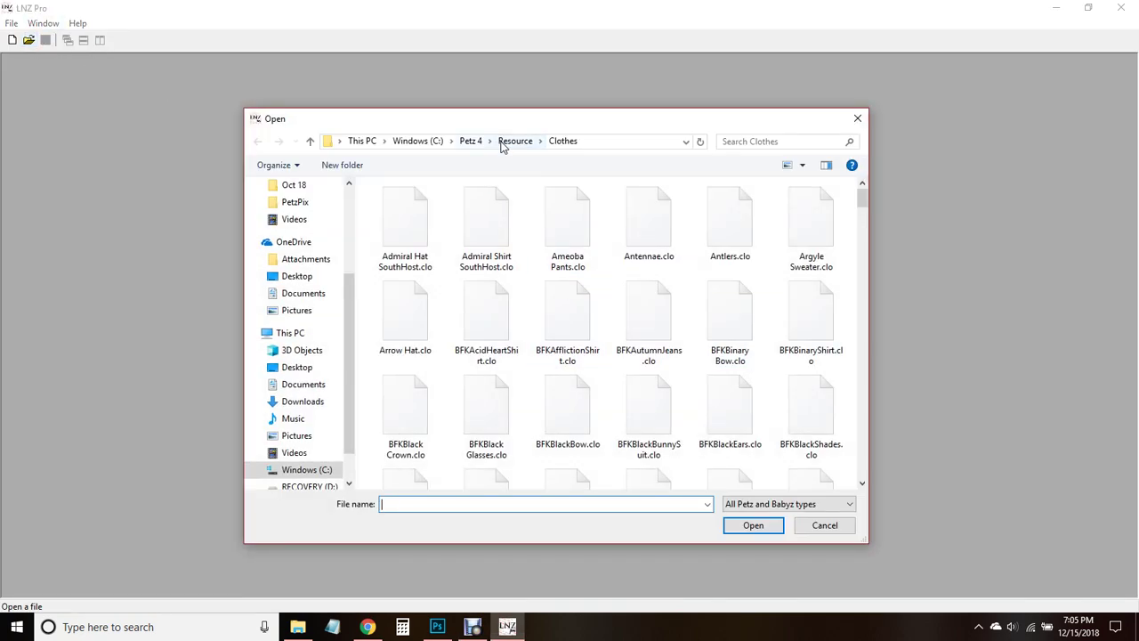
pyautogui.click(504, 142)
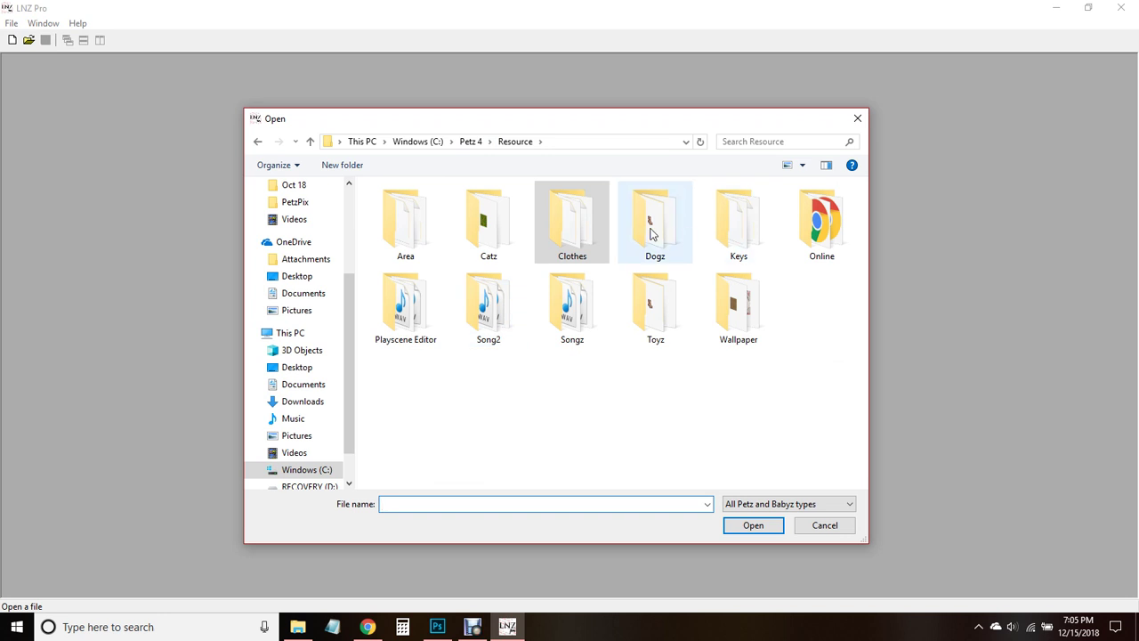
pyautogui.doubleClick(650, 227)
pyautogui.click(556, 325)
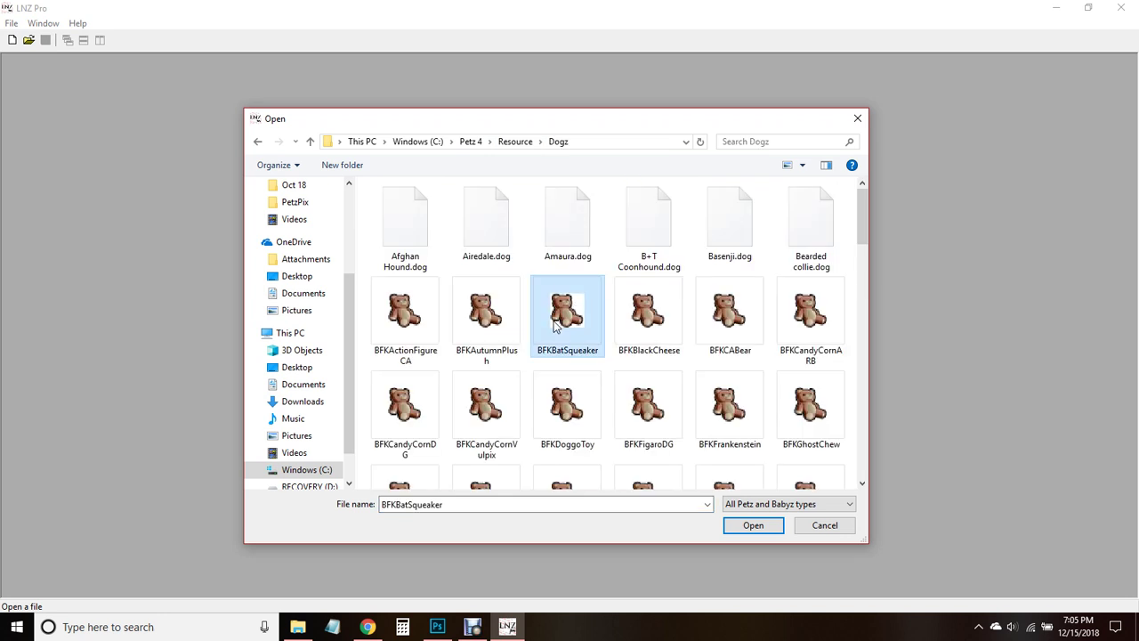
pyautogui.press('f')
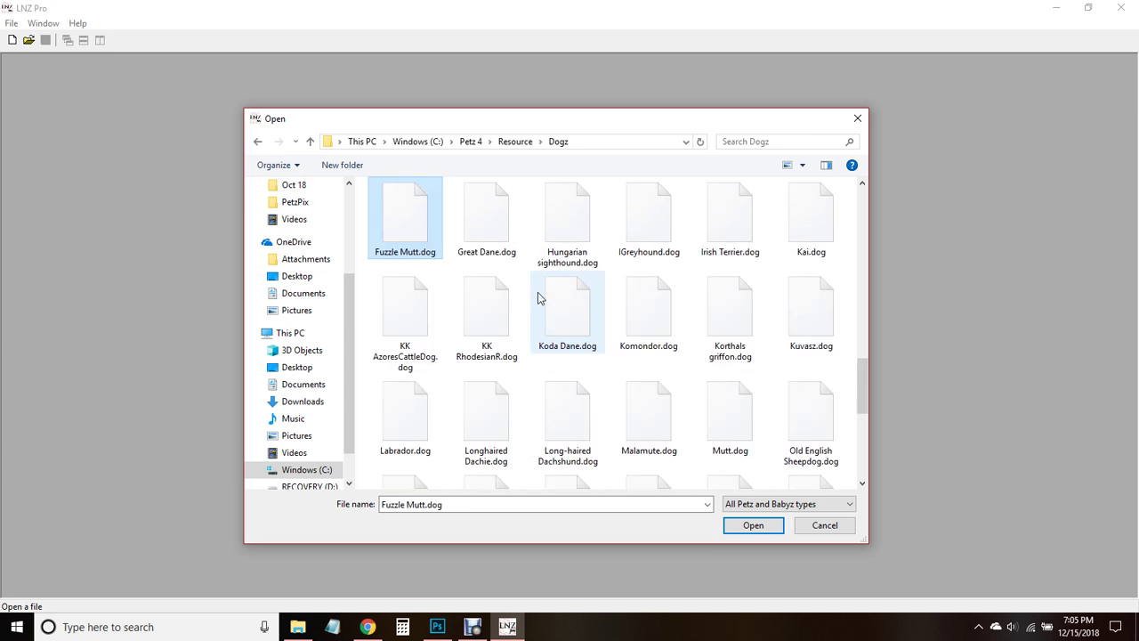
pyautogui.click(752, 534)
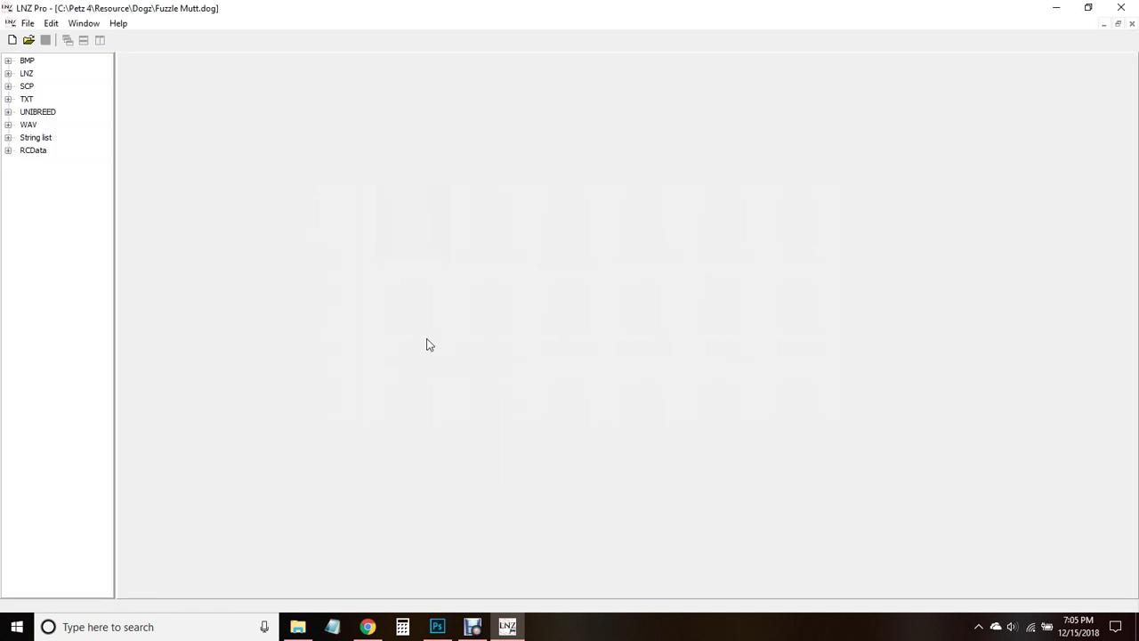
# Step: Open the MT file among the breed's LNZ resources and go to its [Texture List] section
pyautogui.click(8, 73)
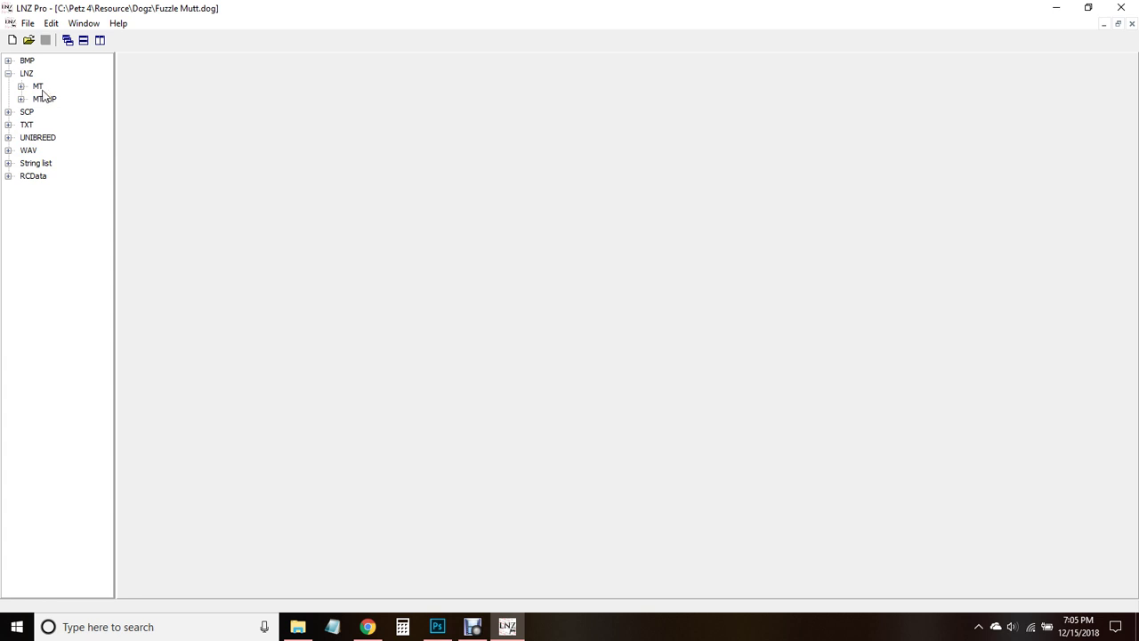
pyautogui.click(41, 86)
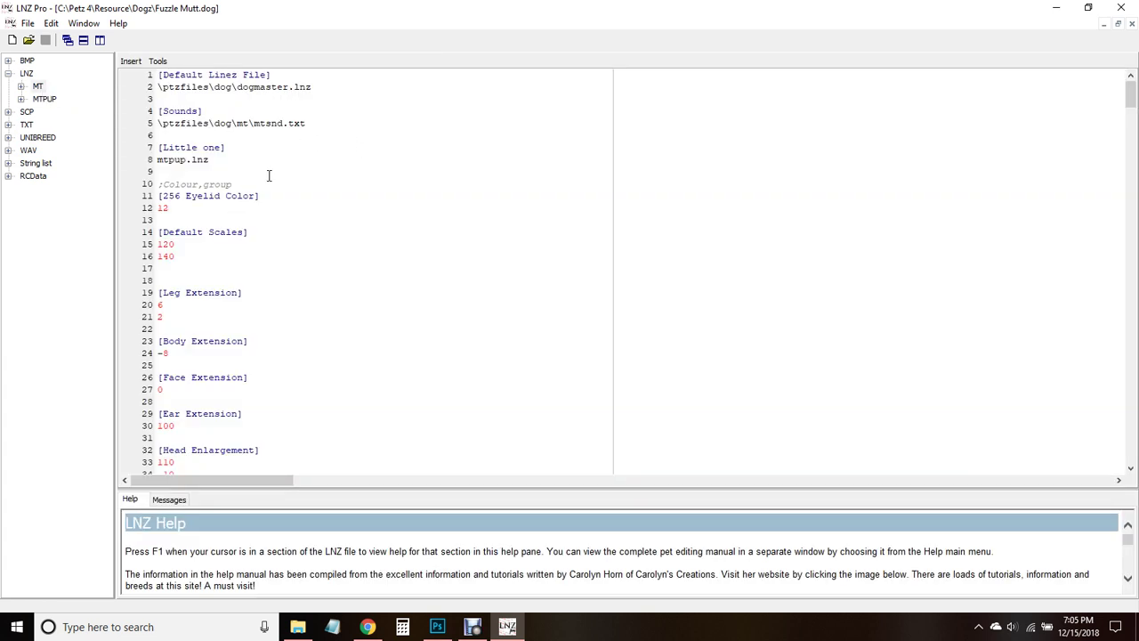
pyautogui.scroll(-20, 323, 226)
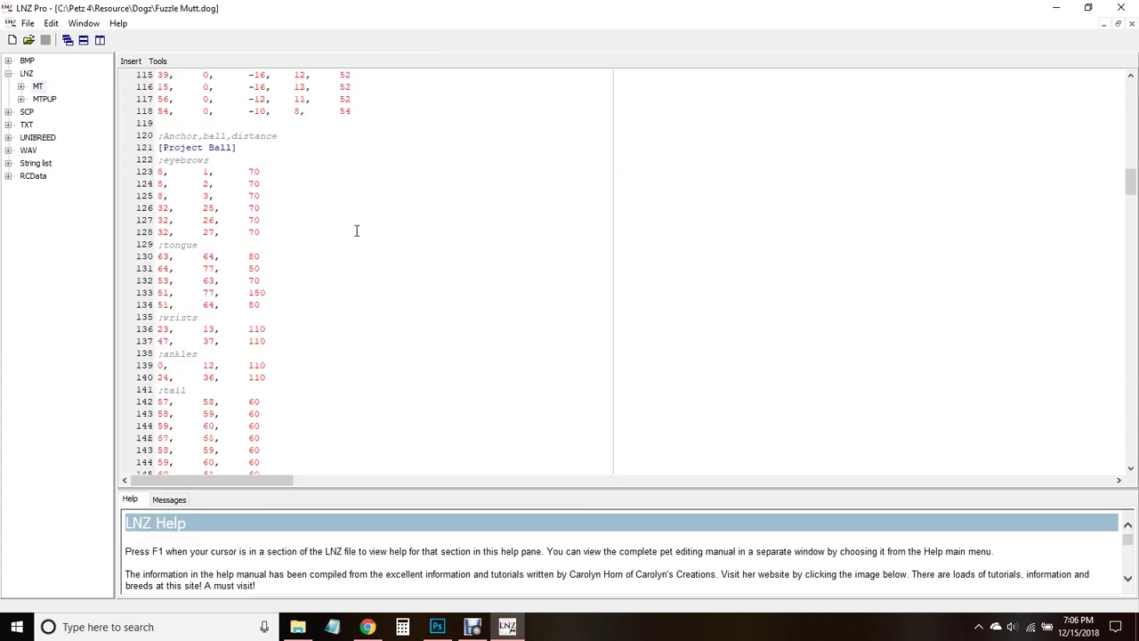
pyautogui.scroll(-18, 356, 231)
pyautogui.scroll(-20, 353, 243)
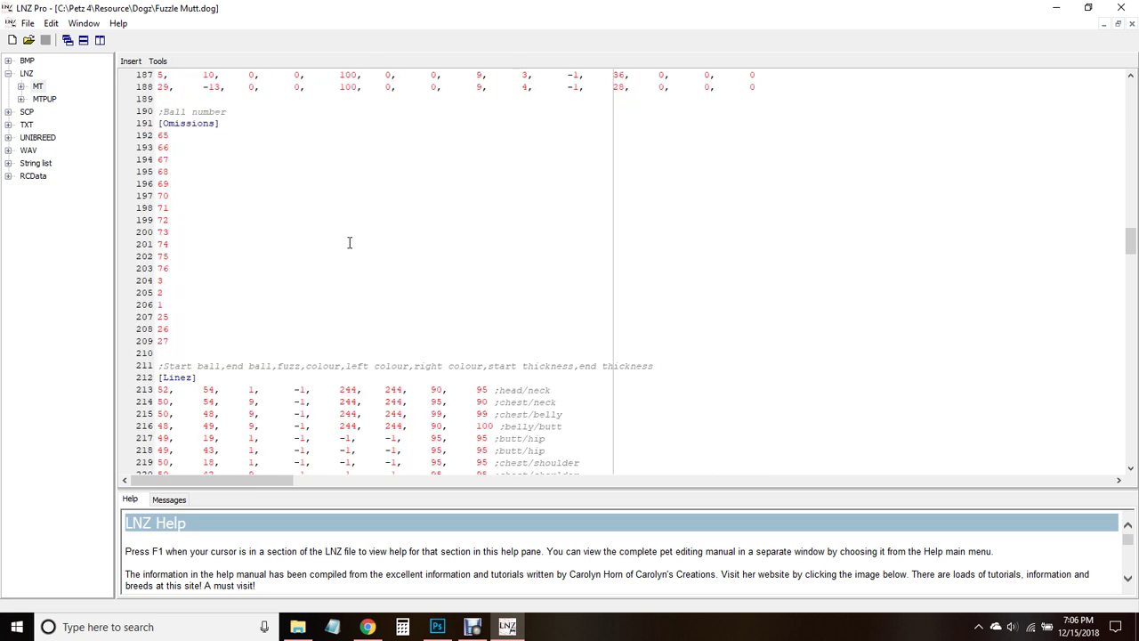
pyautogui.scroll(-6, 350, 248)
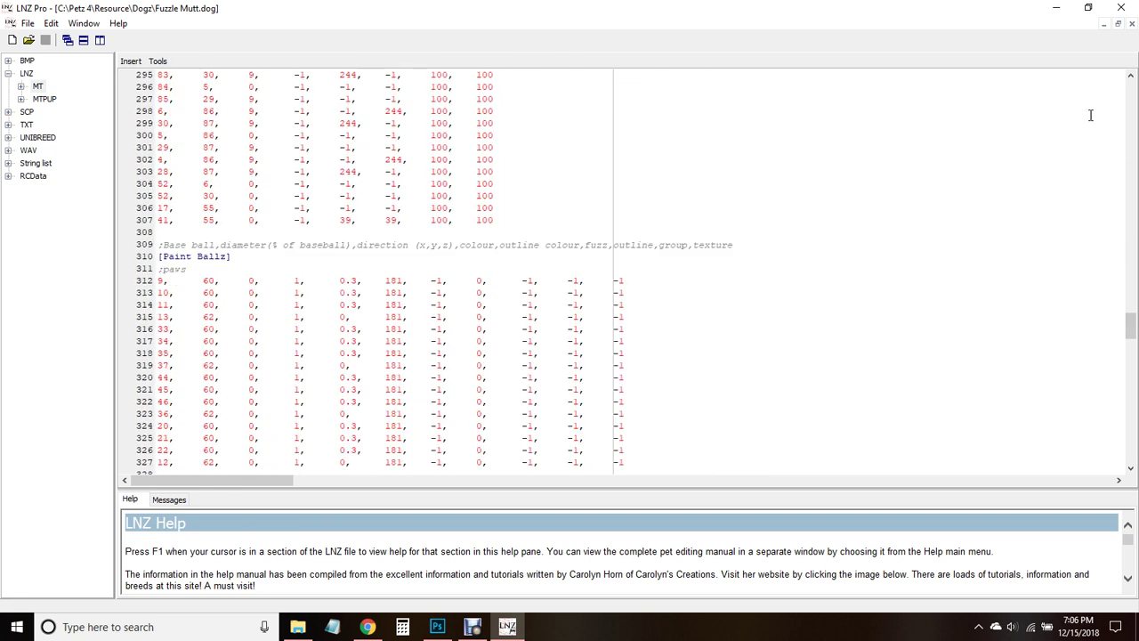
pyautogui.moveTo(1130, 330); pyautogui.dragTo(1132, 389)
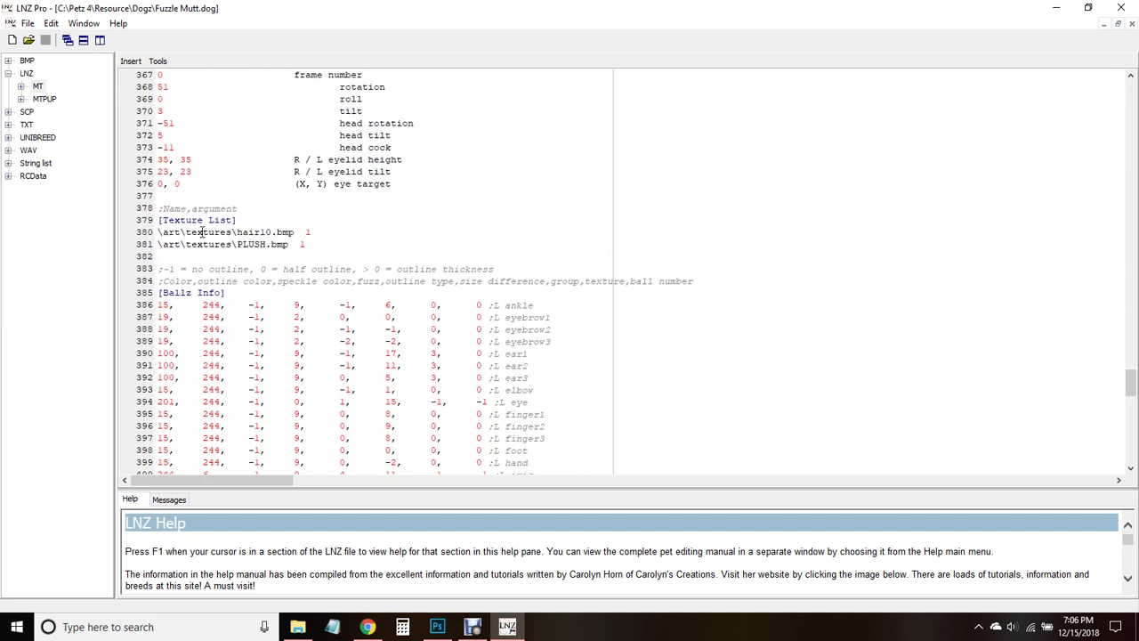
# Step: Change the first [Texture List] entry on line 380 to \resource\dogz\checkers.bmp with argument 0
pyautogui.doubleClick(172, 232)
pyautogui.write('resouc')
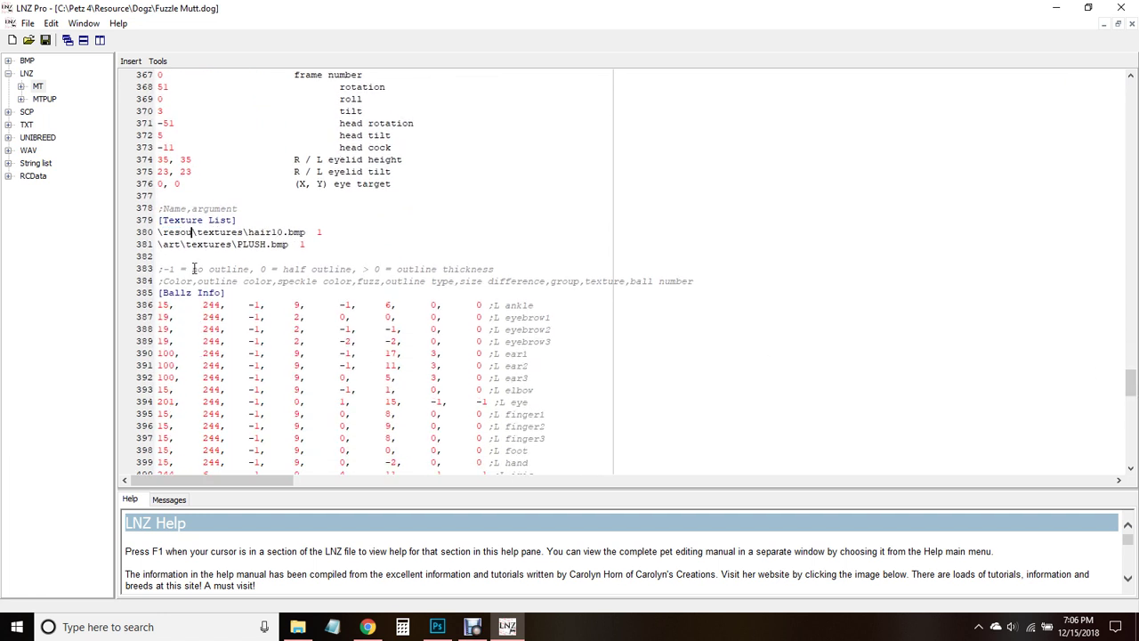
pyautogui.write('ce')
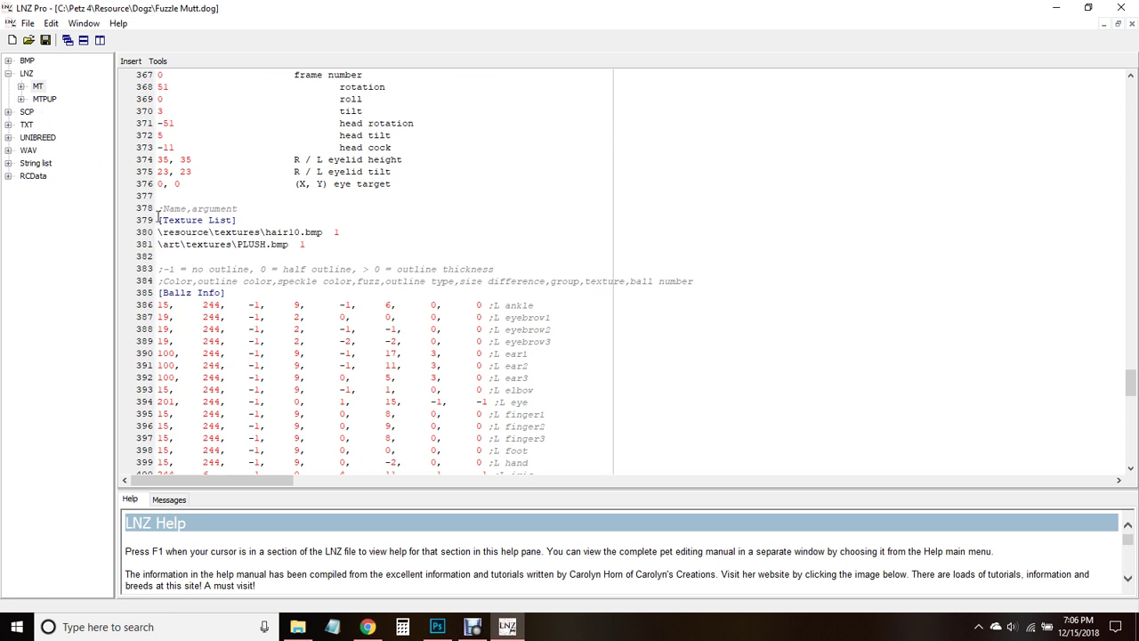
pyautogui.doubleClick(225, 232)
pyautogui.write('dogz')
pyautogui.doubleClick(256, 234)
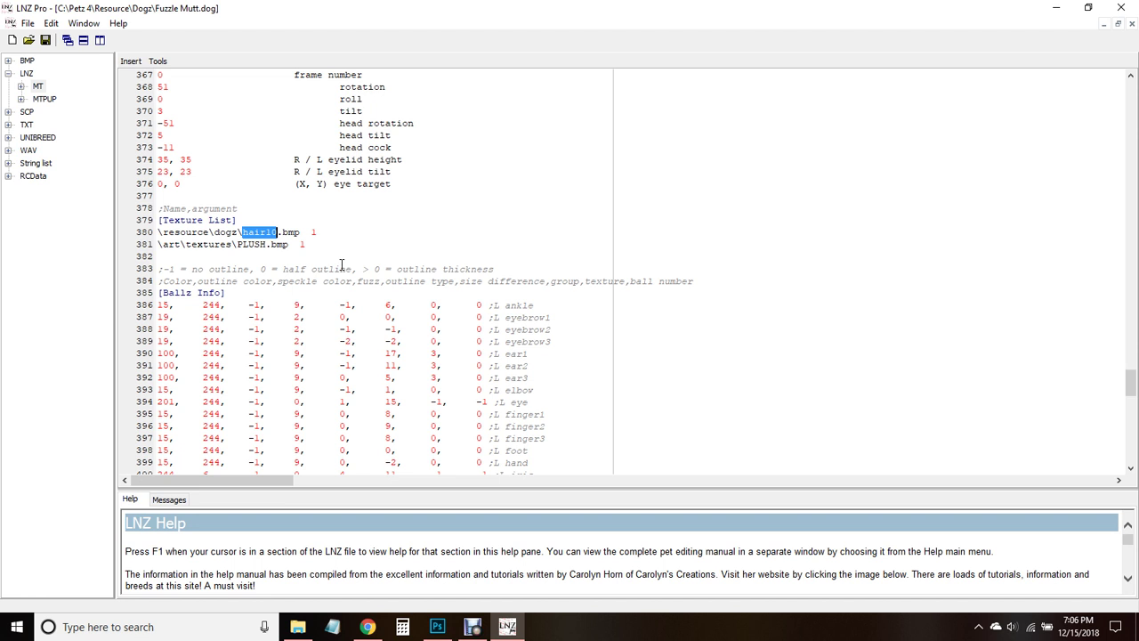
pyautogui.write('checkers')
# Step: Copy the checkers.bmp texture line over the PLUSH.bmp entry on line 381 and save the file
pyautogui.moveTo(330, 233); pyautogui.dragTo(148, 232)
pyautogui.hotkey('ctrl', 'c')
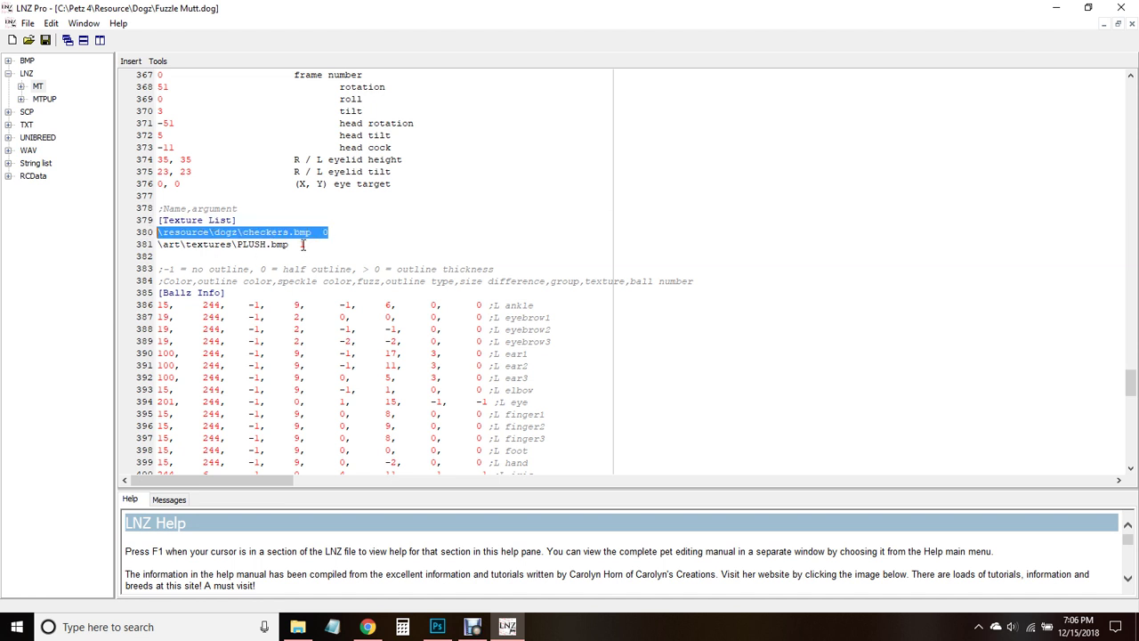
pyautogui.moveTo(305, 244); pyautogui.dragTo(143, 245)
pyautogui.hotkey('ctrl', 'v')
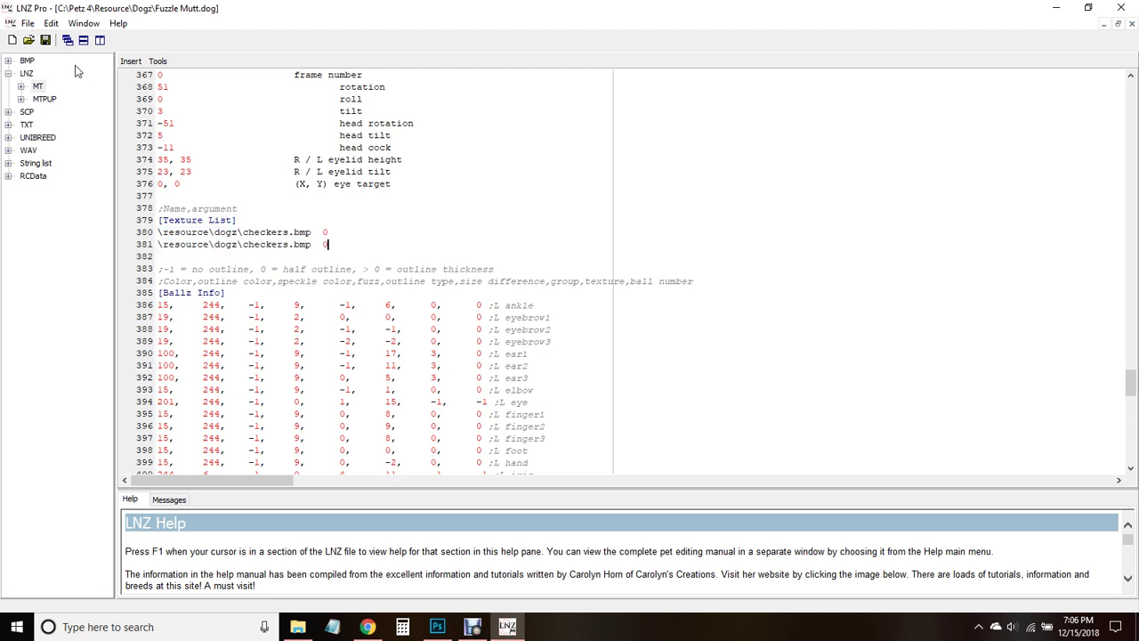
pyautogui.click(46, 40)
# Step: Minimize LNZ Pro, move checkers from the desktop into the Petz 4\Resource\Dogz folder and refresh the file listing
pyautogui.click(1058, 11)
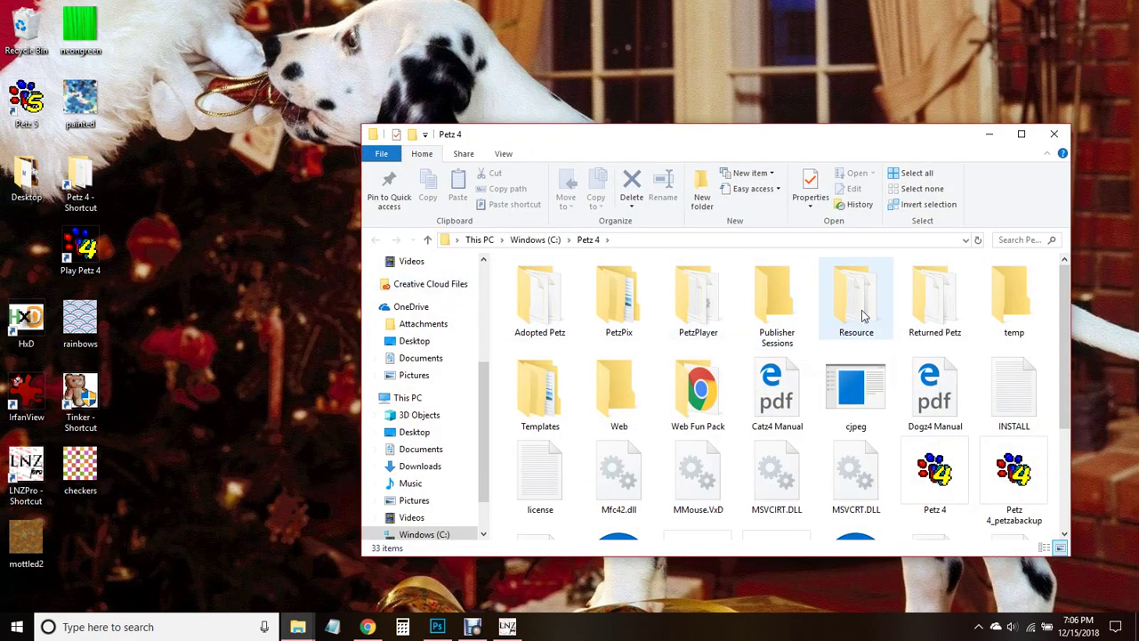
pyautogui.doubleClick(855, 293)
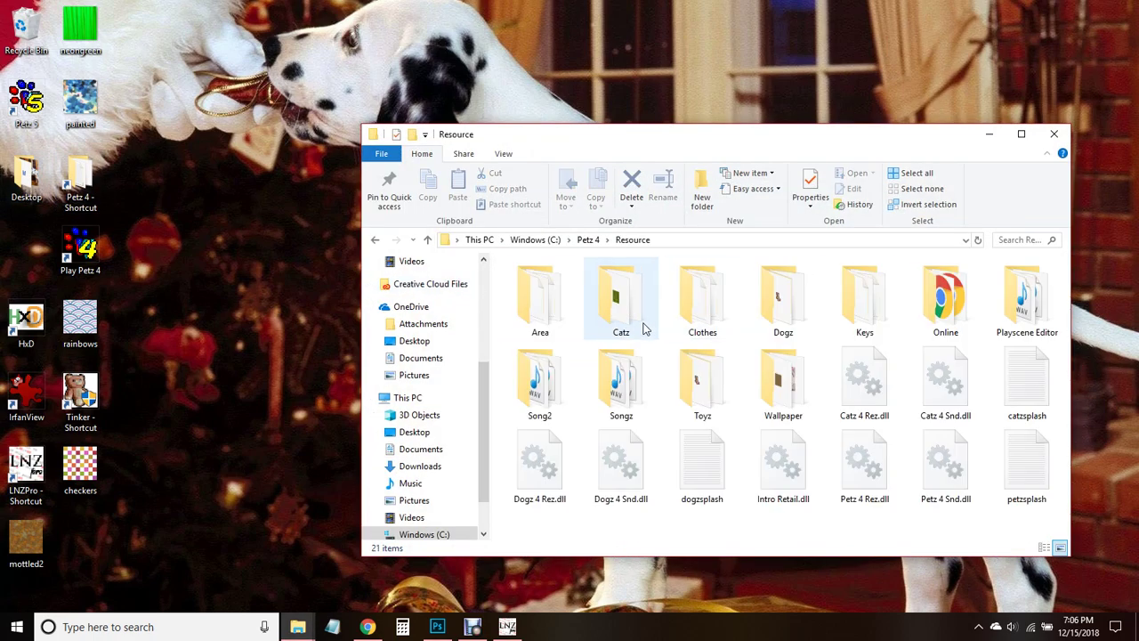
pyautogui.doubleClick(787, 307)
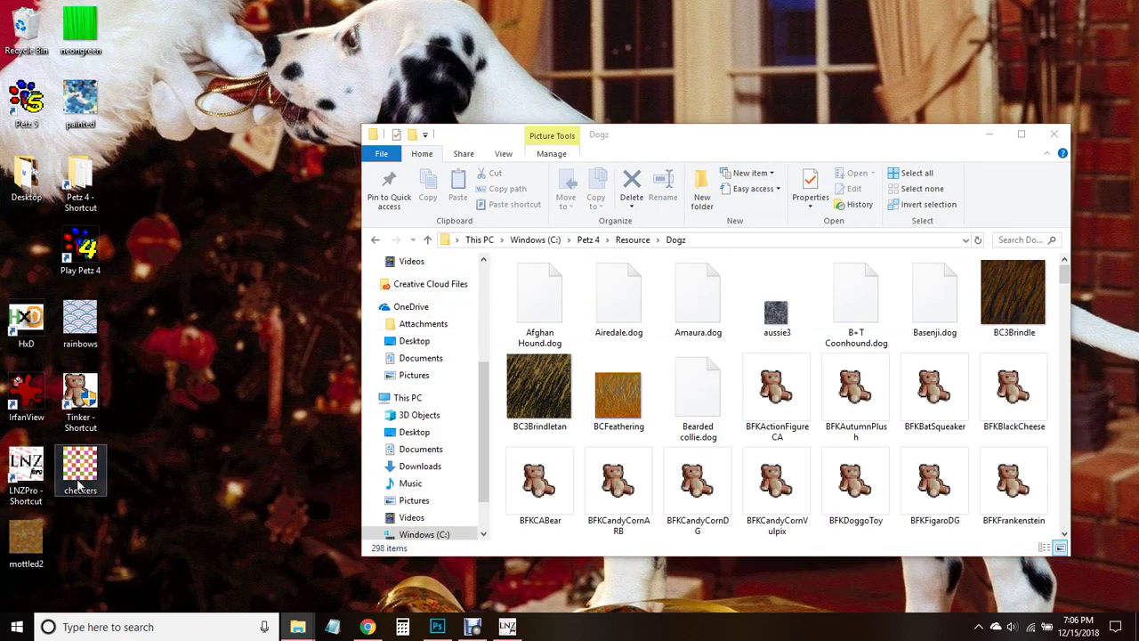
pyautogui.moveTo(79, 485); pyautogui.dragTo(780, 376)
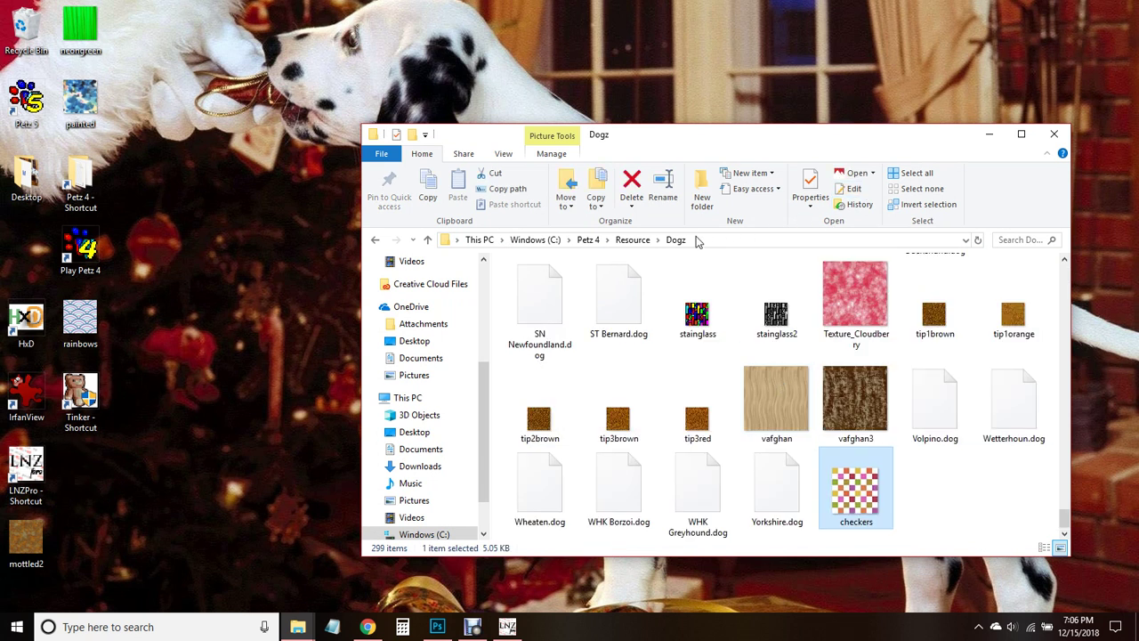
pyautogui.click(976, 239)
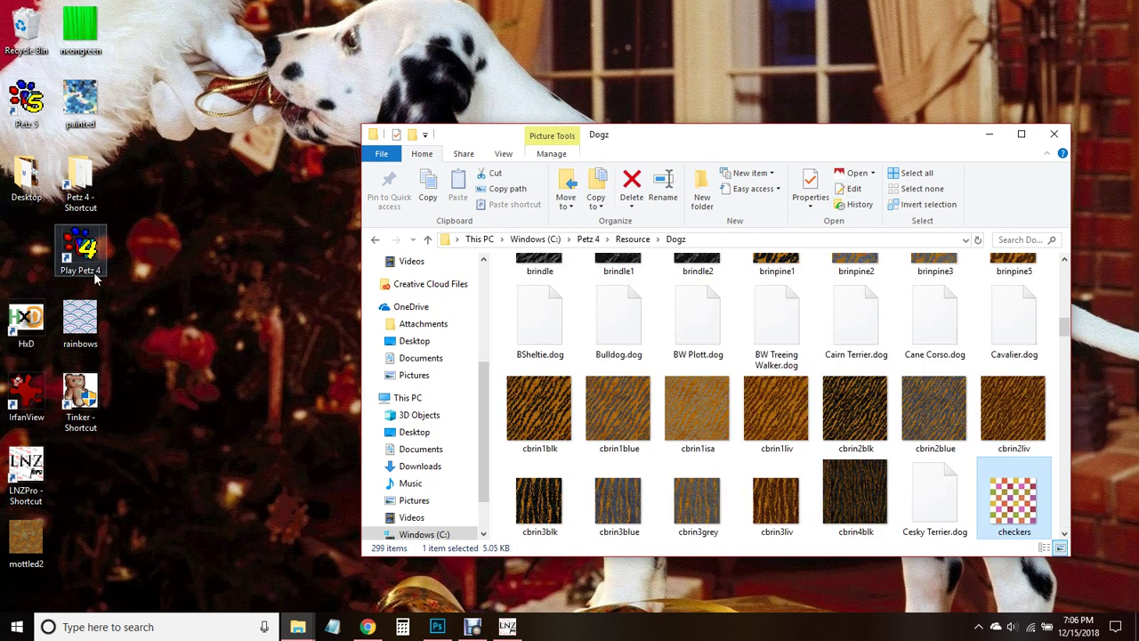
# Step: Launch Petz 4, go to the Adoption Center and bring out a Fuzzle Mutt
pyautogui.doubleClick(80, 249)
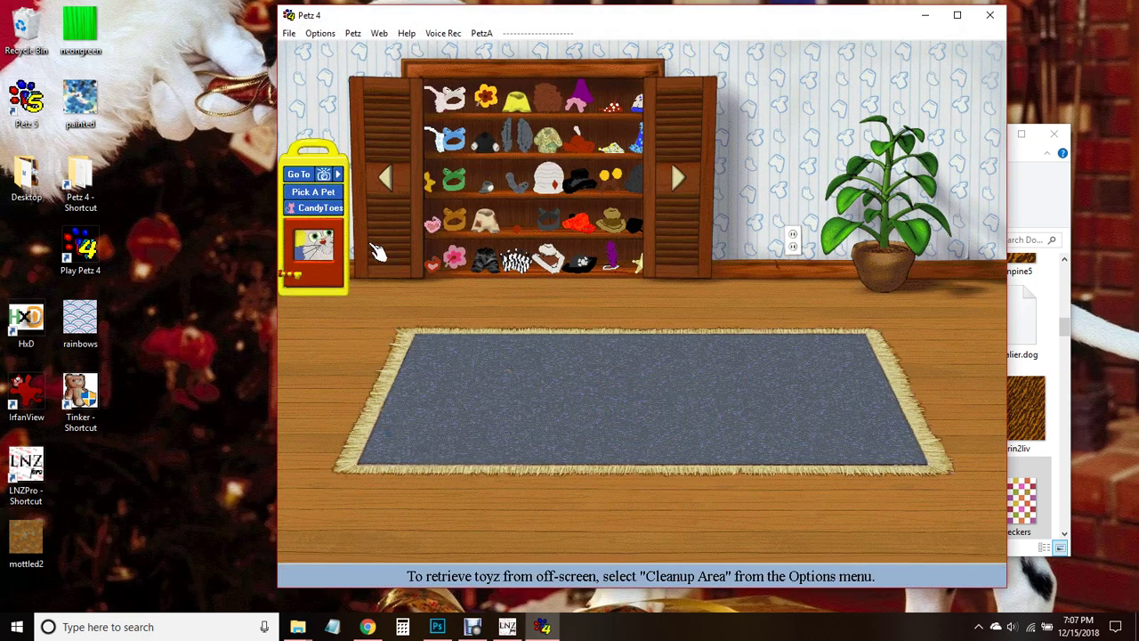
pyautogui.click(298, 174)
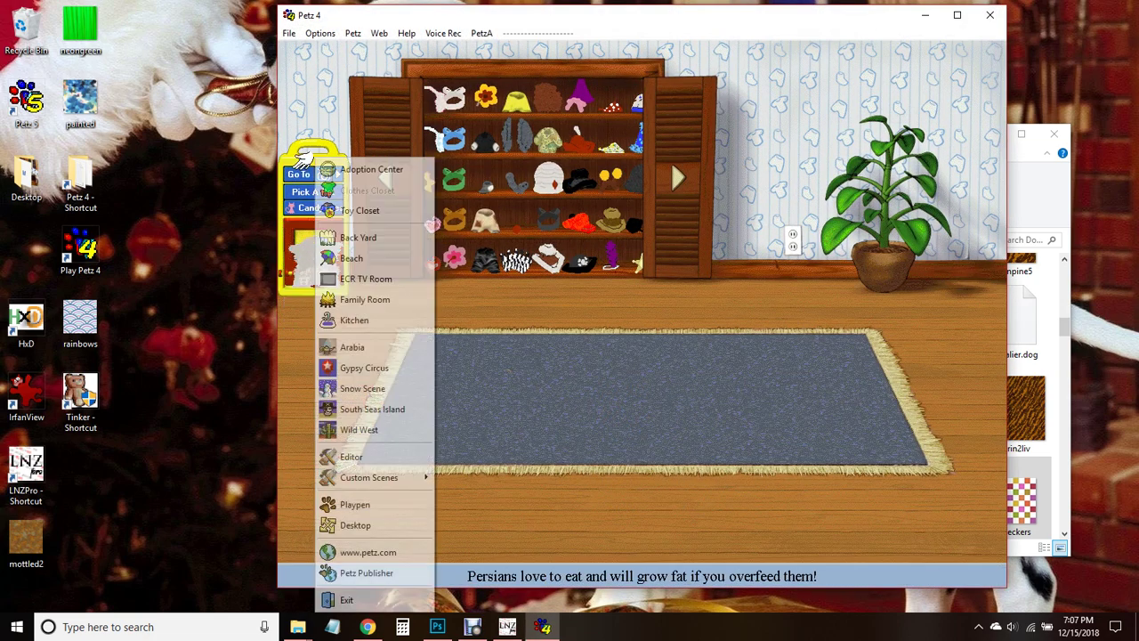
pyautogui.click(356, 171)
pyautogui.click(454, 226)
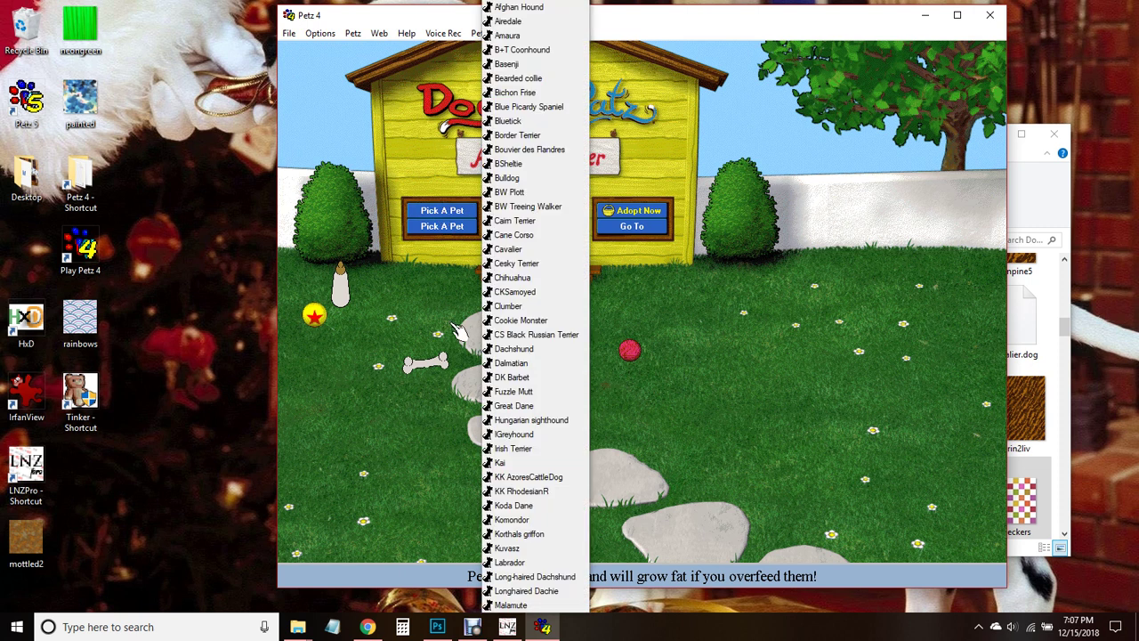
pyautogui.click(514, 391)
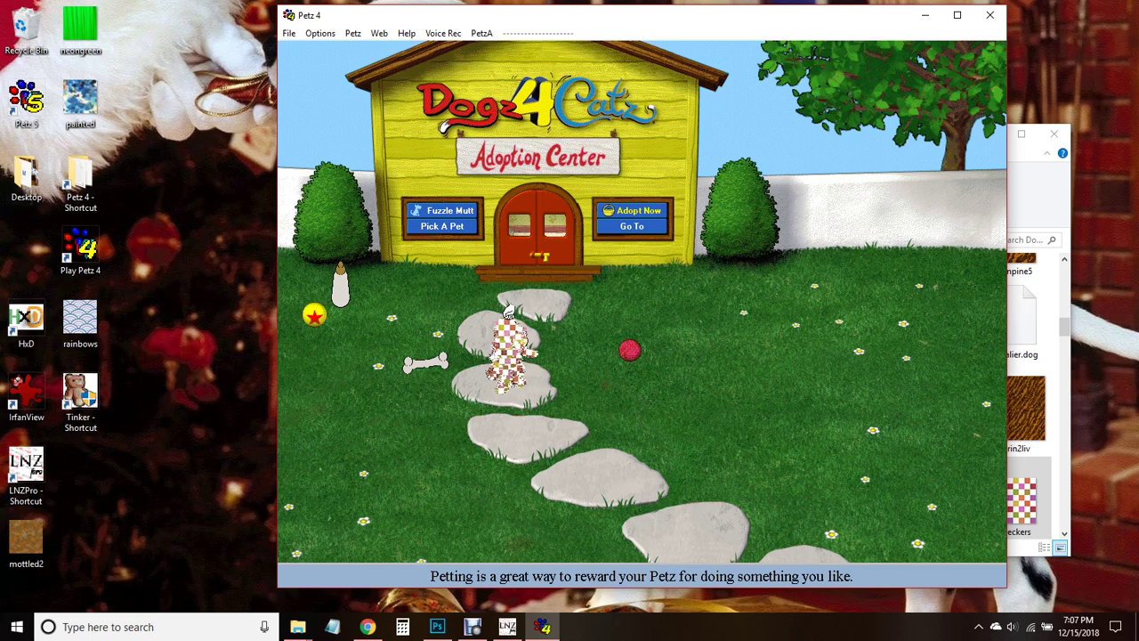
# Step: Set Age to 100 in PetzA's global brain sliders and move the sliders window clear of the play area
pyautogui.click(481, 33)
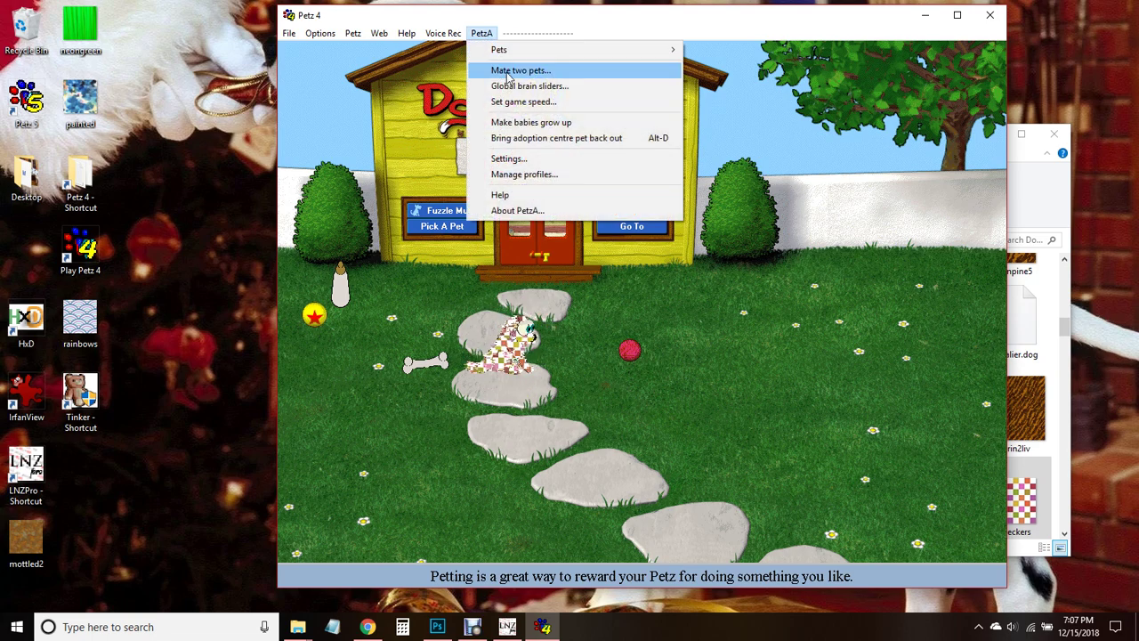
pyautogui.click(511, 85)
pyautogui.moveTo(578, 400); pyautogui.dragTo(612, 398)
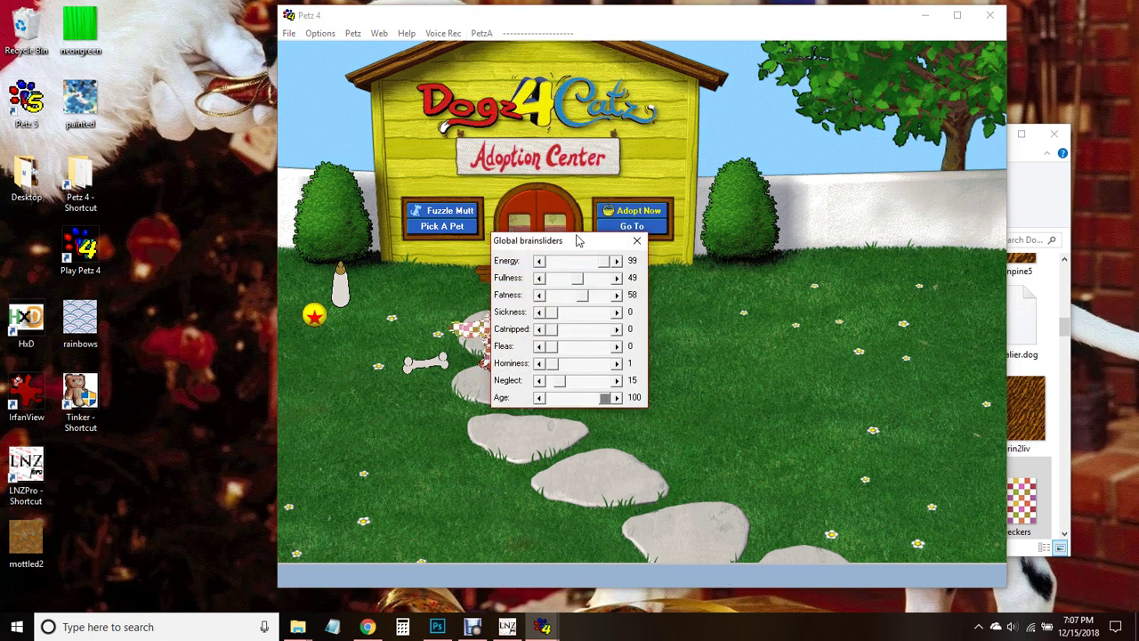
pyautogui.moveTo(579, 238); pyautogui.dragTo(229, 272)
# Step: Pick up the checkered Fuzzle Mutt and put it back through the Adoption Center door
pyautogui.click(571, 349)
pyautogui.moveTo(571, 347); pyautogui.dragTo(545, 244)
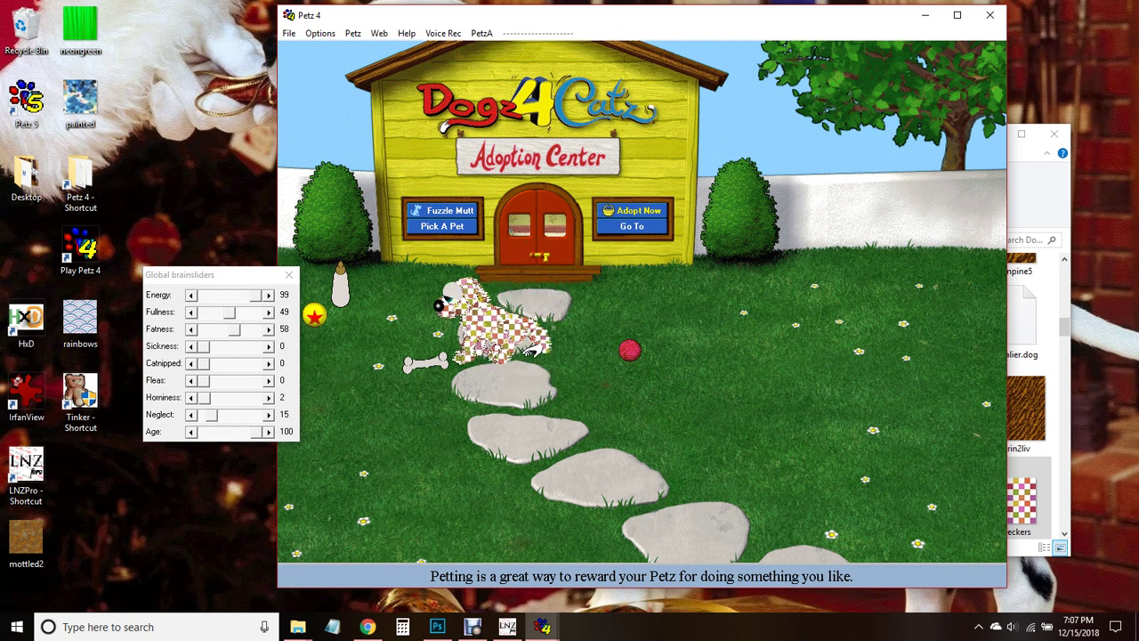
pyautogui.moveTo(485, 312); pyautogui.dragTo(537, 219)
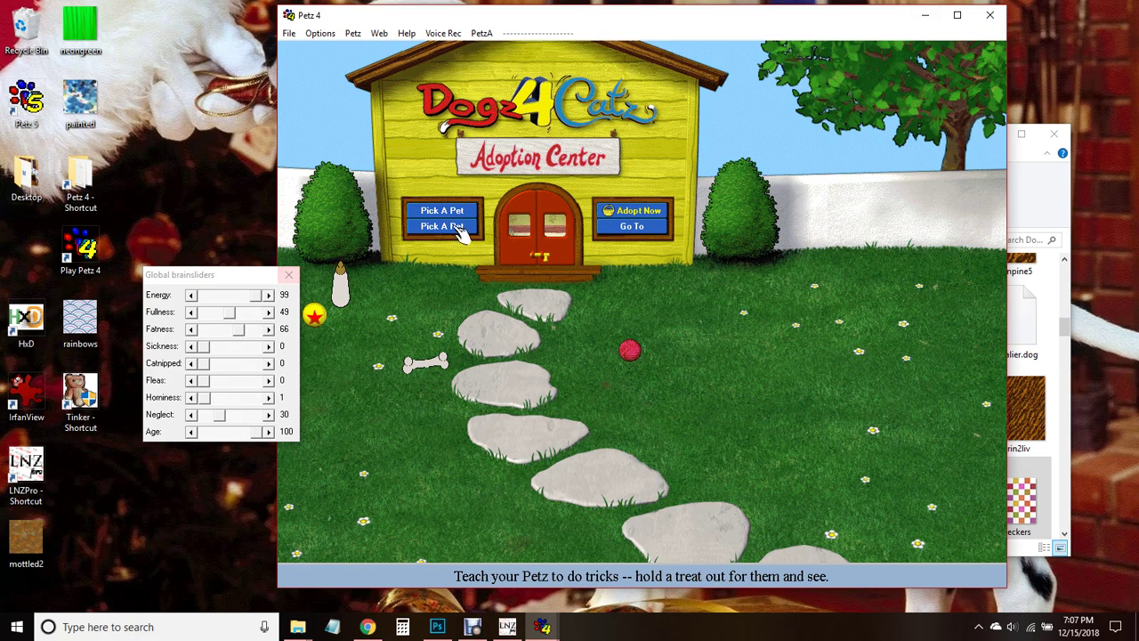
# Step: Minimize Petz 4 and switch to the checkers.png document in Photoshop
pyautogui.click(925, 17)
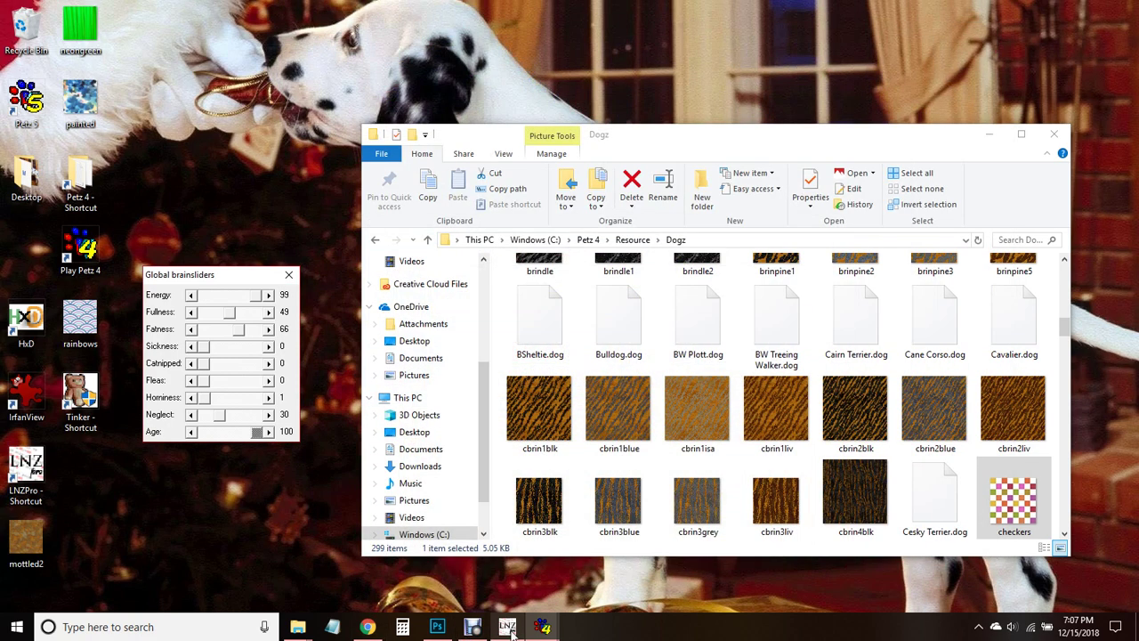
pyautogui.moveTo(437, 628)
pyautogui.click(436, 552)
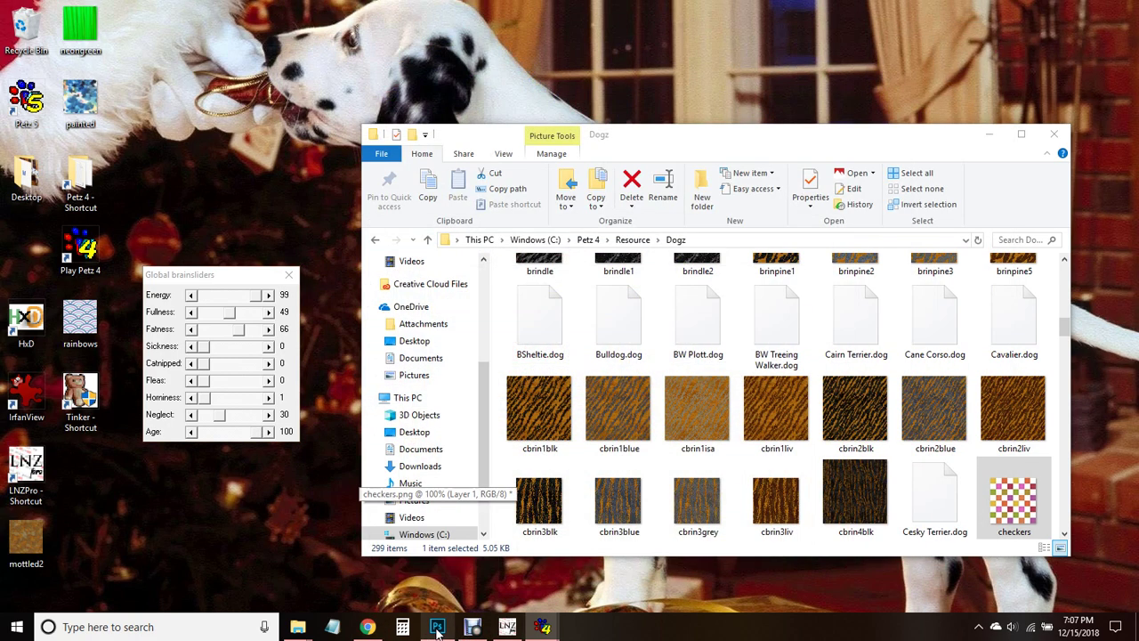
pyautogui.click(289, 34)
pyautogui.click(320, 151)
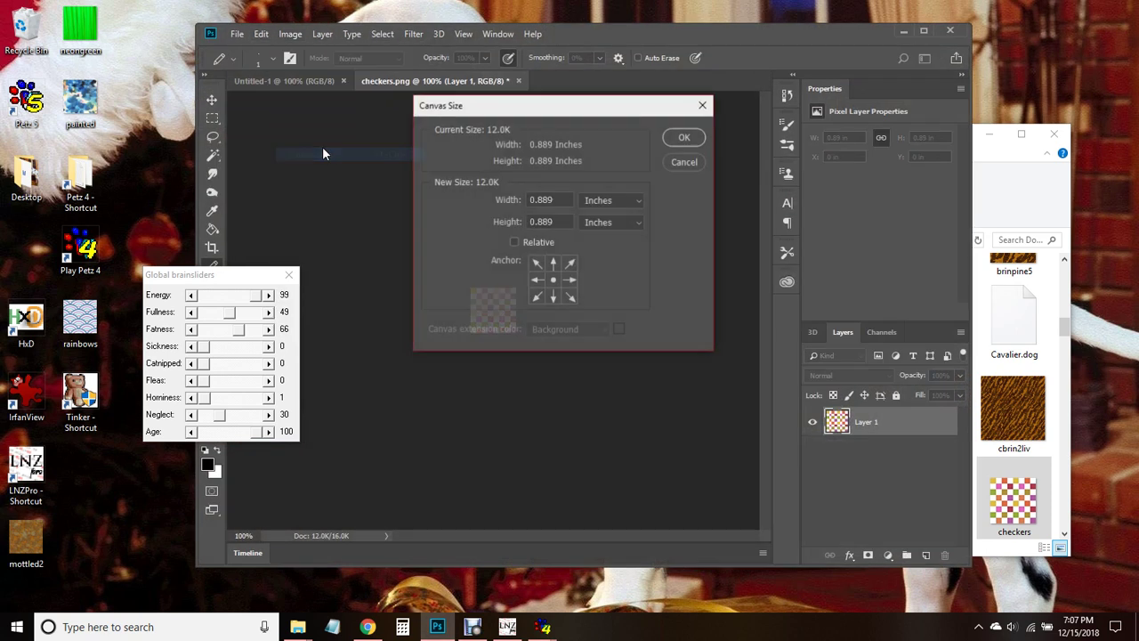
pyautogui.click(678, 163)
# Step: Resize the checkers image to 34 × 34 pixels
pyautogui.click(291, 34)
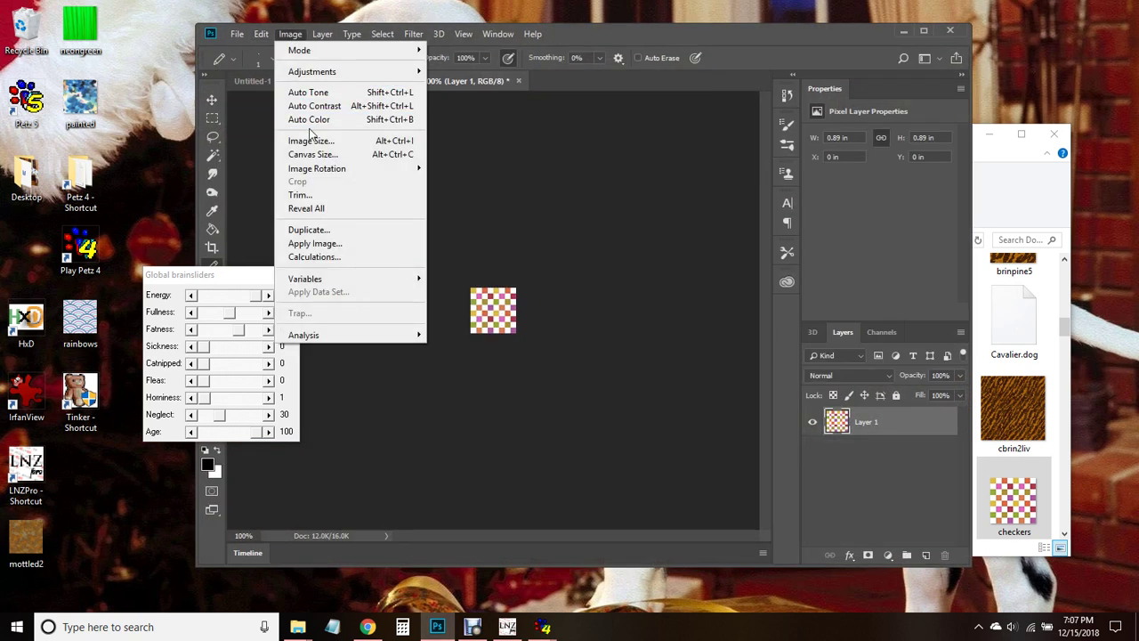
pyautogui.click(312, 136)
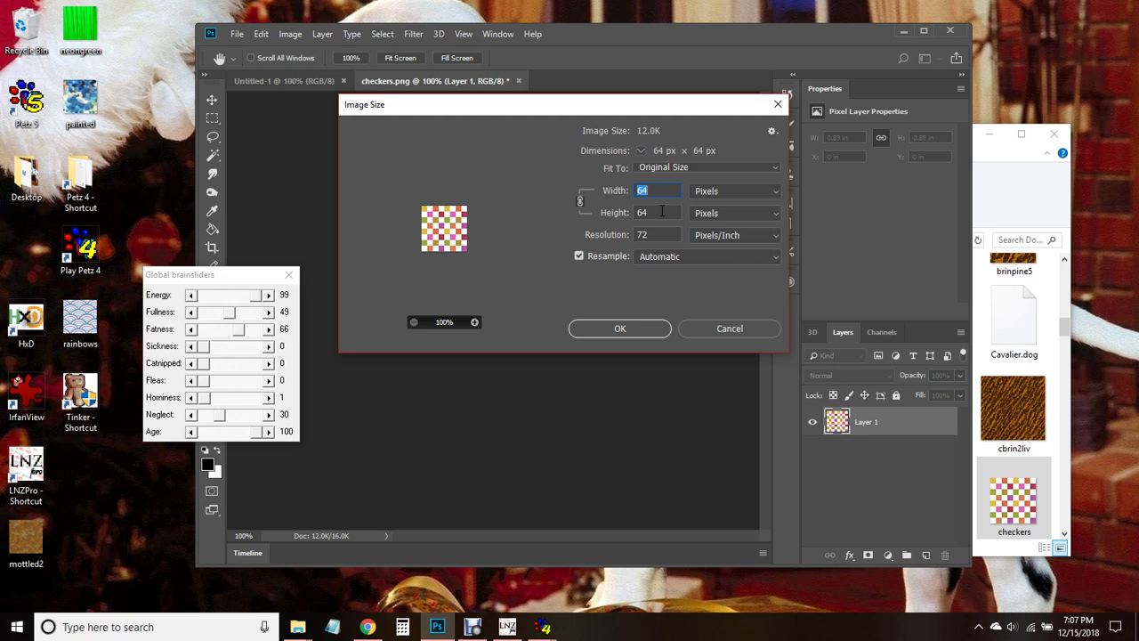
pyautogui.write('16')
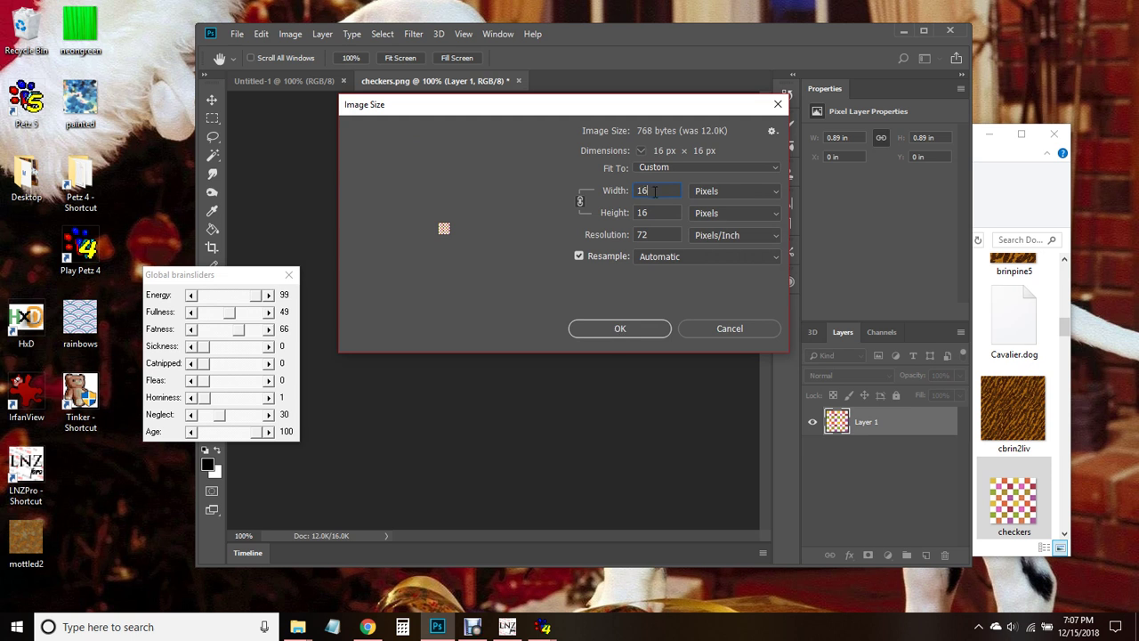
pyautogui.write('34')
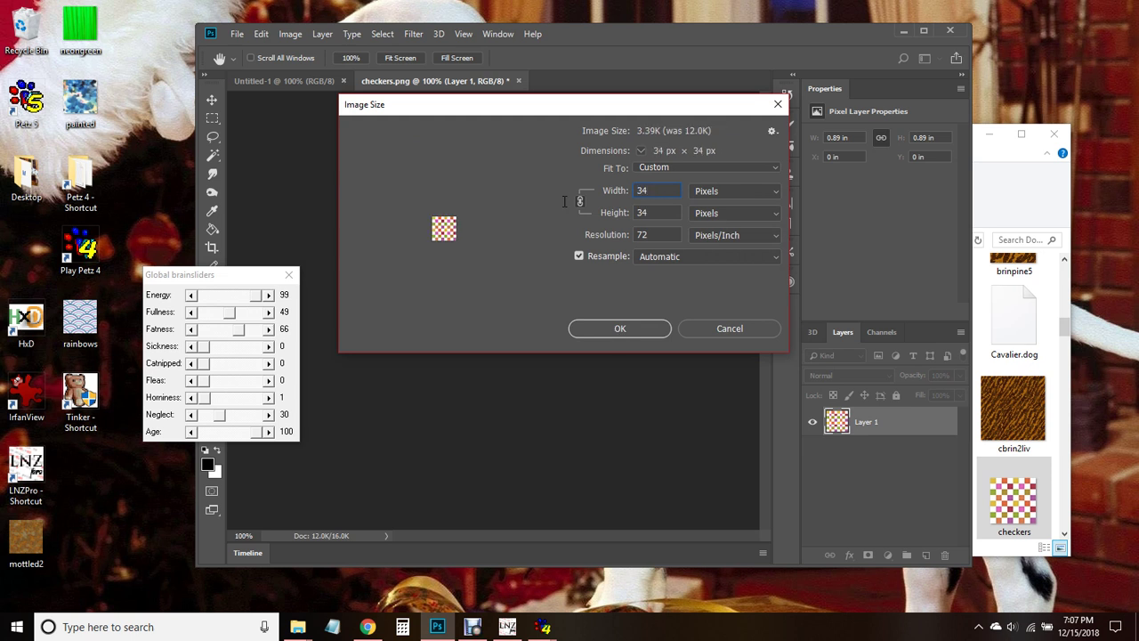
pyautogui.click(621, 328)
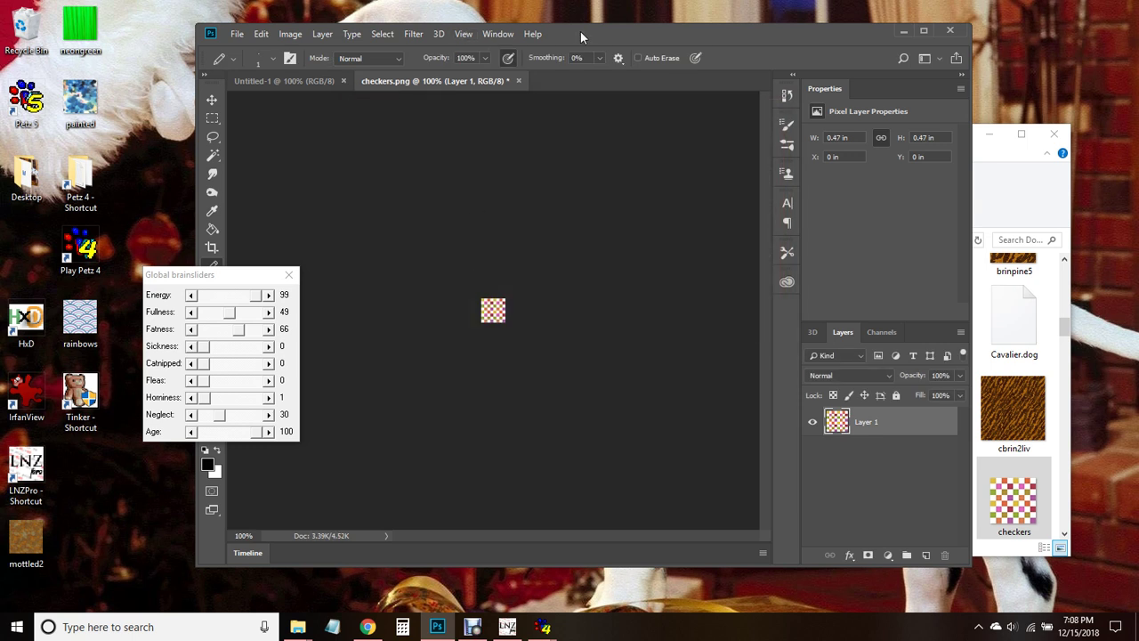
# Step: Save the 34 × 34 checkers image to the desktop as a 24-bit Windows BMP named checkers
pyautogui.click(229, 34)
pyautogui.click(284, 190)
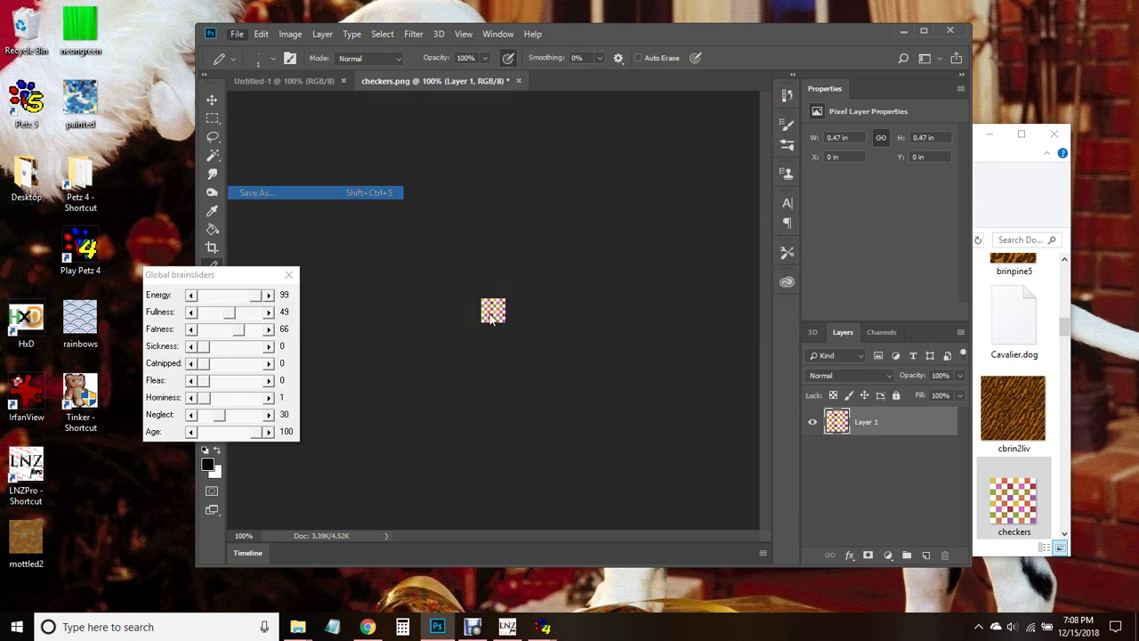
pyautogui.click(338, 309)
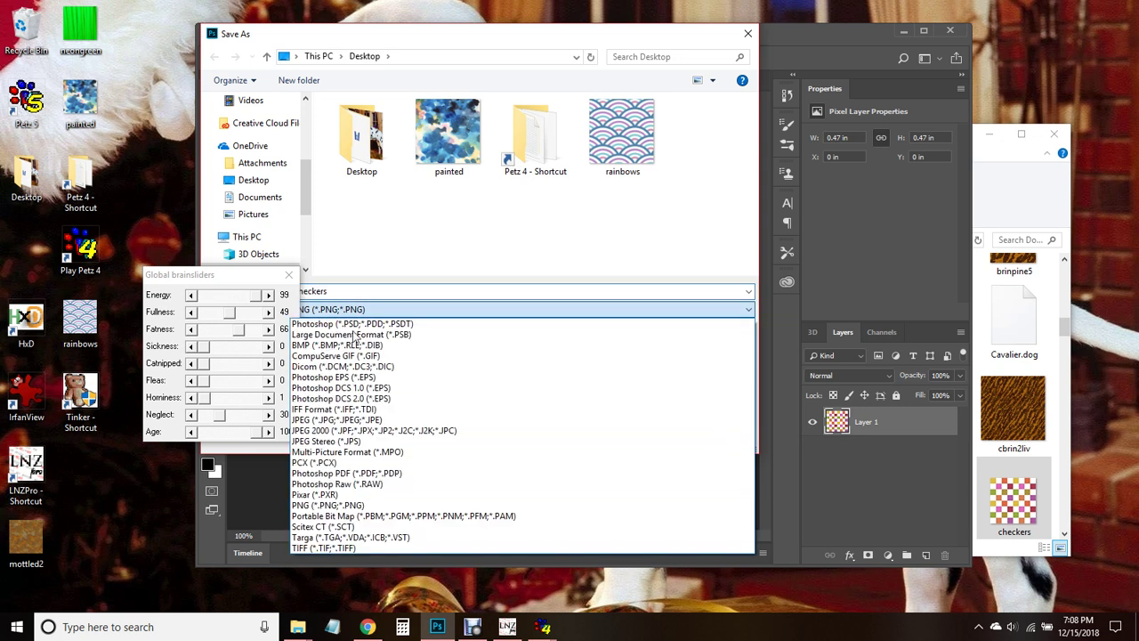
pyautogui.click(349, 358)
pyautogui.click(349, 309)
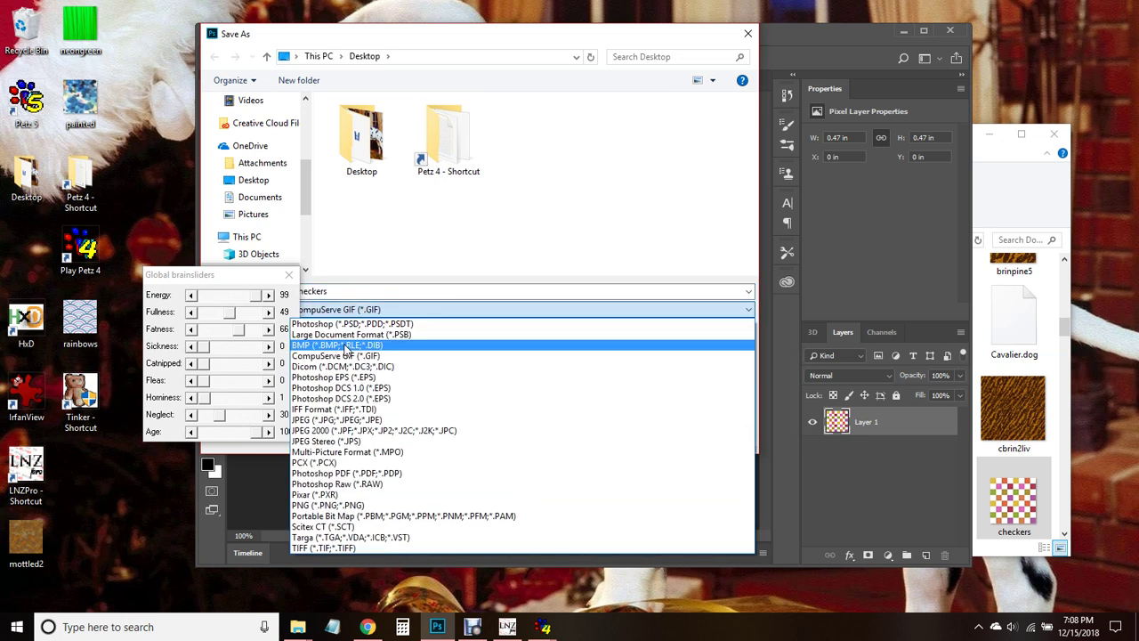
pyautogui.click(347, 341)
pyautogui.click(644, 435)
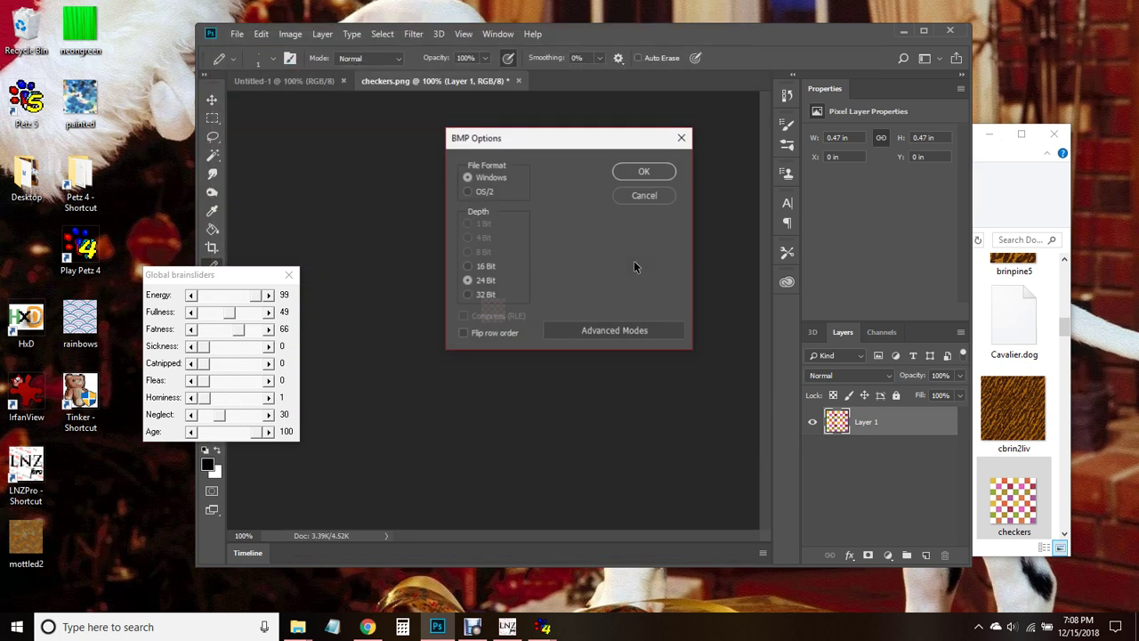
pyautogui.click(642, 174)
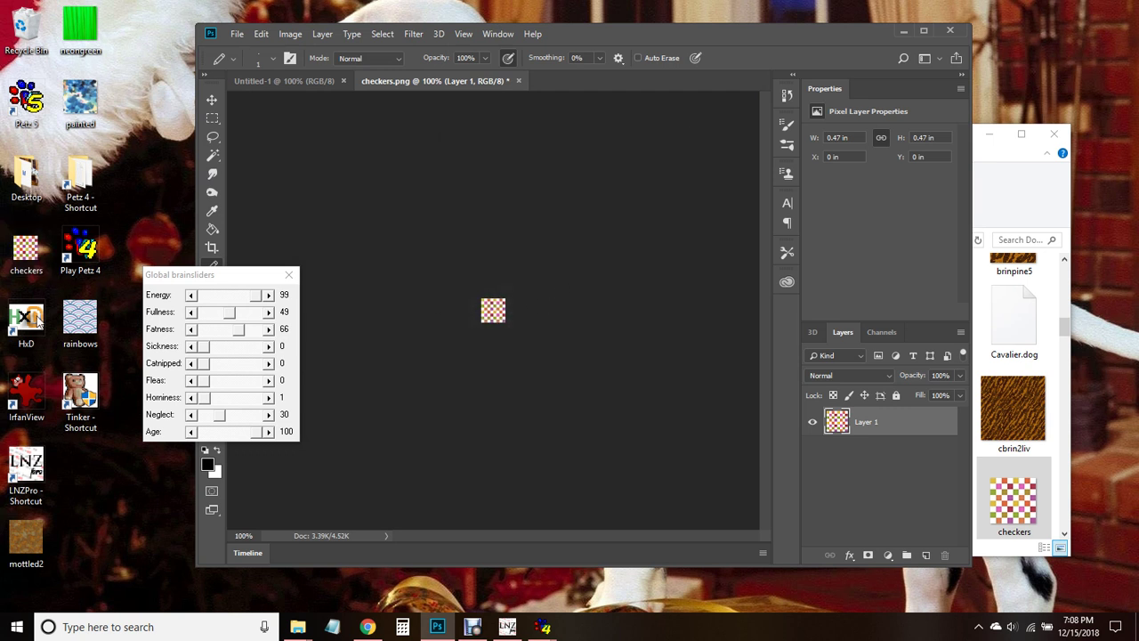
# Step: Open the desktop checkers BMP in IrfanView and decrease its color depth to 256 colors (8 BPP)
pyautogui.doubleClick(26, 400)
pyautogui.moveTo(25, 254); pyautogui.dragTo(597, 323)
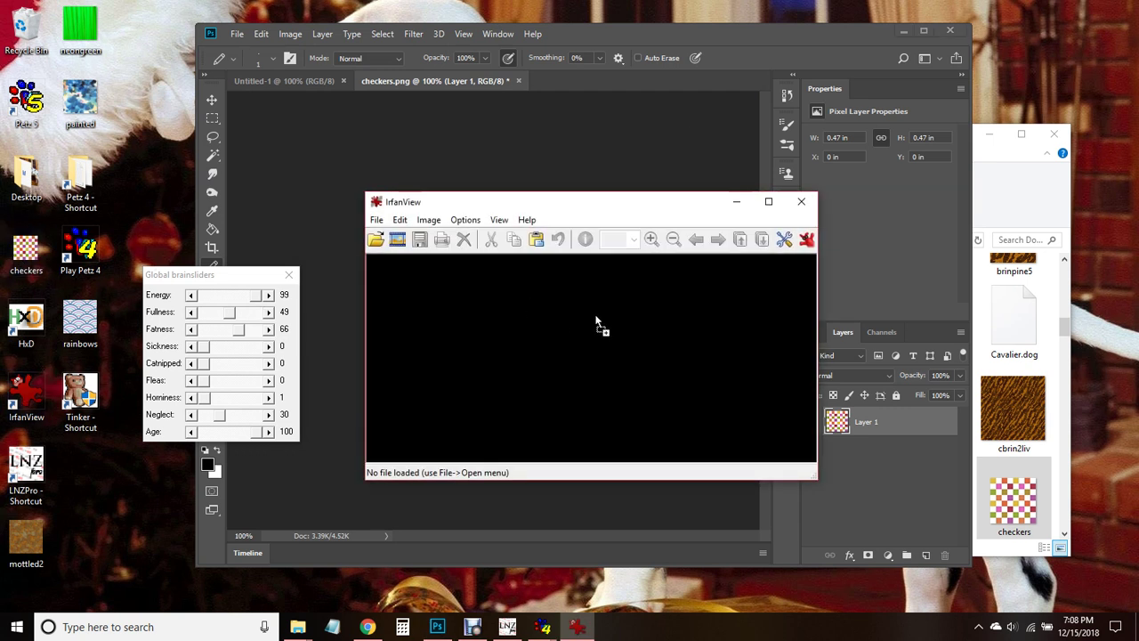
pyautogui.click(420, 223)
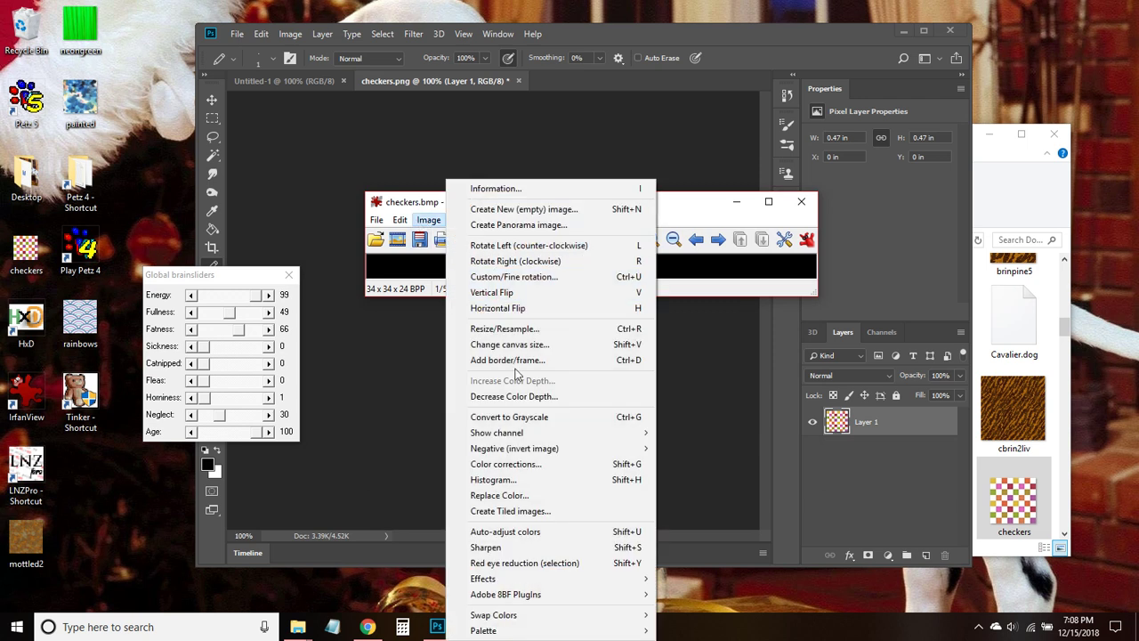
pyautogui.click(510, 397)
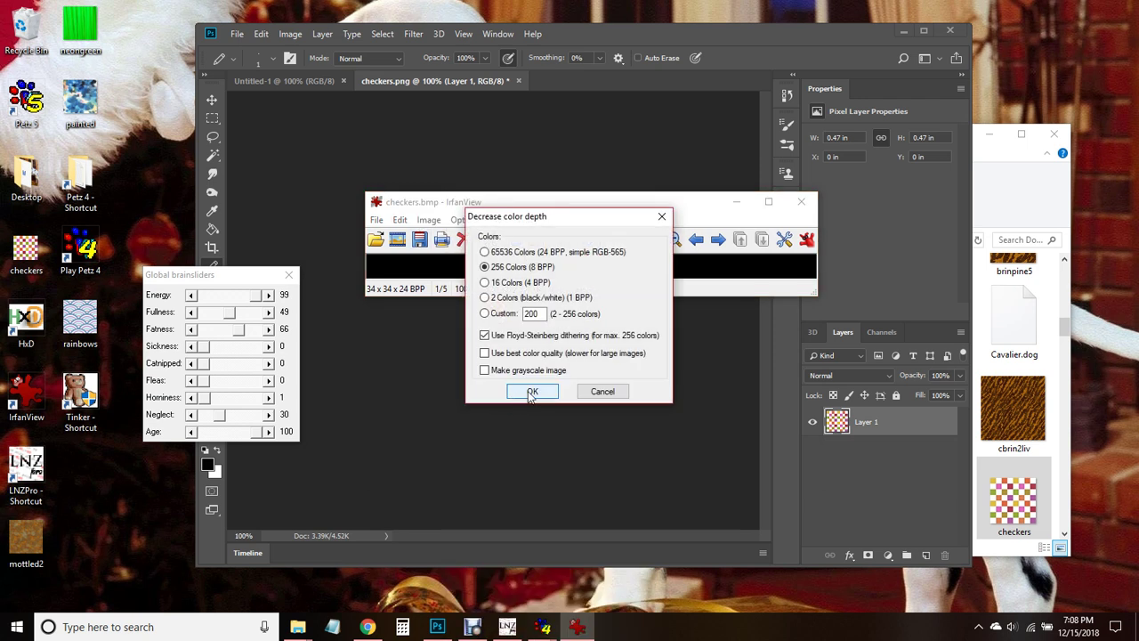
pyautogui.click(533, 391)
# Step: Save the reduced image over the checkers BMP on the desktop
pyautogui.click(376, 220)
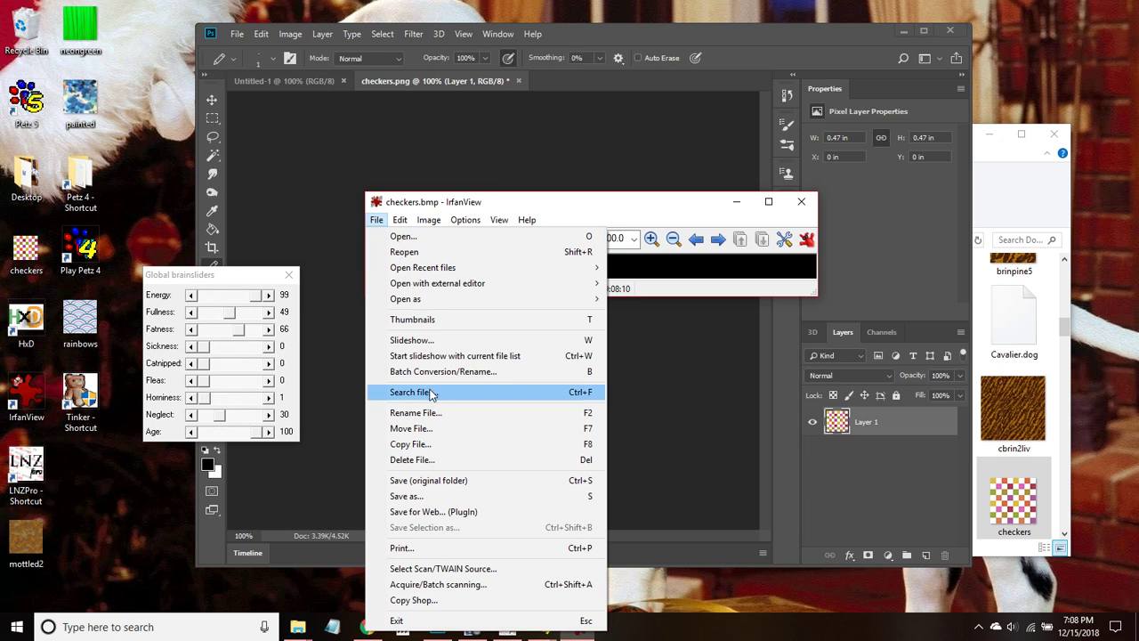
pyautogui.click(429, 480)
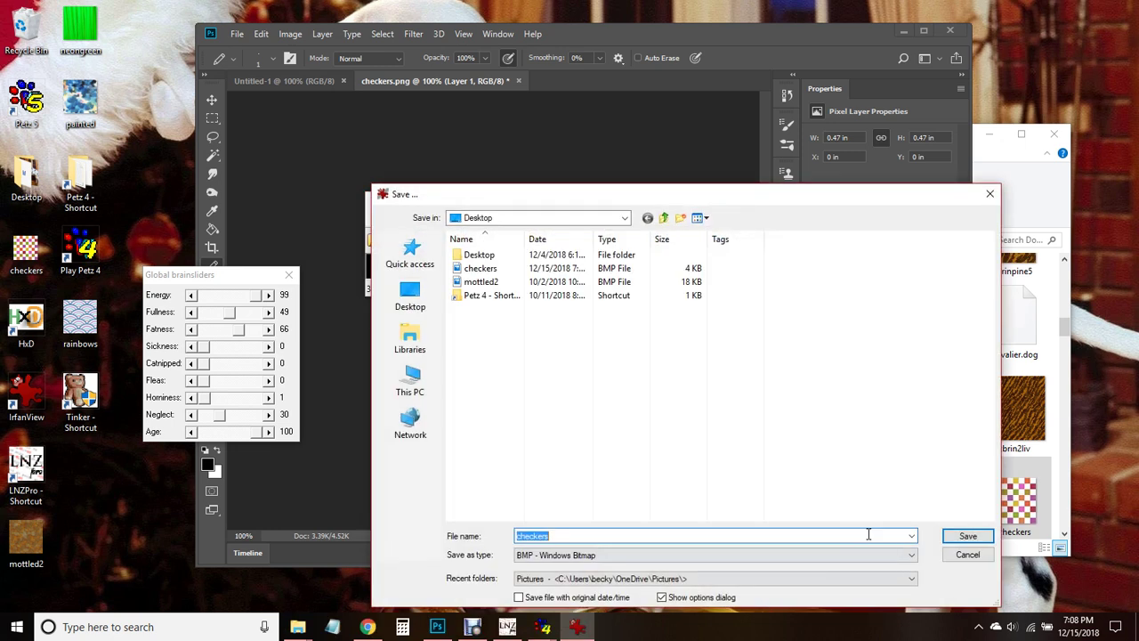
pyautogui.click(967, 538)
pyautogui.click(626, 359)
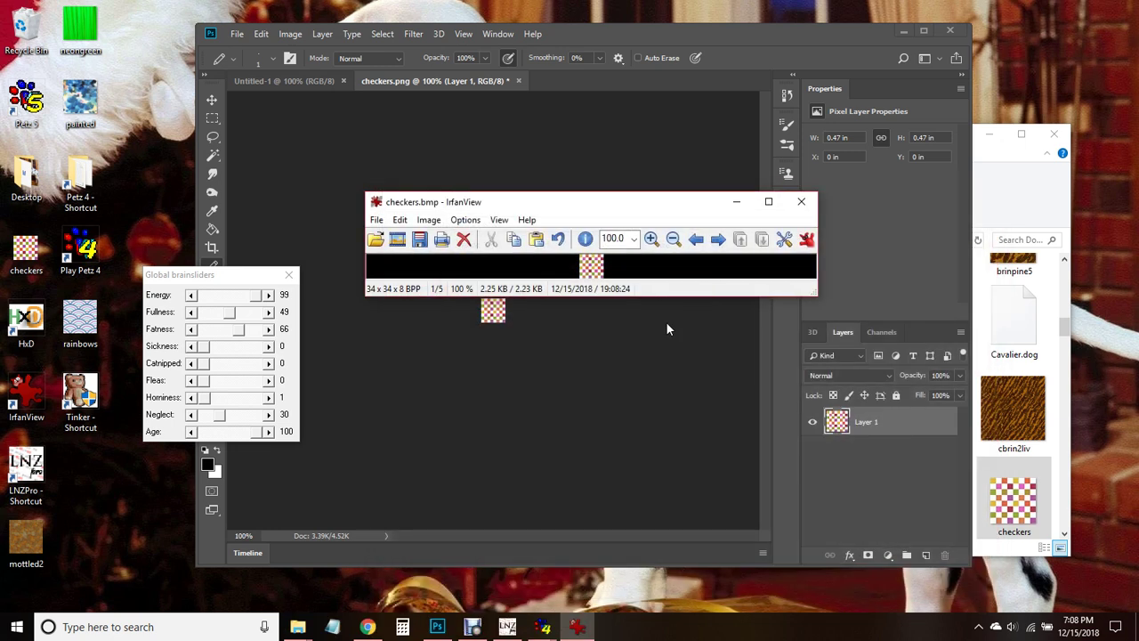
# Step: Close IrfanView and move the checkers BMP from the desktop into Petz 4's Resource\Dogz folder
pyautogui.click(800, 202)
pyautogui.click(904, 32)
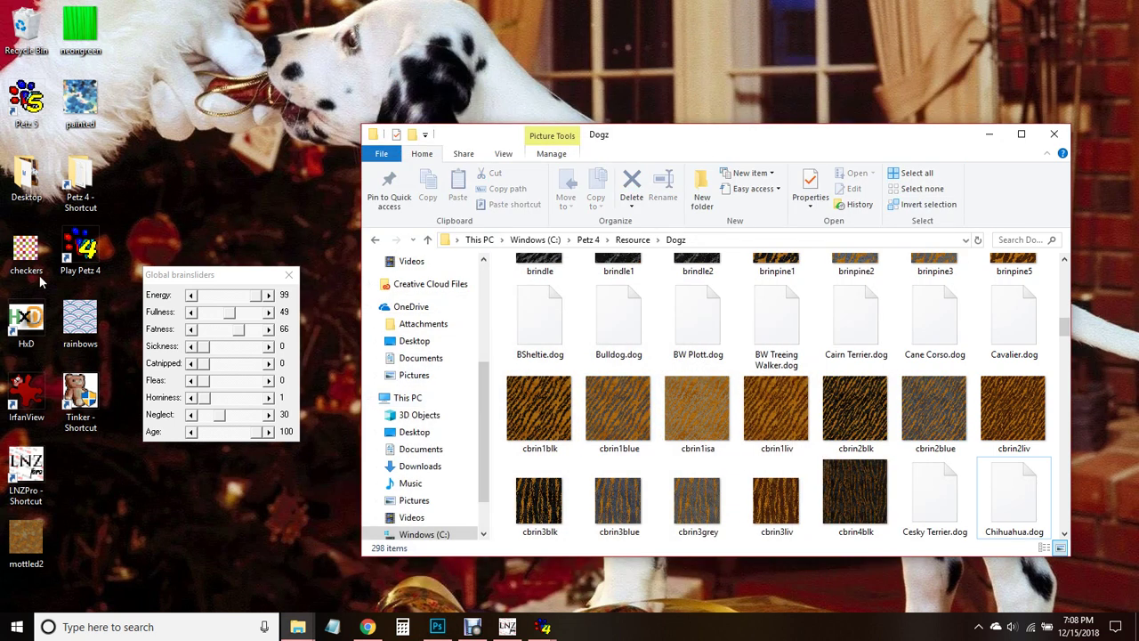
pyautogui.moveTo(40, 278); pyautogui.dragTo(583, 417)
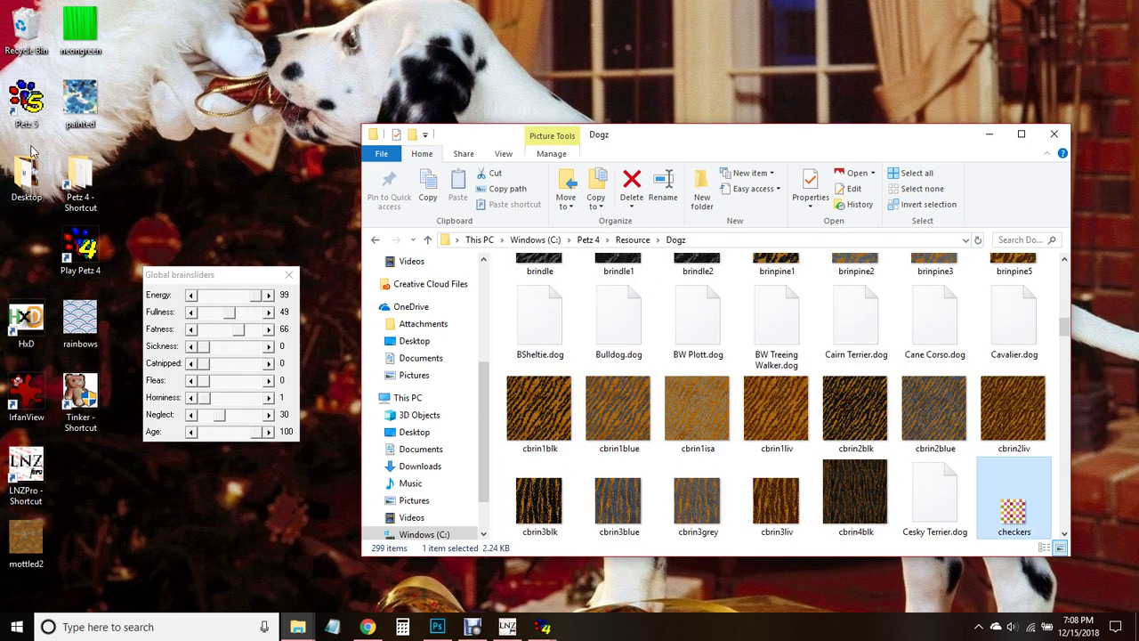
# Step: Take out the Fuzzle Mutt in Petz 4's Adoption Center and set Age to 100 in the global brain sliders
pyautogui.click(479, 549)
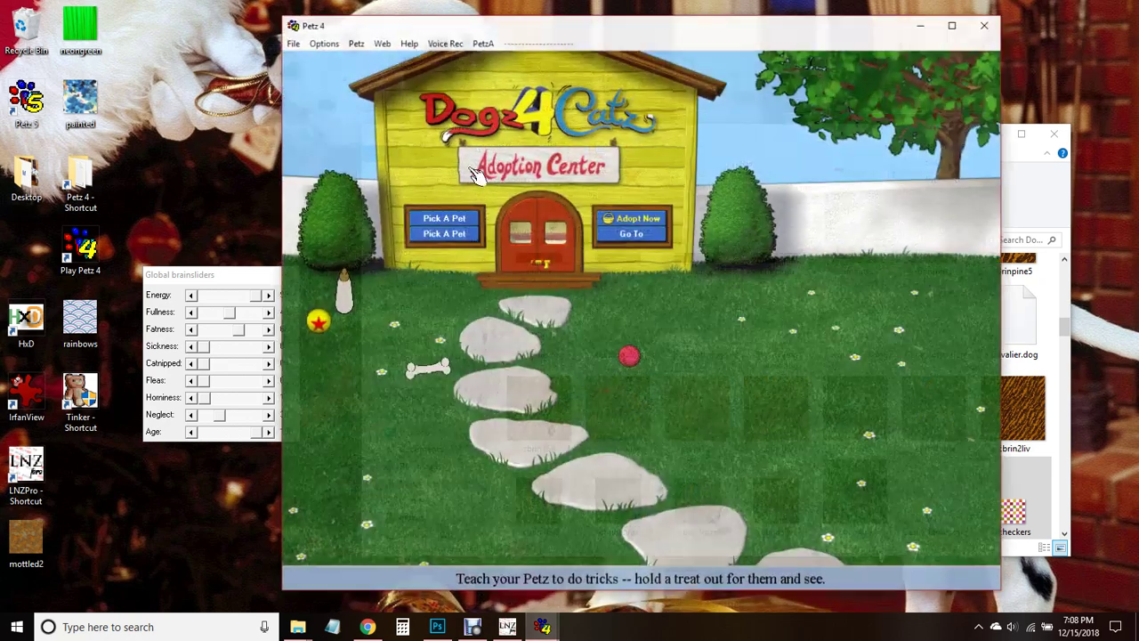
pyautogui.click(440, 222)
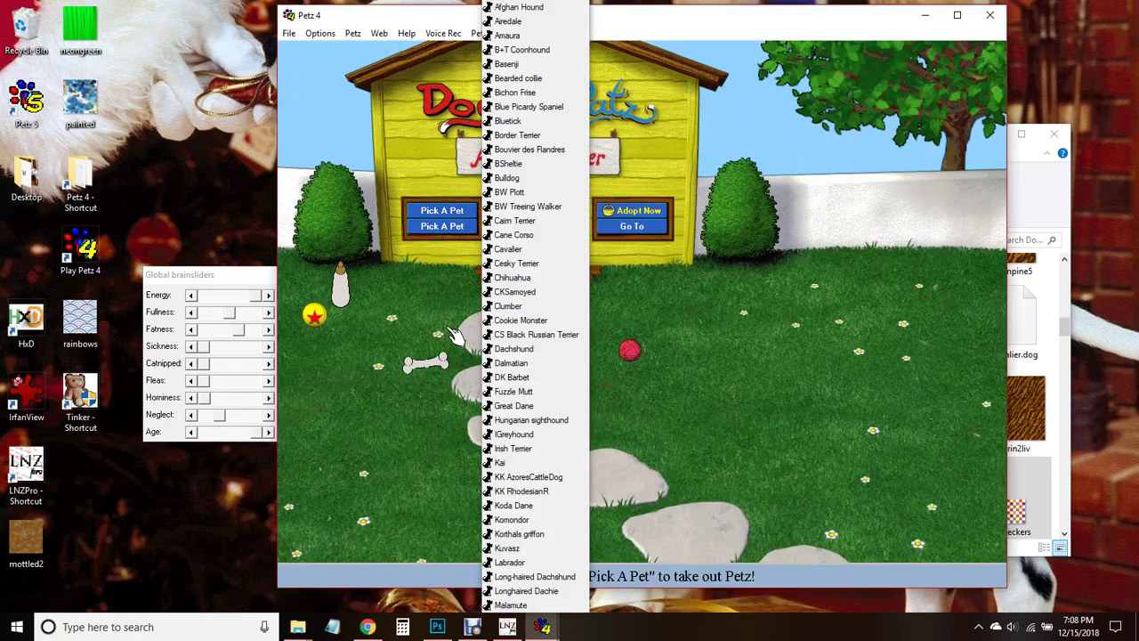
pyautogui.click(534, 391)
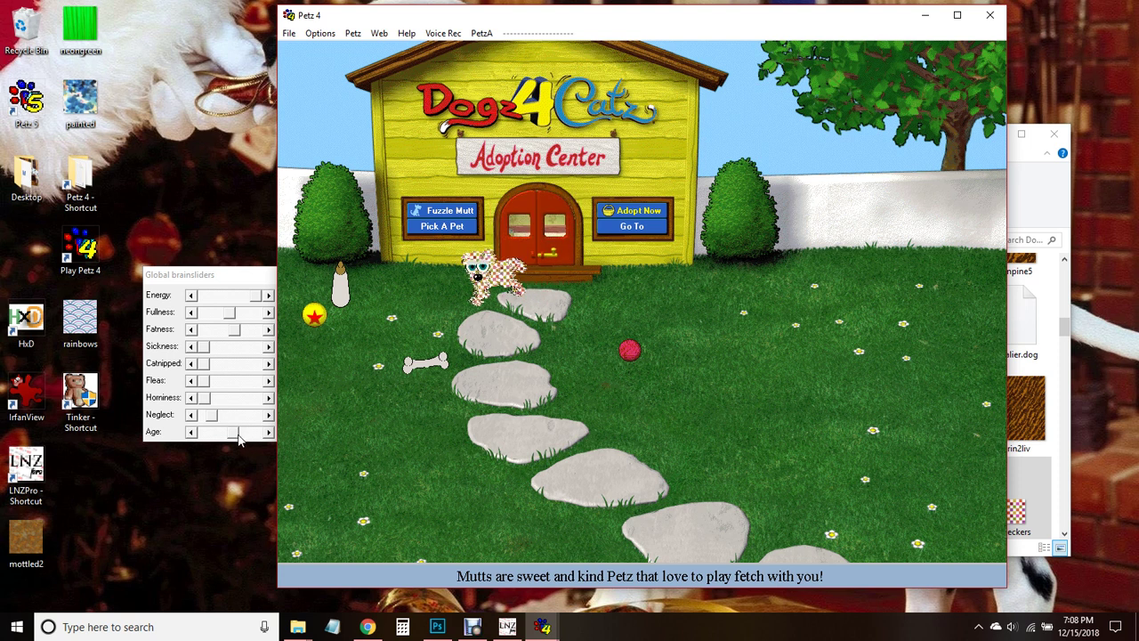
pyautogui.click(249, 433)
pyautogui.click(430, 438)
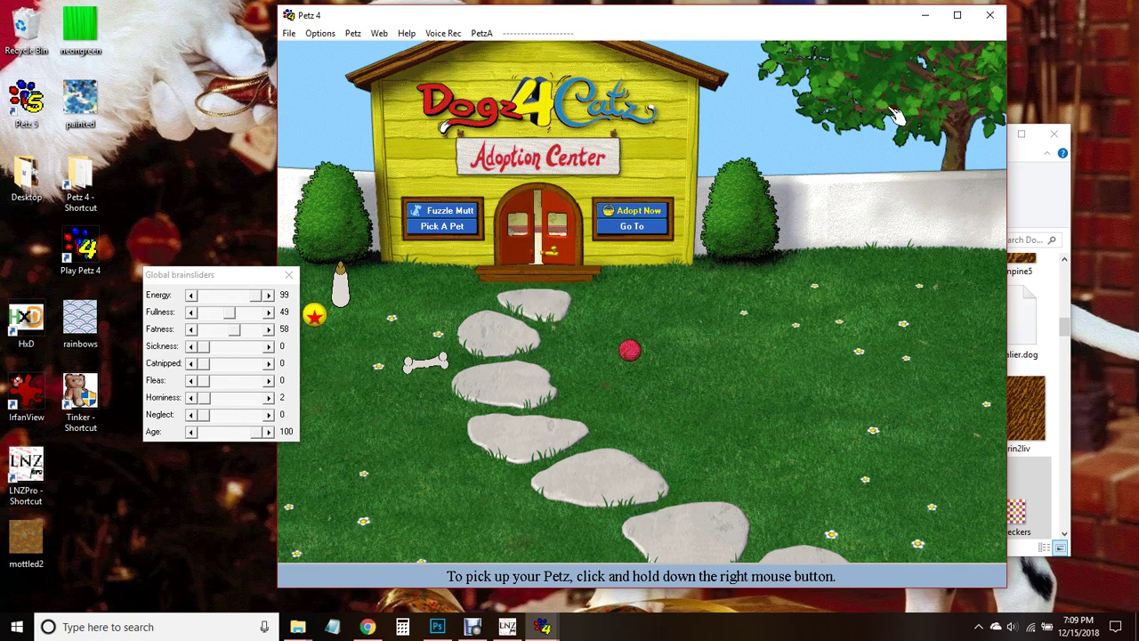
# Step: Minimize Petz 4, open the desktop's mottled2 bitmap as a new Photoshop document and draw a rectangular marquee around the image
pyautogui.click(925, 15)
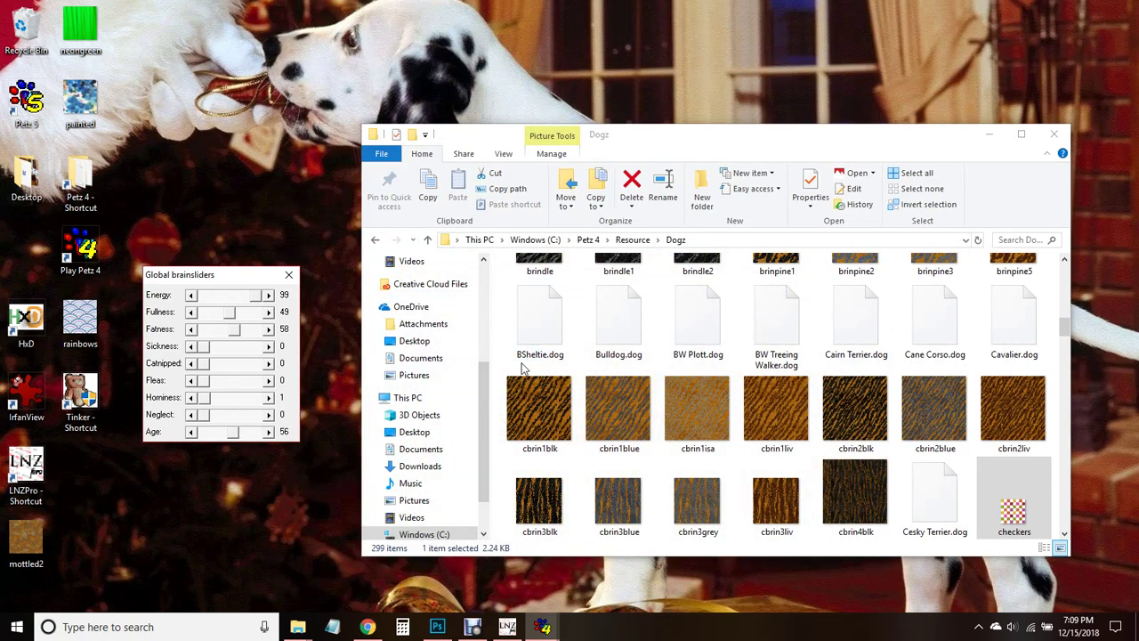
pyautogui.click(437, 627)
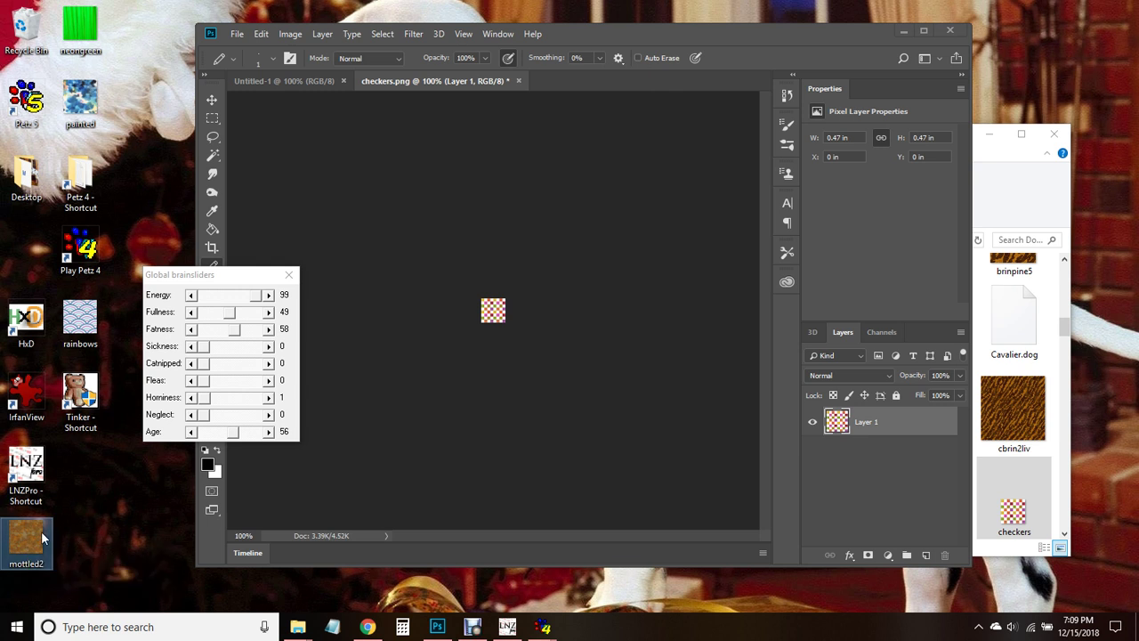
pyautogui.moveTo(30, 537); pyautogui.dragTo(578, 83)
pyautogui.click(212, 118)
pyautogui.moveTo(427, 228); pyautogui.dragTo(661, 517)
# Step: Resize the mottled2 image to 34 × 34 pixels
pyautogui.click(290, 34)
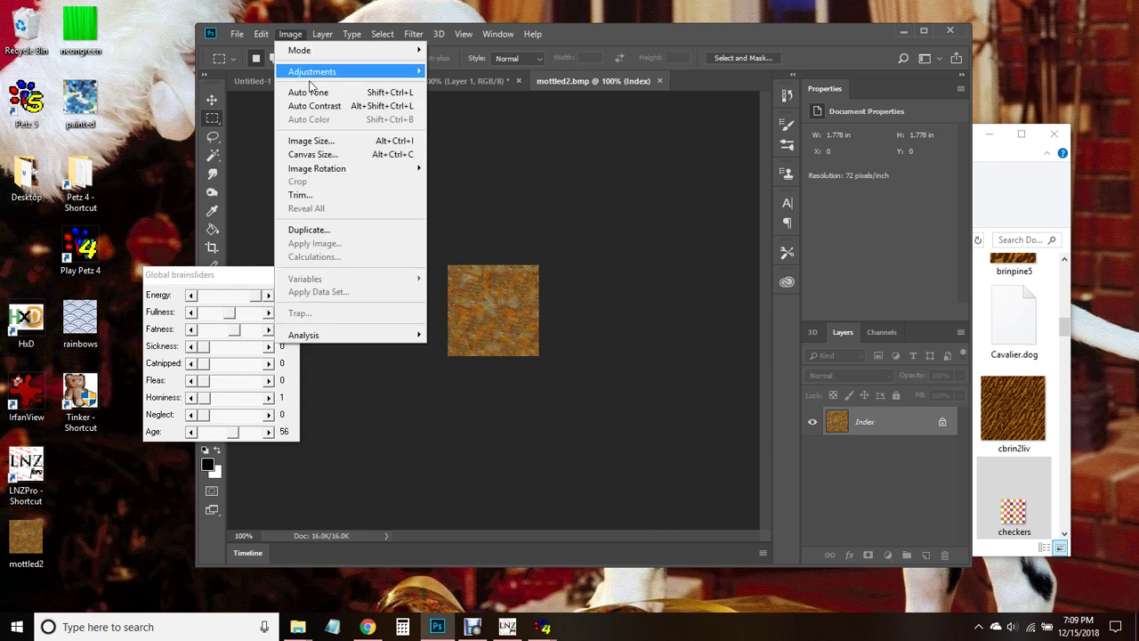
pyautogui.click(326, 140)
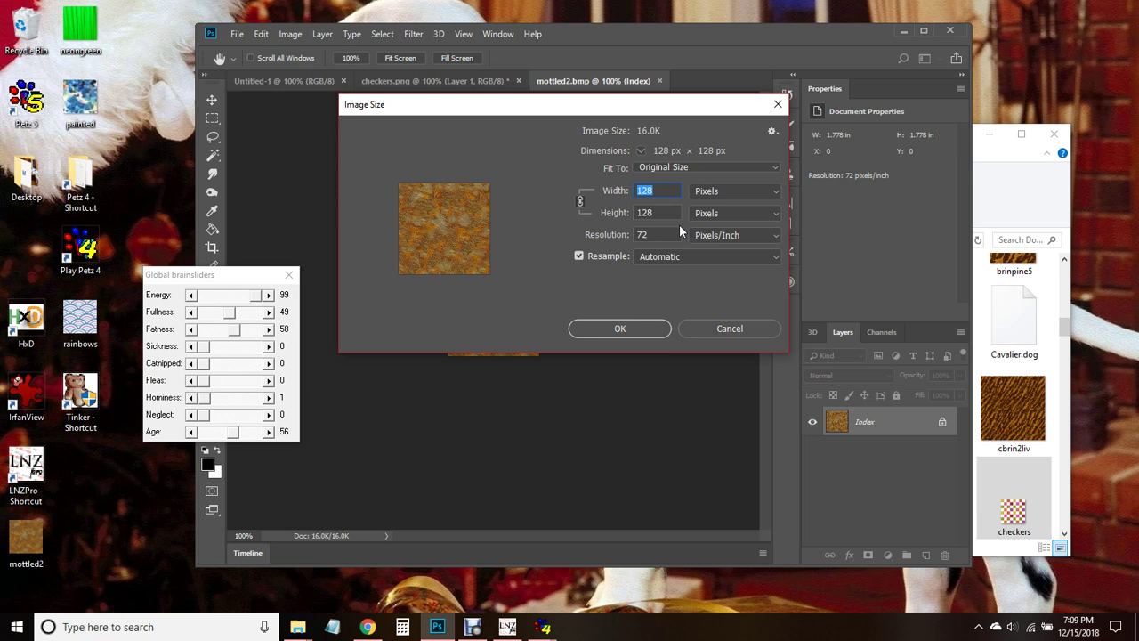
pyautogui.write('16')
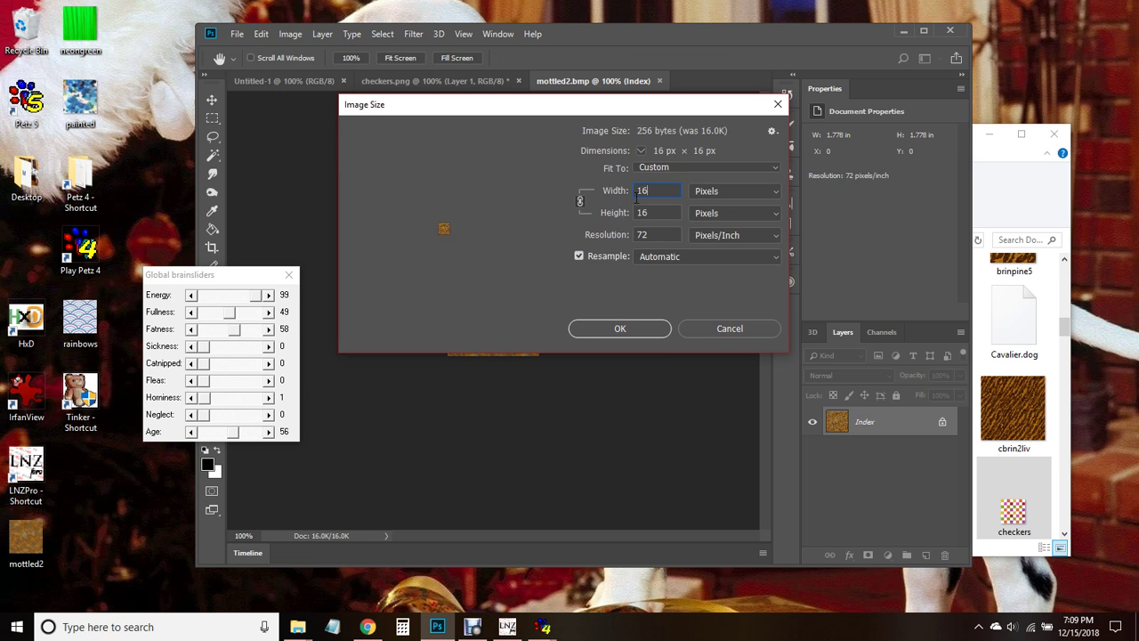
pyautogui.write('34')
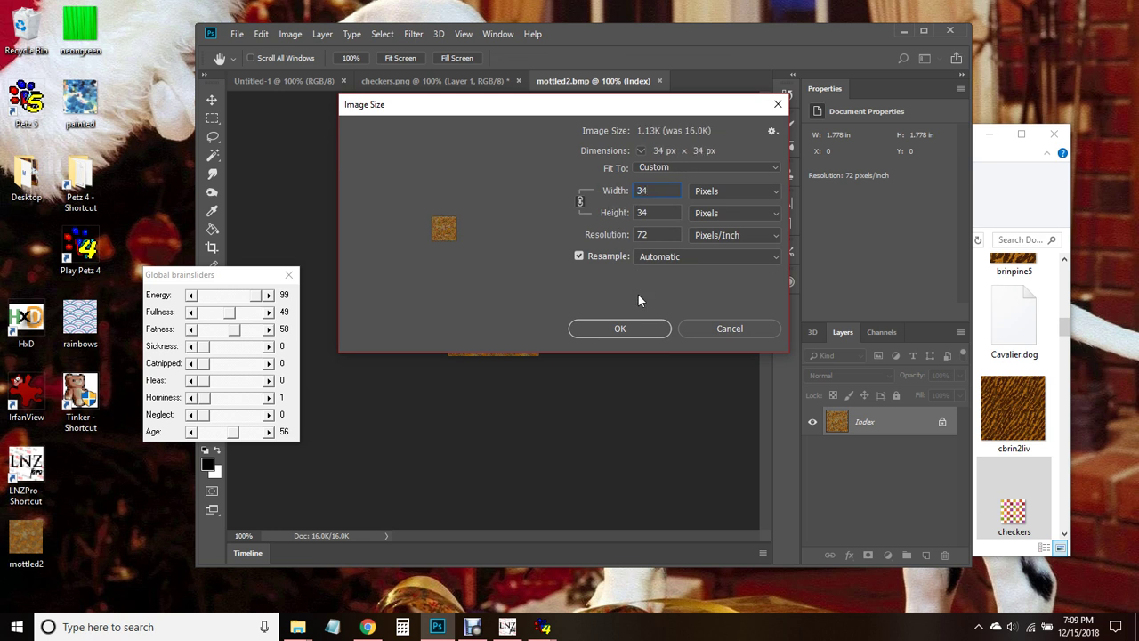
pyautogui.click(639, 330)
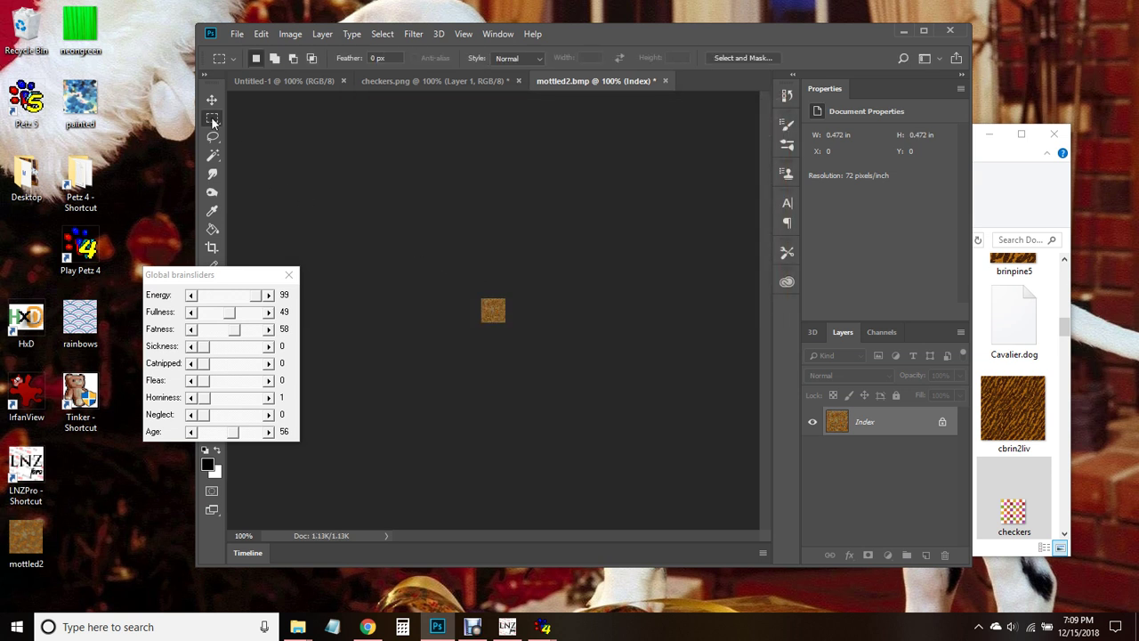
# Step: Cut the mottled texture from mottled2.bmp and paste it into checkers.png as a new layer above the checkers
pyautogui.hotkey('ctrl', 'x')
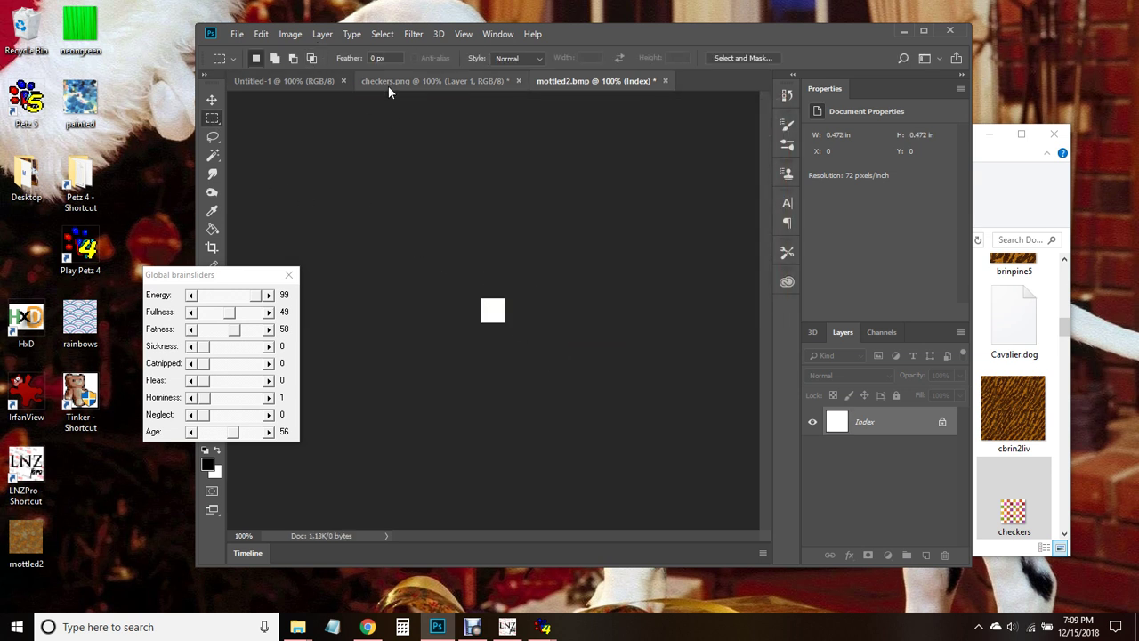
pyautogui.click(388, 81)
pyautogui.hotkey('ctrl', 'v')
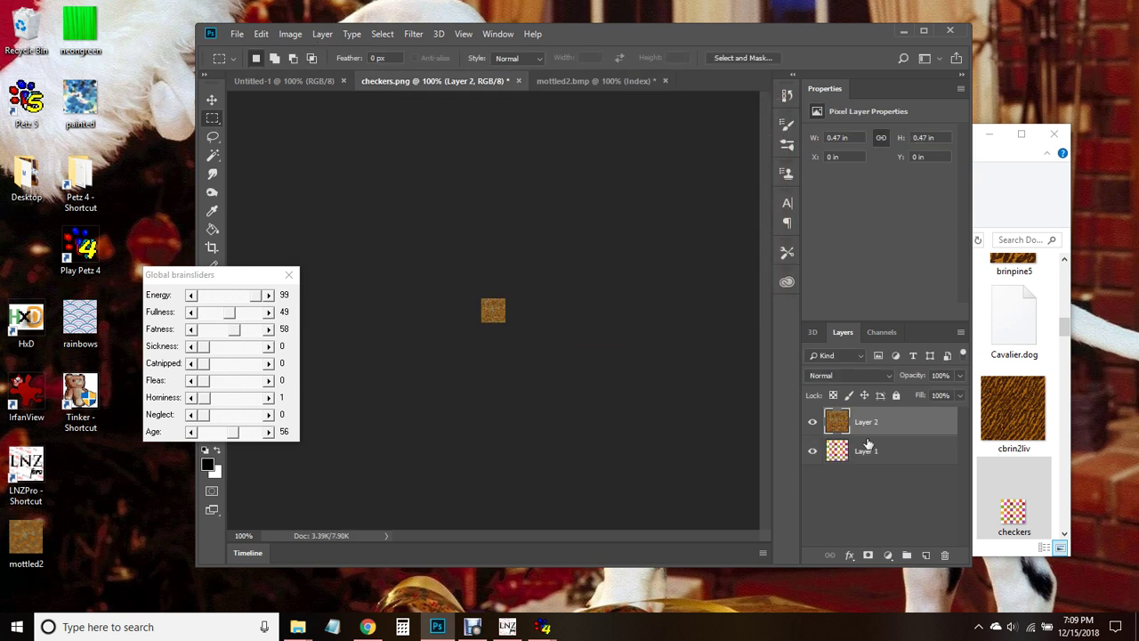
# Step: Lower the opacity of the mottled layer to 59%
pyautogui.rightClick(856, 425)
pyautogui.click(834, 421)
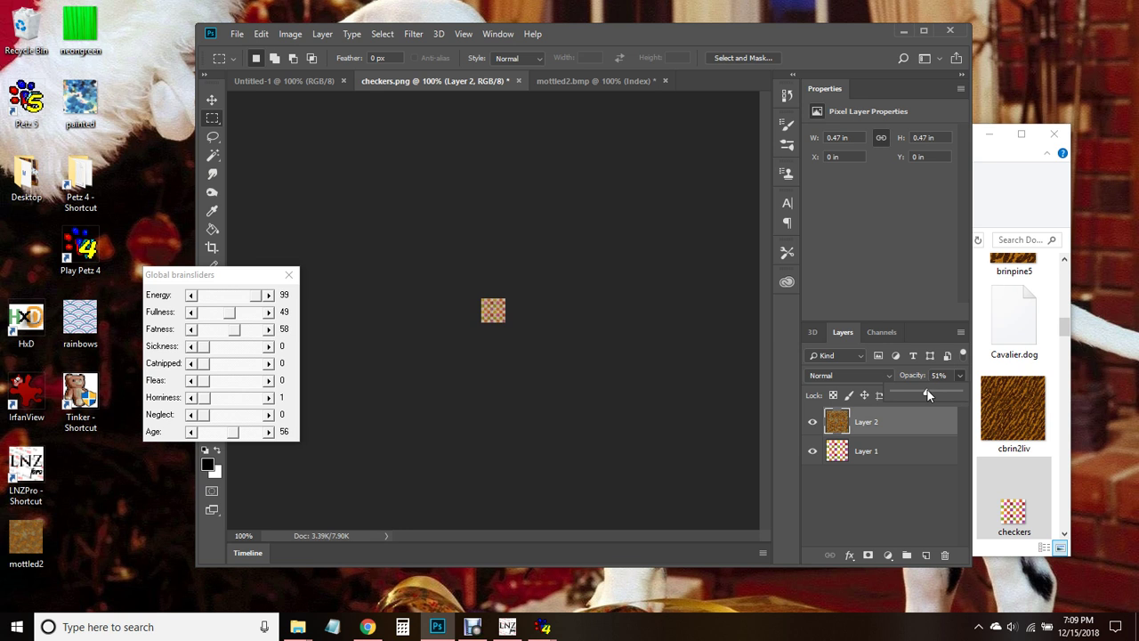
pyautogui.moveTo(929, 388); pyautogui.dragTo(946, 388)
# Step: Examine up close how the mottled layer blends with the checkers pattern
pyautogui.hotkey('ctrl', '+')
pyautogui.hotkey('ctrl', '+')
pyautogui.hotkey('ctrl', '+')
pyautogui.hotkey('ctrl', '+')
pyautogui.hotkey('ctrl', '+')
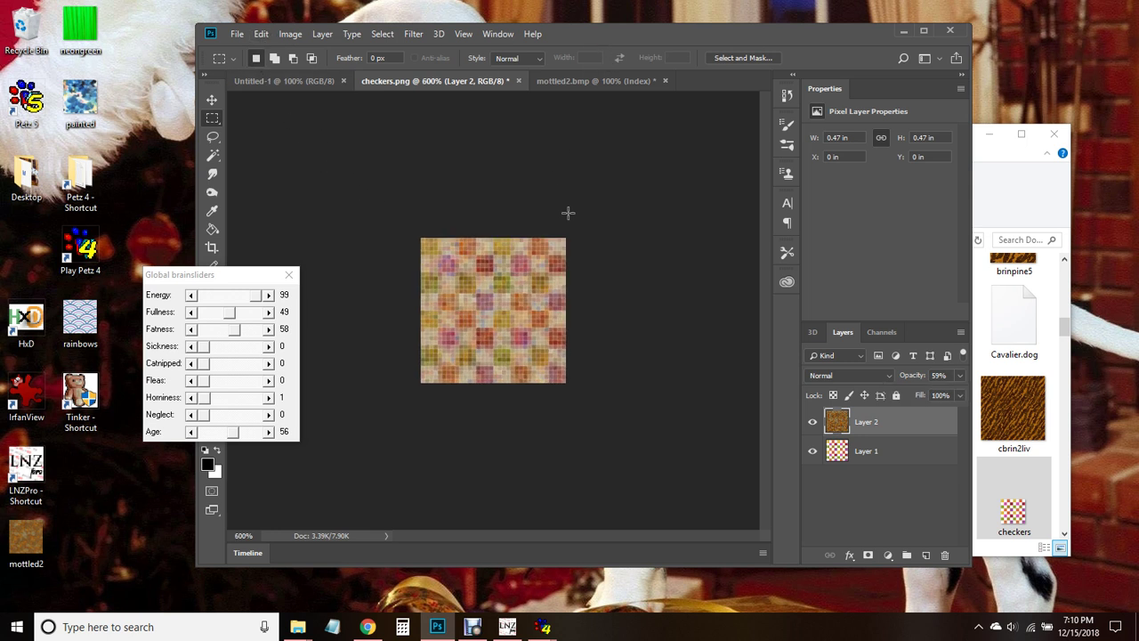
pyautogui.hotkey('ctrl', '-')
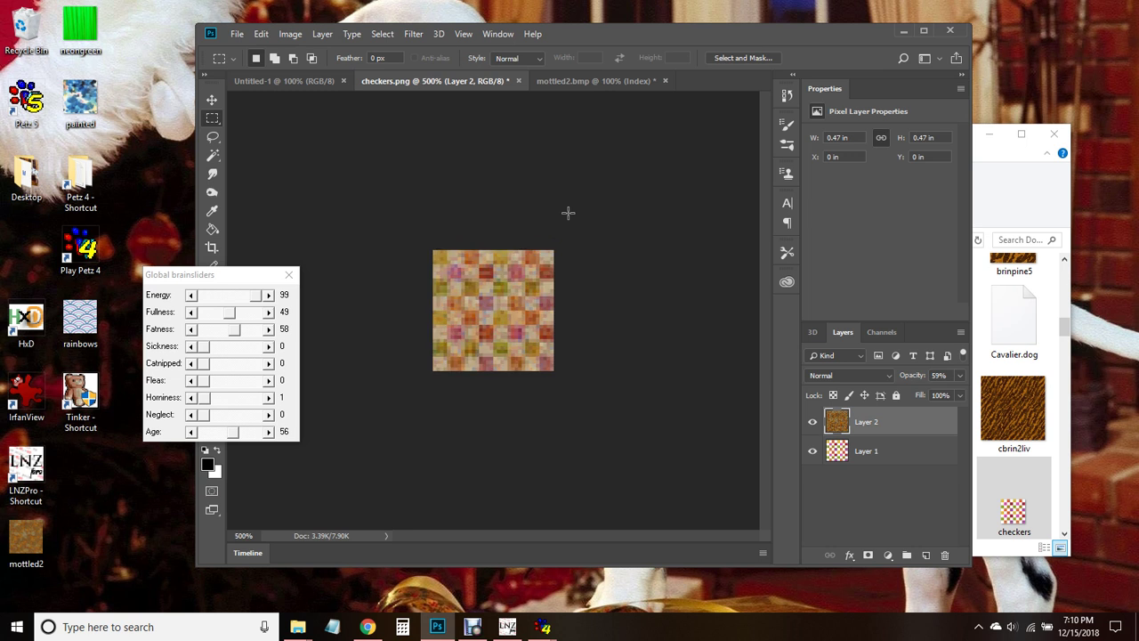
pyautogui.hotkey('ctrl', '-')
pyautogui.hotkey('ctrl', '-')
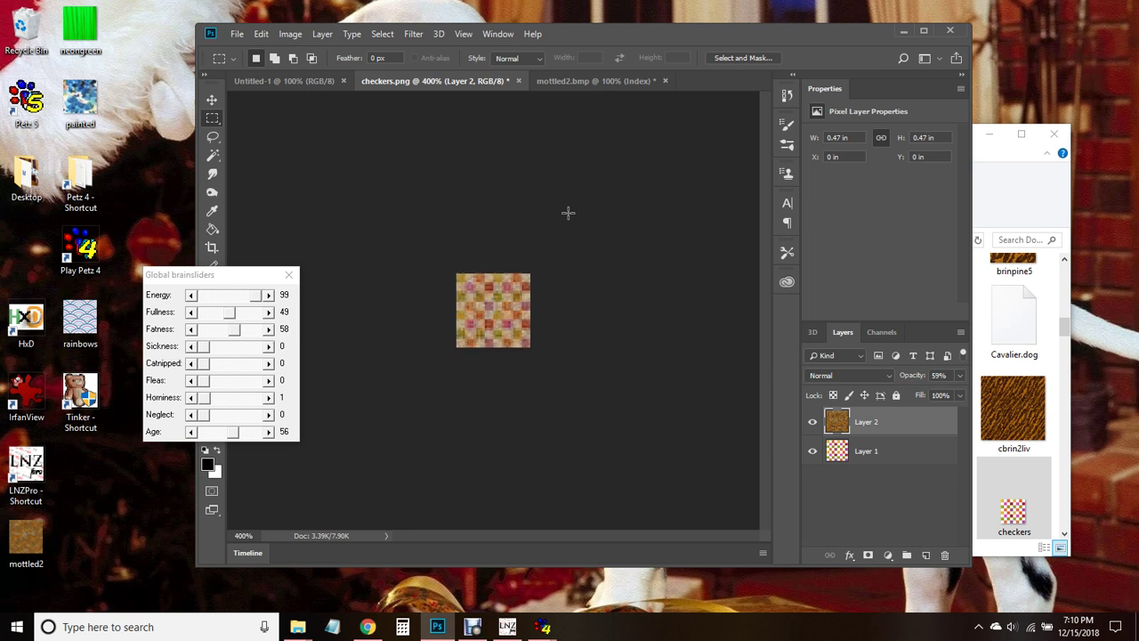
pyautogui.hotkey('ctrl', '-')
pyautogui.hotkey('ctrl', '-')
# Step: Save the blended texture to the desktop as checkers in BMP format and minimize Photoshop
pyautogui.click(237, 34)
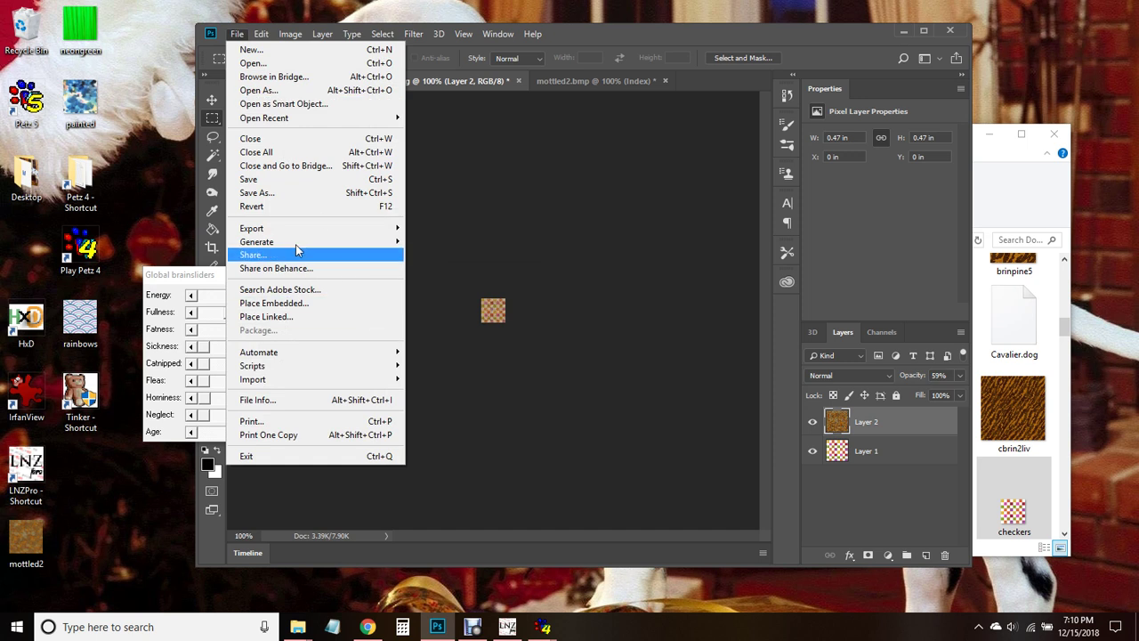
pyautogui.click(286, 192)
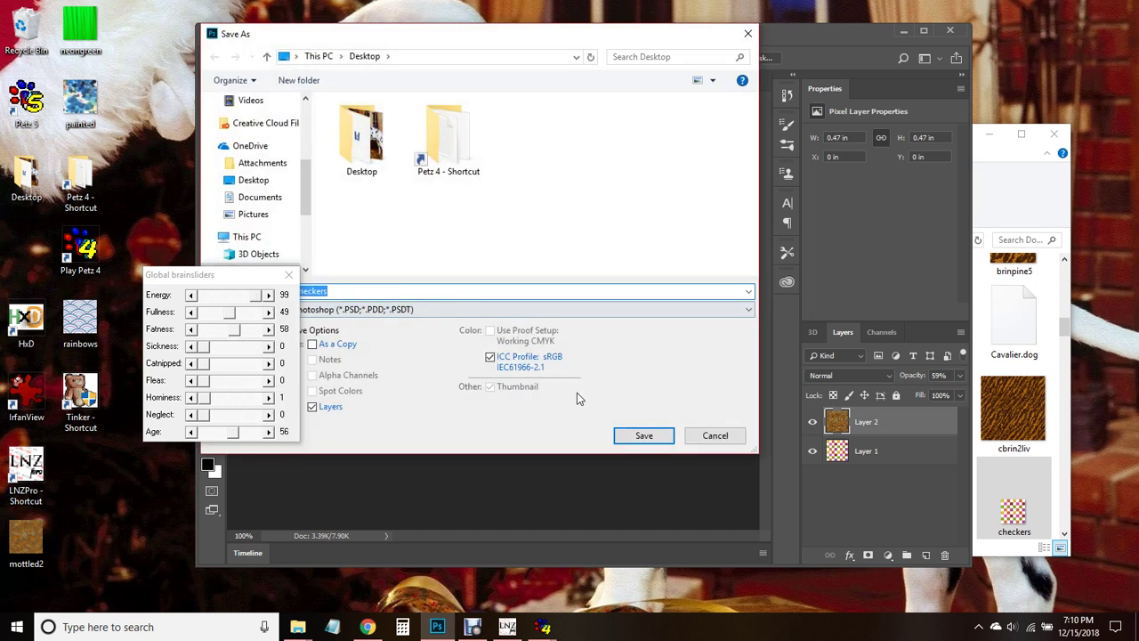
pyautogui.click(437, 310)
pyautogui.click(422, 351)
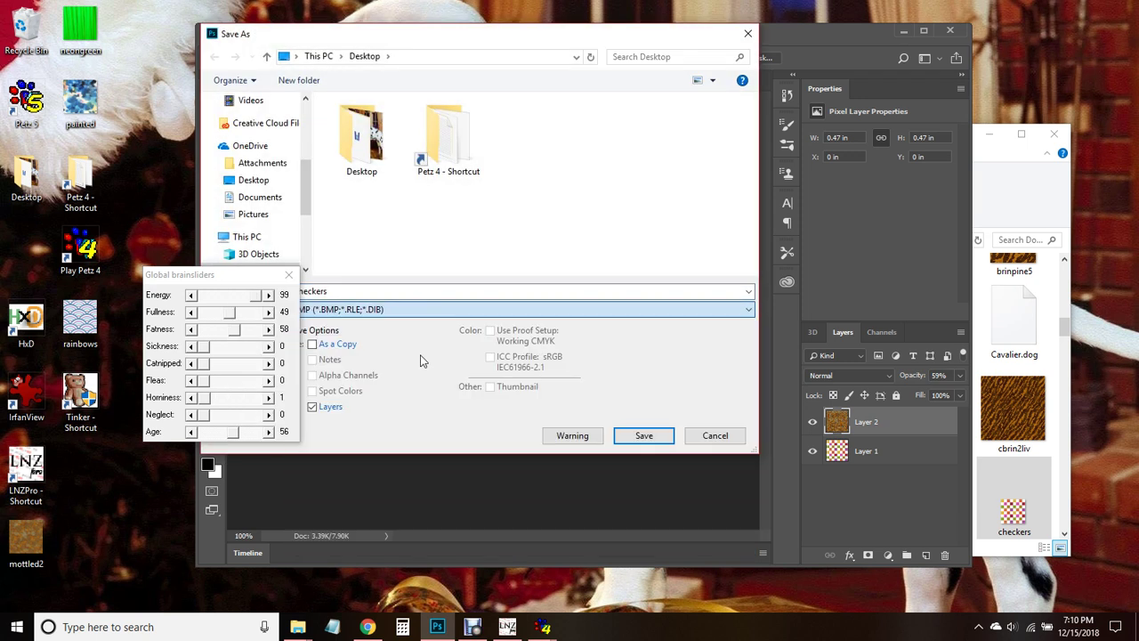
pyautogui.click(658, 437)
pyautogui.click(649, 172)
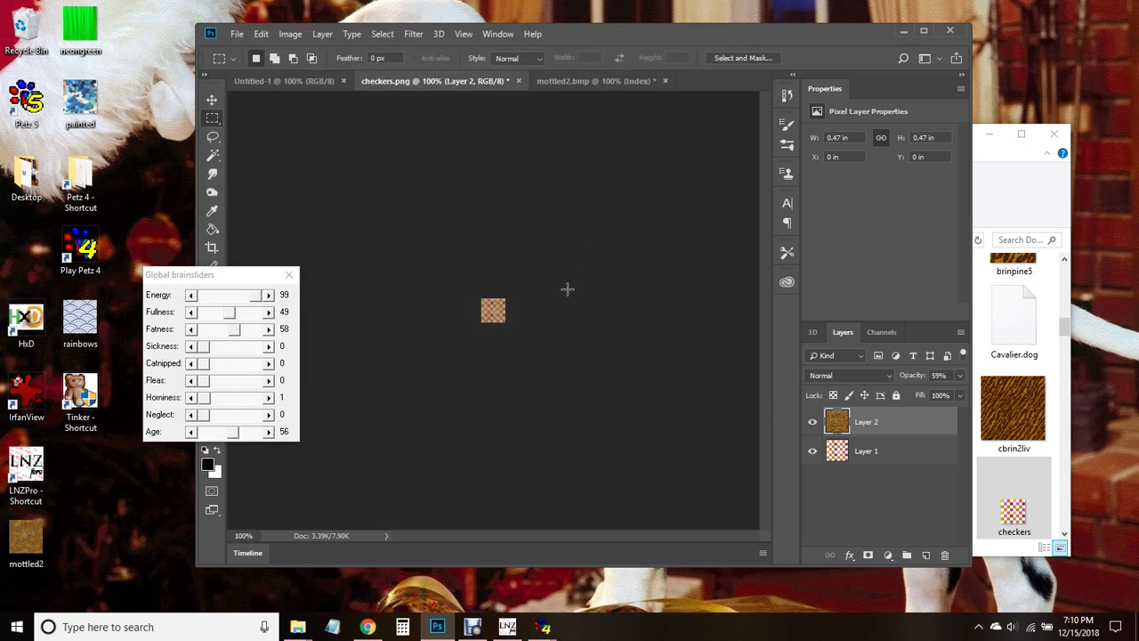
pyautogui.click(905, 32)
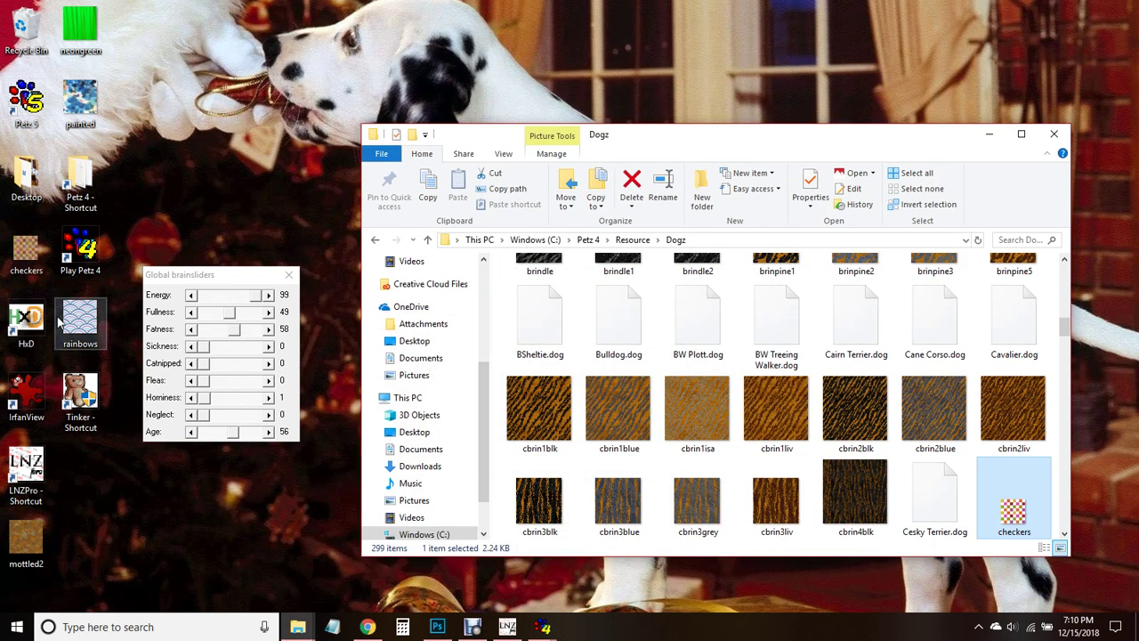
# Step: Open the desktop checkers.bmp in IrfanView and decrease its color depth to 256 colors (8 BPP)
pyautogui.doubleClick(25, 396)
pyautogui.moveTo(47, 257); pyautogui.dragTo(648, 343)
pyautogui.click(435, 223)
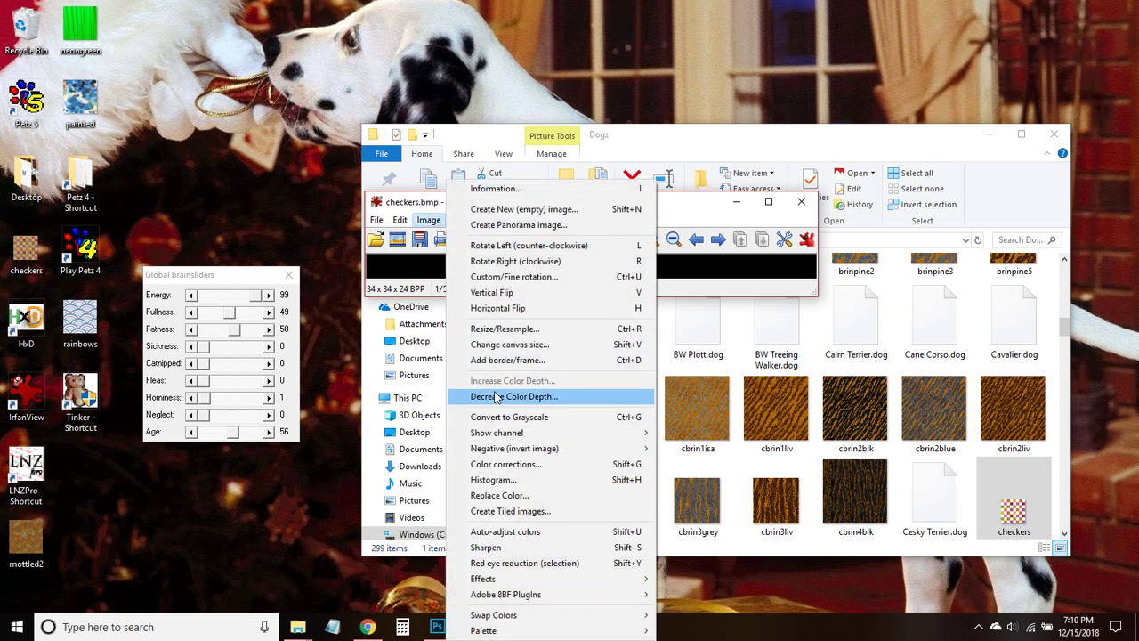
pyautogui.click(463, 397)
pyautogui.click(532, 391)
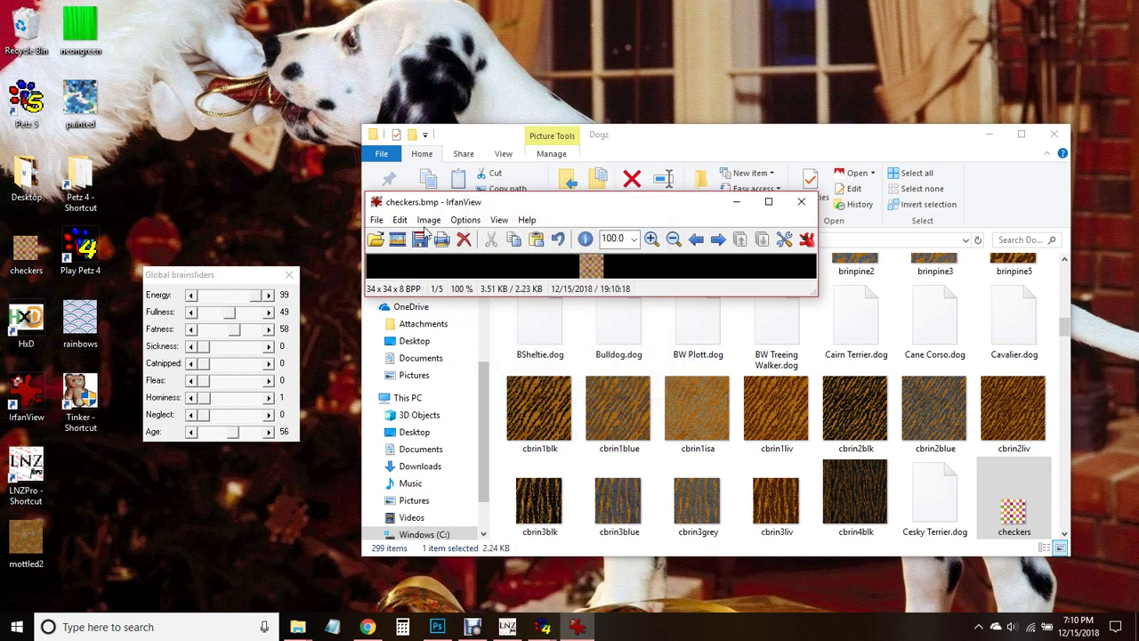
# Step: Save the reduced image to the desktop as checkers in BMP format, replacing the existing file
pyautogui.click(377, 220)
pyautogui.moveTo(455, 304)
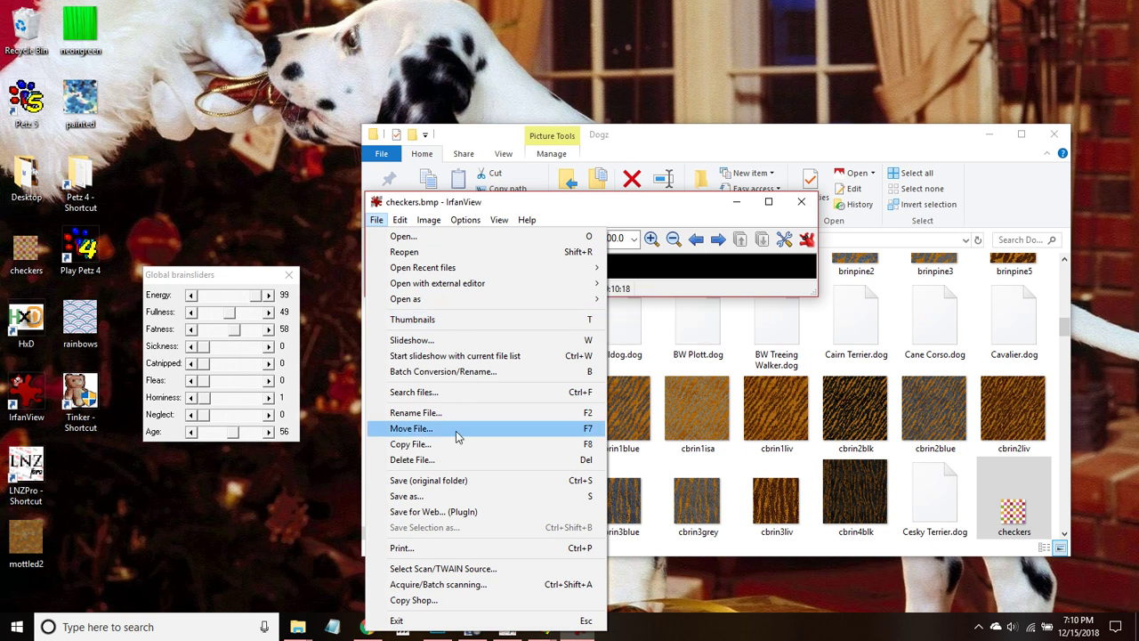
pyautogui.click(429, 501)
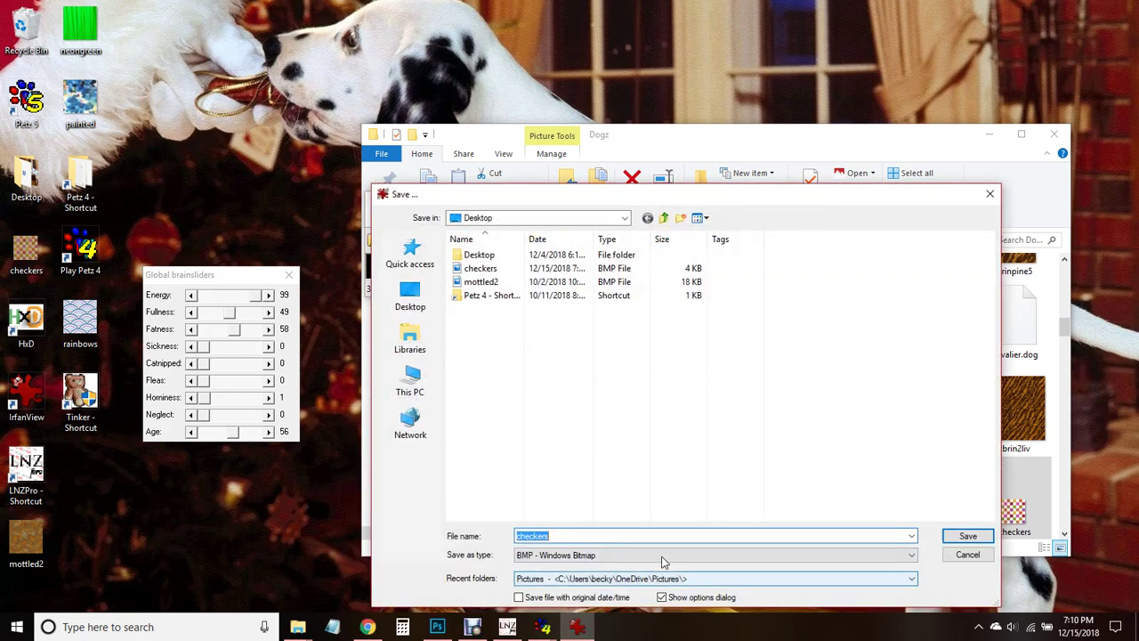
pyautogui.click(957, 536)
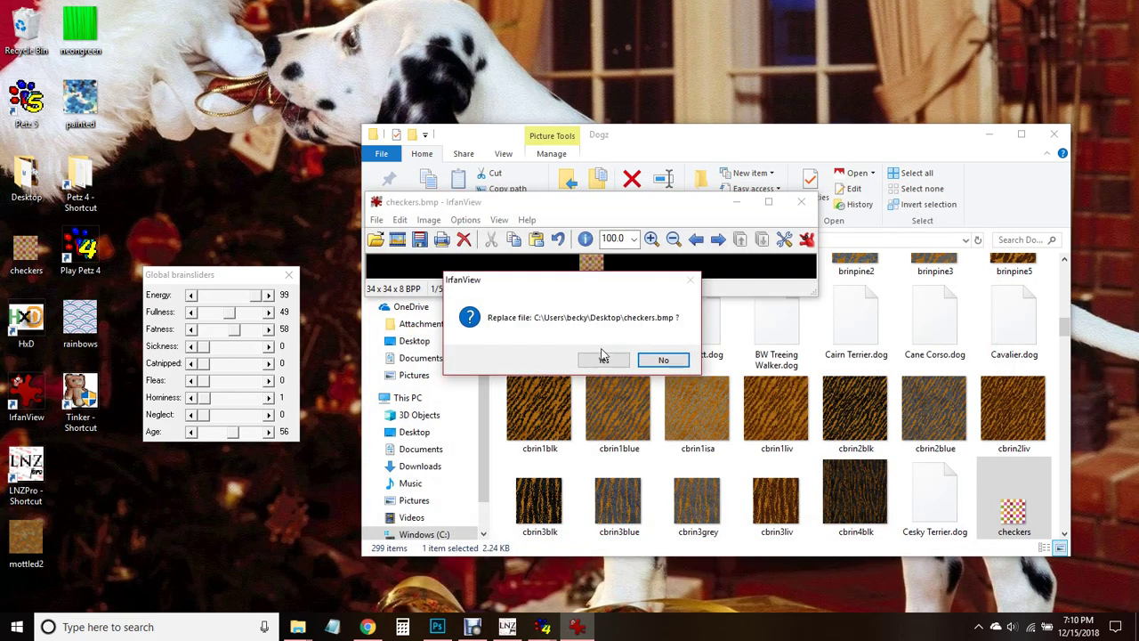
pyautogui.click(605, 361)
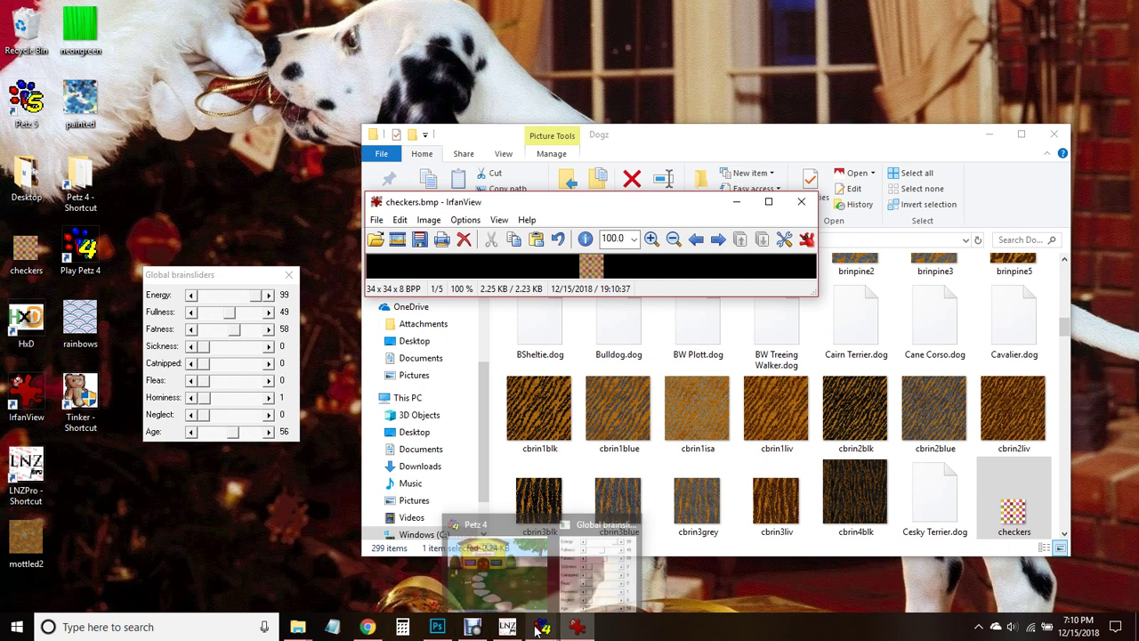
# Step: Replace the old checkers texture in the Petz 4 Dogz resource folder with the blended checkers.bmp from the desktop
pyautogui.moveTo(508, 629)
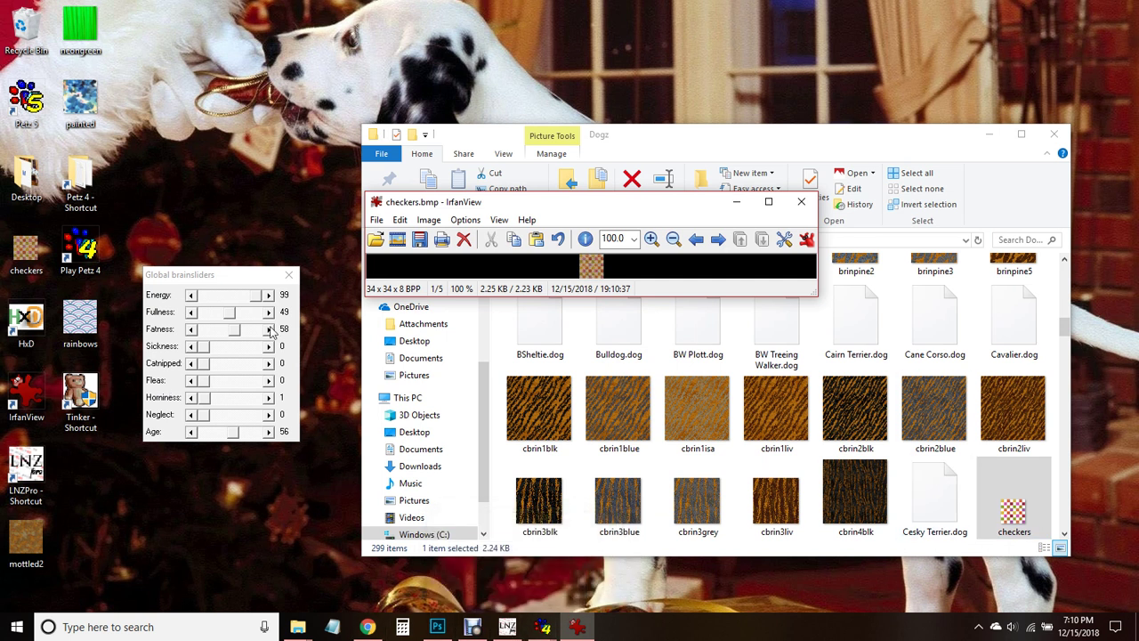
pyautogui.press('Escape')
pyautogui.press('Delete')
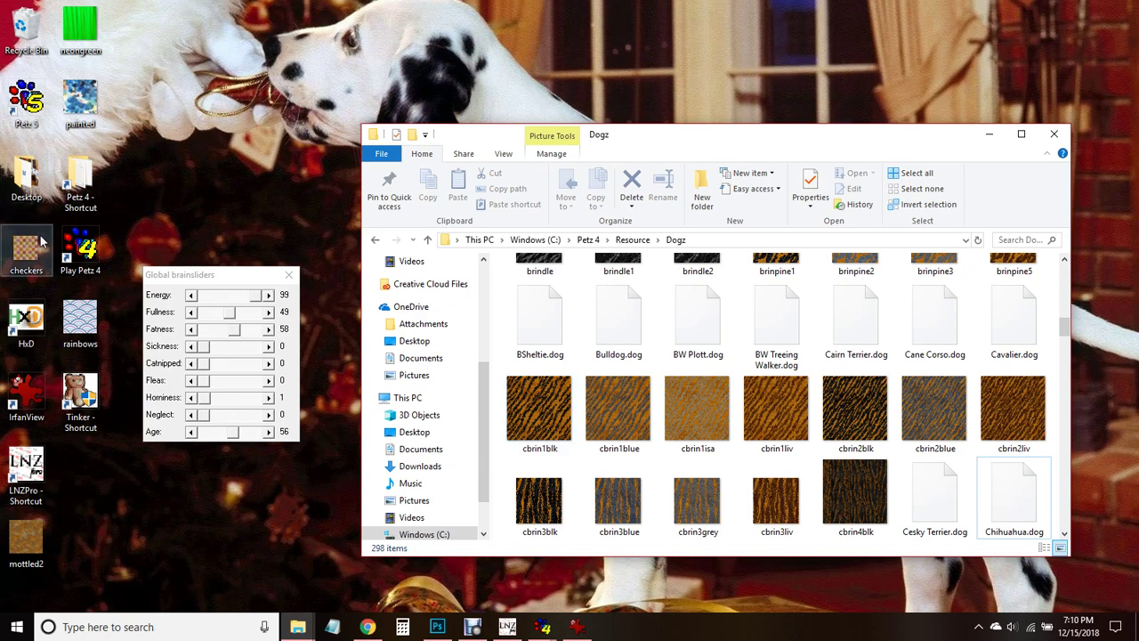
pyautogui.moveTo(26, 254); pyautogui.dragTo(794, 407)
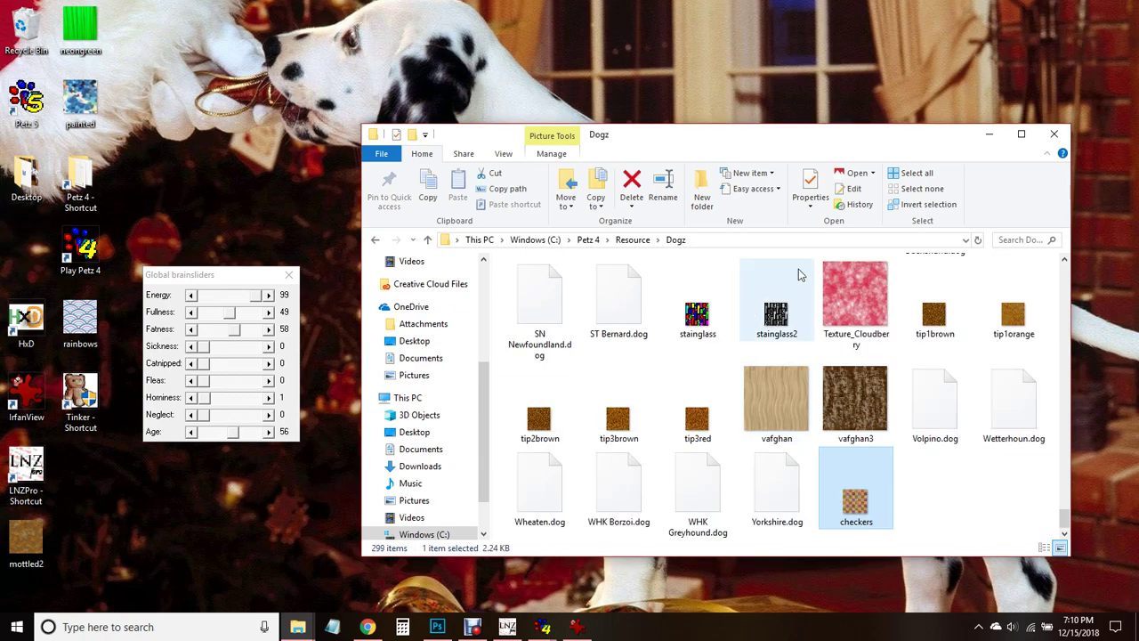
pyautogui.click(978, 242)
# Step: Switch to Petz 4, bring out the Fuzzle Mutt at the Adoption Center, and raise its age to 100 to inspect the texture
pyautogui.moveTo(542, 626)
pyautogui.click(486, 552)
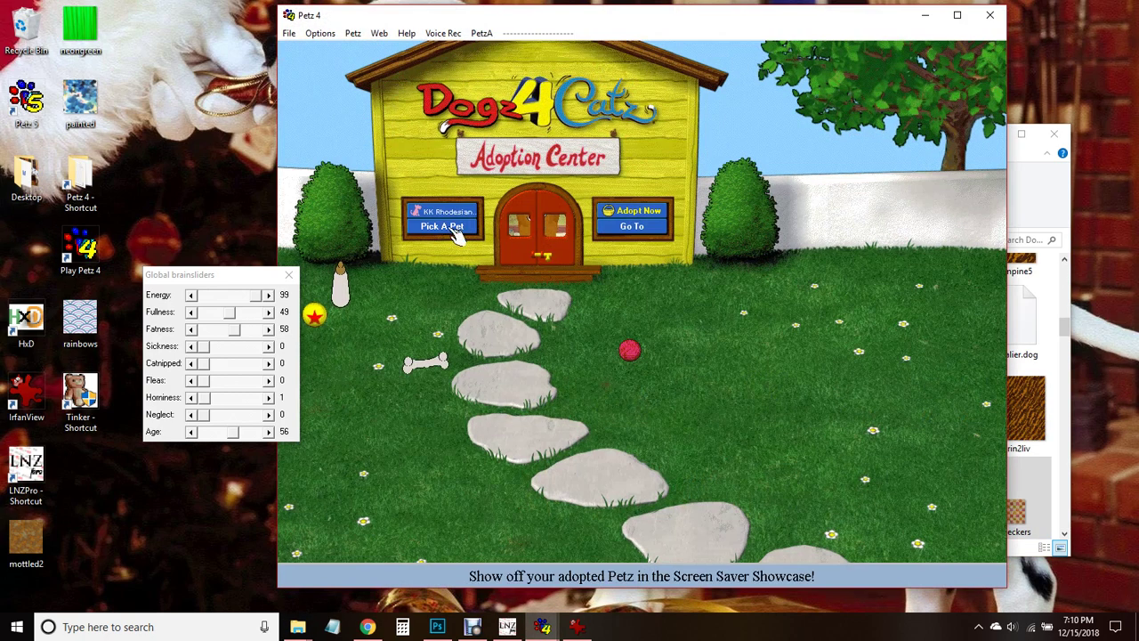
pyautogui.click(574, 233)
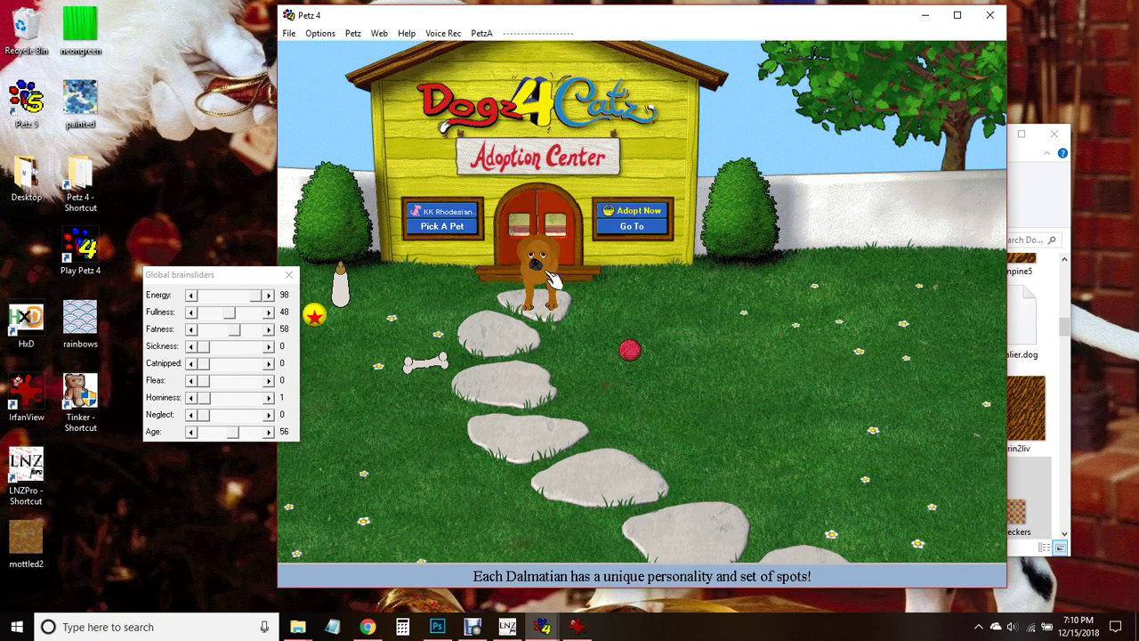
pyautogui.click(441, 226)
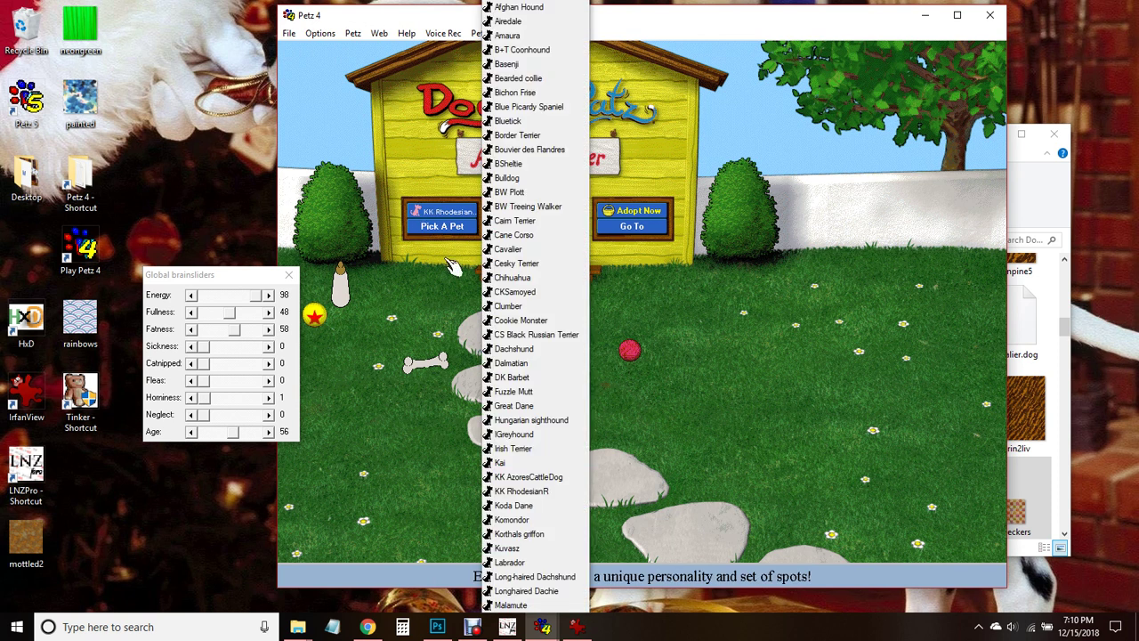
pyautogui.click(492, 392)
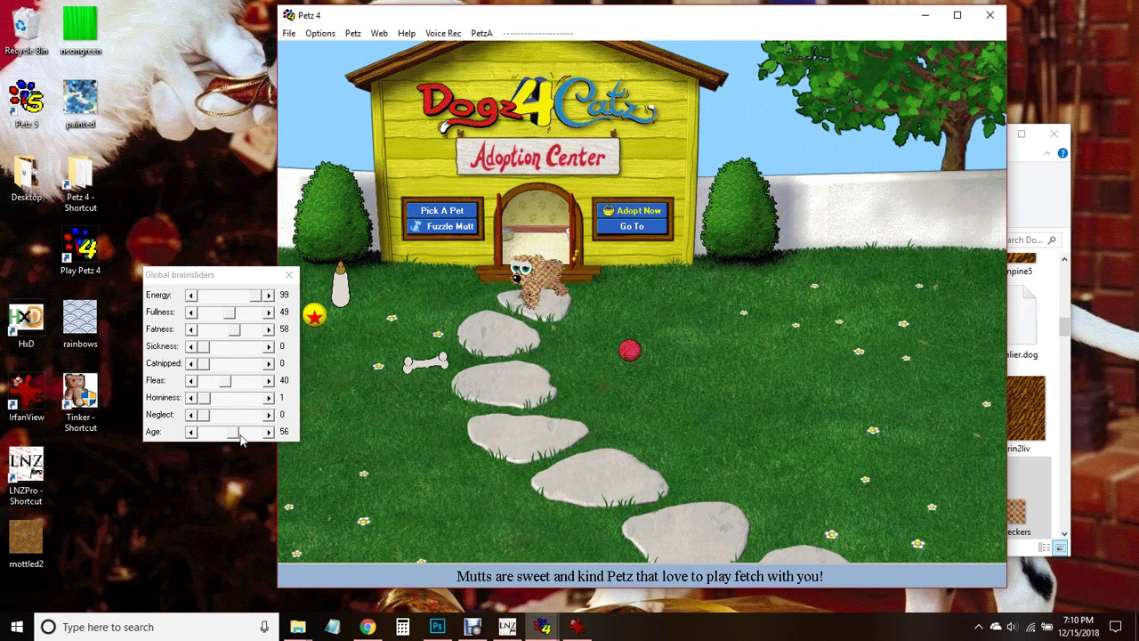
pyautogui.moveTo(239, 434); pyautogui.dragTo(547, 295)
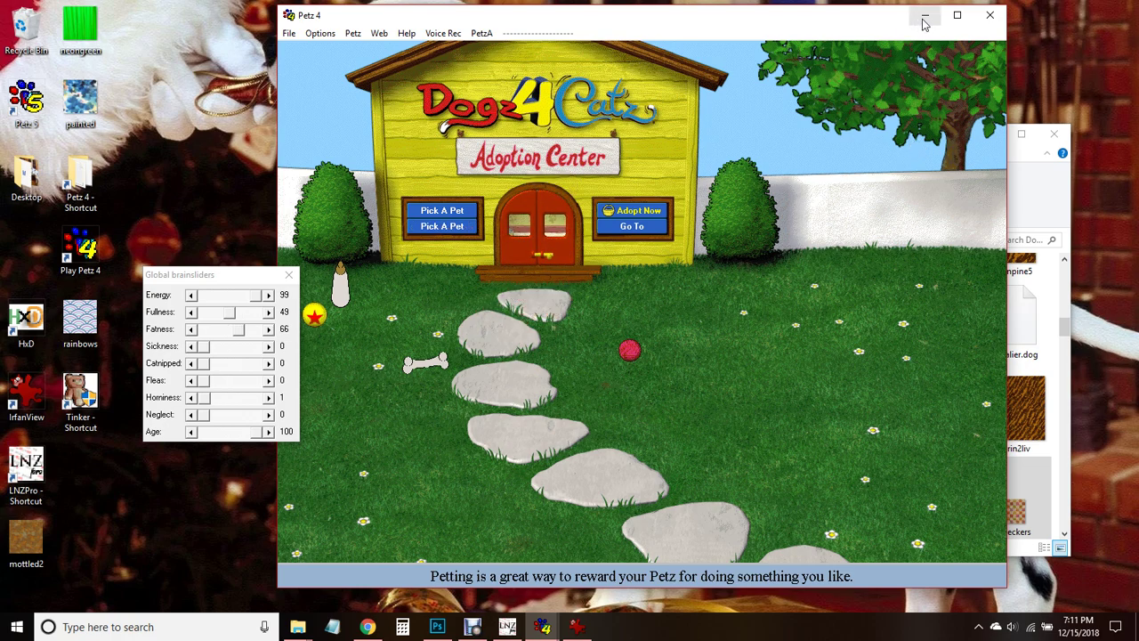
# Step: Minimize Petz 4, delete the checkers texture from the Dogz folder, and close IrfanView
pyautogui.click(923, 22)
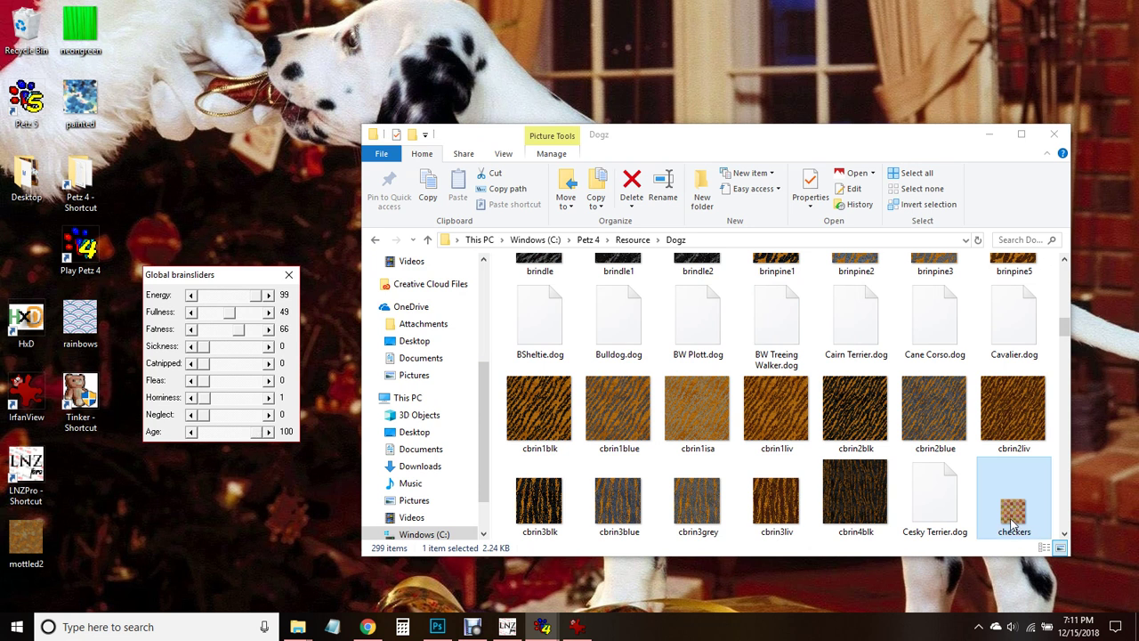
pyautogui.press('Delete')
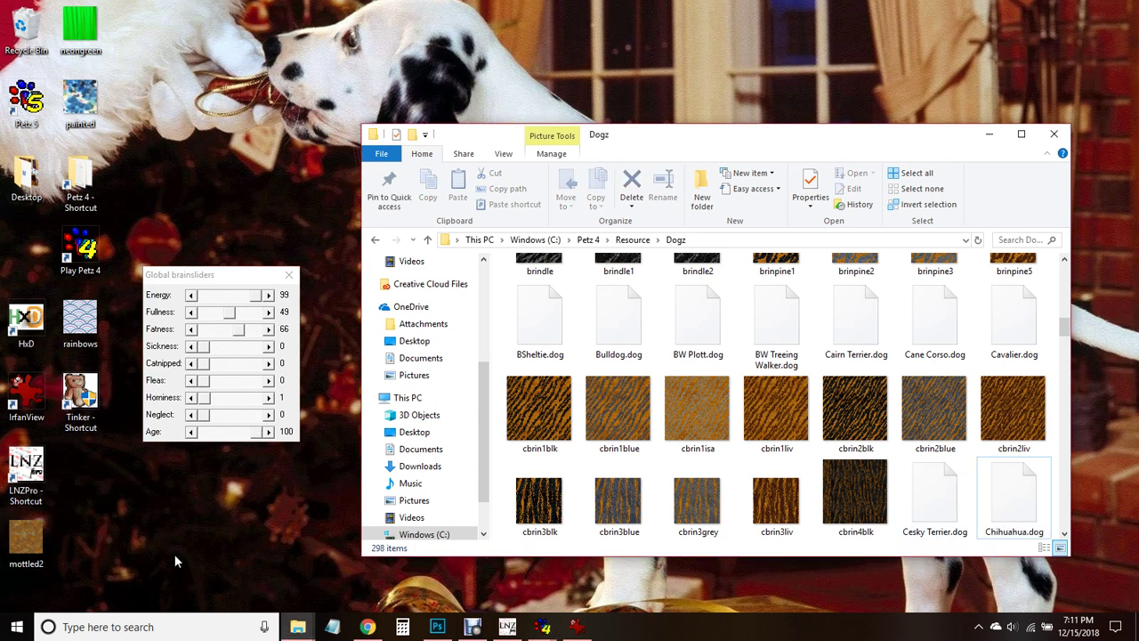
pyautogui.click(563, 633)
pyautogui.click(803, 195)
# Step: Open the desktop rainbows.png in Photoshop and close mottled2.bmp and checkers.png without saving
pyautogui.click(437, 627)
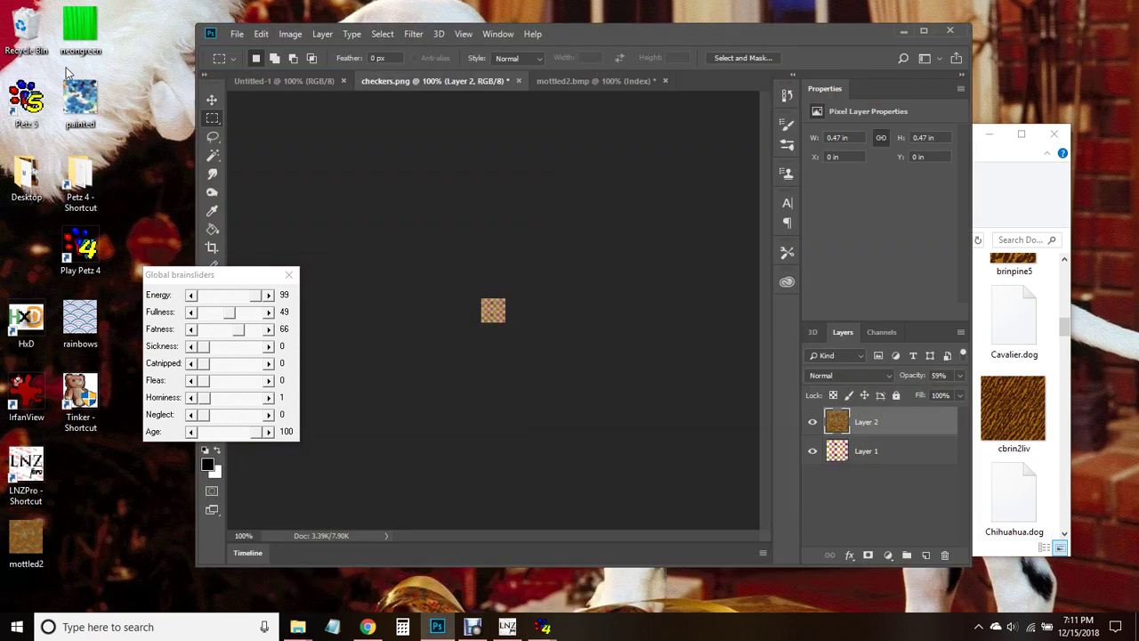
pyautogui.moveTo(62, 347); pyautogui.dragTo(711, 89)
pyautogui.click(572, 81)
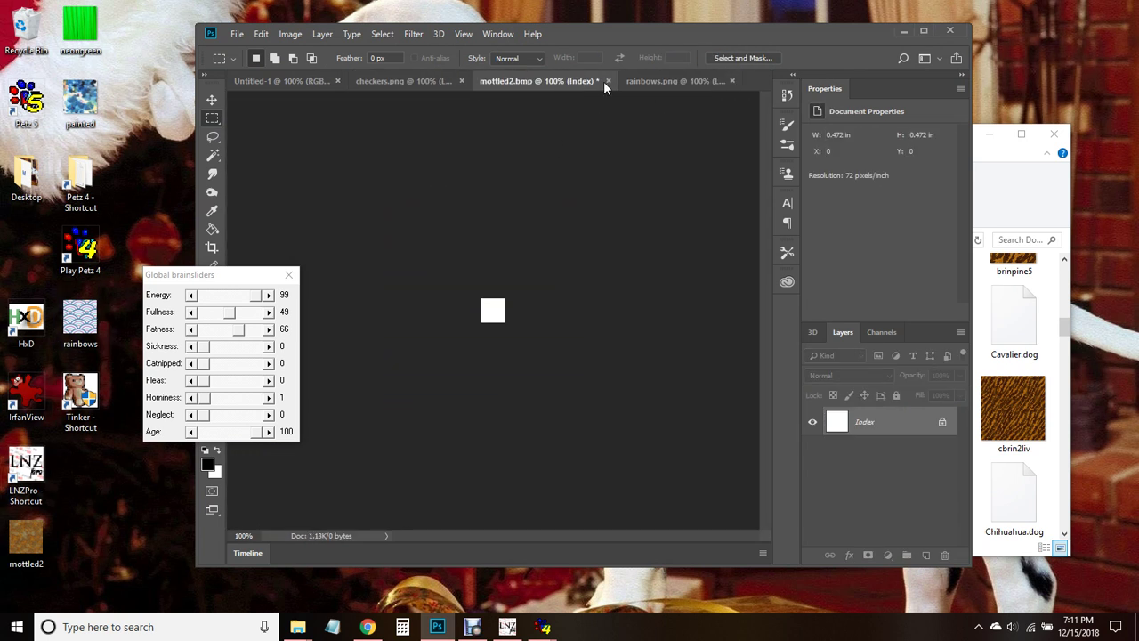
pyautogui.click(606, 81)
pyautogui.click(587, 242)
pyautogui.click(473, 81)
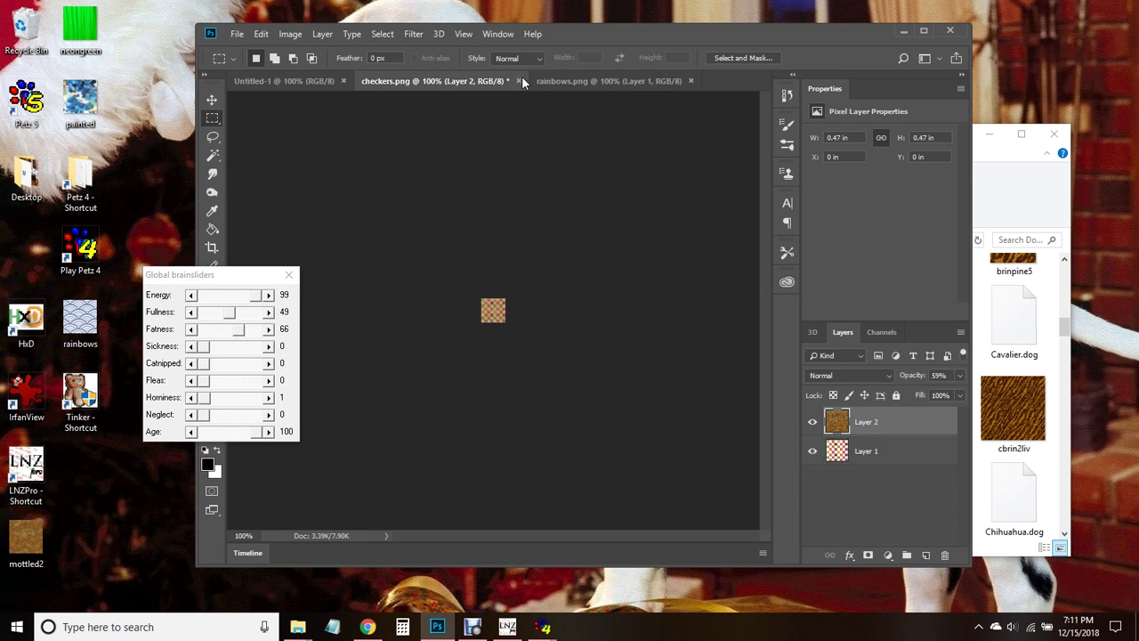
pyautogui.click(520, 81)
pyautogui.click(581, 239)
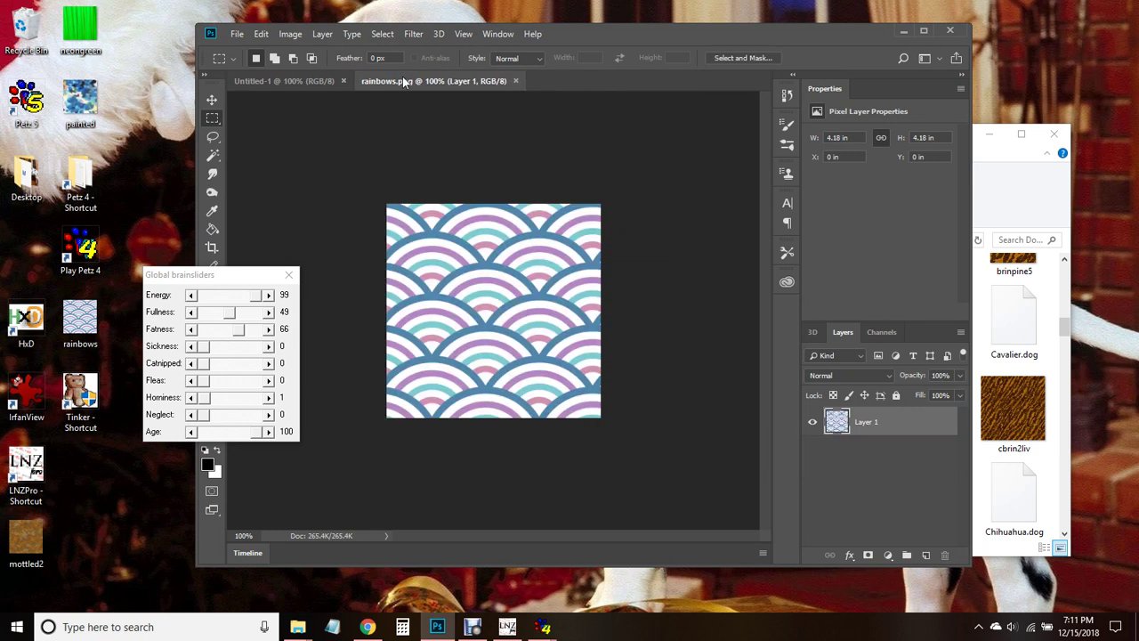
# Step: Resize the rainbows image to 64 × 64 pixels
pyautogui.click(290, 33)
pyautogui.click(319, 139)
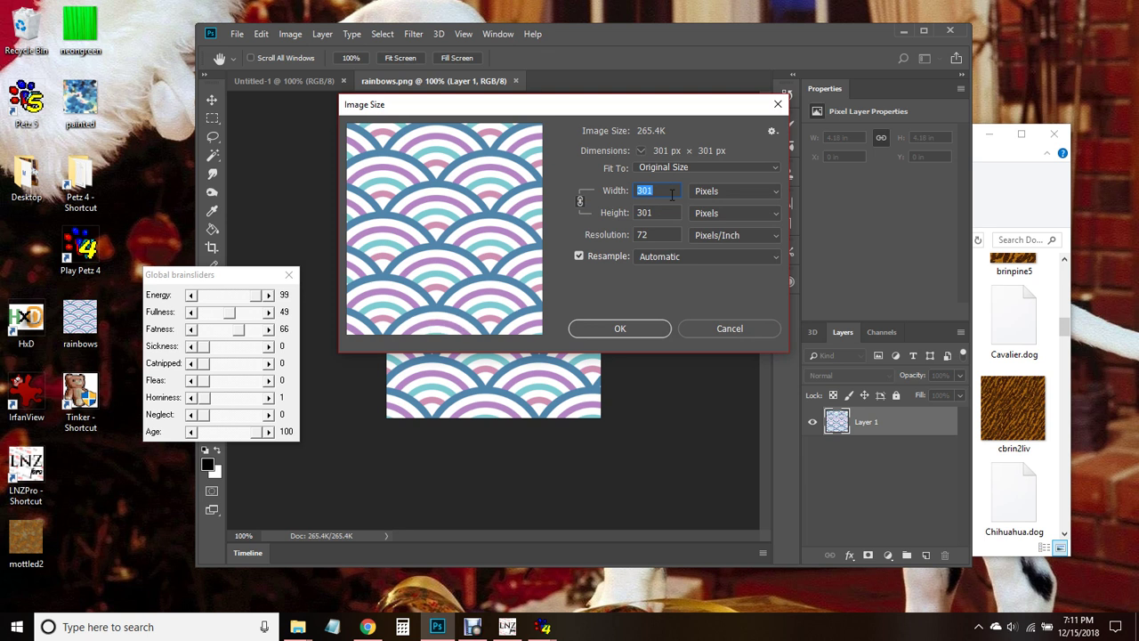
pyautogui.write('128')
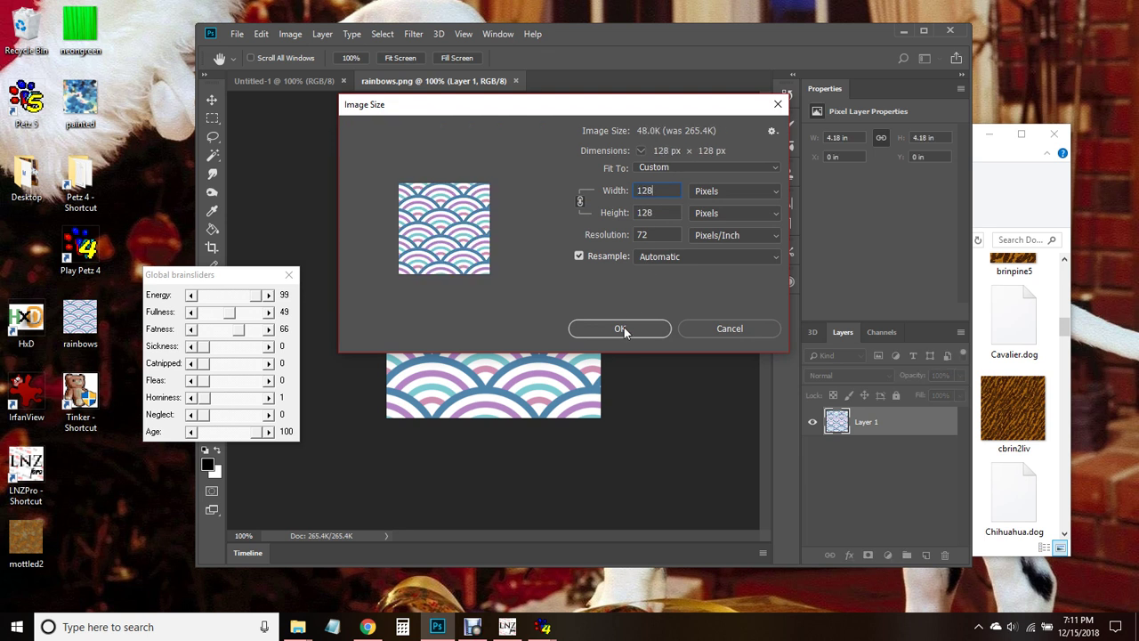
pyautogui.click(623, 190)
pyautogui.write('64')
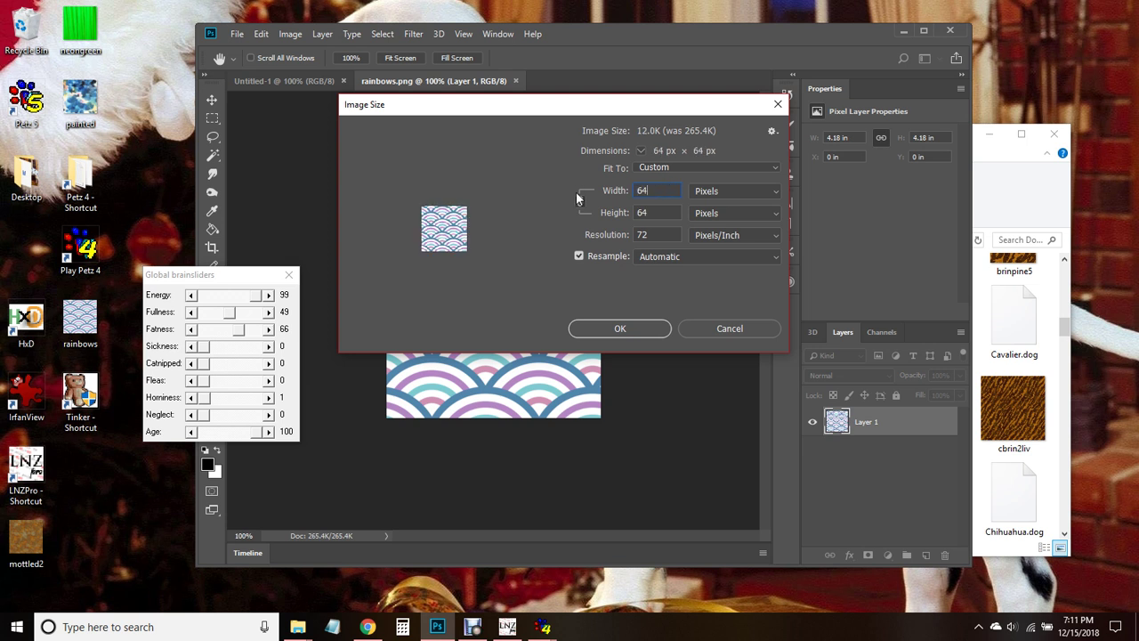
pyautogui.click(623, 329)
# Step: Save the resized image to the desktop as rainbows in 24-bit Windows BMP format and minimize Photoshop
pyautogui.click(237, 35)
pyautogui.click(305, 191)
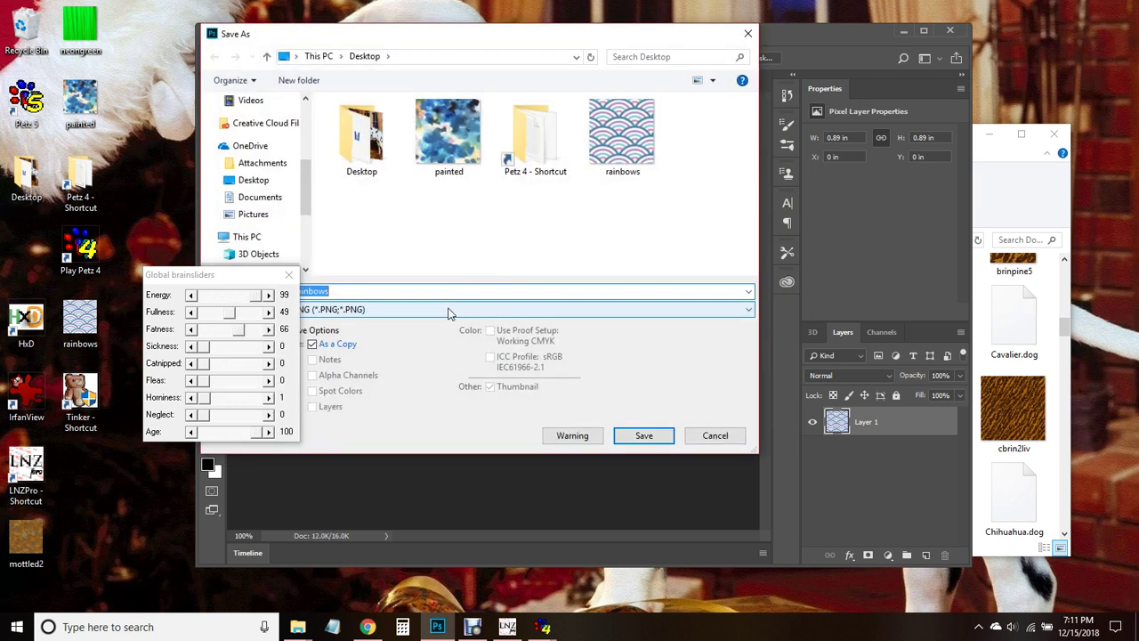
pyautogui.click(449, 313)
pyautogui.click(347, 346)
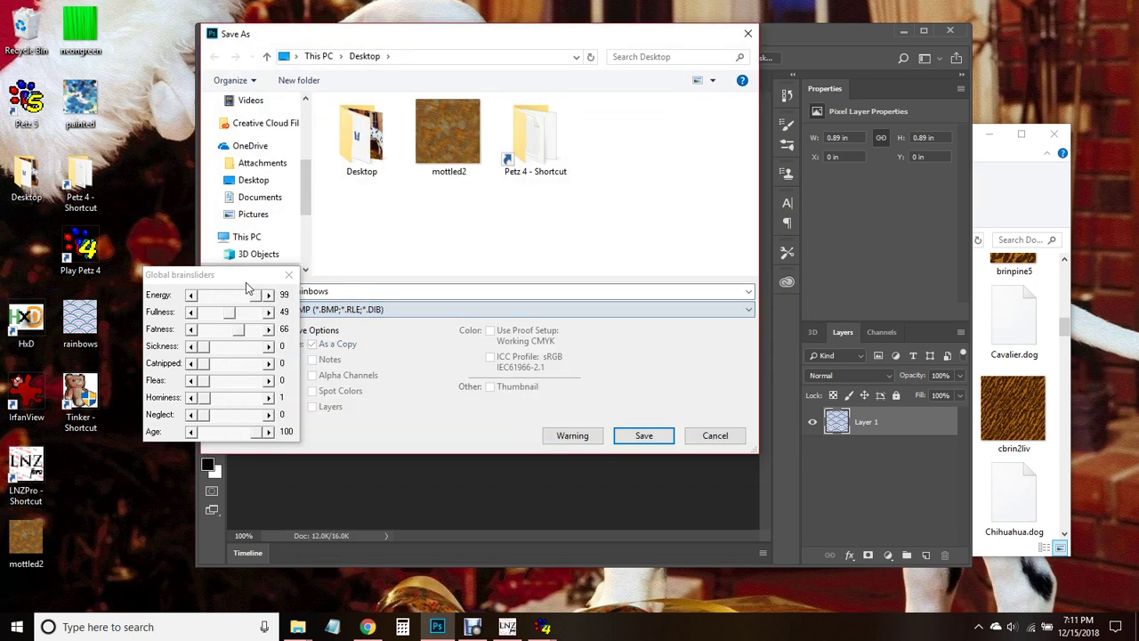
pyautogui.moveTo(247, 287); pyautogui.dragTo(190, 296)
pyautogui.click(644, 435)
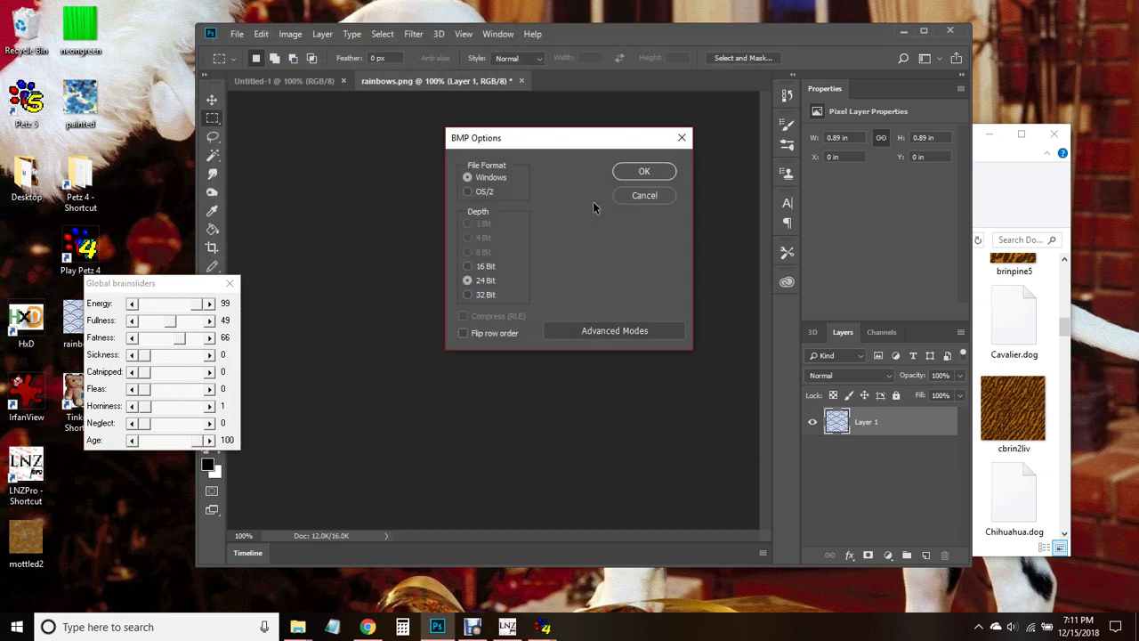
pyautogui.click(645, 172)
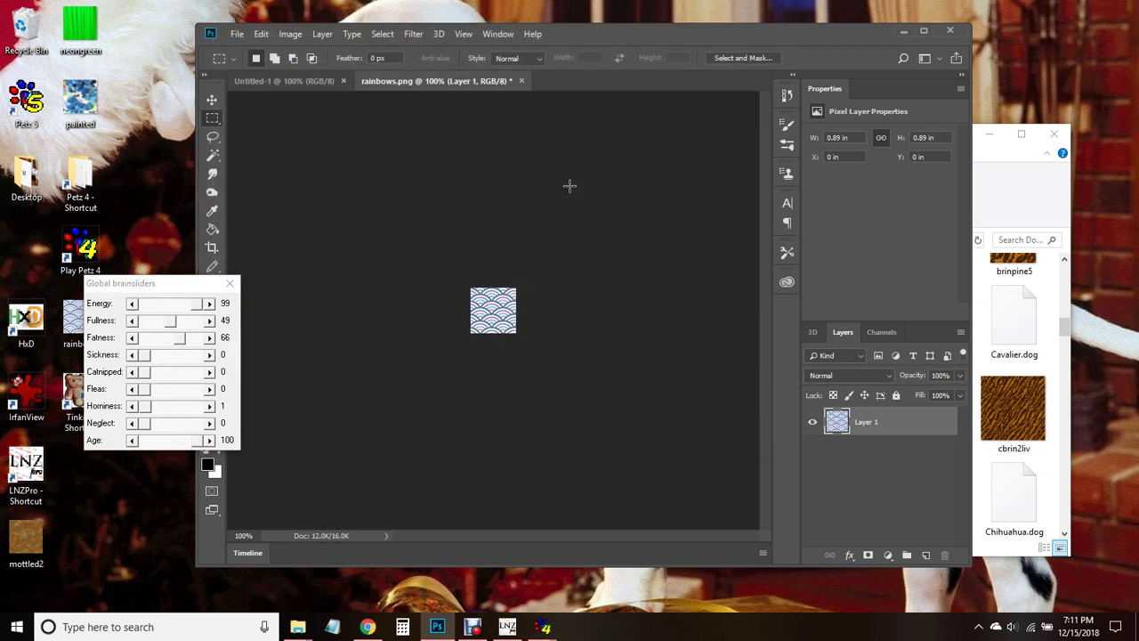
pyautogui.click(904, 32)
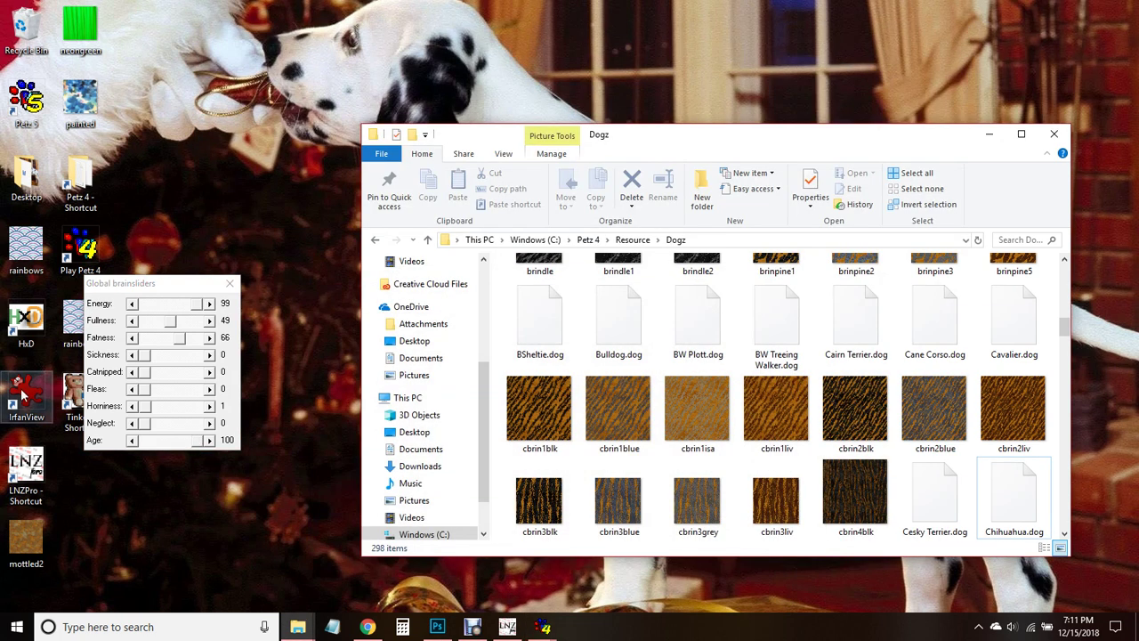
# Step: Open the desktop rainbows.bmp in IrfanView and decrease its color depth to 256 colors (8 BPP)
pyautogui.moveTo(131, 292); pyautogui.dragTo(182, 291)
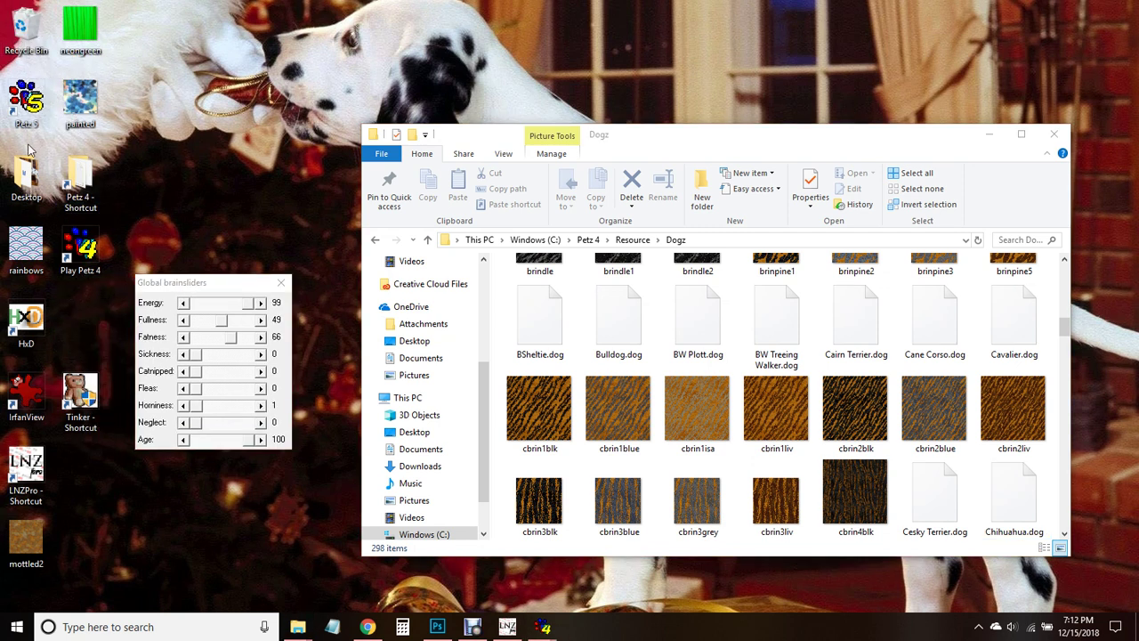
pyautogui.doubleClick(27, 411)
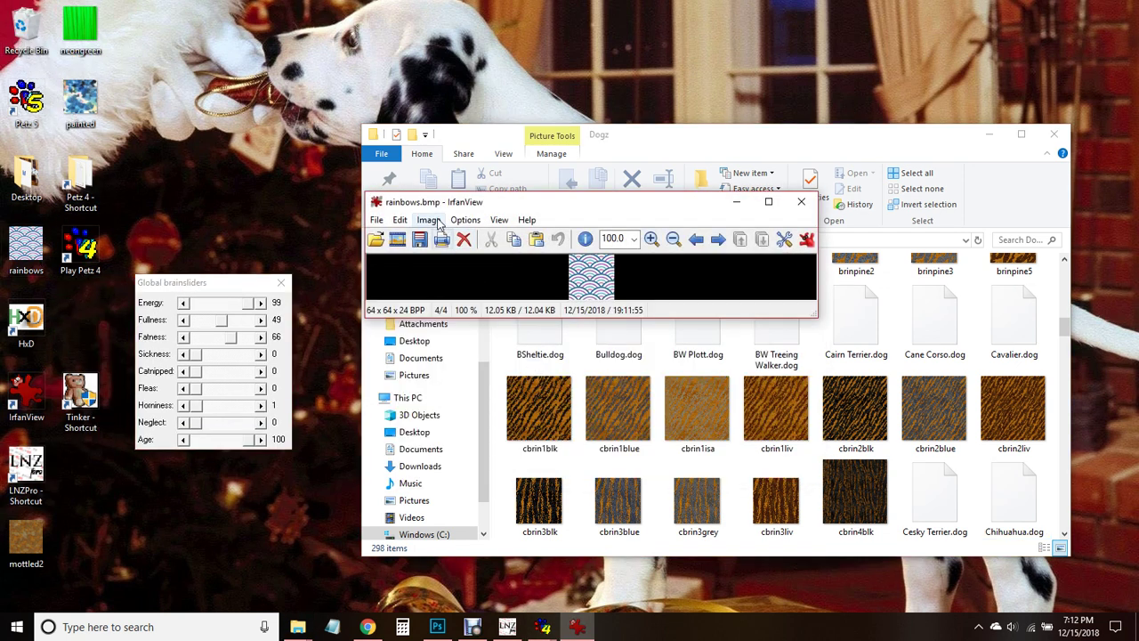
pyautogui.click(428, 219)
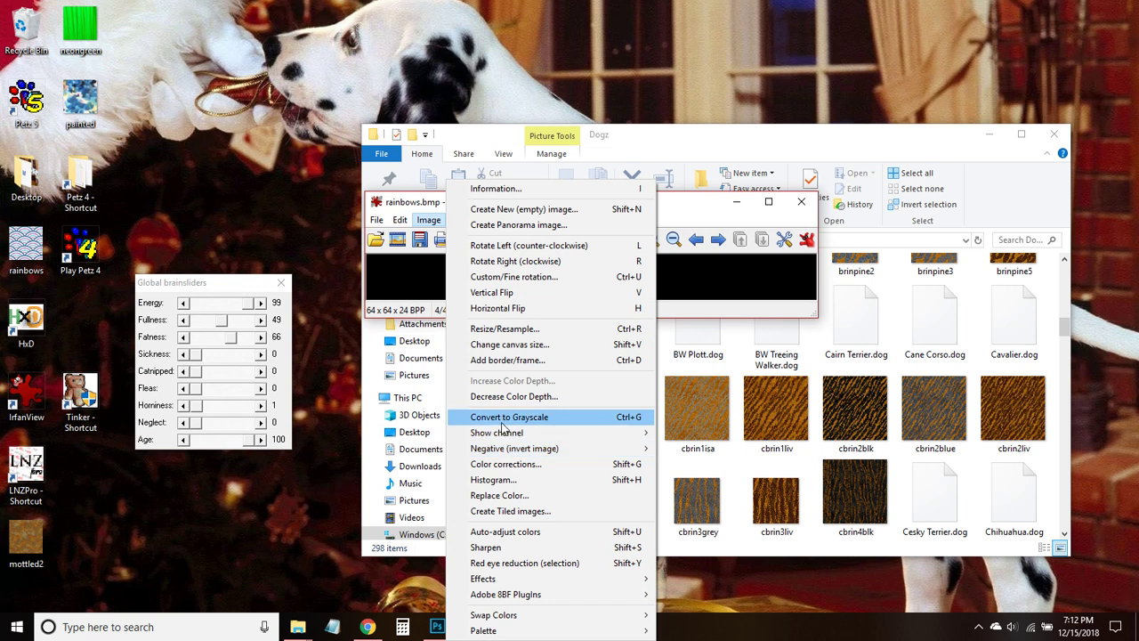
pyautogui.click(504, 397)
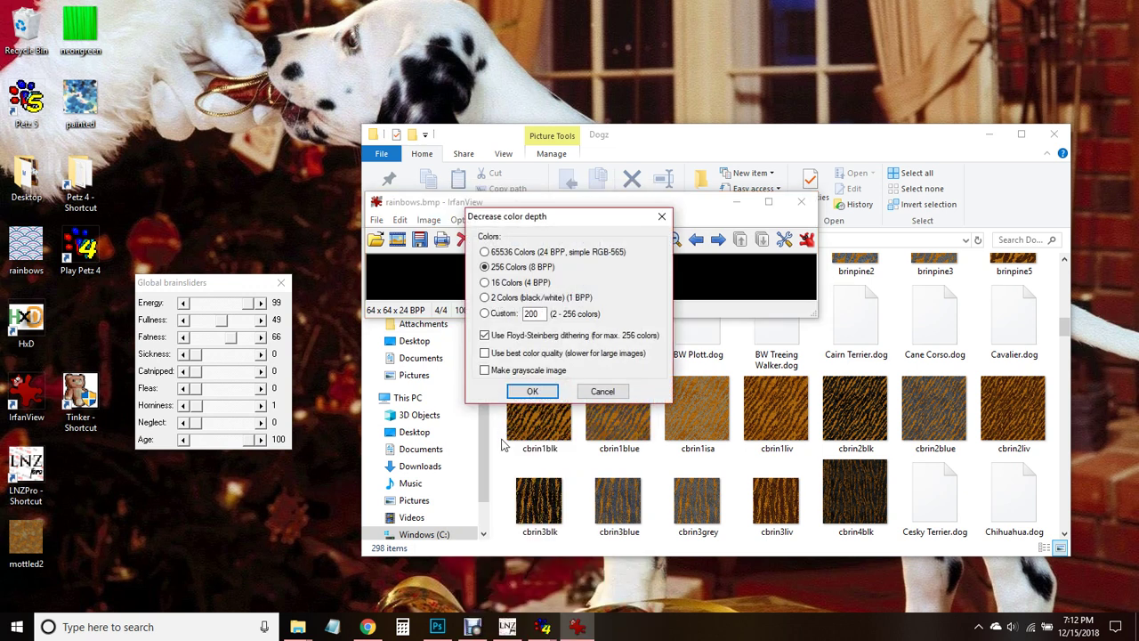
pyautogui.click(532, 391)
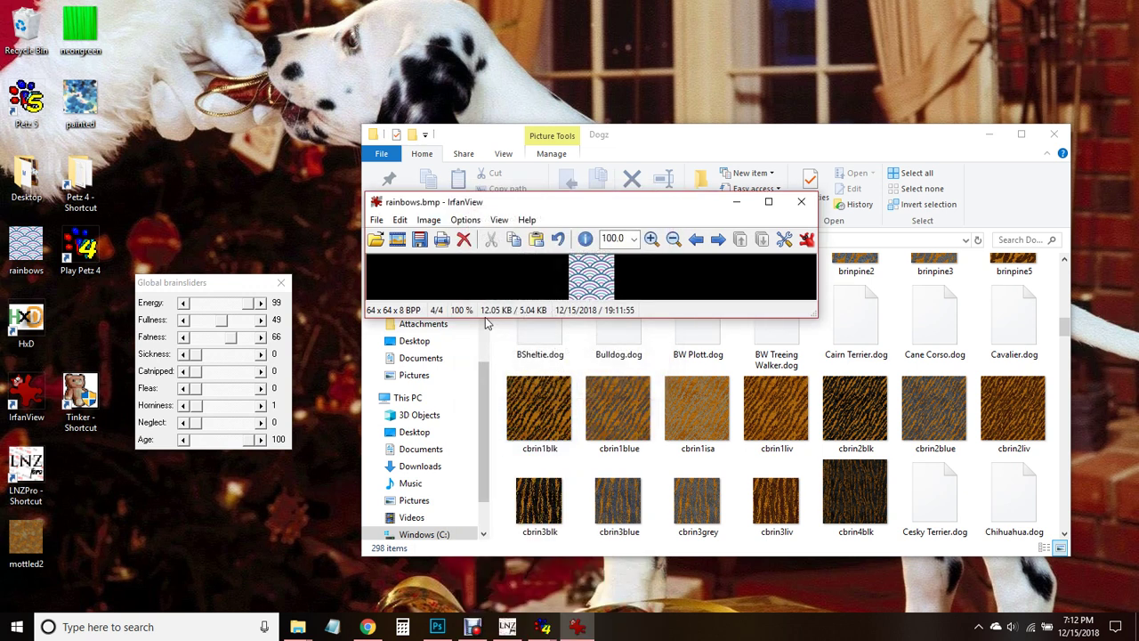
# Step: Close IrfanView, move rainbows.bmp from the desktop into the Dogz folder, and switch to LNZ Pro
pyautogui.click(801, 201)
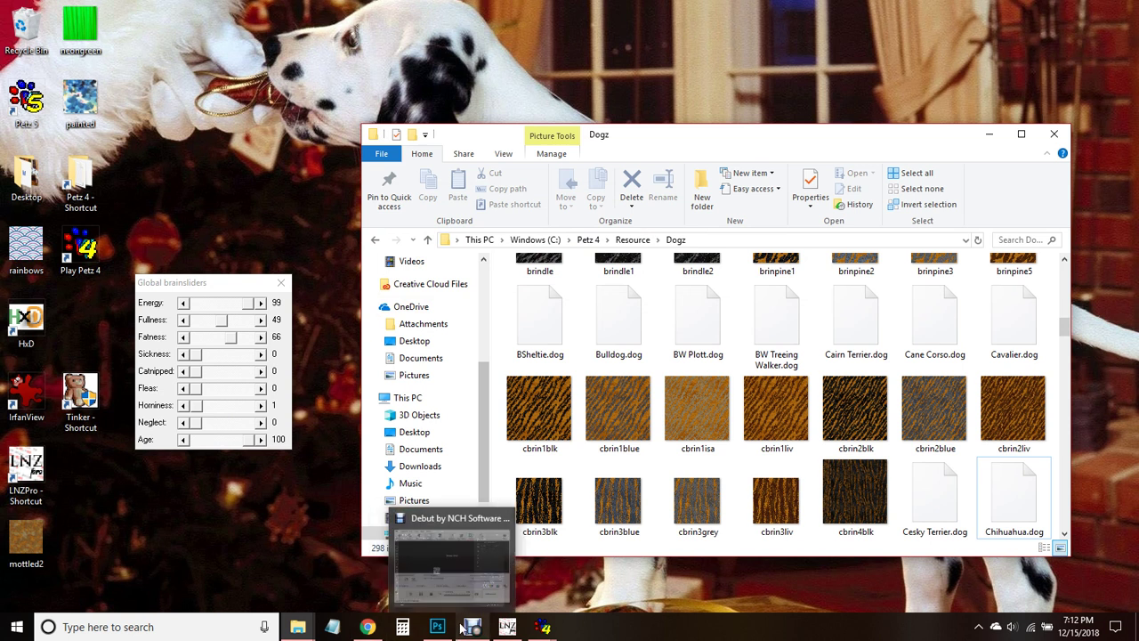
pyautogui.moveTo(18, 252); pyautogui.dragTo(854, 435)
pyautogui.click(507, 627)
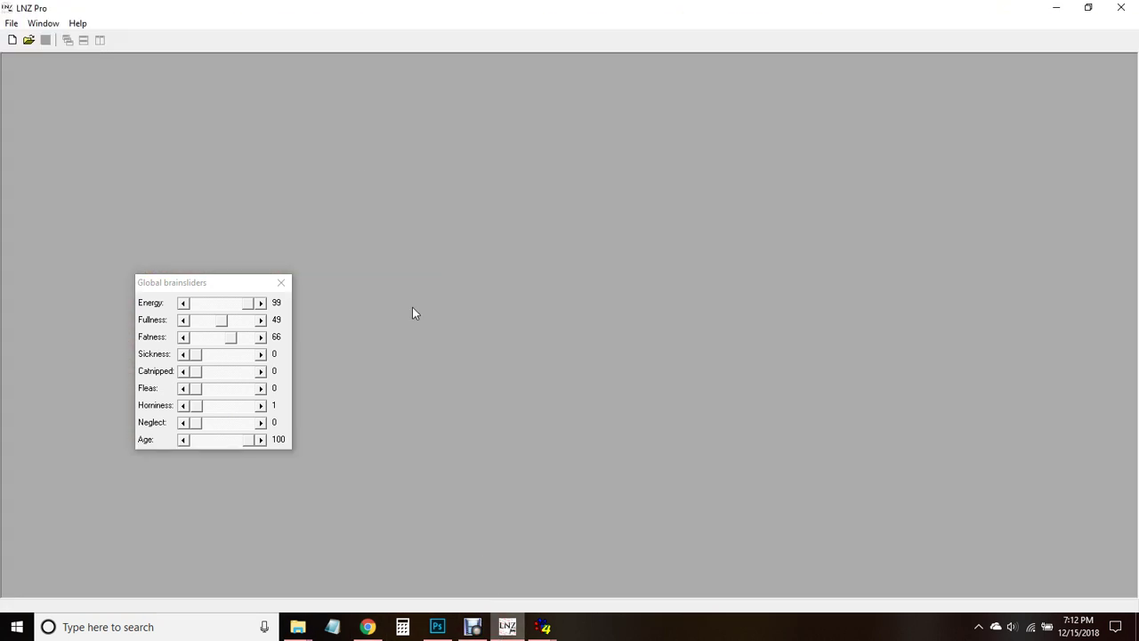
# Step: Open Fuzzle Mutt.dog from the Dogz folder and display its MT LNZ data
pyautogui.click(29, 40)
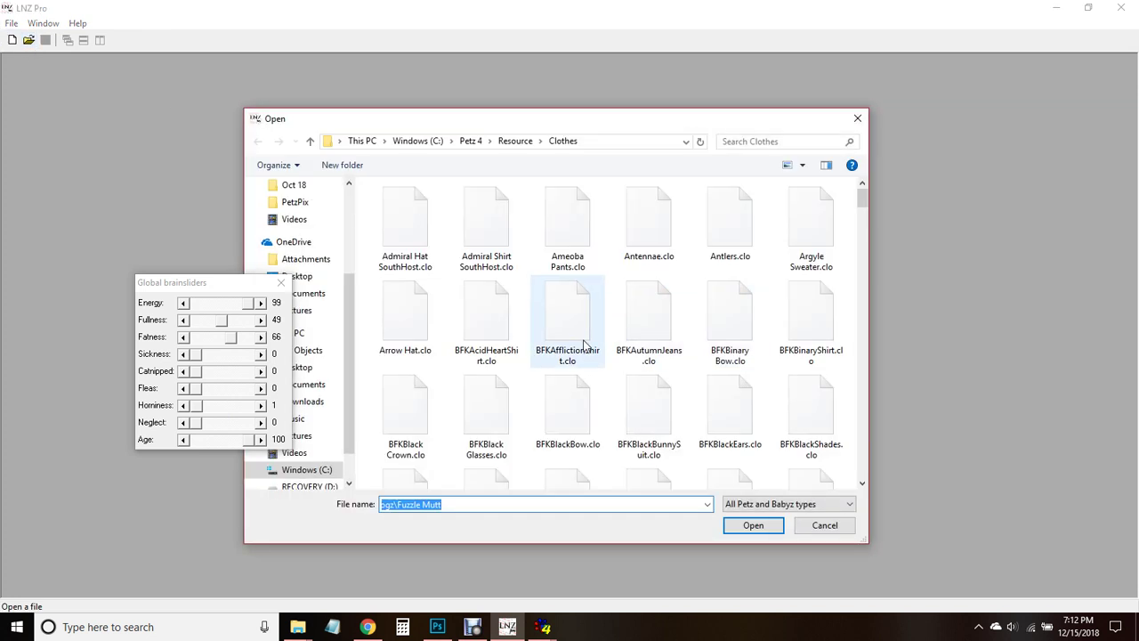
pyautogui.click(735, 530)
pyautogui.click(7, 73)
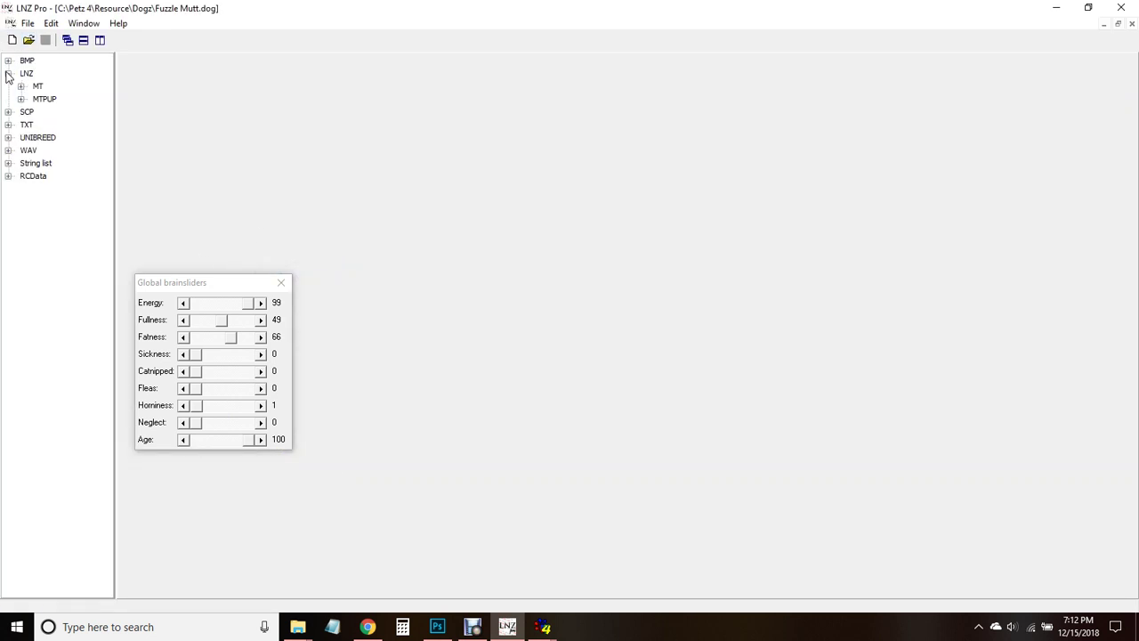
pyautogui.click(37, 86)
# Step: Replace both checkers.bmp entries in the Texture List section with rainbows.bmp
pyautogui.moveTo(1132, 96); pyautogui.dragTo(1133, 385)
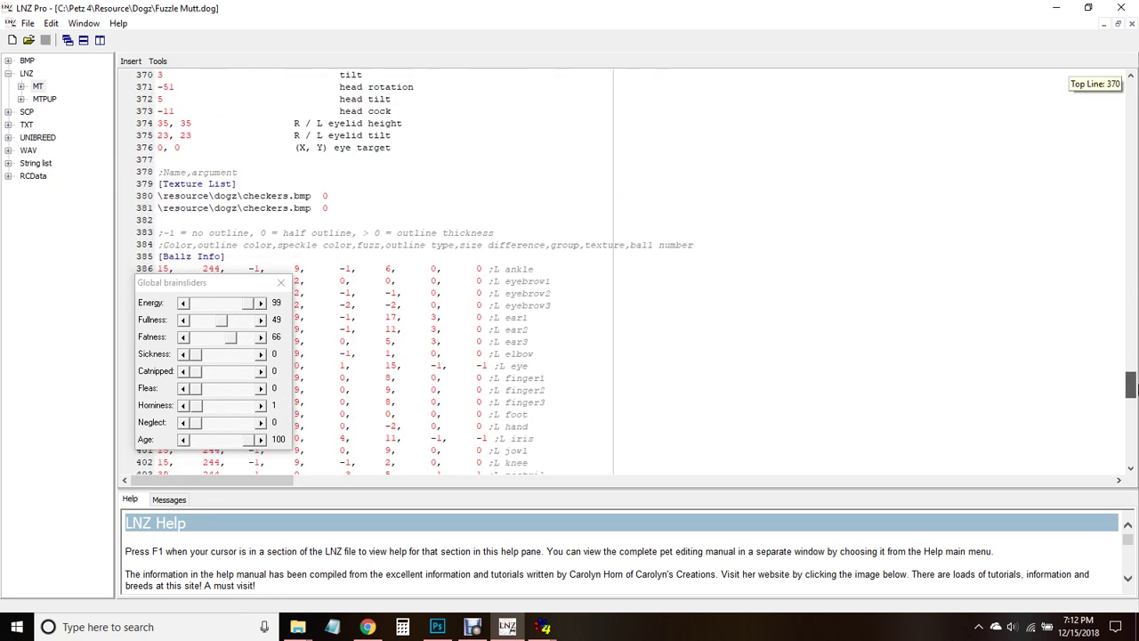
pyautogui.doubleClick(276, 196)
pyautogui.write('rainbow')
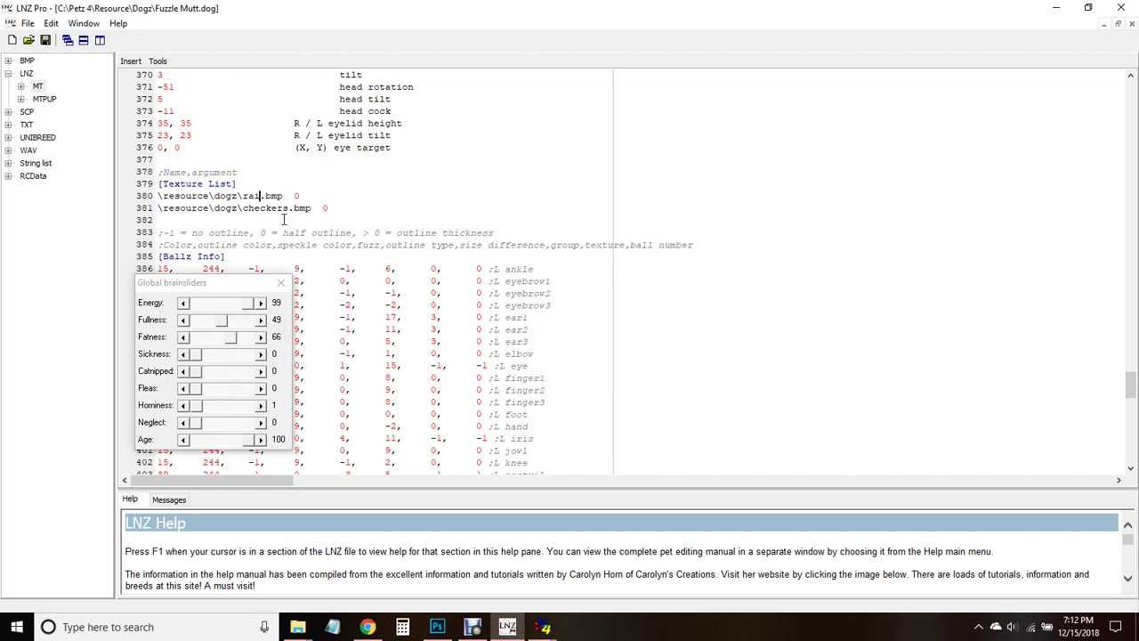
pyautogui.doubleClick(266, 207)
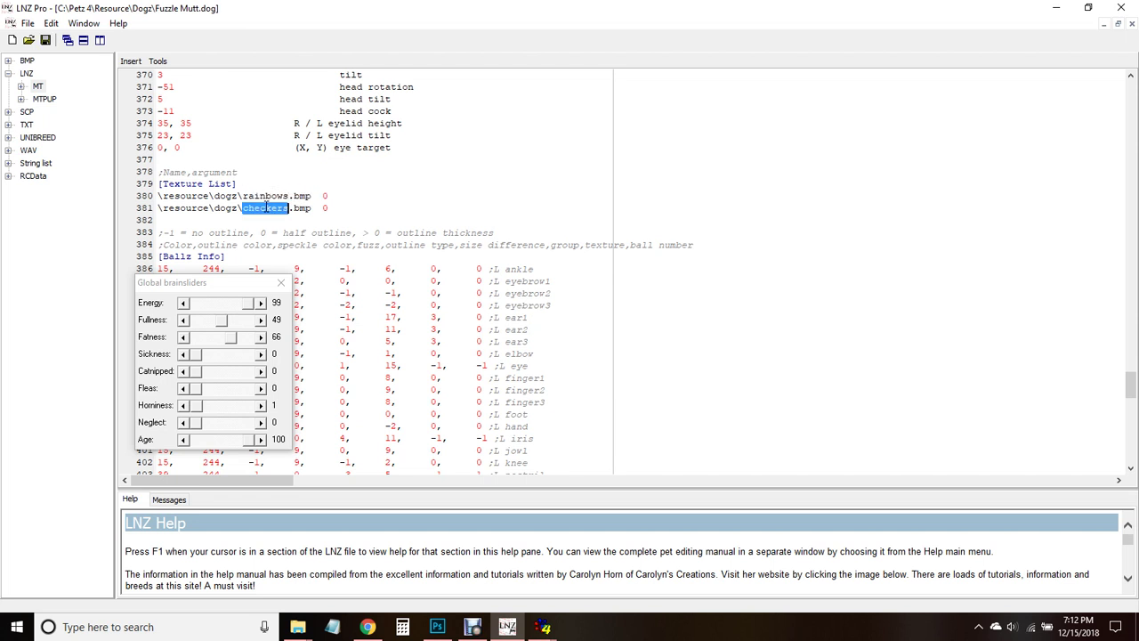
pyautogui.write('rainbow')
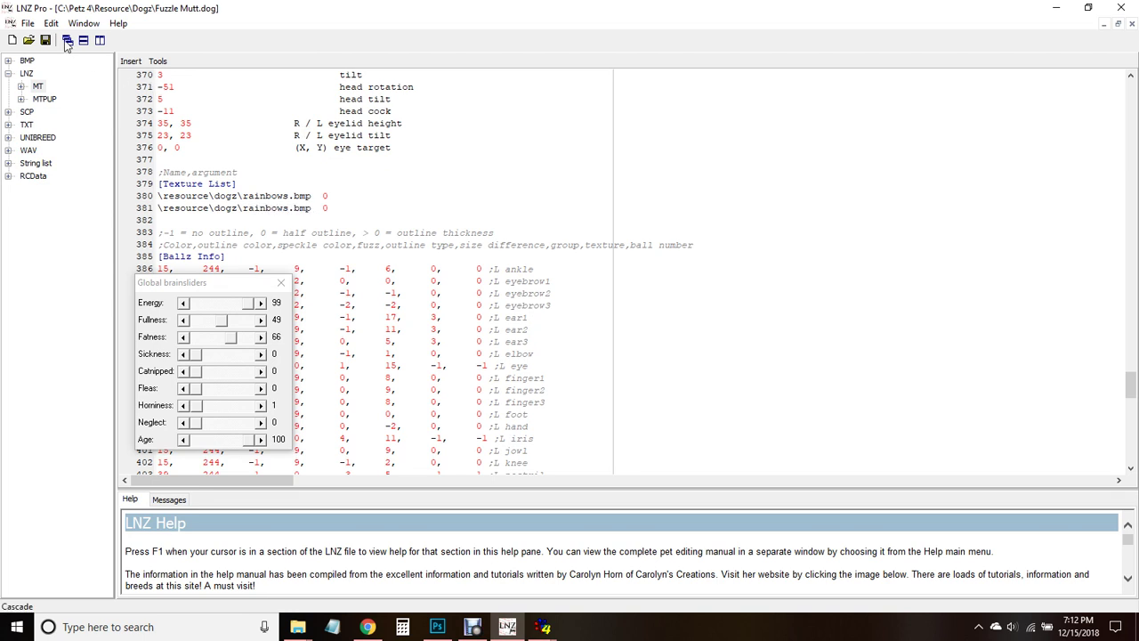
# Step: Save the edited Fuzzle Mutt breed file and minimize LNZ Pro
pyautogui.click(28, 40)
pyautogui.click(969, 595)
pyautogui.click(1056, 8)
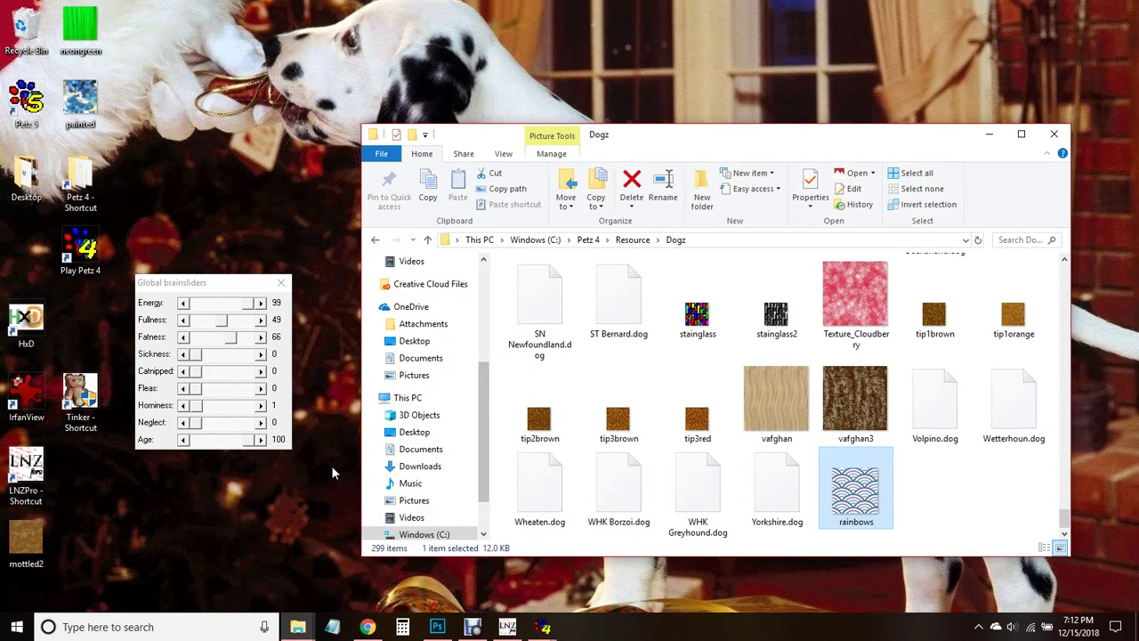
# Step: Switch to Petz 4, try to bring out the Fuzzle Mutt at the Adoption Center, and minimize the game
pyautogui.click(543, 626)
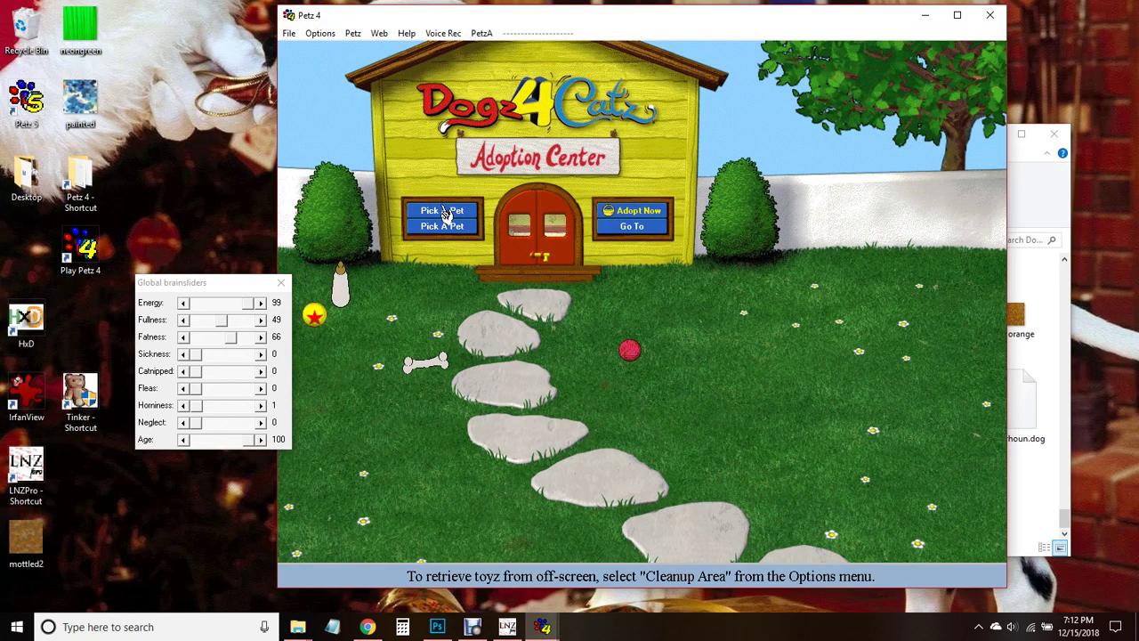
pyautogui.click(442, 210)
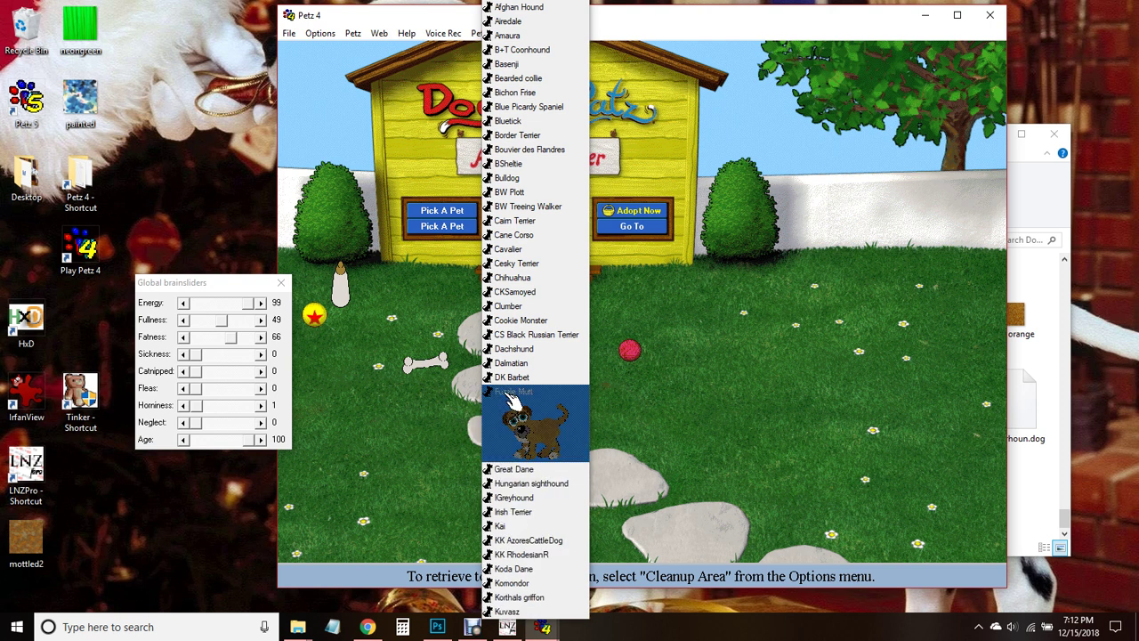
pyautogui.click(487, 419)
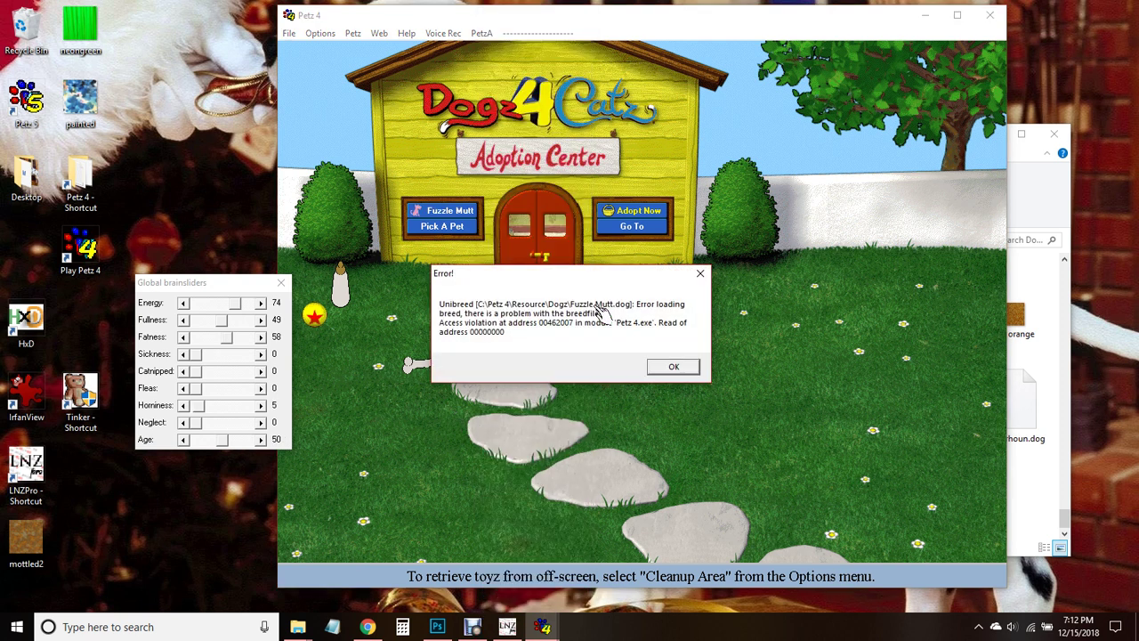
pyautogui.click(673, 369)
pyautogui.click(924, 15)
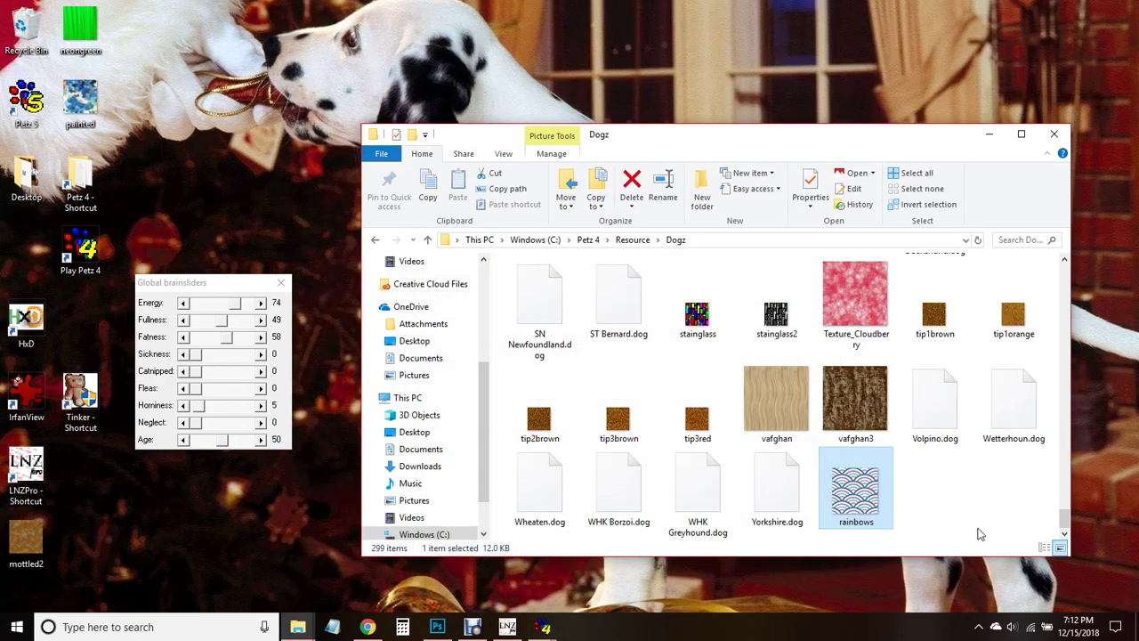
# Step: Move rainbows.bmp from the Dogz folder back to the desktop
pyautogui.click(961, 527)
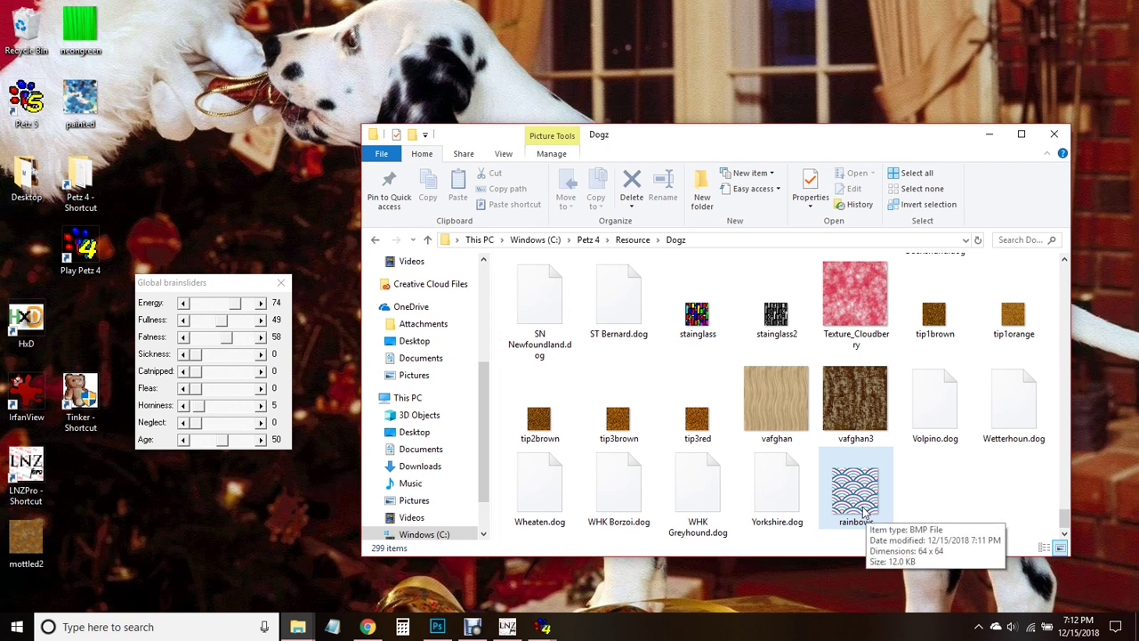
pyautogui.moveTo(863, 511); pyautogui.dragTo(24, 253)
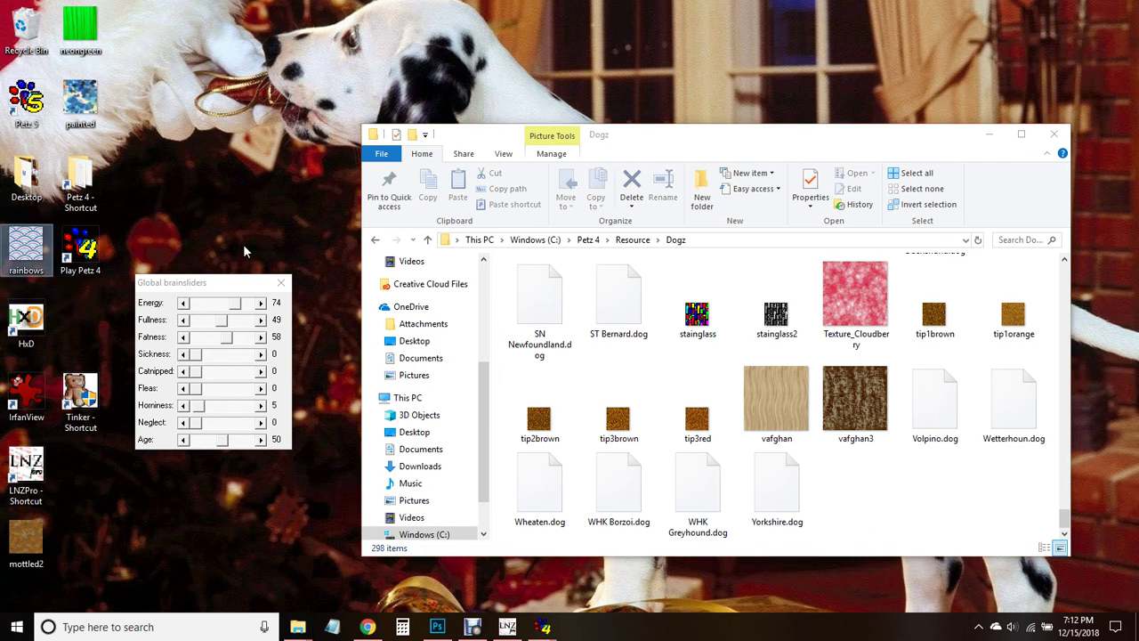
pyautogui.click(275, 228)
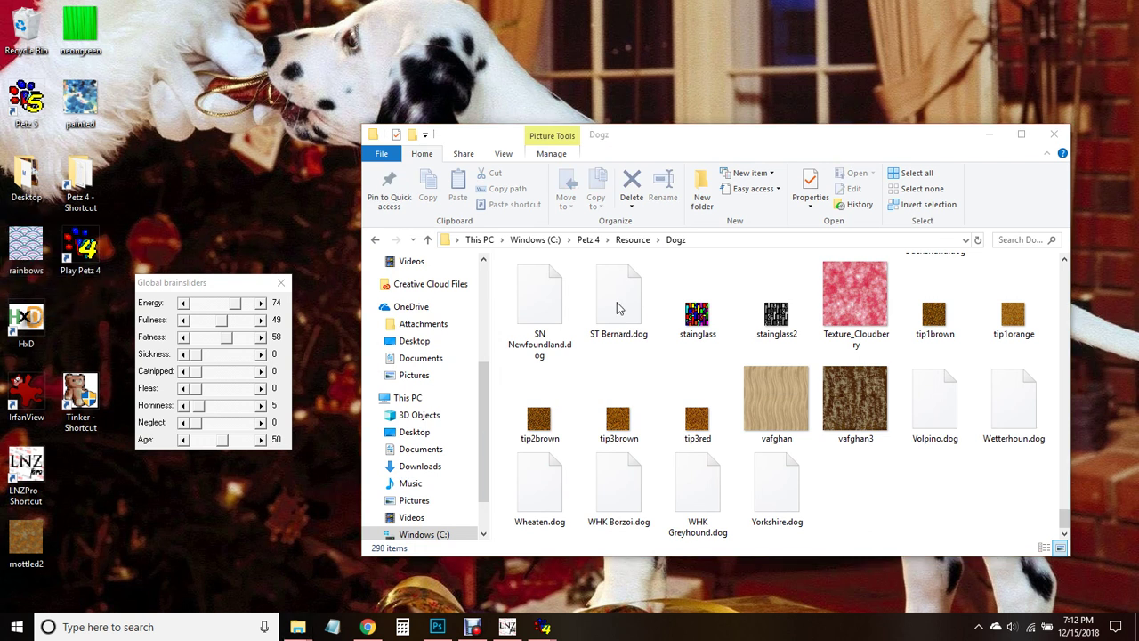
# Step: Open the desktop rainbows.bmp in IrfanView and decrease its color depth to 256 colors (8 BPP) with Floyd-Steinberg dithering
pyautogui.doubleClick(13, 381)
pyautogui.moveTo(27, 254); pyautogui.dragTo(550, 307)
pyautogui.click(428, 220)
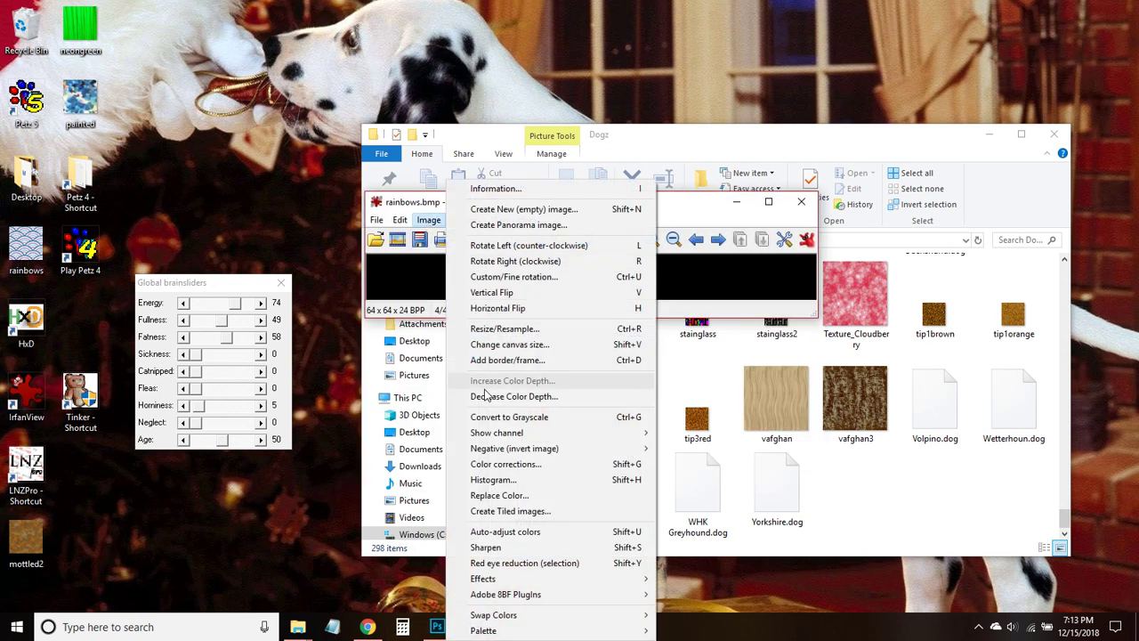
pyautogui.click(516, 395)
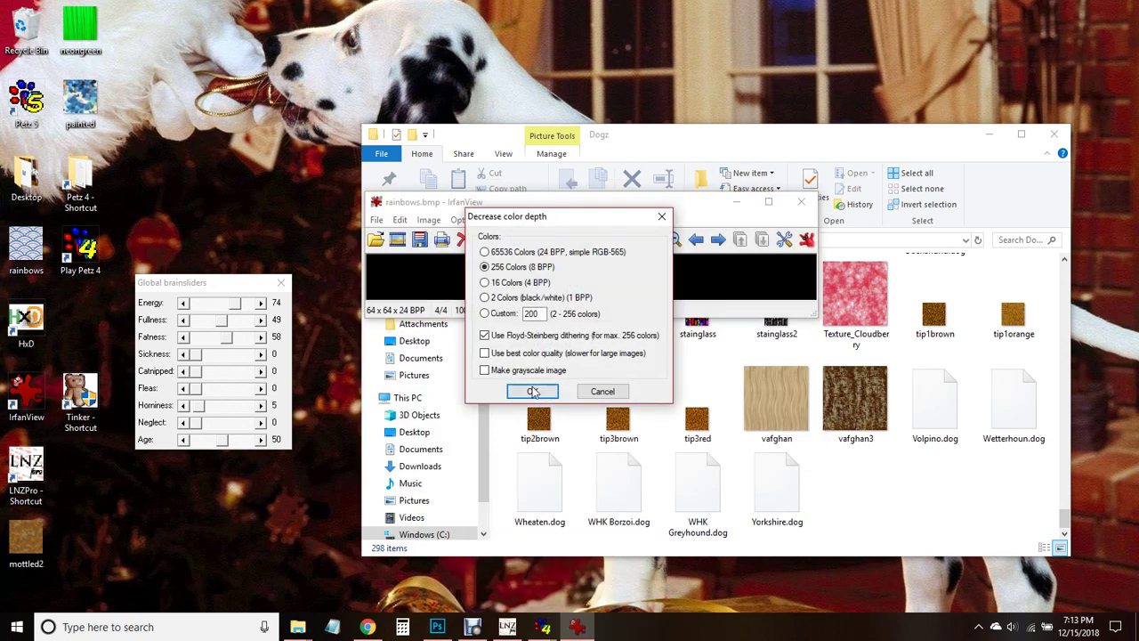
pyautogui.click(532, 391)
pyautogui.click(376, 220)
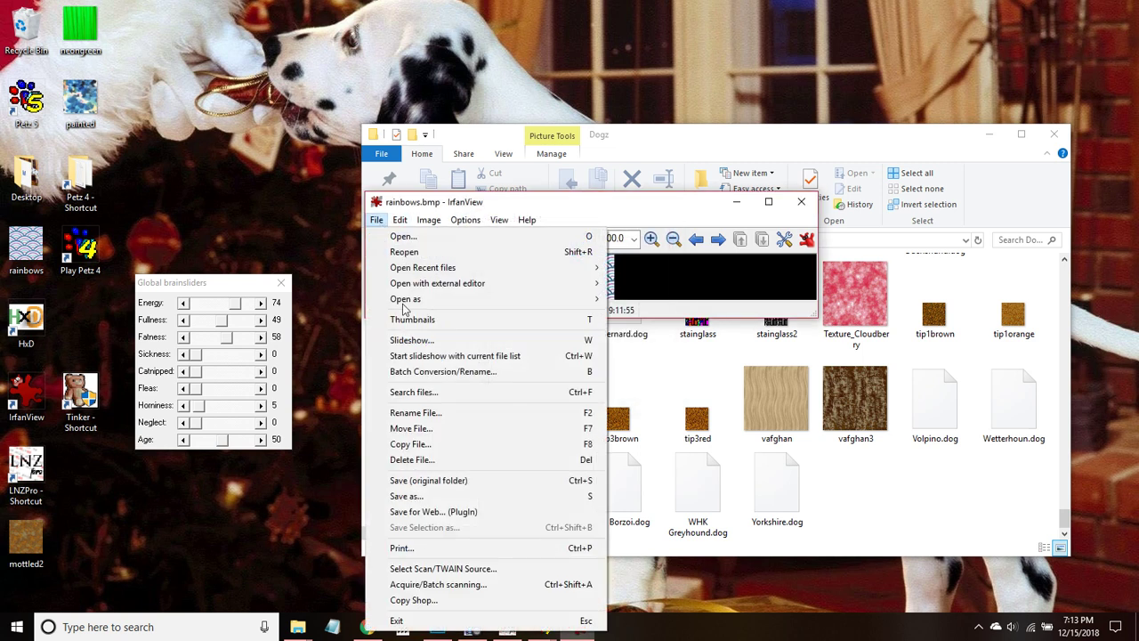
pyautogui.click(440, 495)
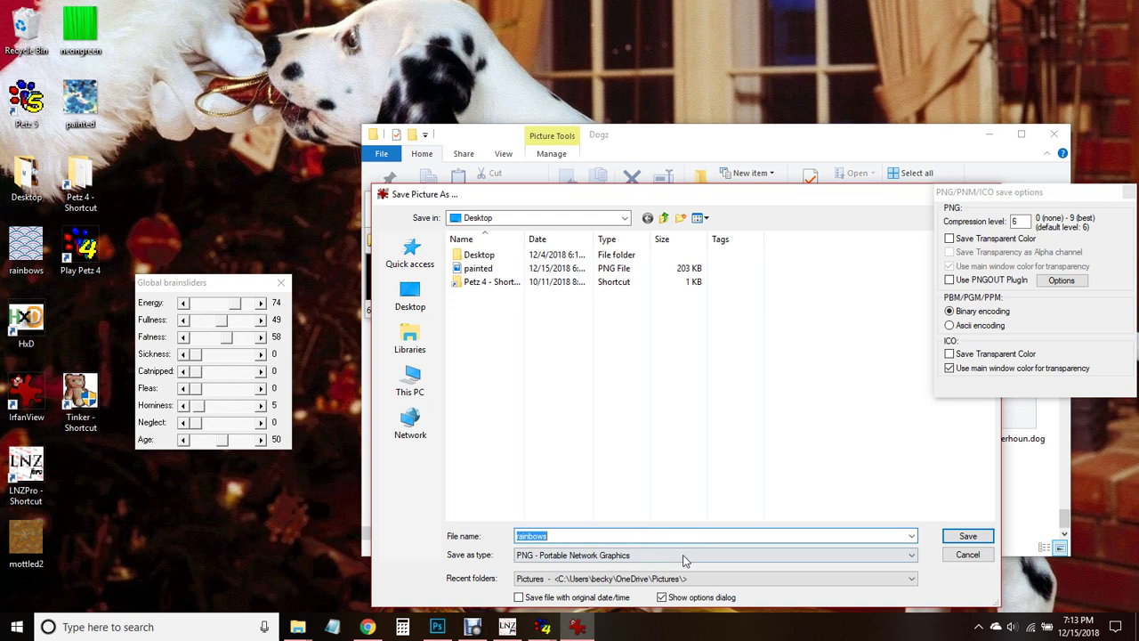
pyautogui.click(685, 559)
pyautogui.click(454, 486)
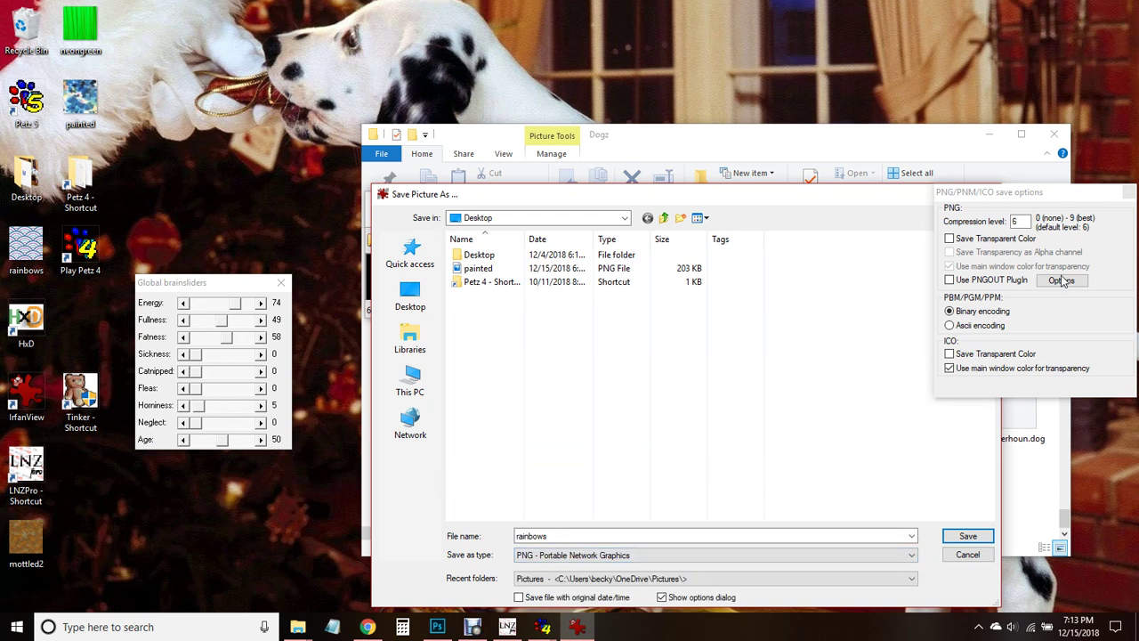
pyautogui.press('Escape')
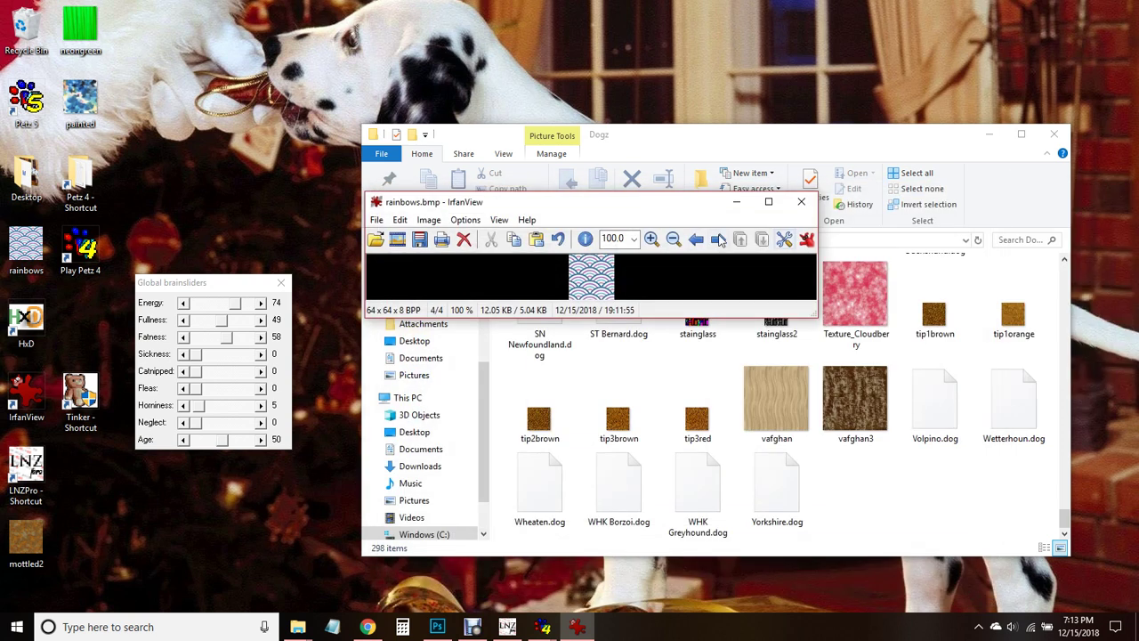
pyautogui.click(798, 204)
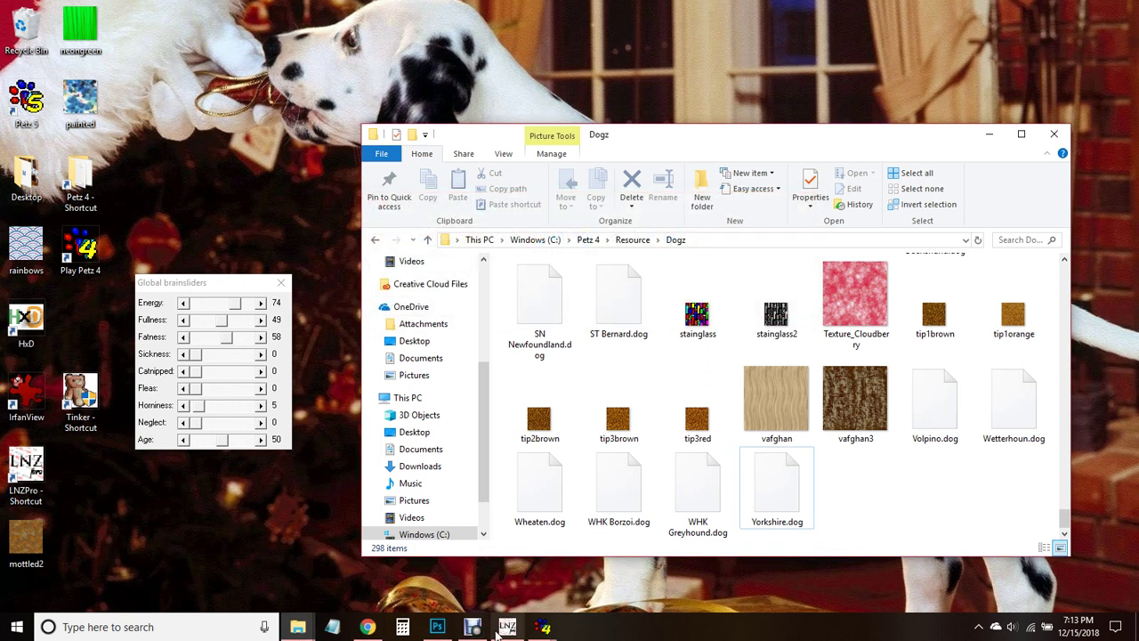
# Step: Switch to Photoshop and set the rainbows image to save to the desktop in BMP format, declining to replace the existing file
pyautogui.click(437, 628)
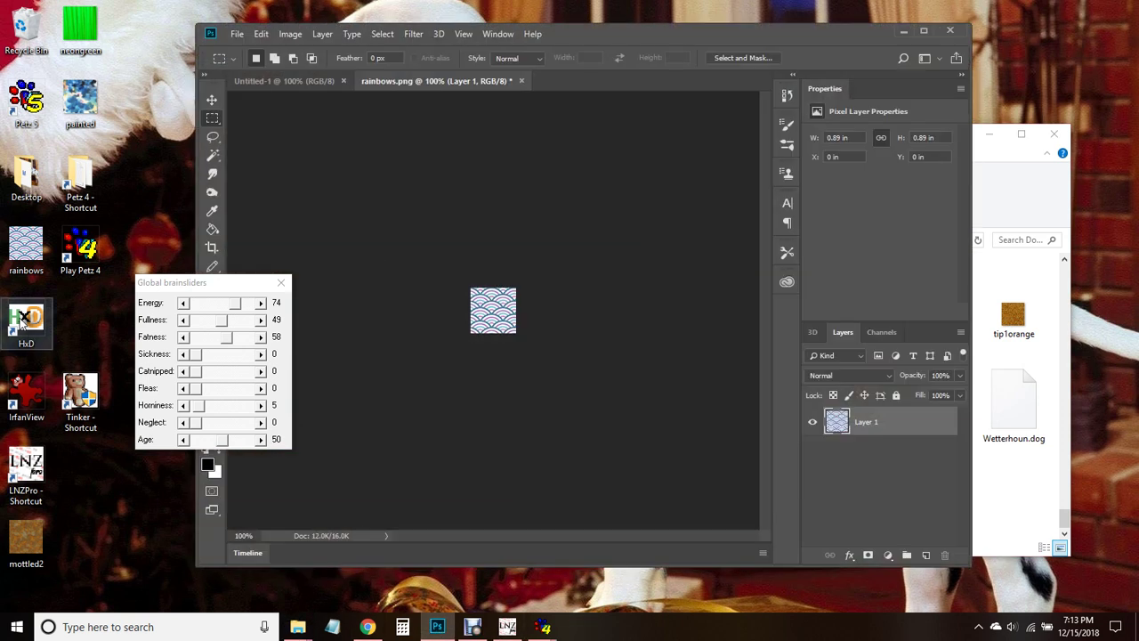
pyautogui.click(237, 33)
pyautogui.click(276, 194)
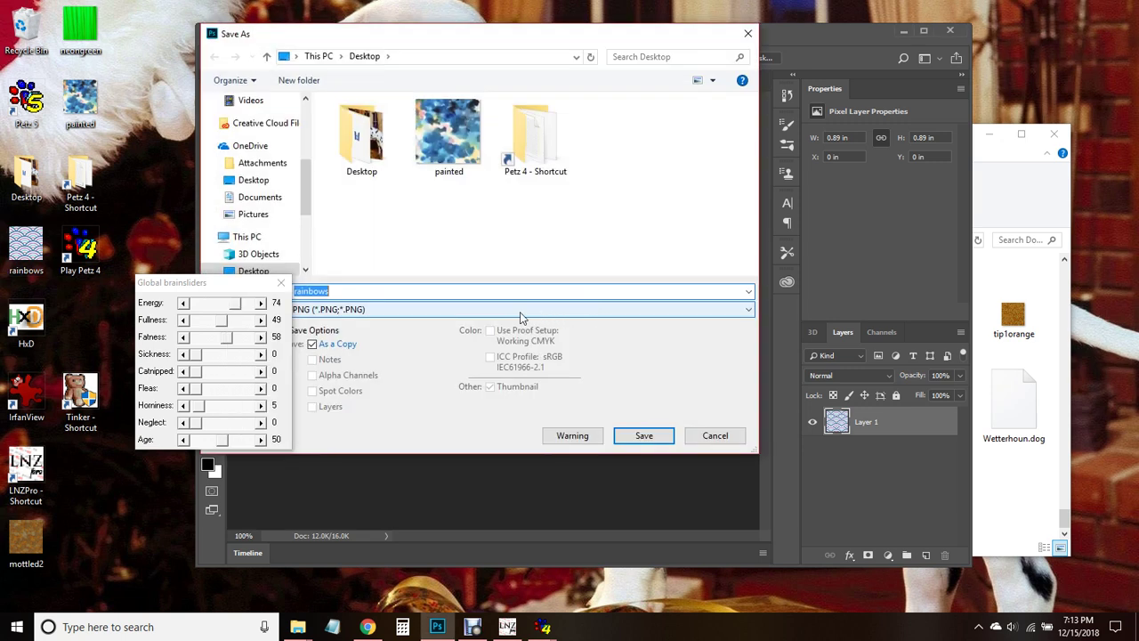
pyautogui.click(432, 310)
pyautogui.click(382, 345)
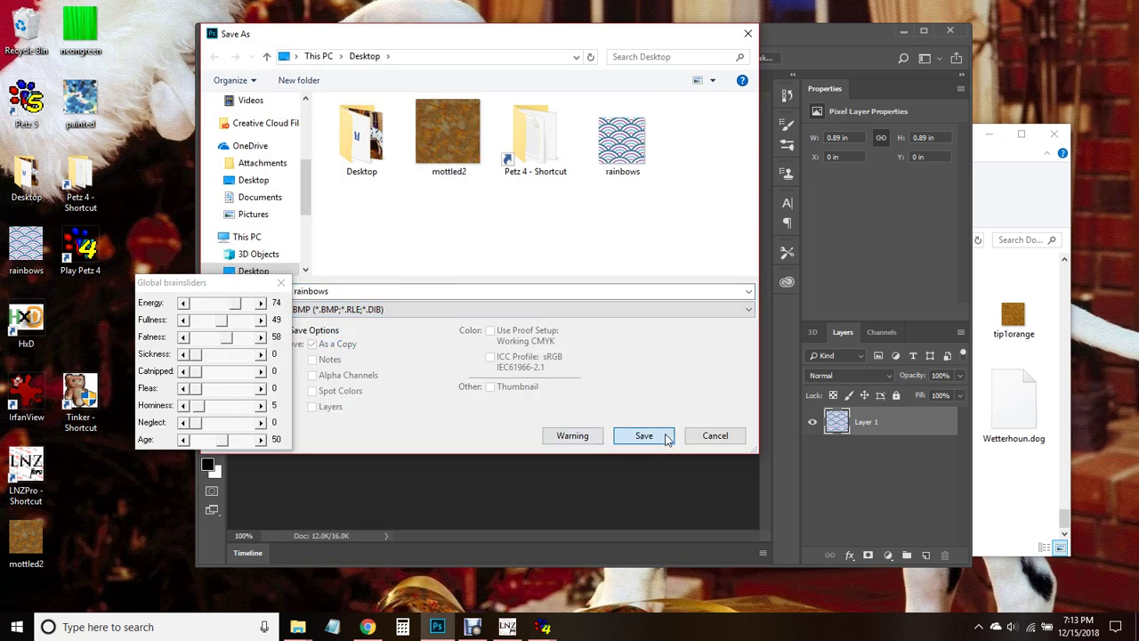
pyautogui.click(644, 435)
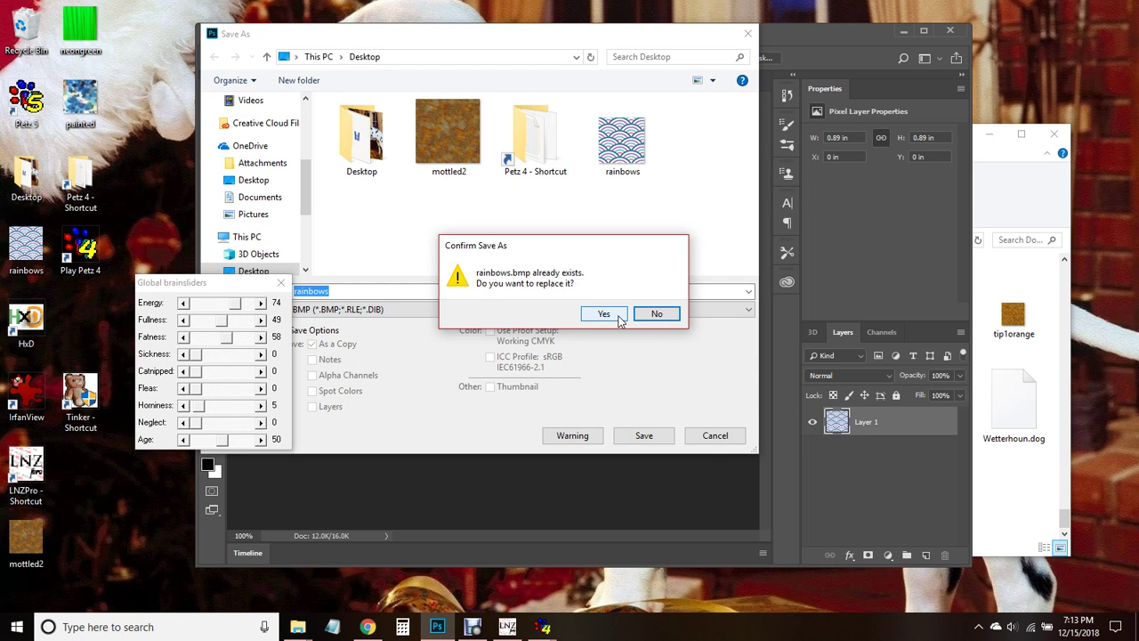
pyautogui.click(654, 317)
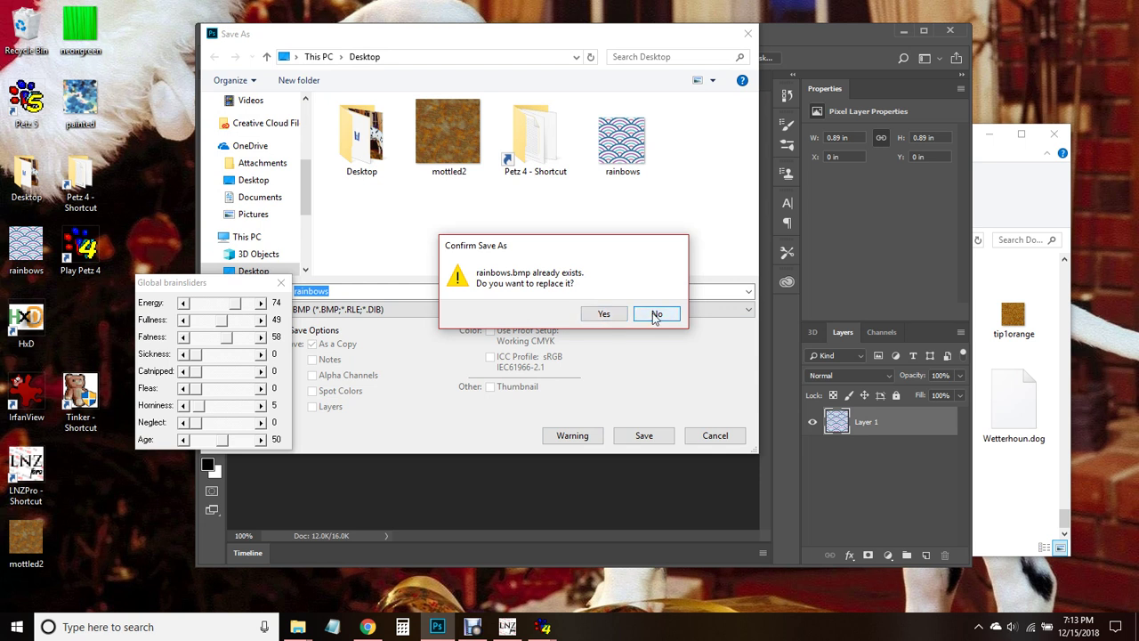
pyautogui.click(655, 314)
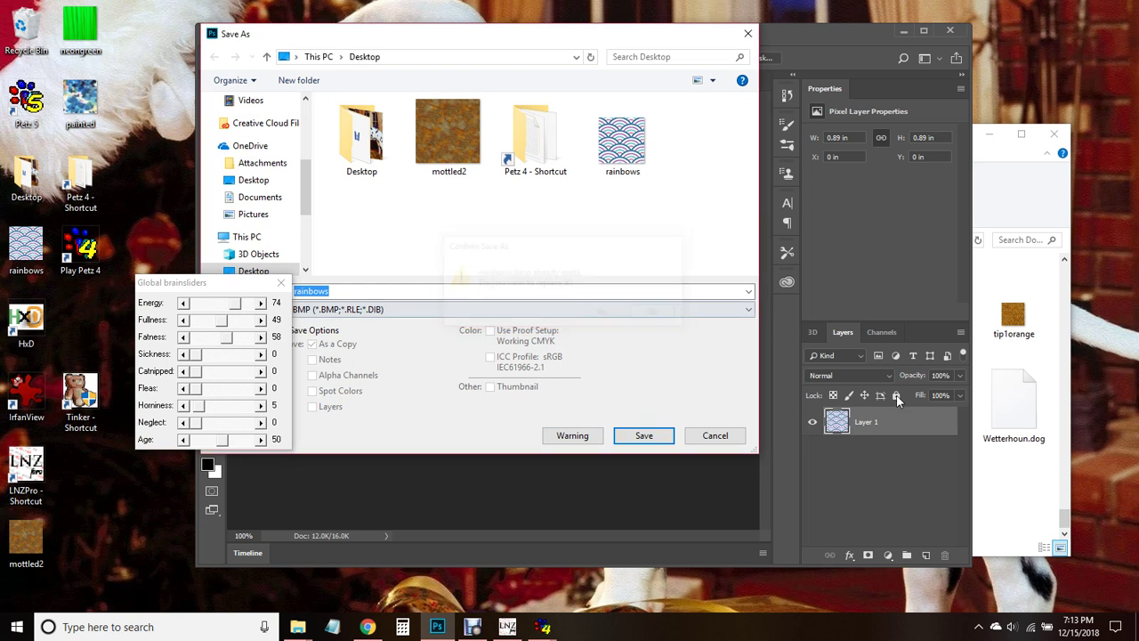
# Step: Check the Dogz folder, replace the desktop rainbows.bmp with the image from Photoshop, and minimize Photoshop
pyautogui.click(1064, 496)
pyautogui.click(796, 488)
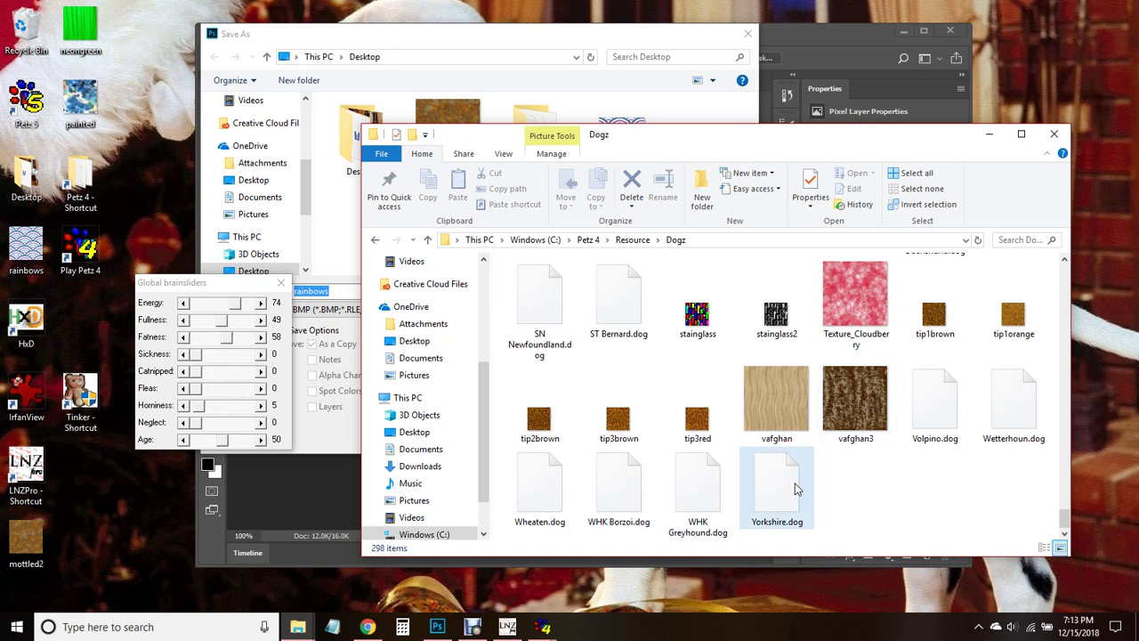
pyautogui.click(470, 59)
pyautogui.click(639, 435)
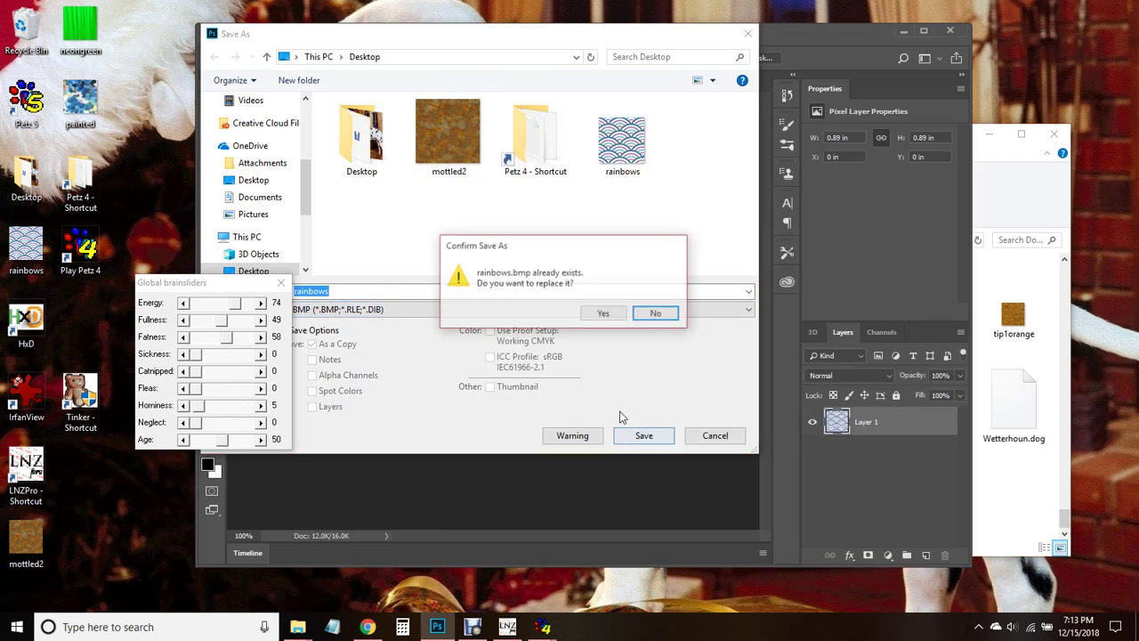
pyautogui.click(653, 309)
pyautogui.click(642, 173)
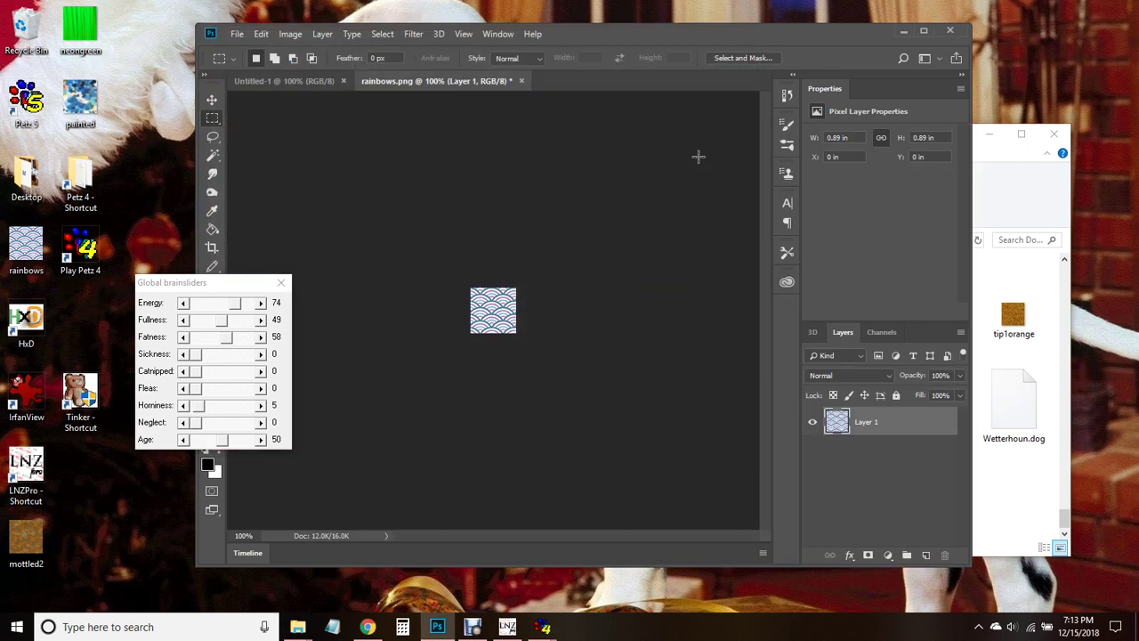
pyautogui.click(904, 32)
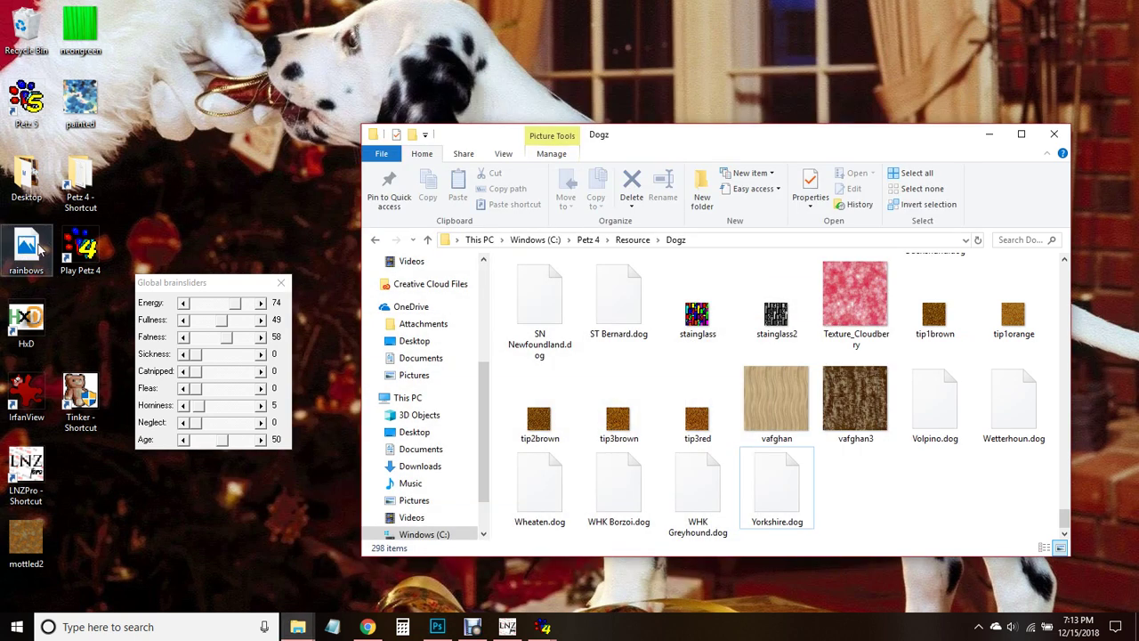
# Step: Look through the Dogz folder's files starting with R for a leftover rainbows texture
pyautogui.click(39, 250)
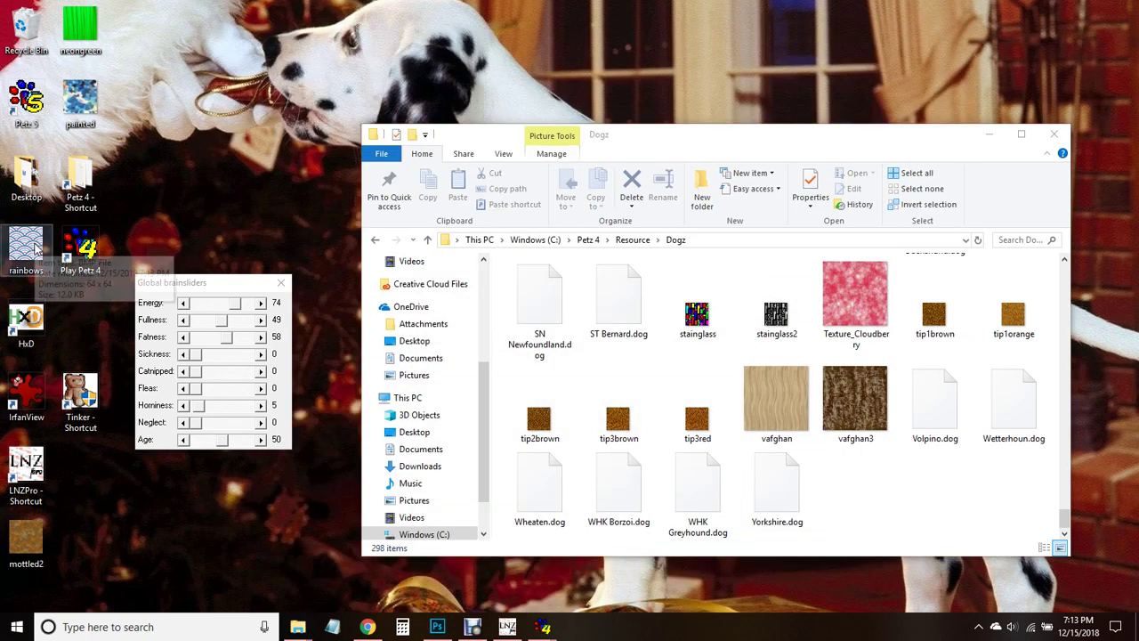
pyautogui.click(809, 483)
pyautogui.press('r')
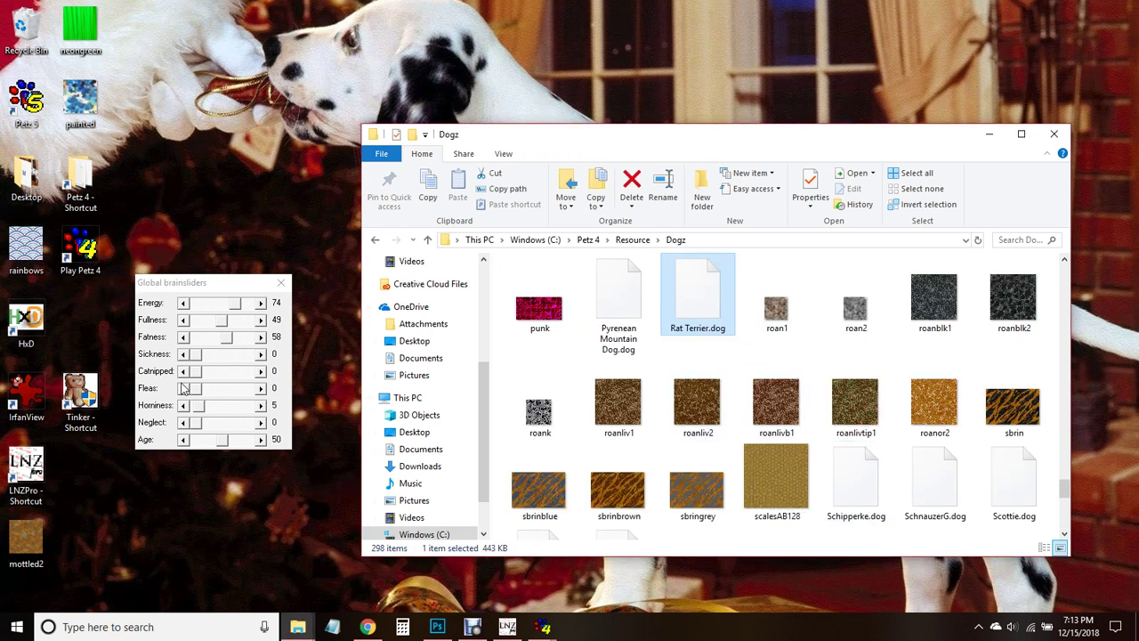
# Step: Load the desktop rainbows.bmp into IrfanView and decrease its color depth to 256 colors (8 BPP) with Floyd-Steinberg dithering
pyautogui.doubleClick(26, 391)
pyautogui.moveTo(26, 247); pyautogui.dragTo(577, 331)
pyautogui.click(427, 220)
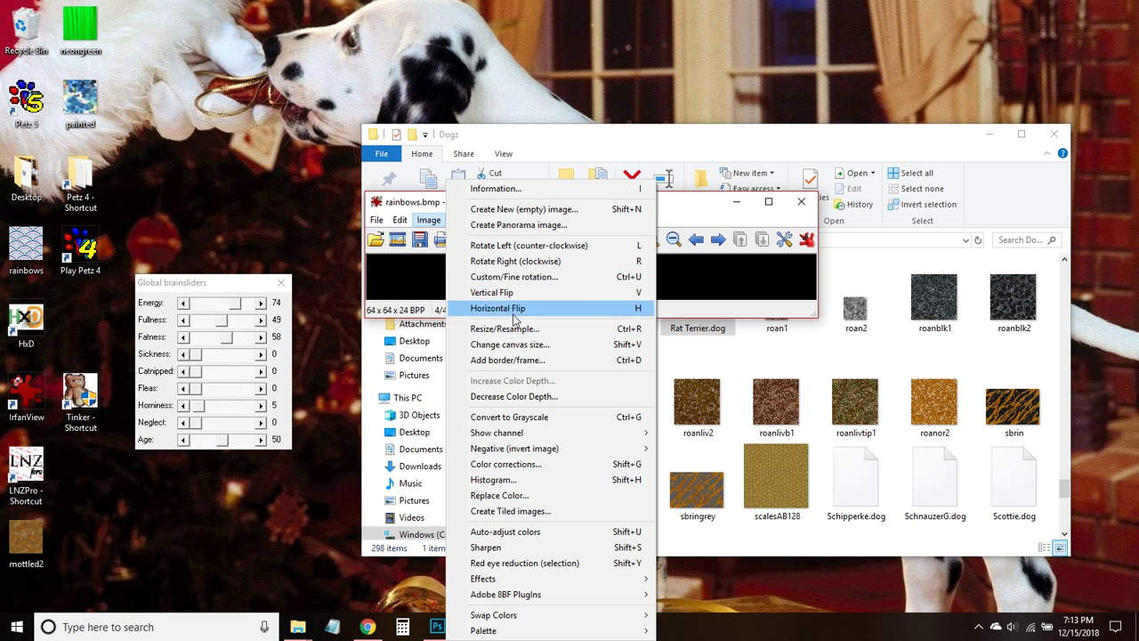
pyautogui.click(515, 396)
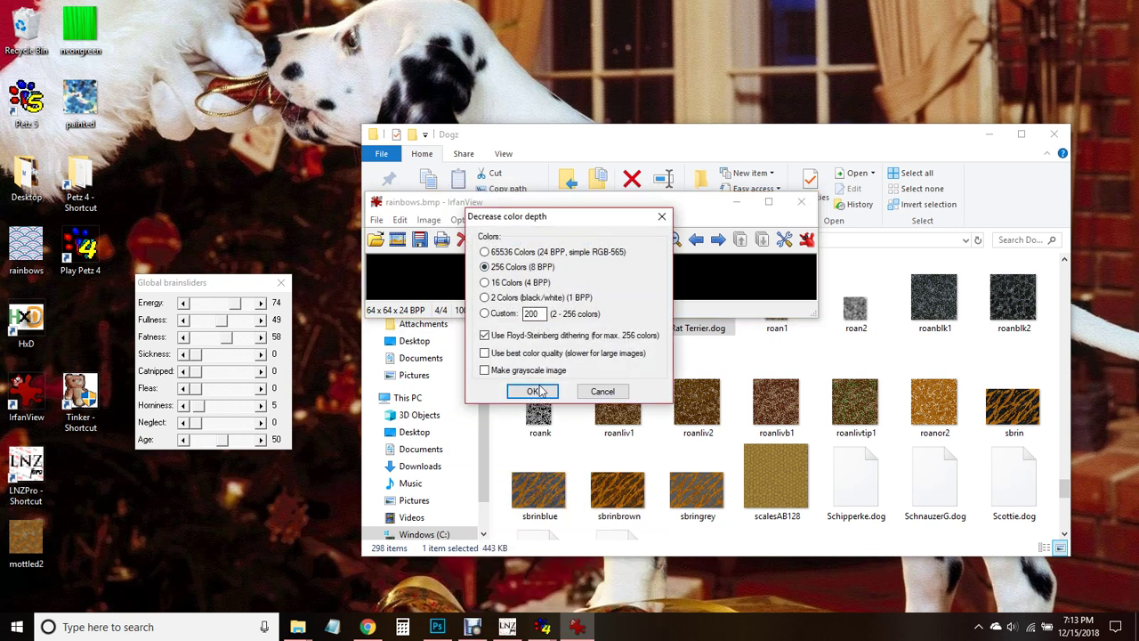
pyautogui.click(538, 392)
# Step: Save the reduced image to the desktop as rainbows in BMP format, replacing the existing file
pyautogui.click(376, 220)
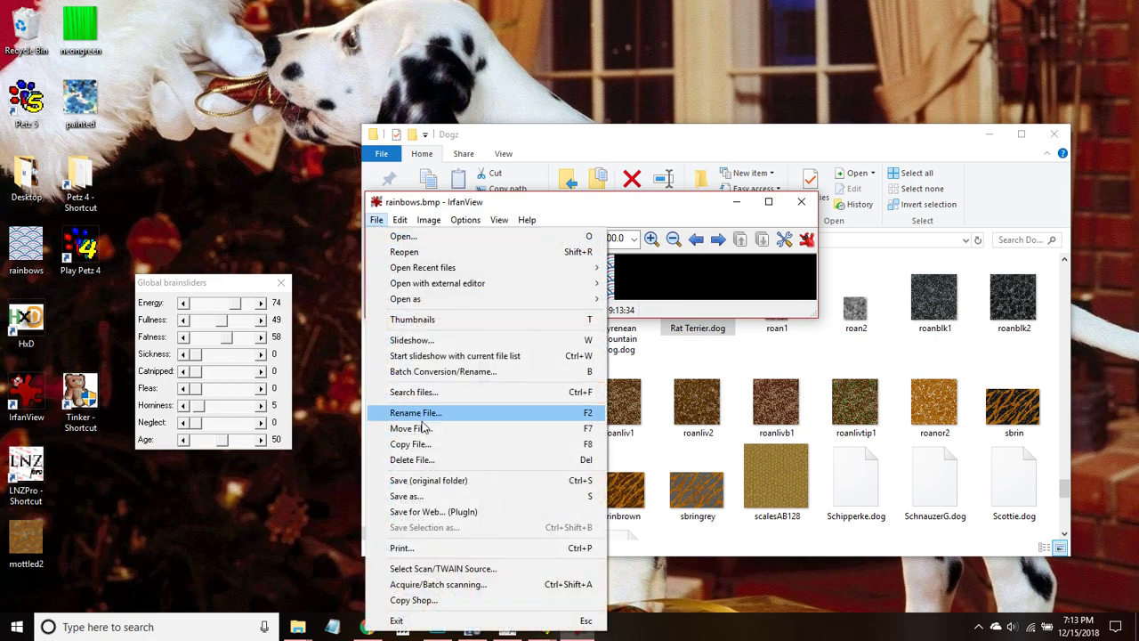
pyautogui.click(431, 479)
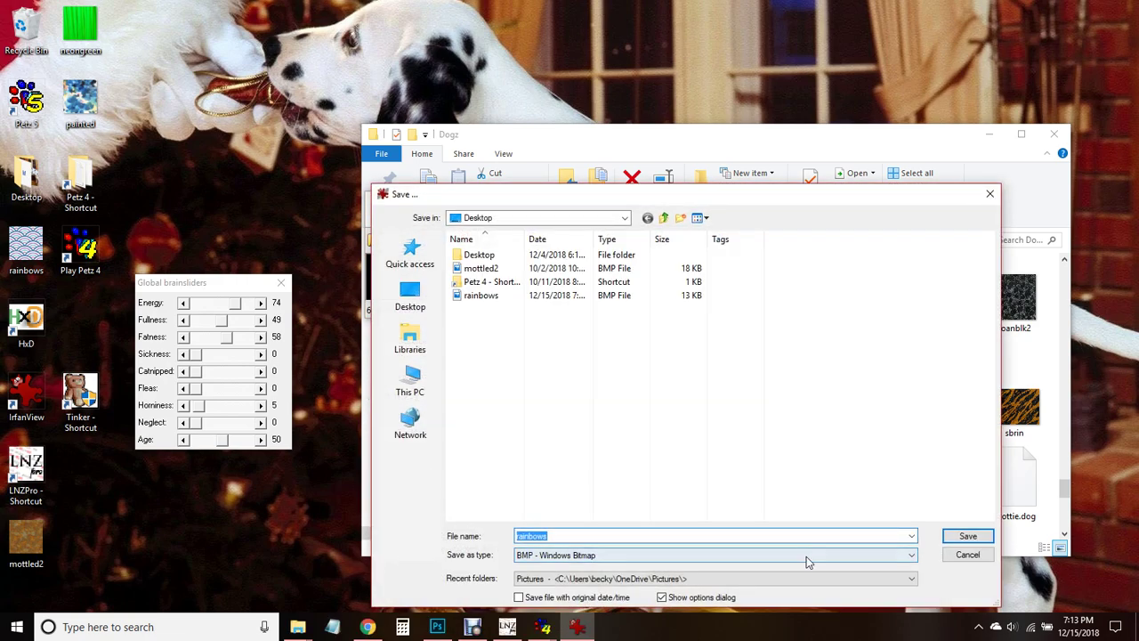
pyautogui.click(967, 536)
pyautogui.click(666, 360)
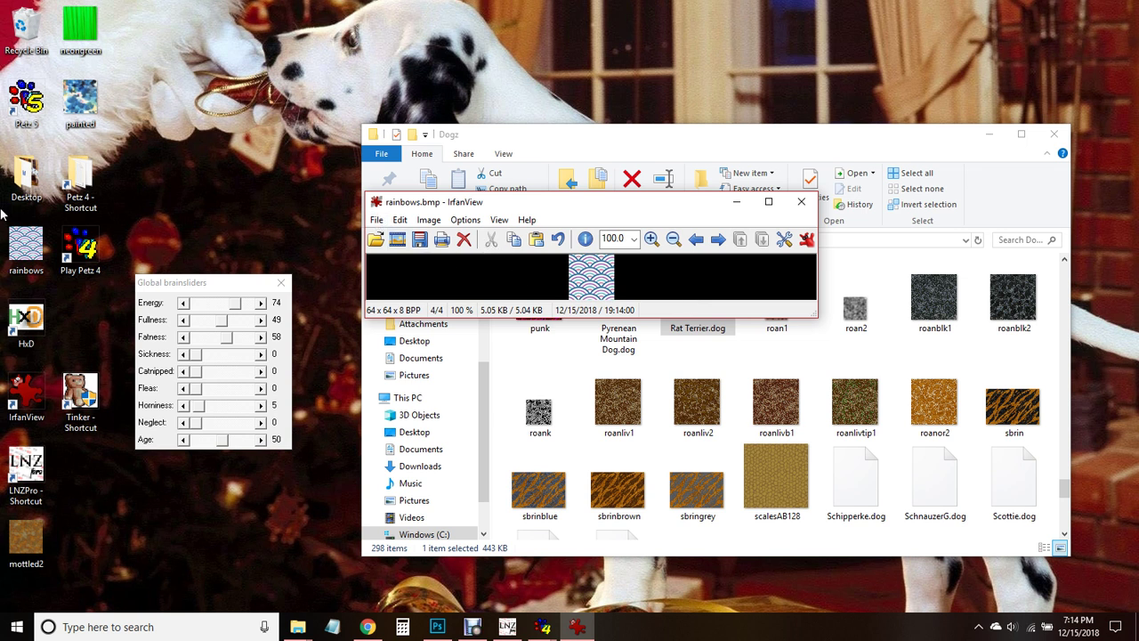
# Step: Check the desktop rainbows file's details and overwrite it once more with the 8 BPP image from IrfanView
pyautogui.click(24, 256)
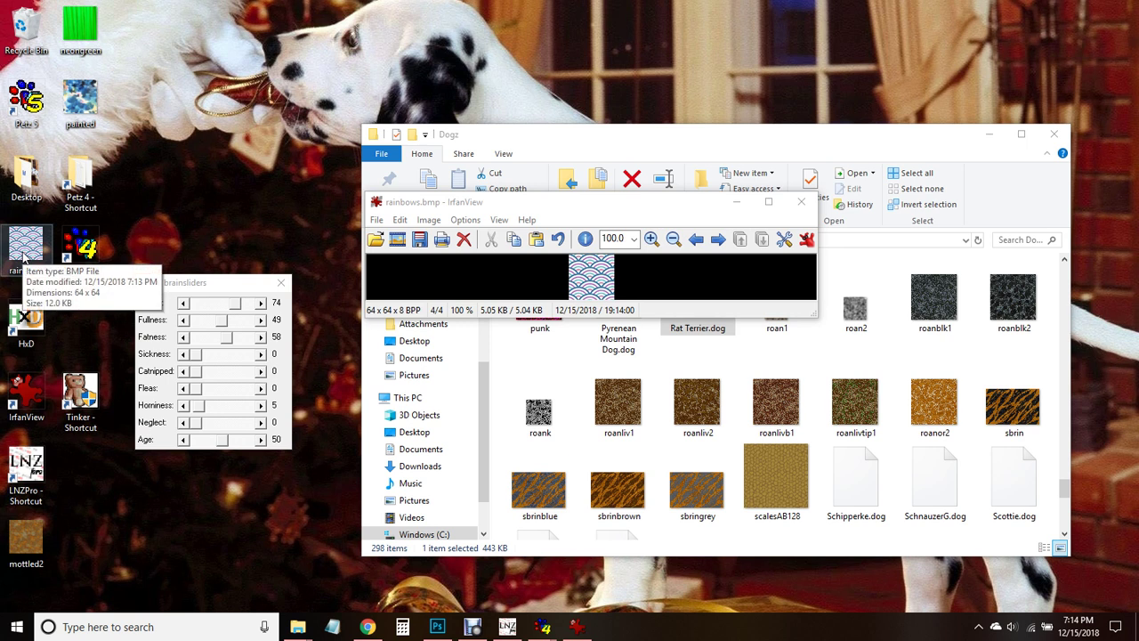
pyautogui.click(327, 242)
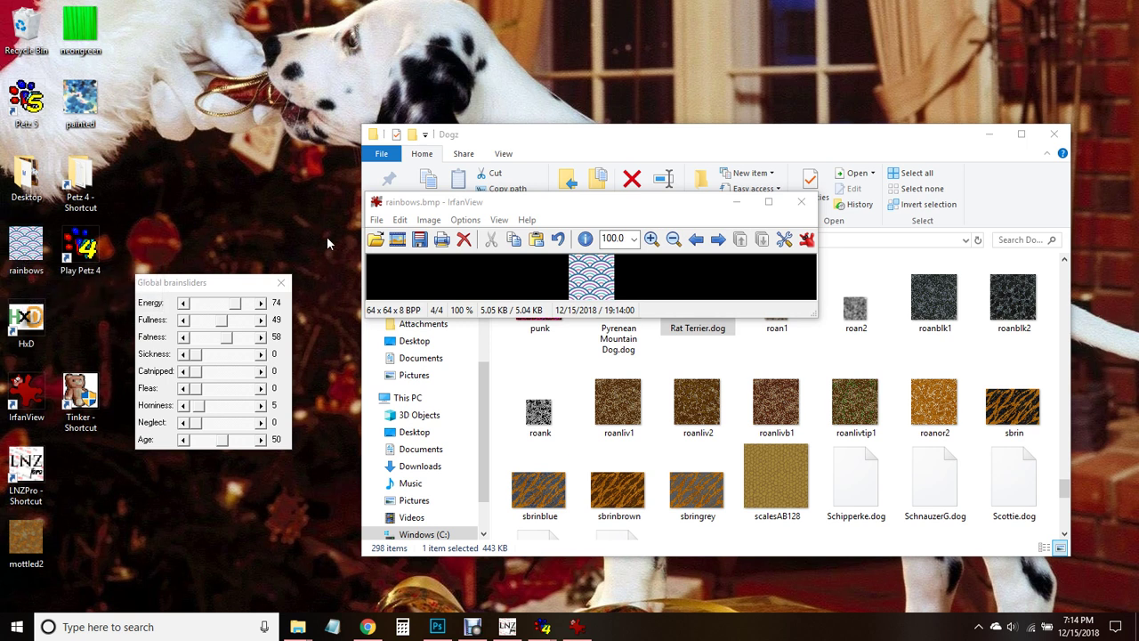
pyautogui.click(379, 220)
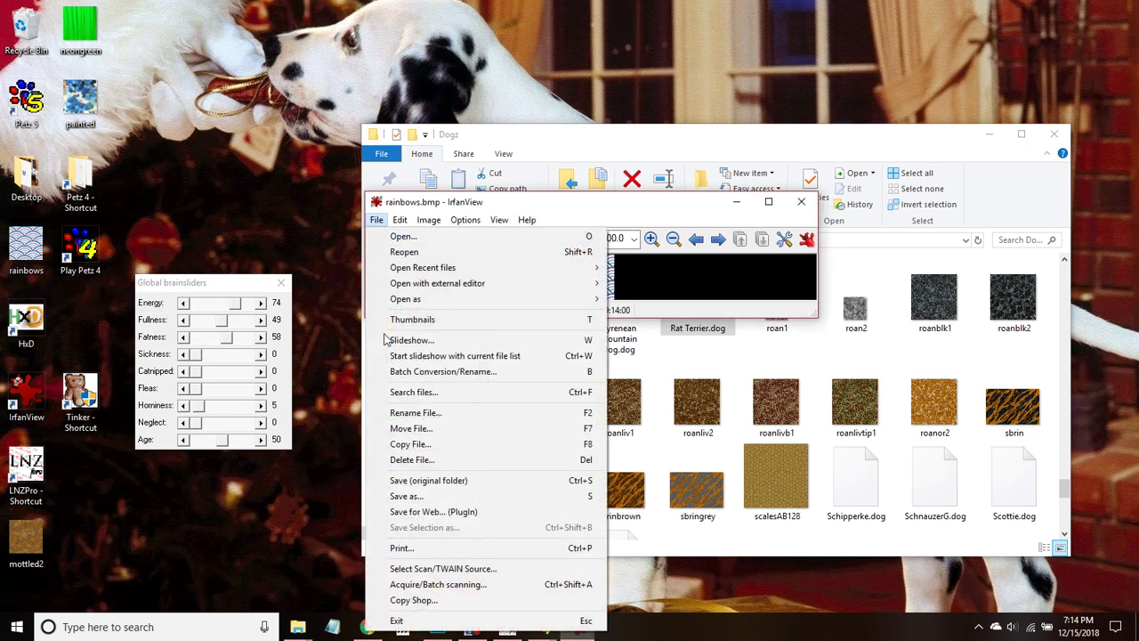
pyautogui.click(422, 485)
pyautogui.click(945, 535)
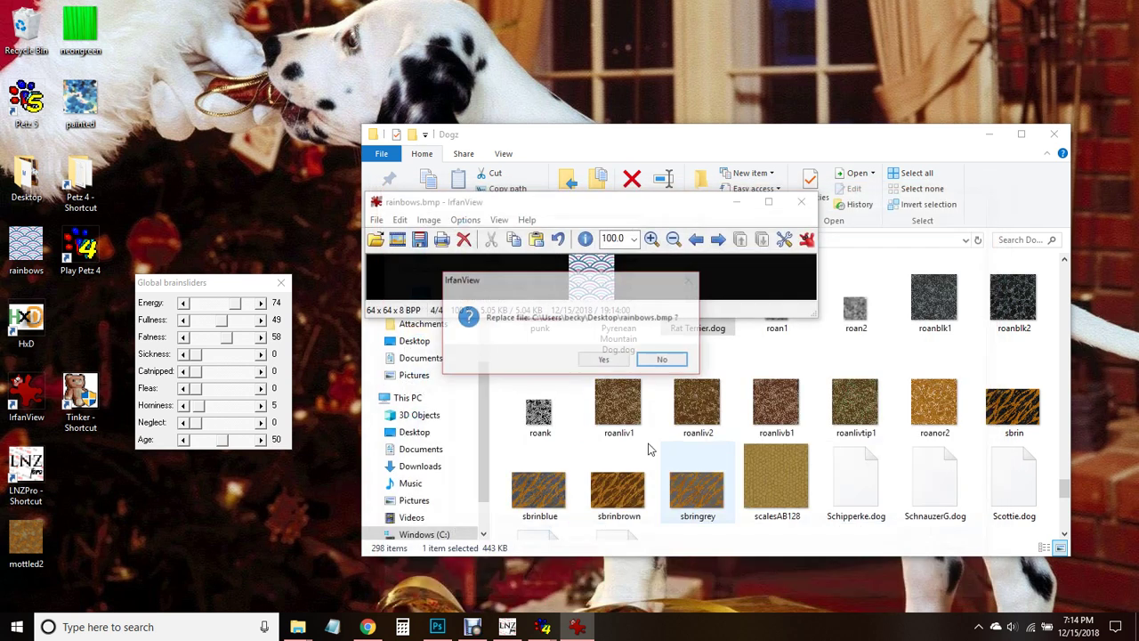
pyautogui.click(621, 360)
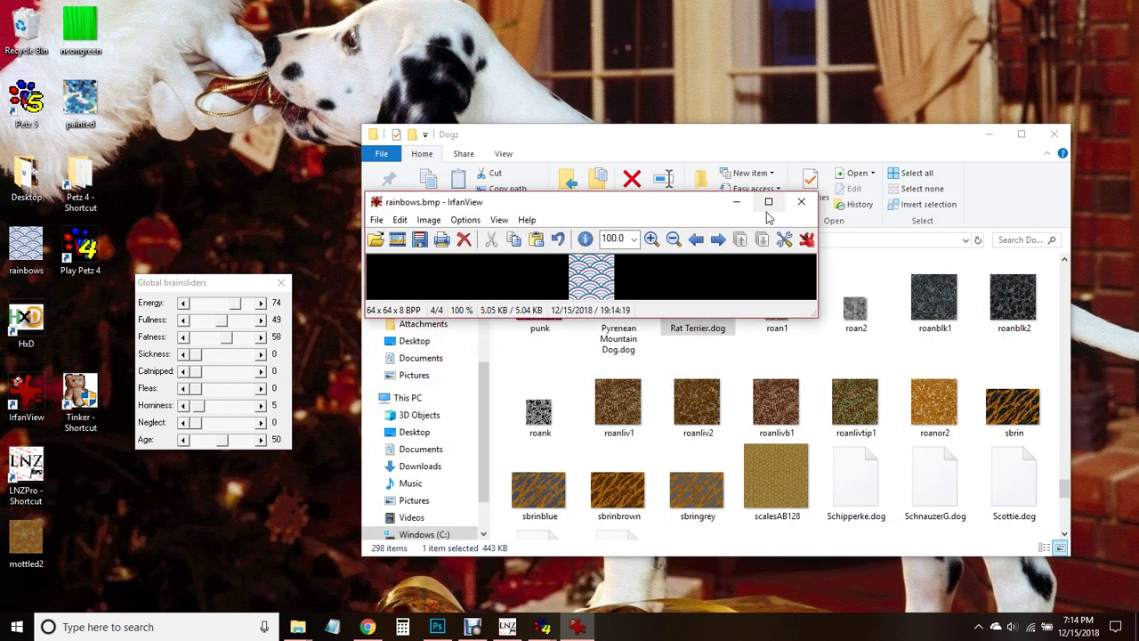
# Step: Close IrfanView, move the desktop rainbows.bmp into the Dogz folder, and quit the running Petz 4 game
pyautogui.click(800, 202)
pyautogui.moveTo(26, 255); pyautogui.dragTo(575, 407)
pyautogui.moveTo(542, 626)
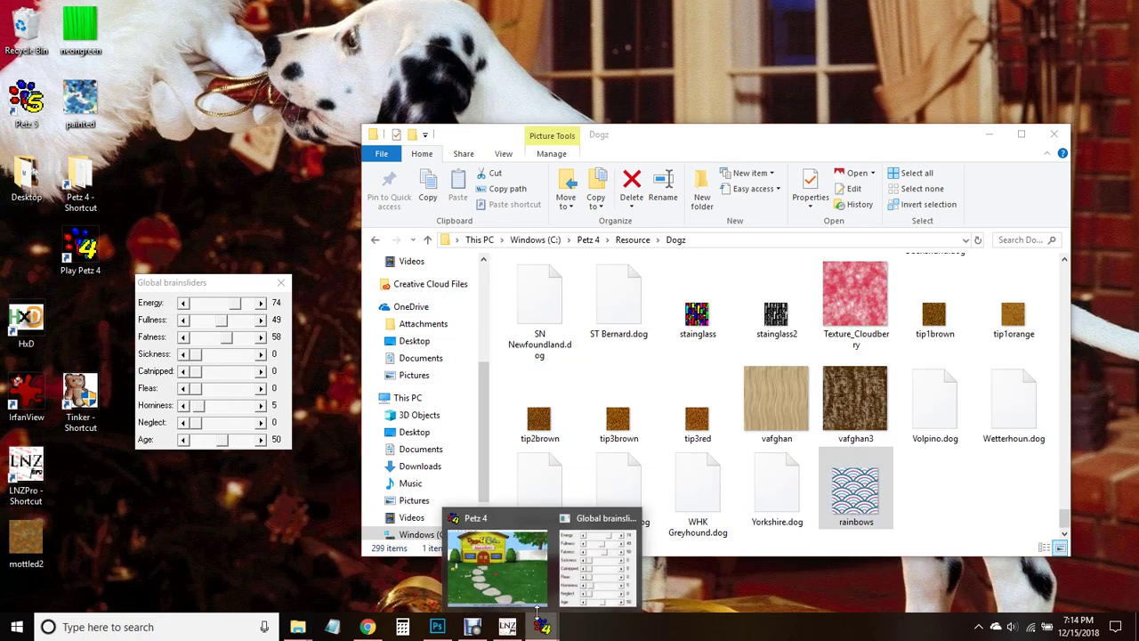
pyautogui.click(492, 570)
pyautogui.click(989, 15)
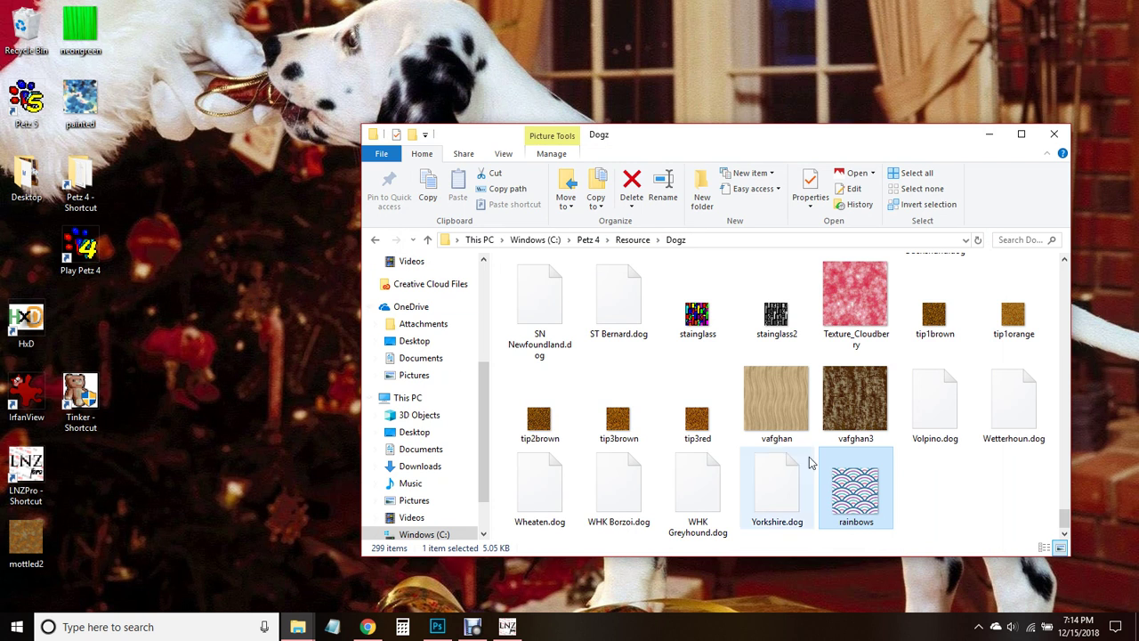
# Step: Check the Fuzzle Mutt's texture list in LNZ Pro, relaunch Petz 4, and bring out the Fuzzle Mutt at the Adoption Center
pyautogui.click(507, 626)
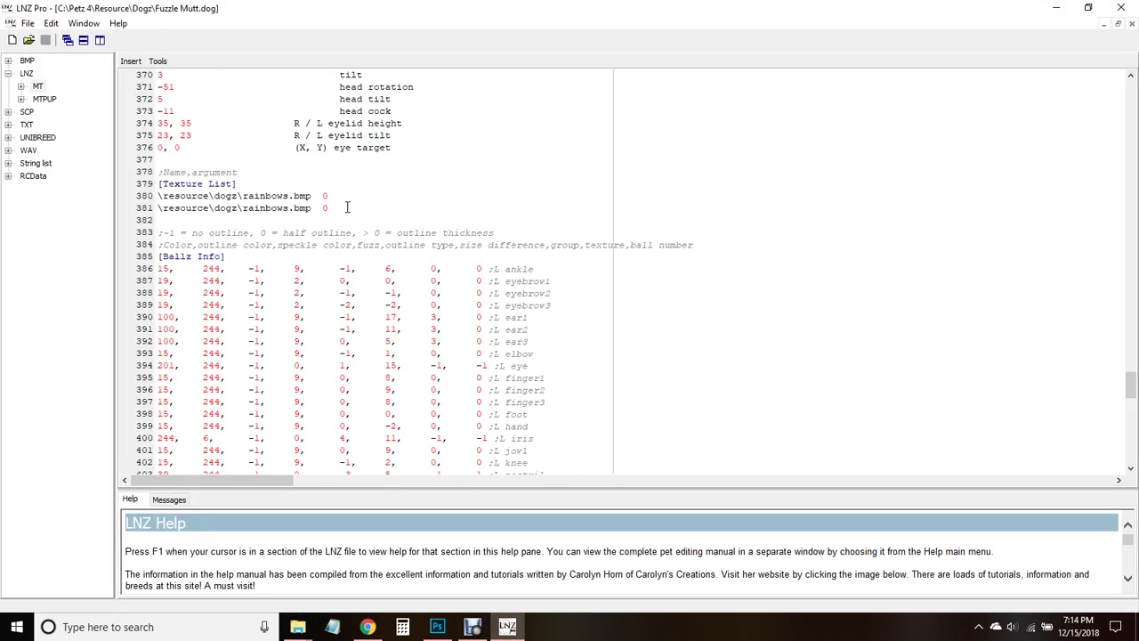
pyautogui.click(1056, 7)
pyautogui.doubleClick(75, 257)
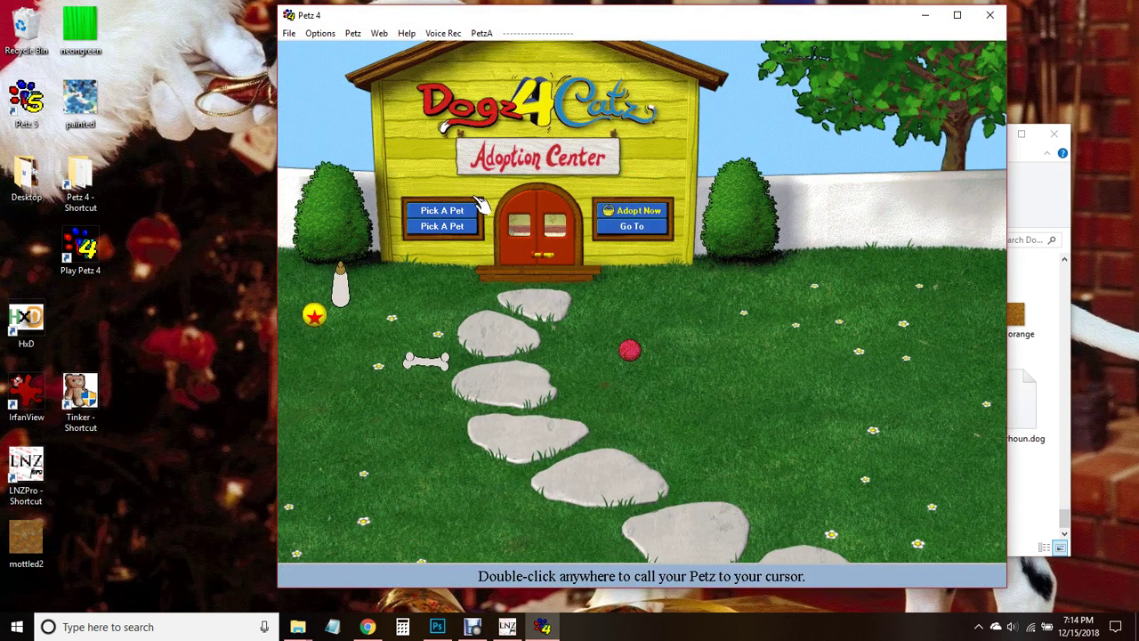
pyautogui.click(445, 226)
pyautogui.click(512, 392)
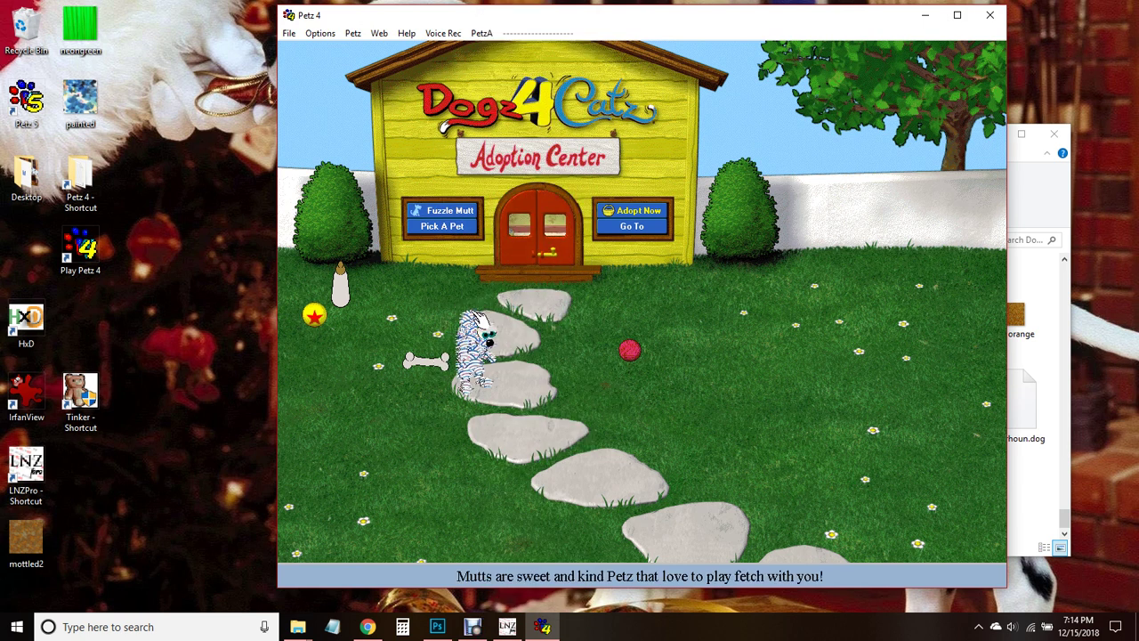
# Step: Open the global brain sliders, raise the Fuzzle Mutt's Age, and move the sliders window away from the dog
pyautogui.click(481, 33)
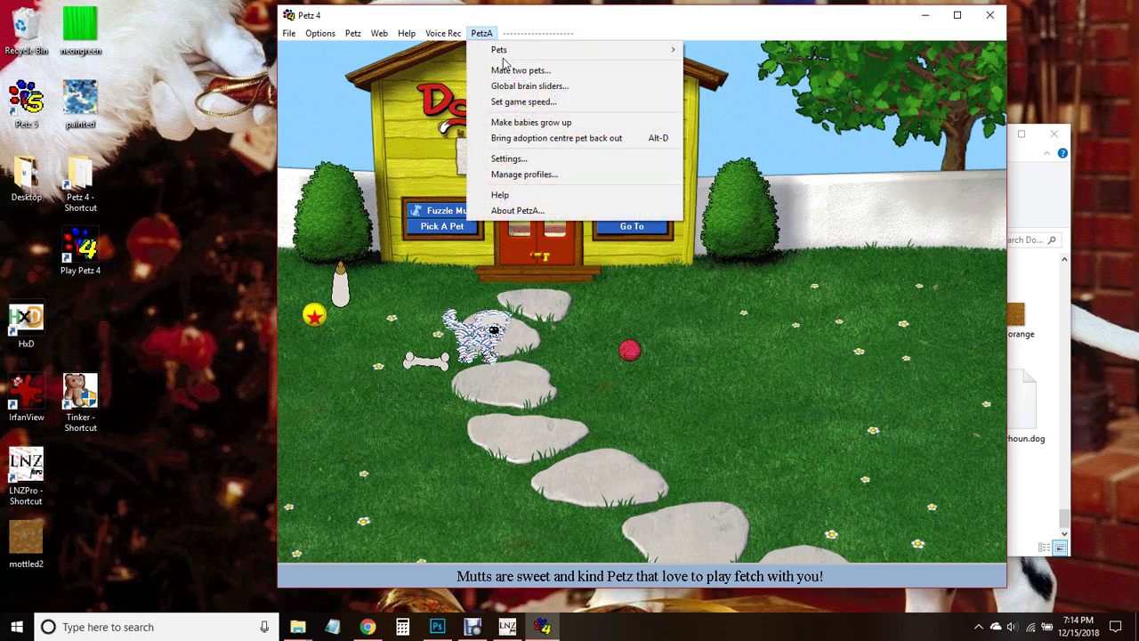
pyautogui.click(512, 83)
pyautogui.moveTo(594, 399); pyautogui.dragTo(616, 397)
pyautogui.moveTo(566, 247); pyautogui.dragTo(768, 258)
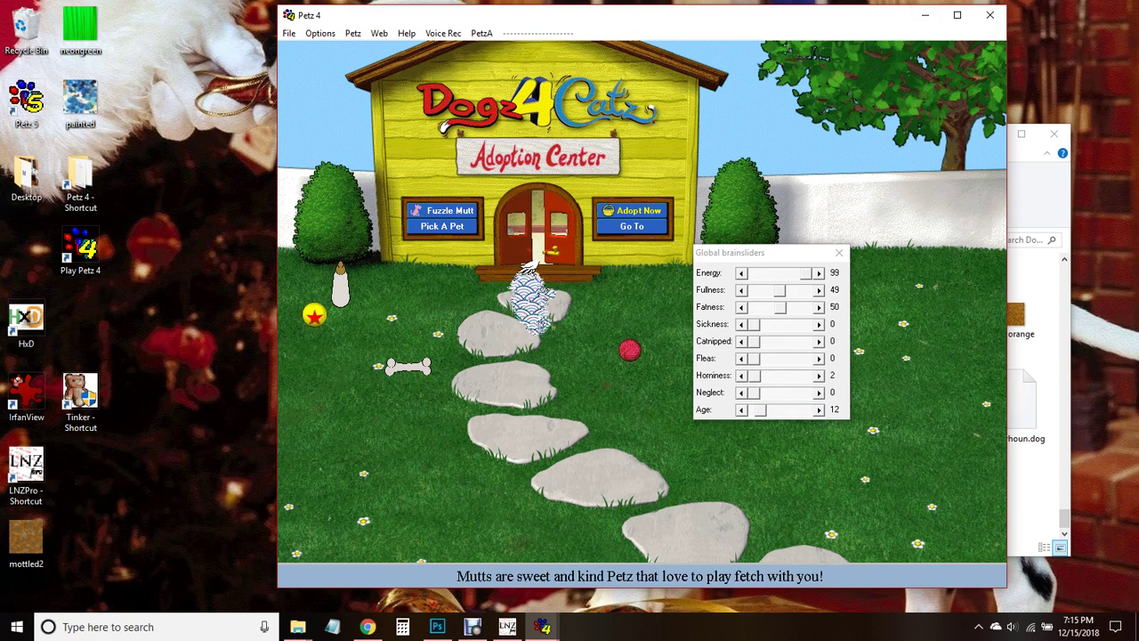
# Step: Minimize Petz 4 and examine the Texture_Cloudberry, stainglass2 and rainbows textures in the Dogz folder, moving the brain sliders aside
pyautogui.click(923, 21)
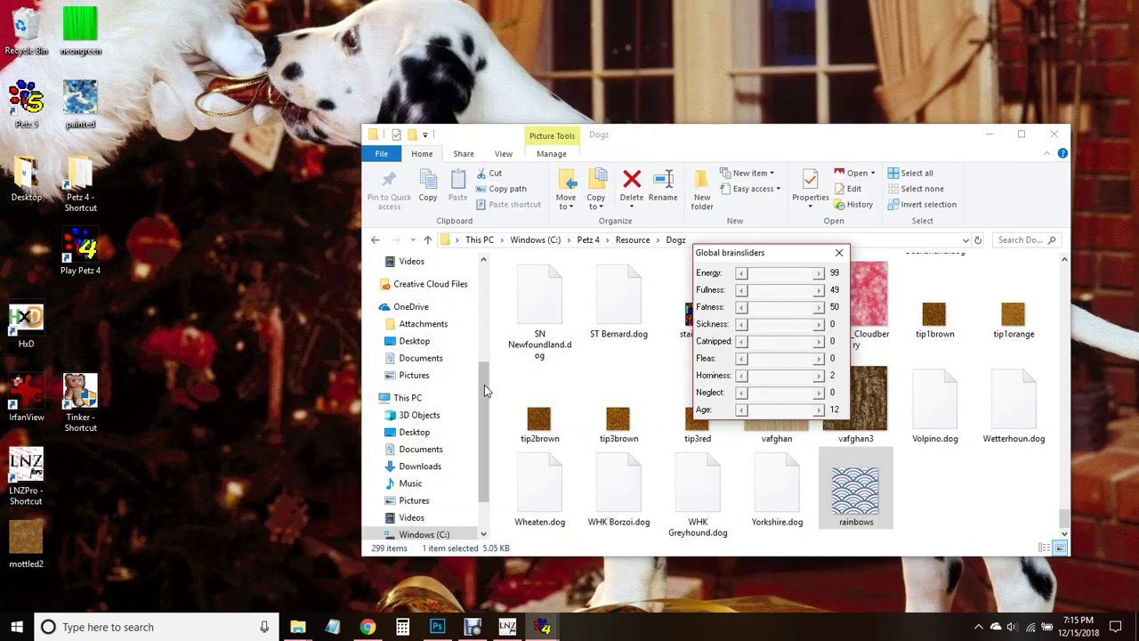
pyautogui.click(989, 527)
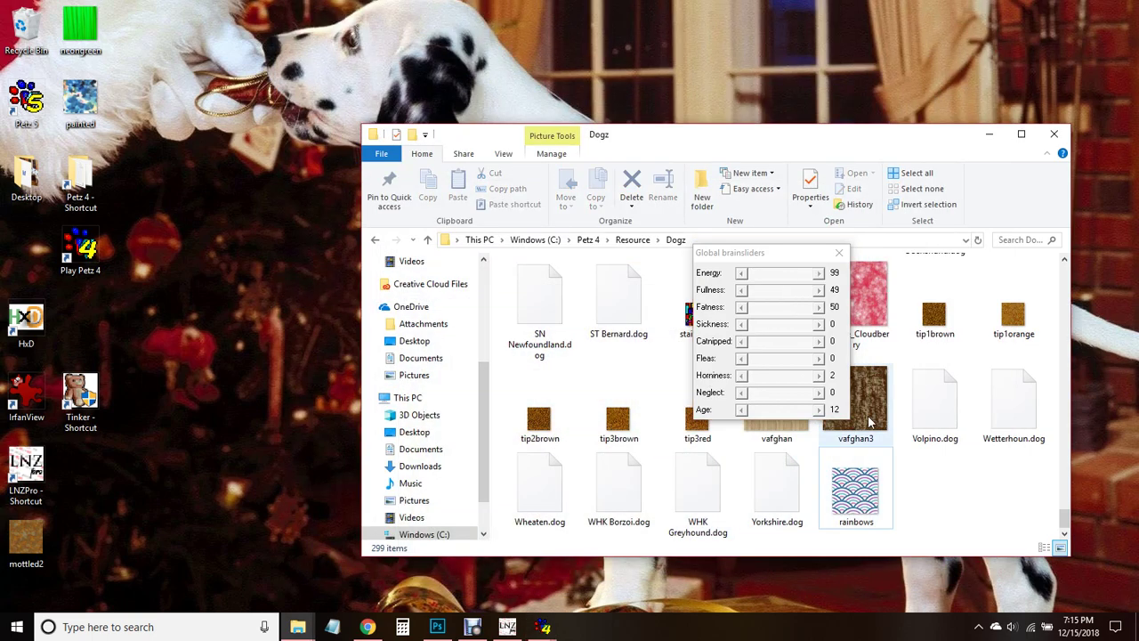
pyautogui.moveTo(786, 262); pyautogui.dragTo(243, 354)
pyautogui.click(858, 307)
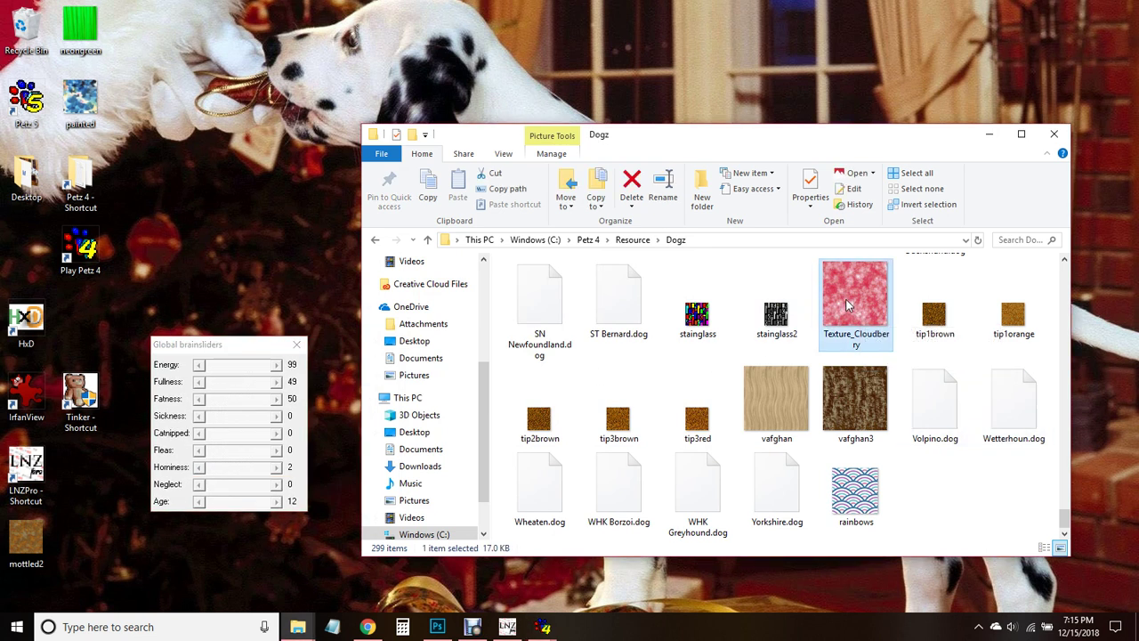
pyautogui.click(794, 316)
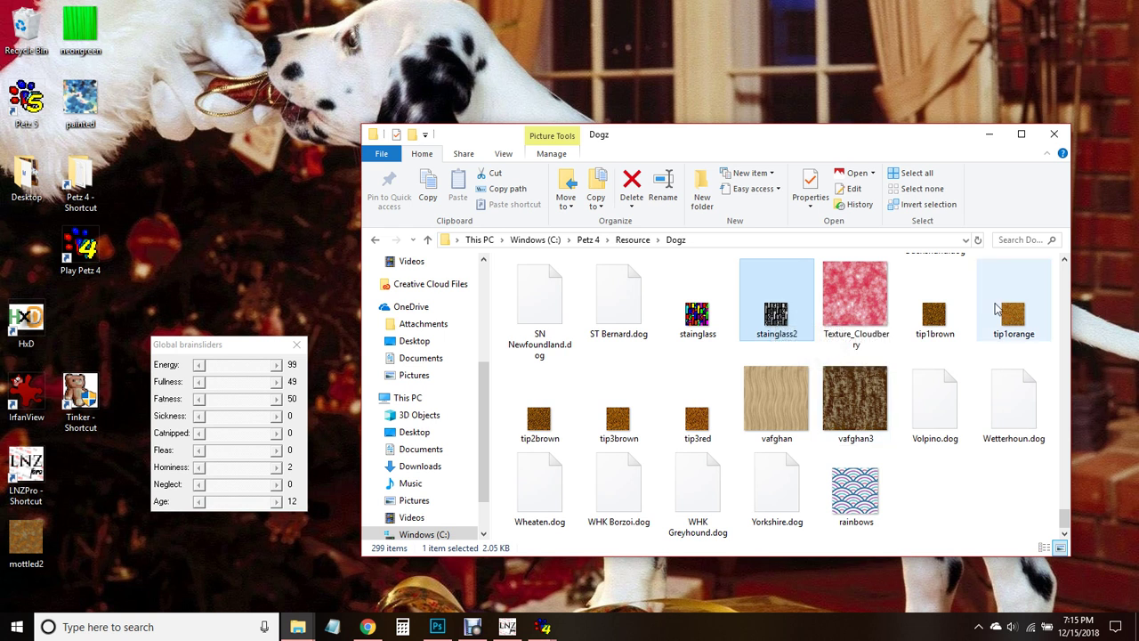
pyautogui.click(980, 534)
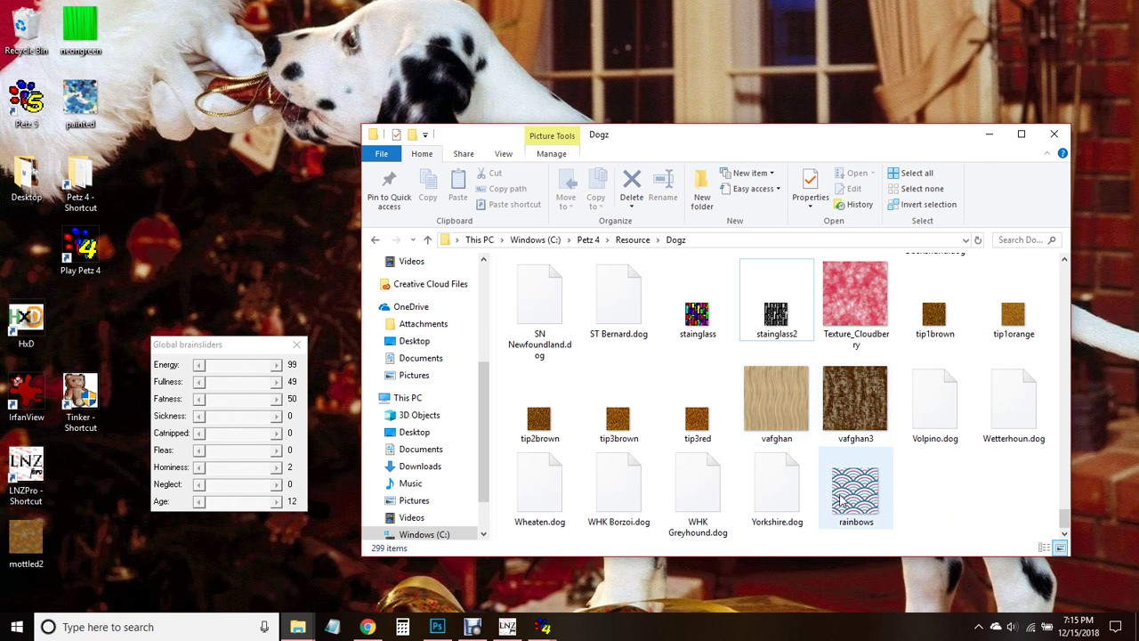
pyautogui.moveTo(841, 500)
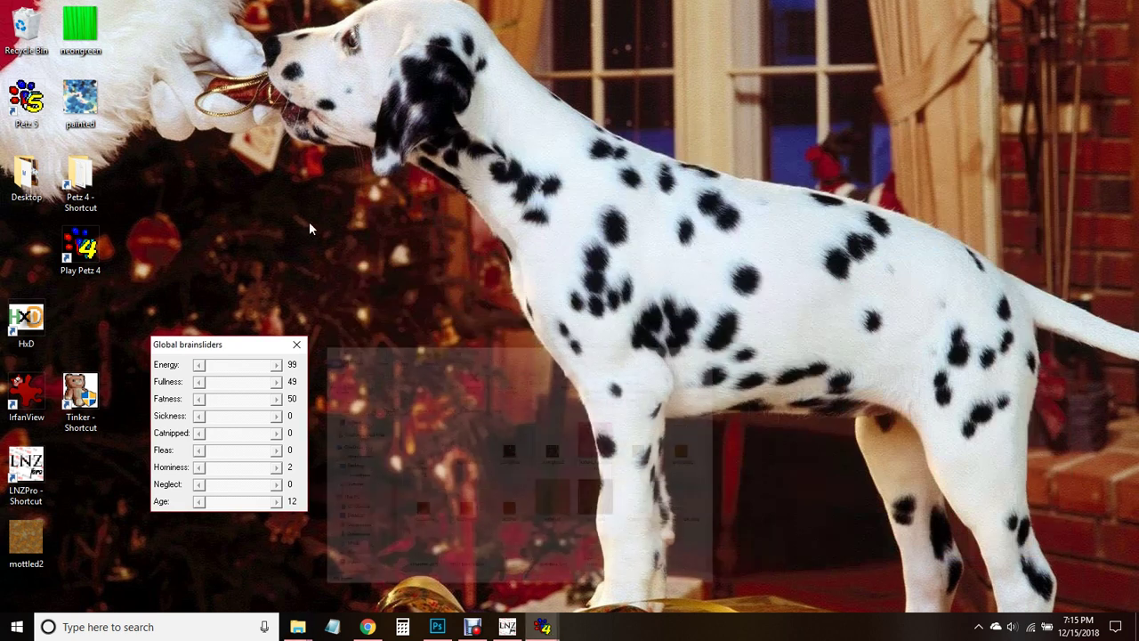
pyautogui.click(989, 135)
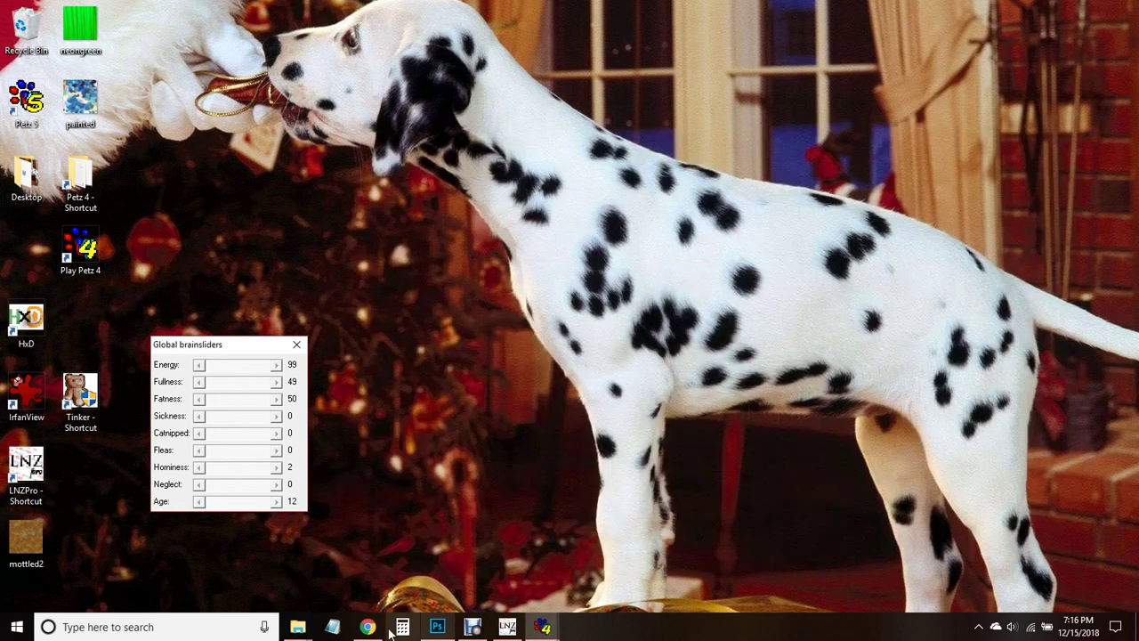
# Step: Open the desktop painted.png in Photoshop and resize the image to 16 × 16 pixels
pyautogui.click(437, 626)
pyautogui.moveTo(71, 82)
pyautogui.mouseDown()
pyautogui.moveTo(572, 107)
pyautogui.moveTo(583, 82)
pyautogui.mouseUp()
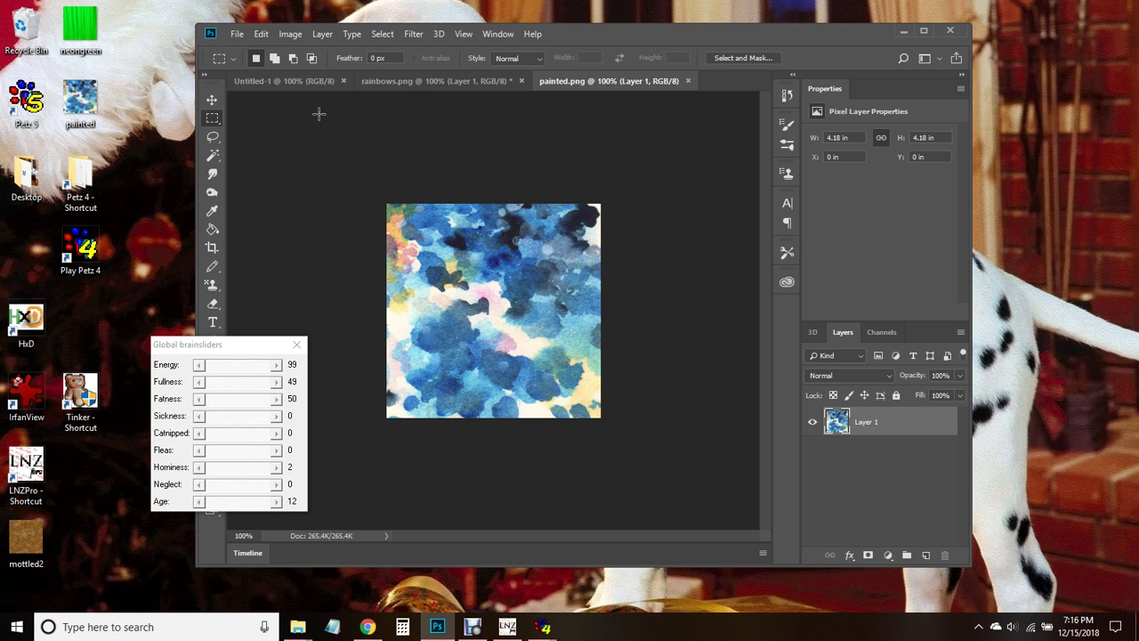
pyautogui.click(285, 33)
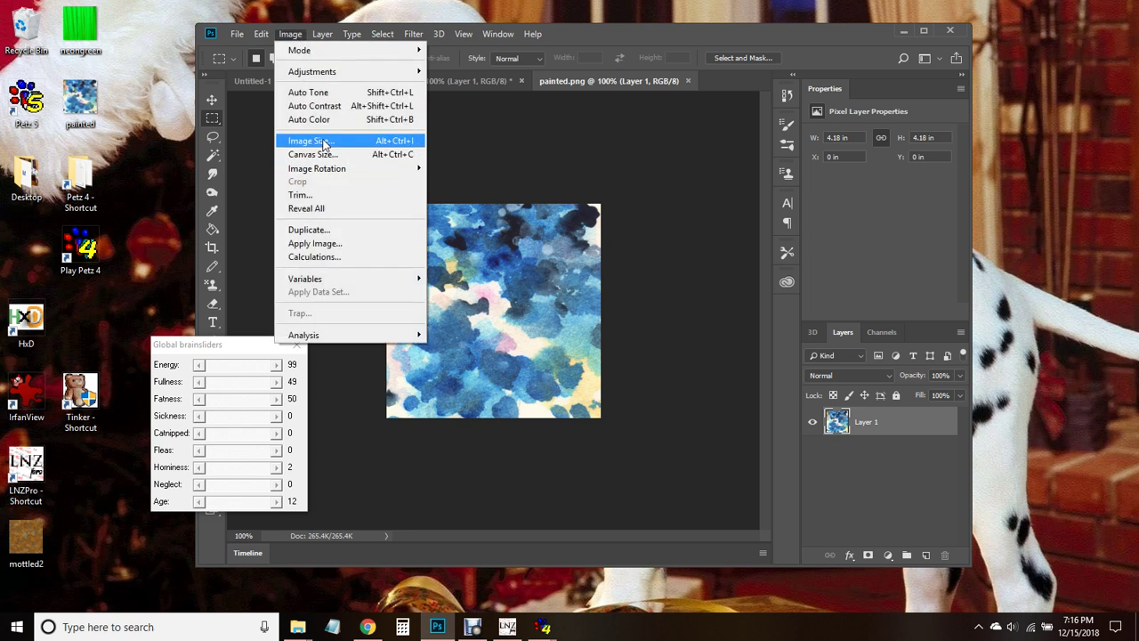
pyautogui.click(331, 144)
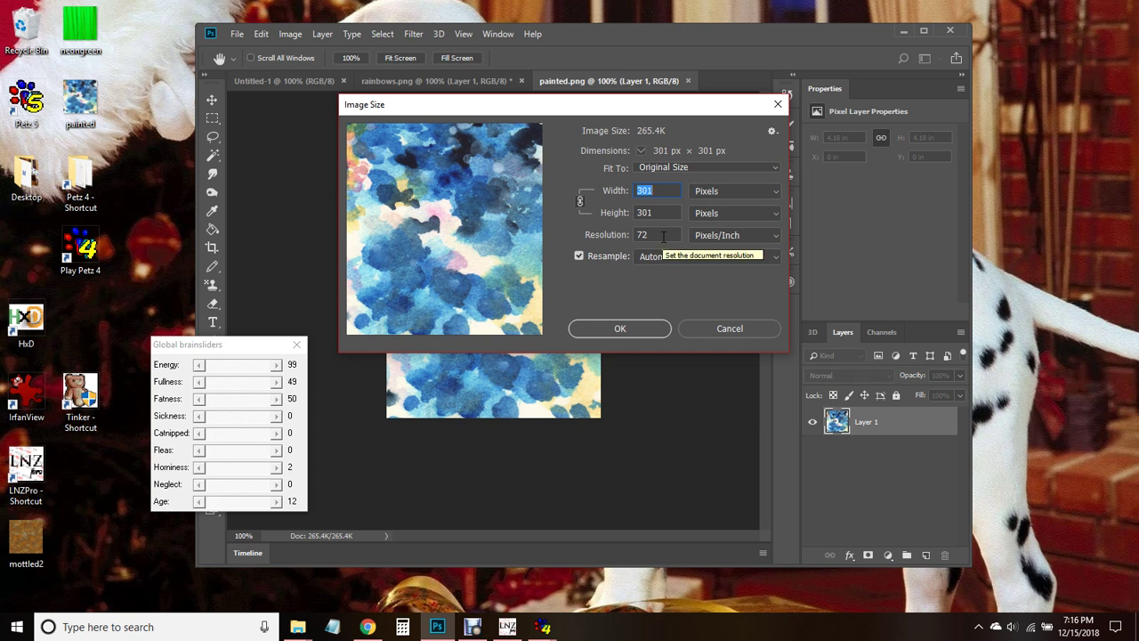
pyautogui.write('16')
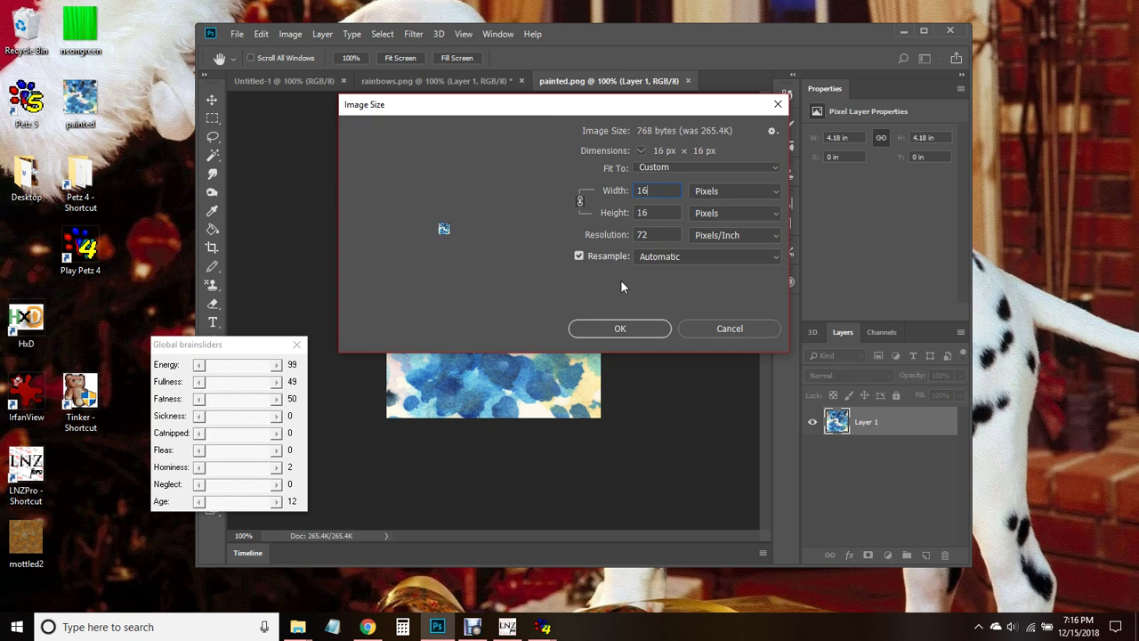
pyautogui.click(623, 328)
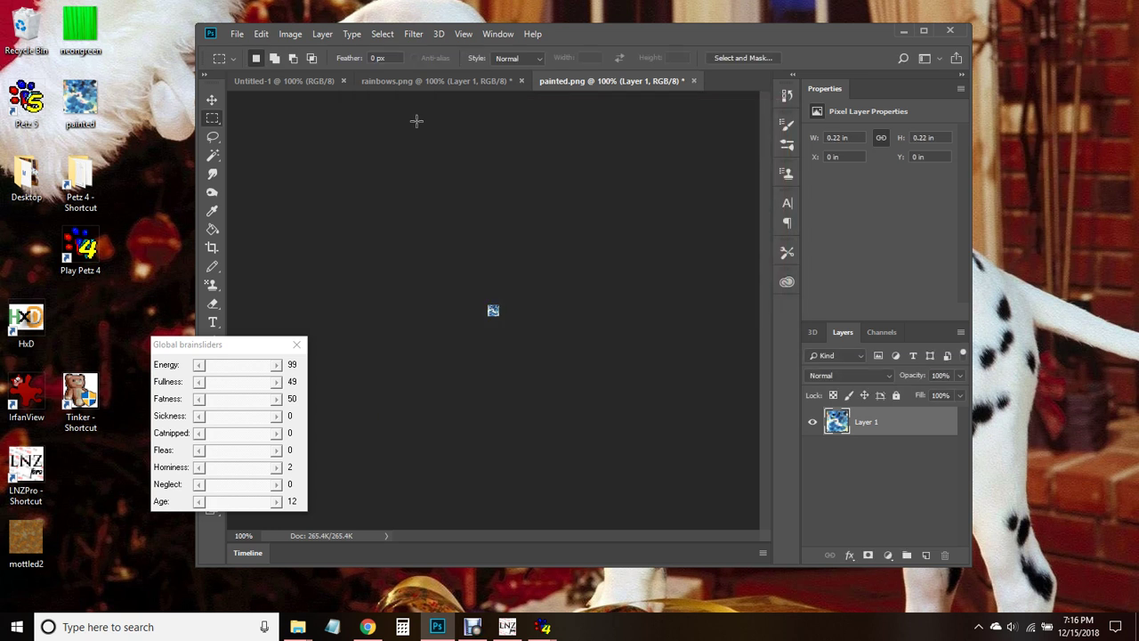
# Step: Save the resized image to the desktop as painted in BMP format, using the Windows file format and 24-bit depth
pyautogui.click(290, 36)
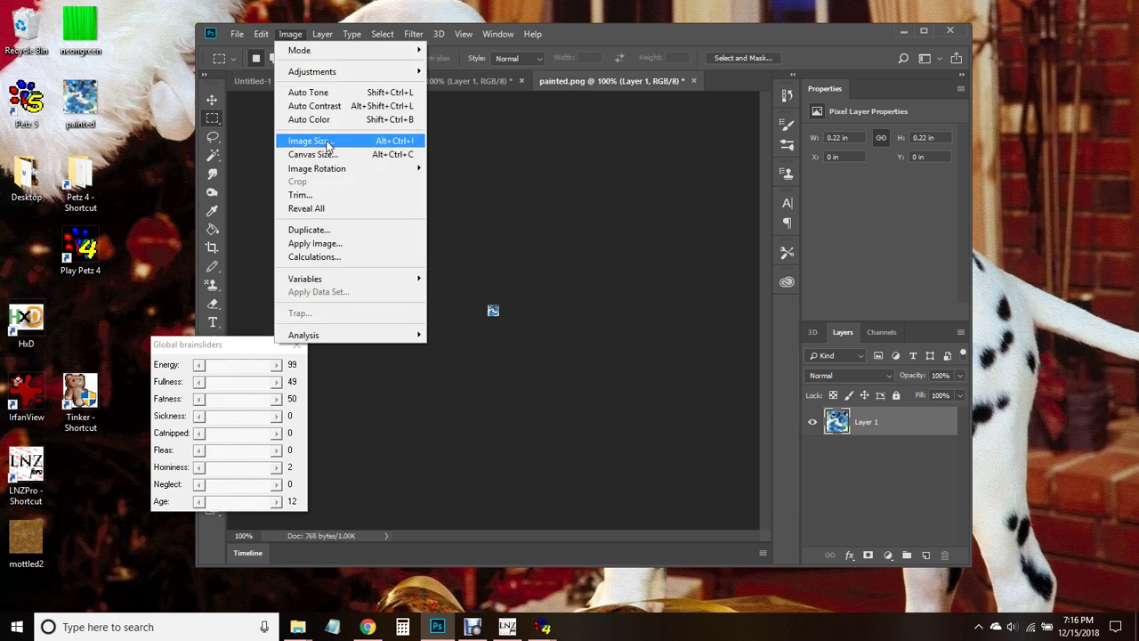
pyautogui.moveTo(238, 35)
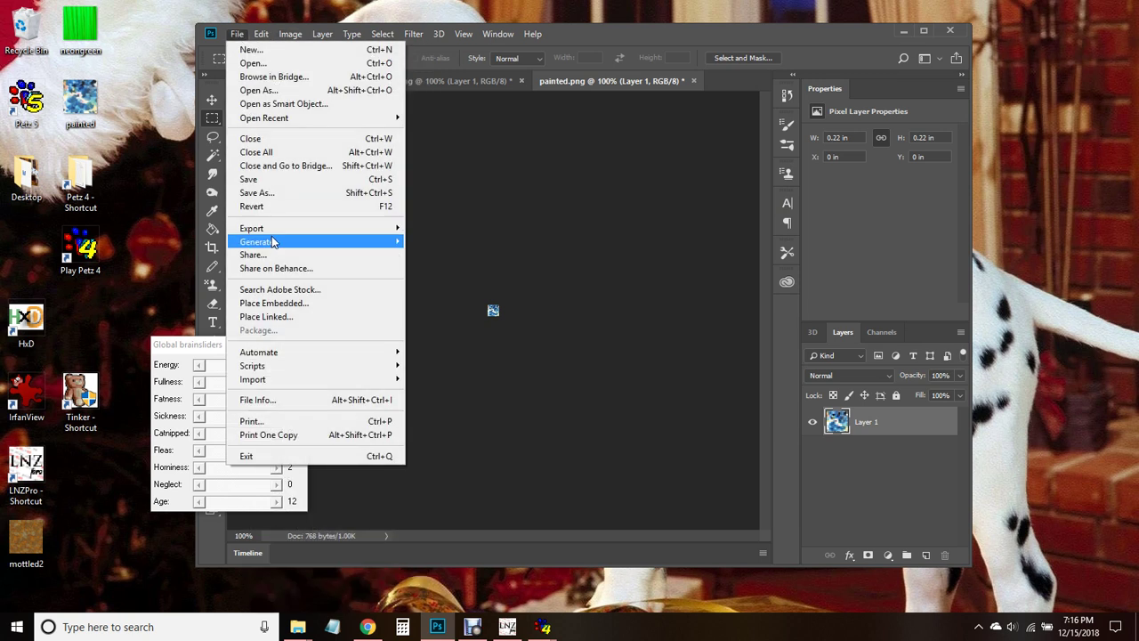
pyautogui.click(258, 192)
pyautogui.click(445, 309)
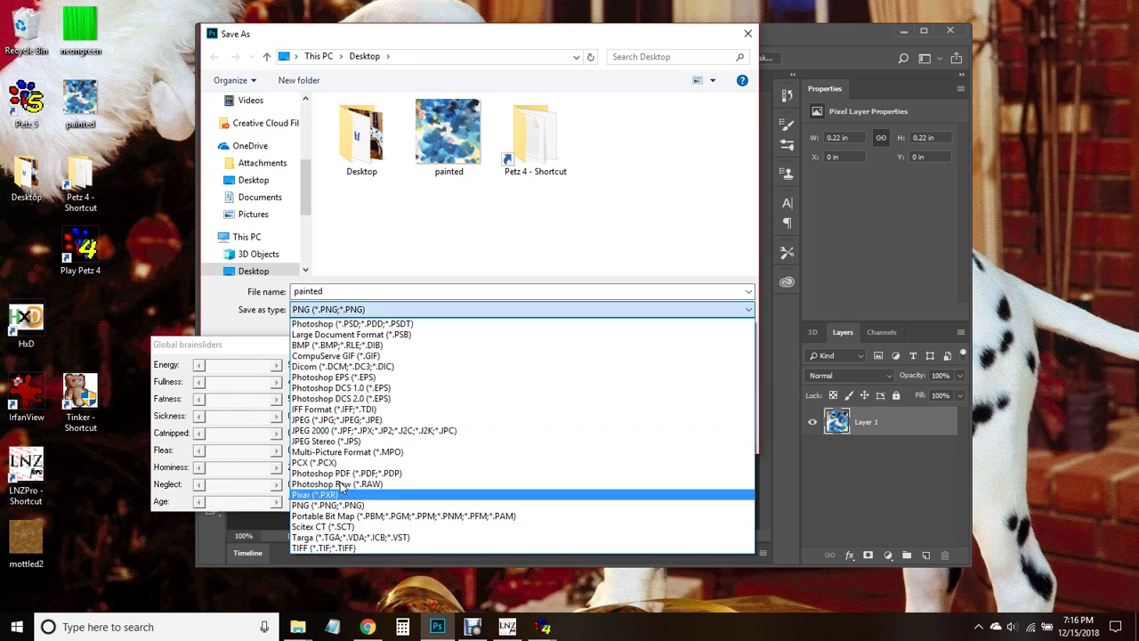
pyautogui.click(323, 347)
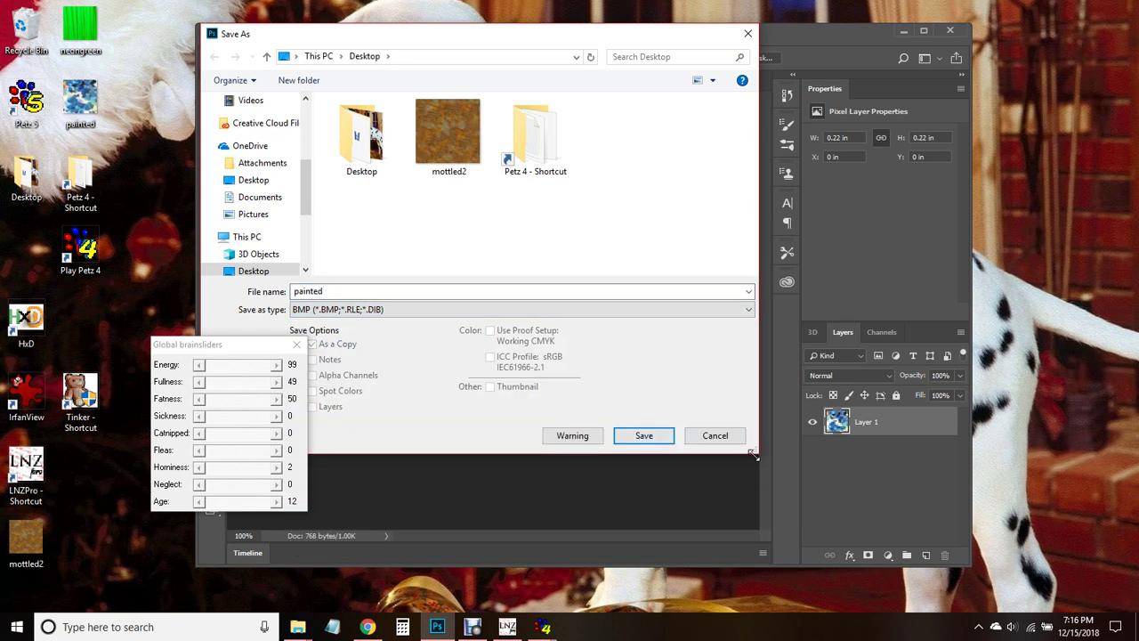
pyautogui.click(644, 437)
pyautogui.click(651, 173)
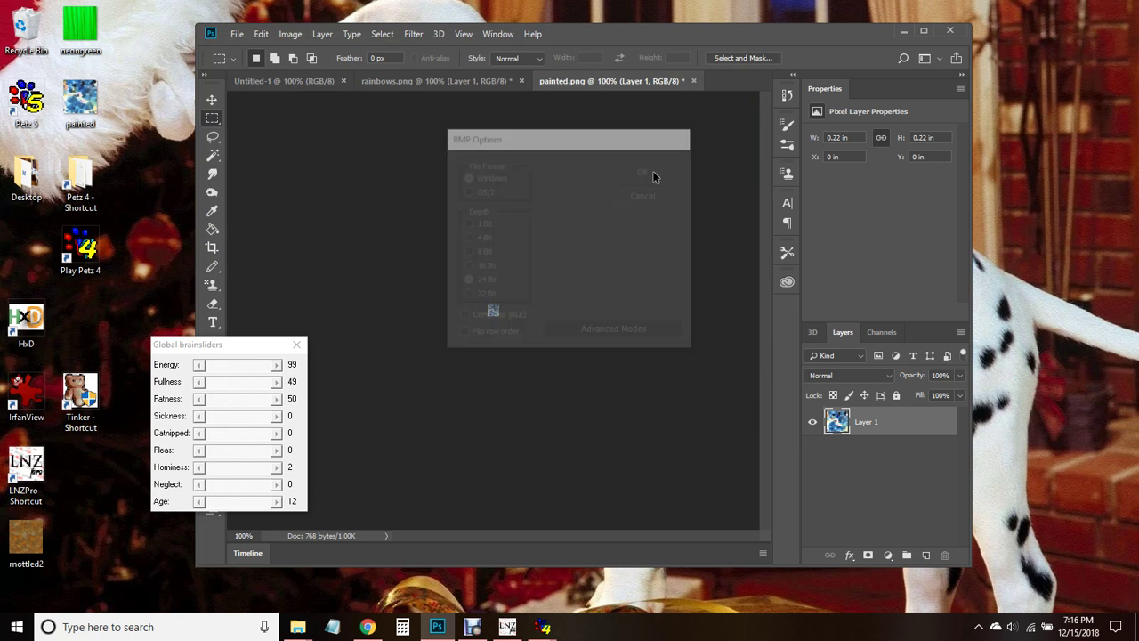
# Step: Minimize Photoshop and move the original painted.png from the desktop to the Recycle Bin
pyautogui.click(903, 31)
pyautogui.moveTo(108, 96); pyautogui.dragTo(30, 36)
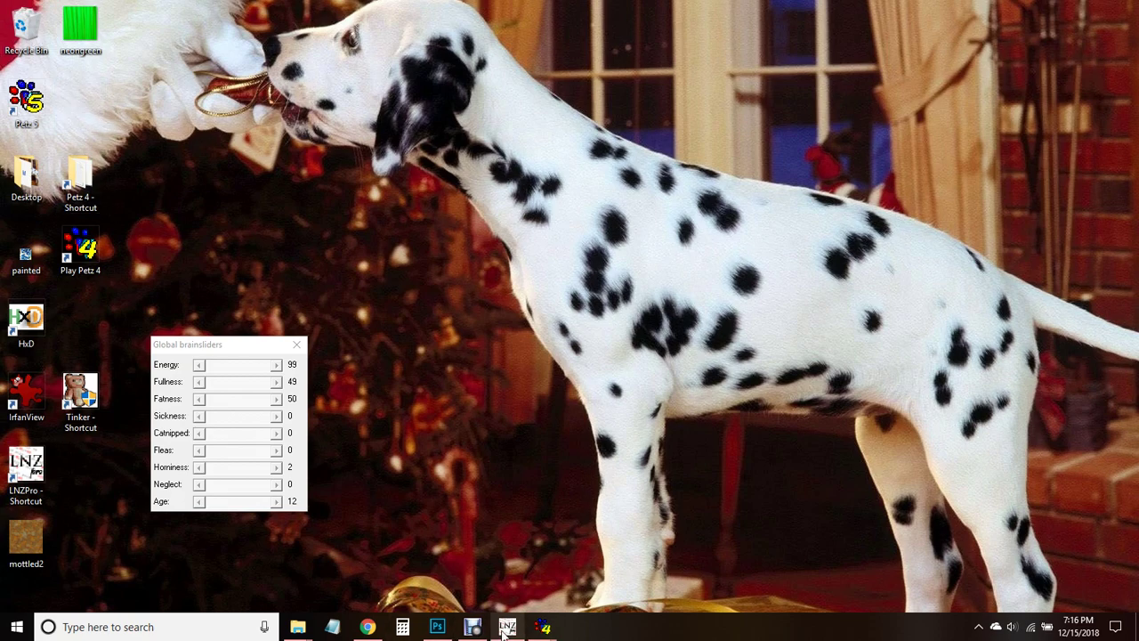
# Step: Open the desktop painted BMP in IrfanView and decrease its color depth to 8 BPP
pyautogui.doubleClick(26, 396)
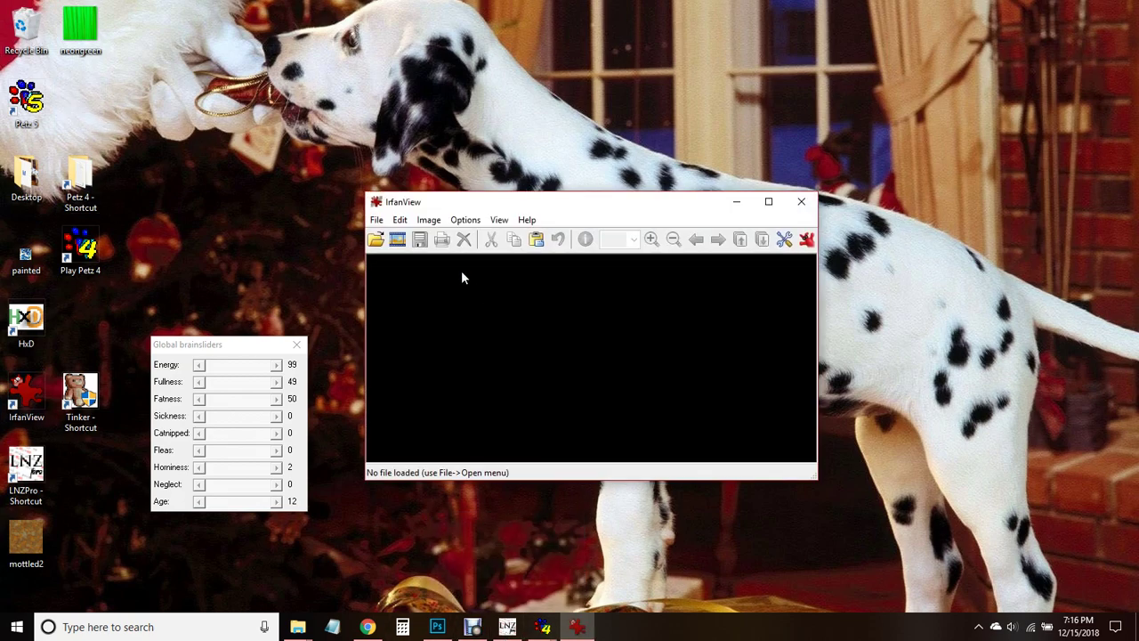
pyautogui.moveTo(21, 258); pyautogui.dragTo(491, 290)
pyautogui.click(428, 220)
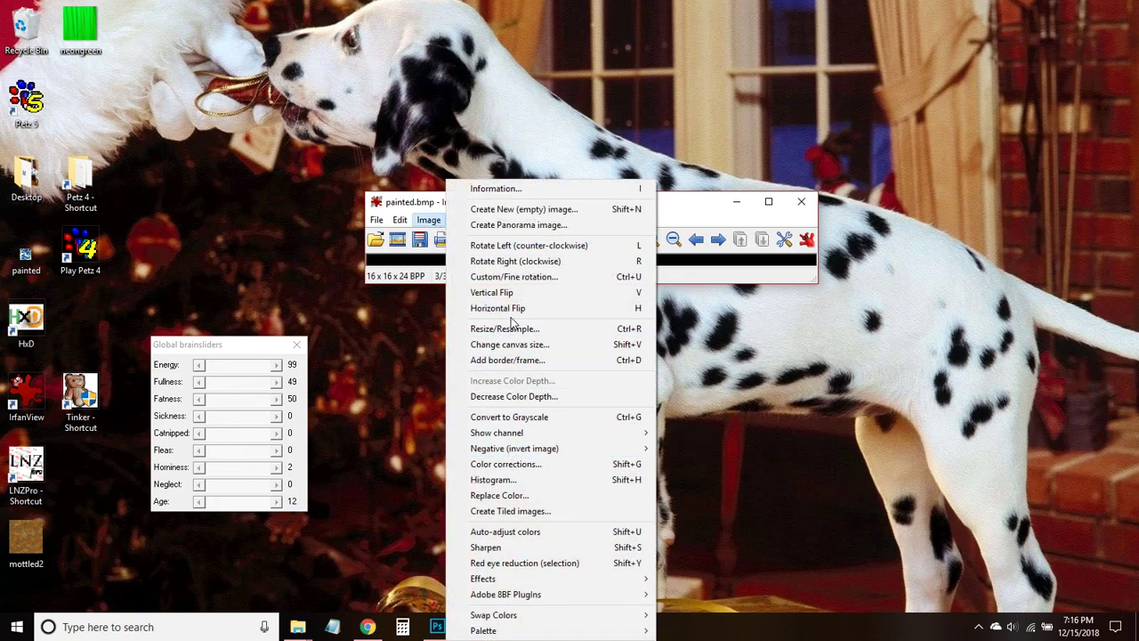
pyautogui.click(514, 395)
pyautogui.click(529, 389)
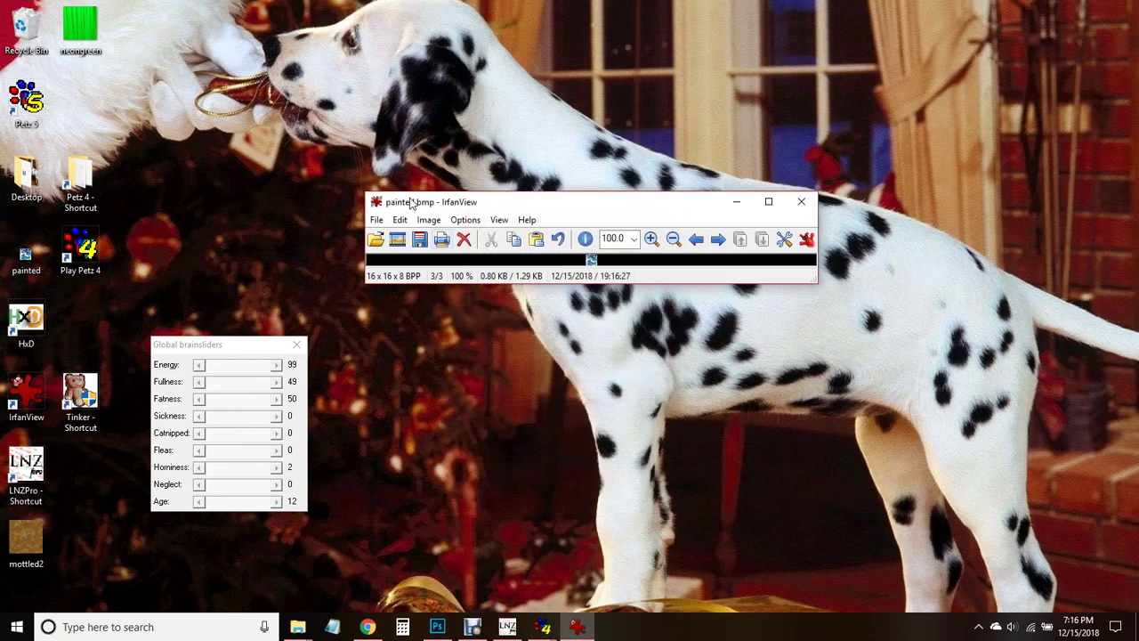
# Step: Save the image over the desktop painted file as a Windows Bitmap and minimize IrfanView
pyautogui.click(381, 220)
pyautogui.click(440, 477)
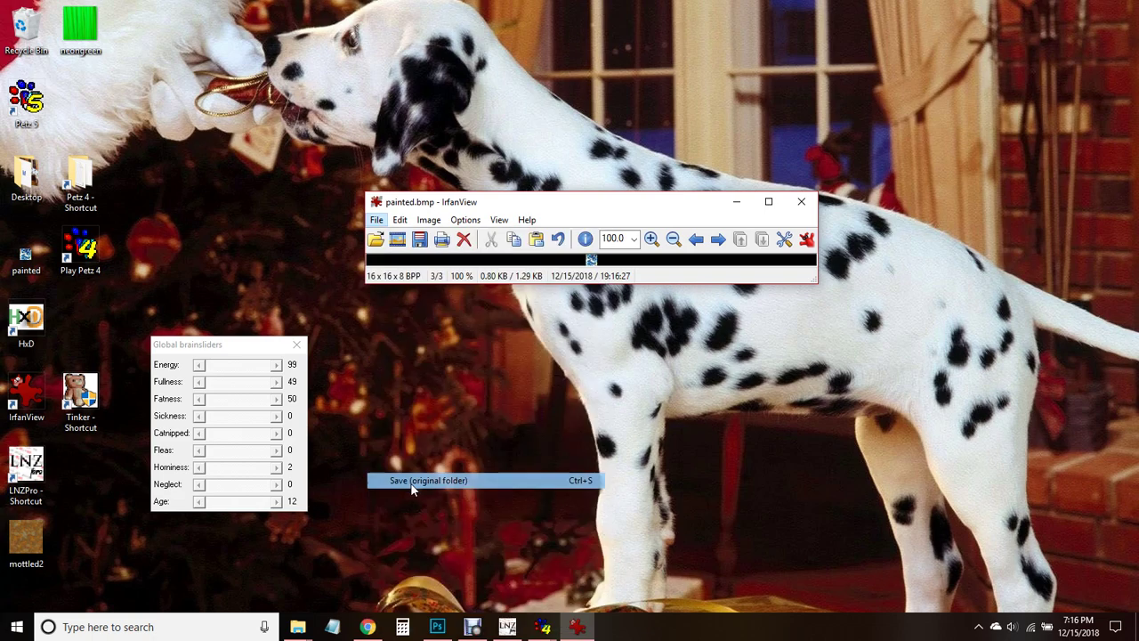
pyautogui.click(965, 535)
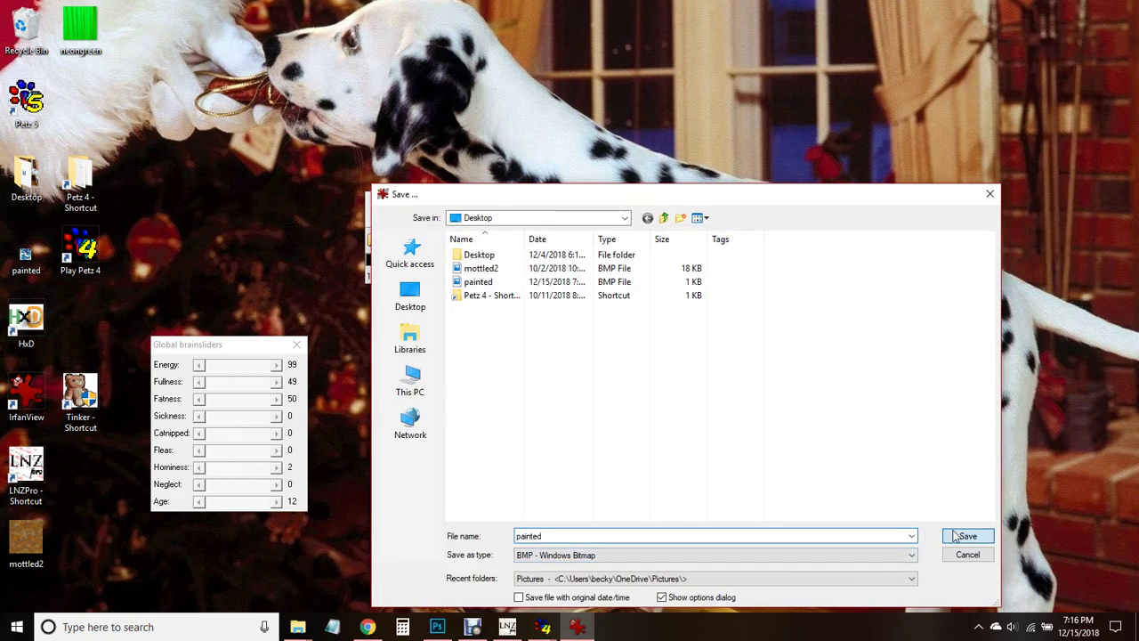
pyautogui.click(599, 361)
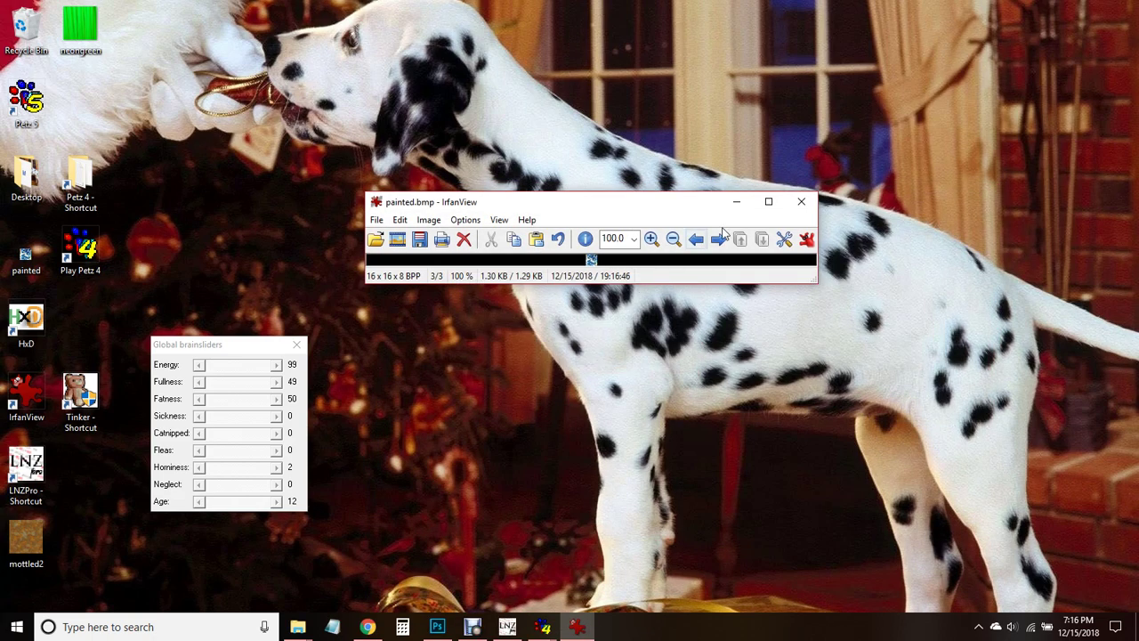
pyautogui.click(737, 203)
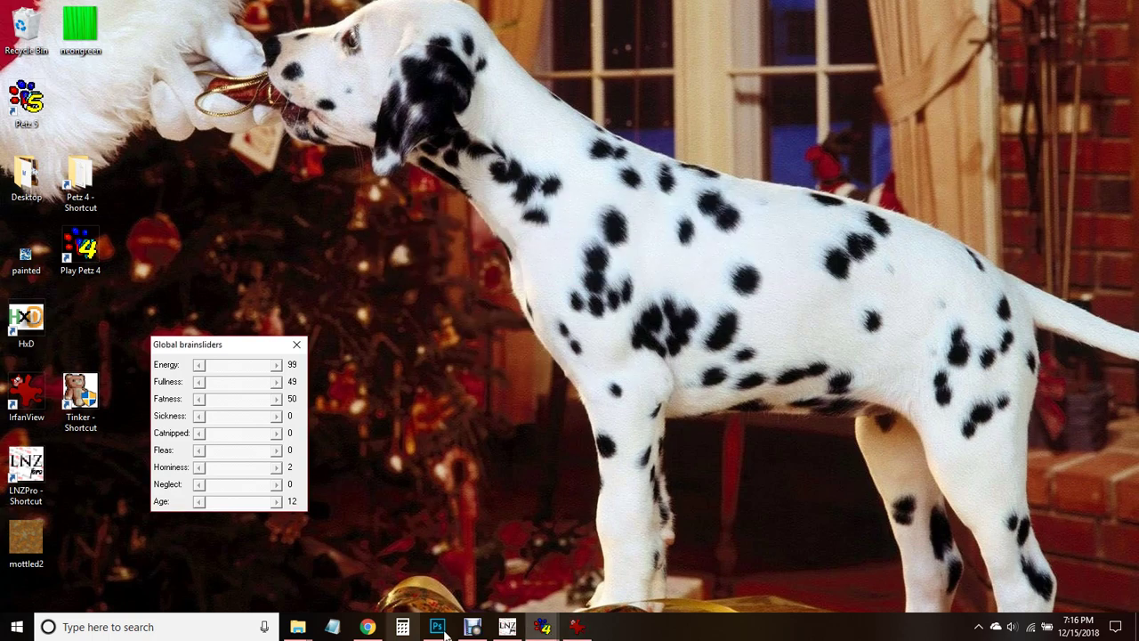
# Step: Switch to LNZ Pro, replace rainbows with painted in both Texture List lines, save Fuzzle Mutt.dog and minimize the editor
pyautogui.click(507, 626)
pyautogui.doubleClick(272, 196)
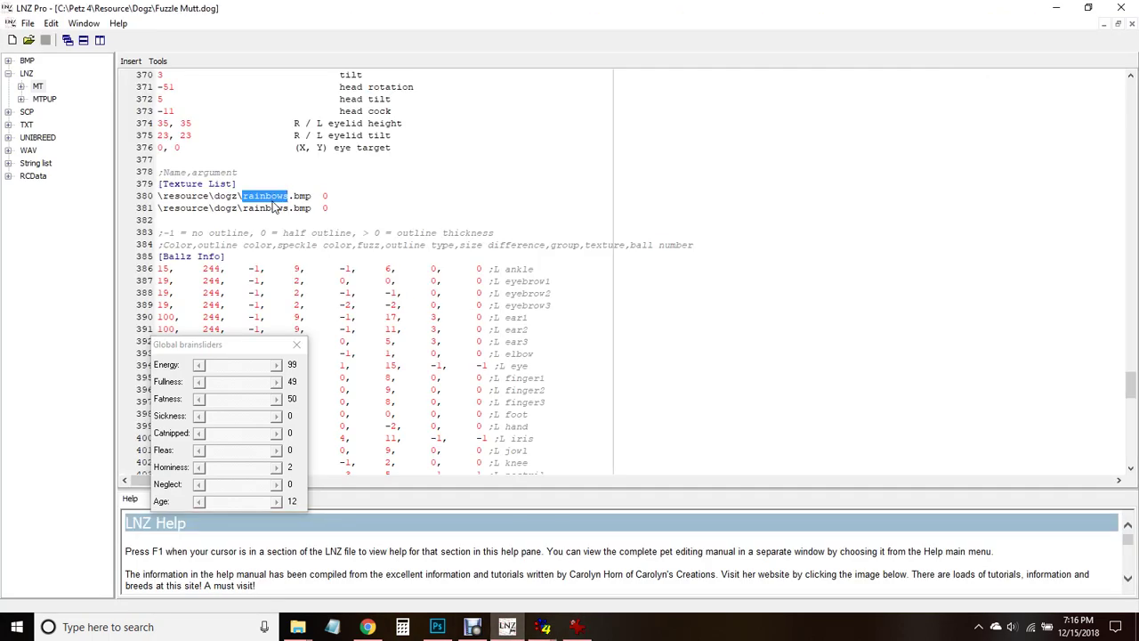
pyautogui.write('painted')
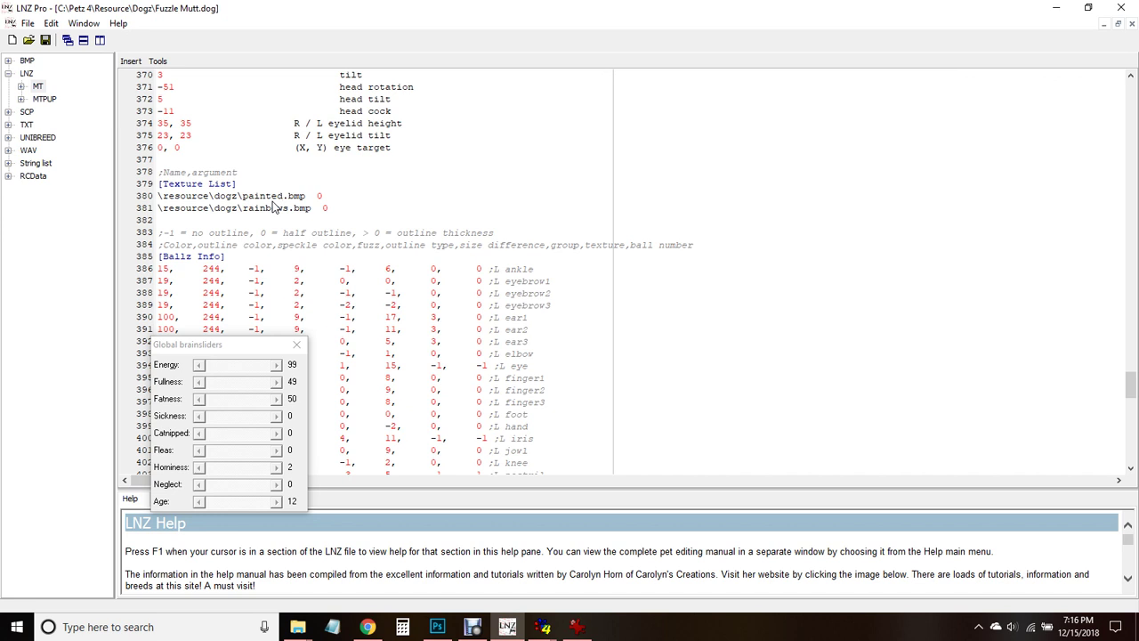
pyautogui.doubleClick(268, 208)
pyautogui.write('painted')
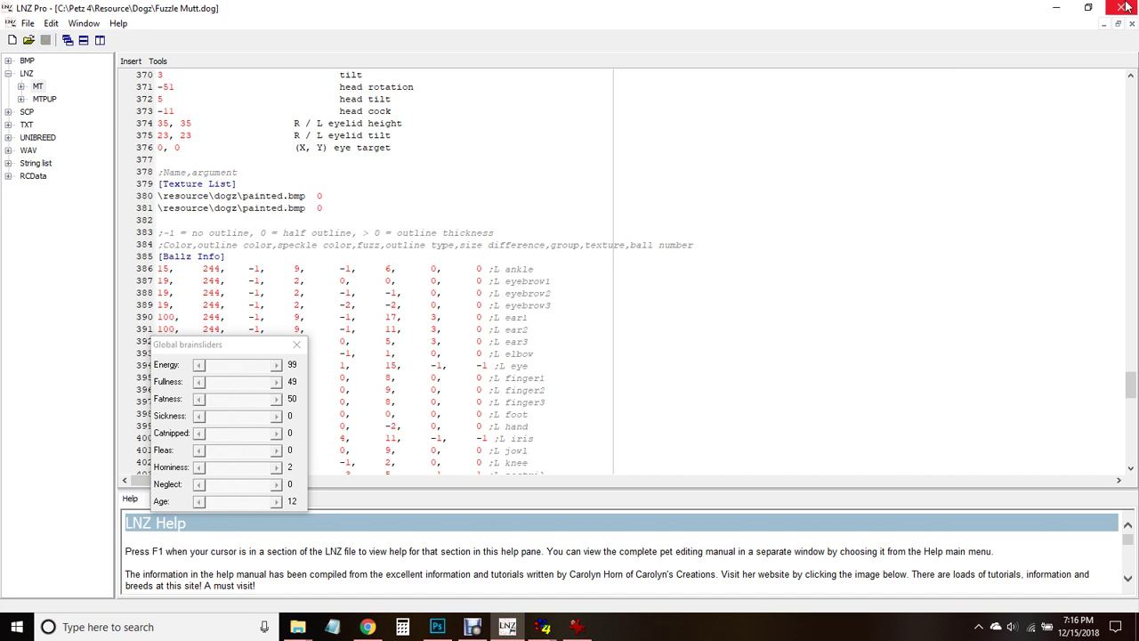
pyautogui.click(1056, 7)
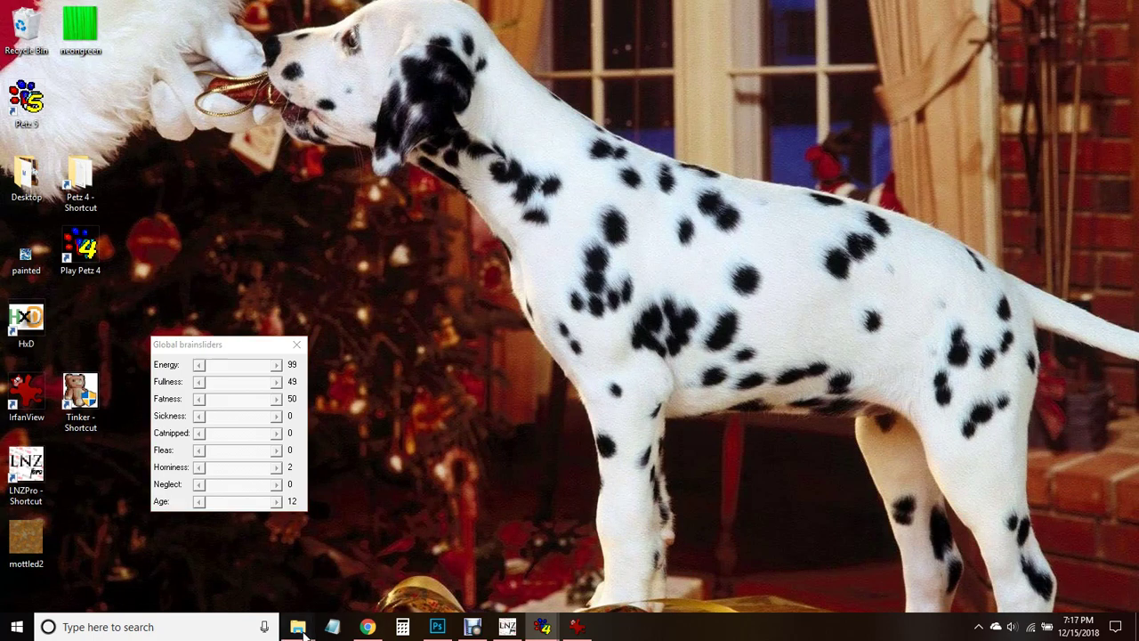
# Step: Close the extra Dogz folder window, move painted from the desktop into the remaining Dogz folder and refresh it
pyautogui.moveTo(297, 627)
pyautogui.moveTo(345, 528)
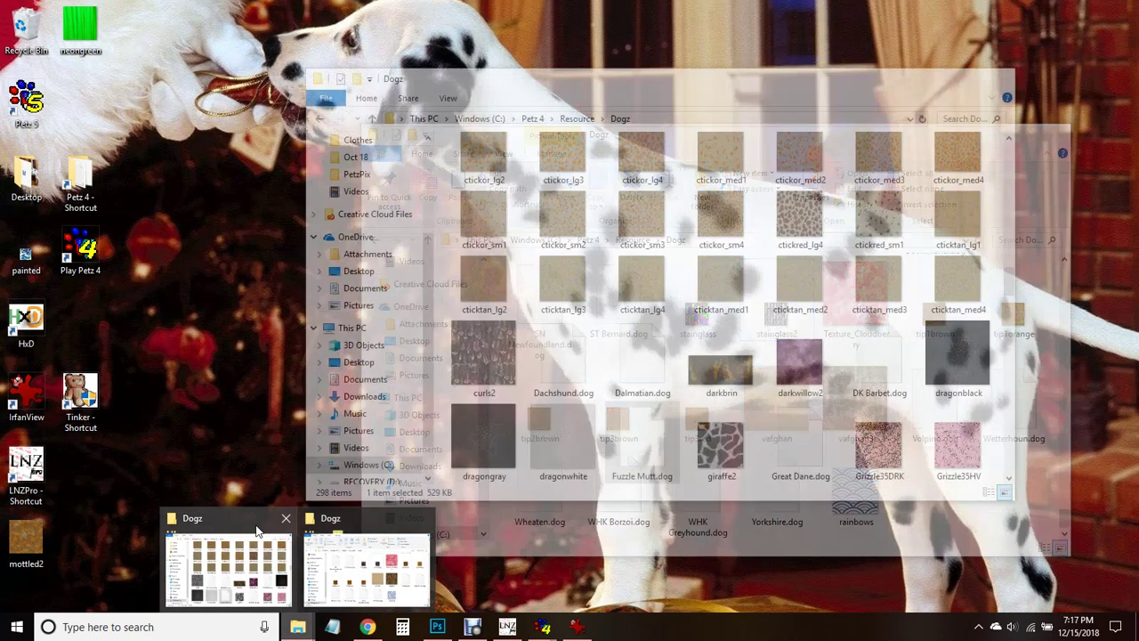
pyautogui.click(282, 519)
pyautogui.click(267, 552)
pyautogui.moveTo(25, 340); pyautogui.dragTo(623, 321)
pyautogui.click(977, 240)
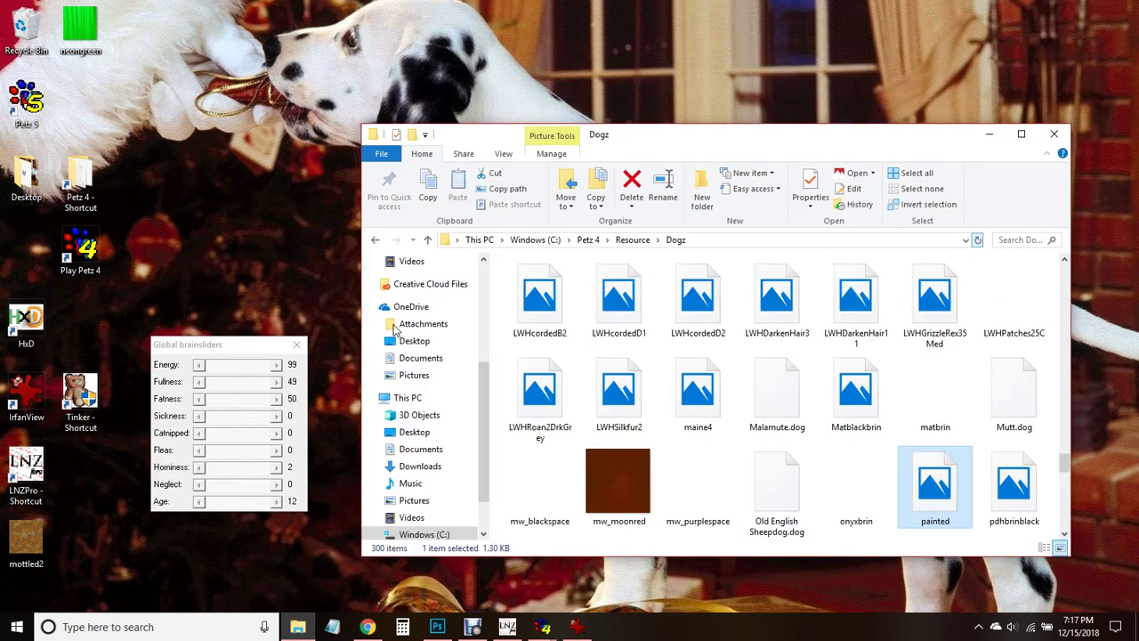
# Step: Switch to Petz 4, bring out the Fuzzle Mutt and set its Age to 100 in the brain sliders
pyautogui.click(521, 590)
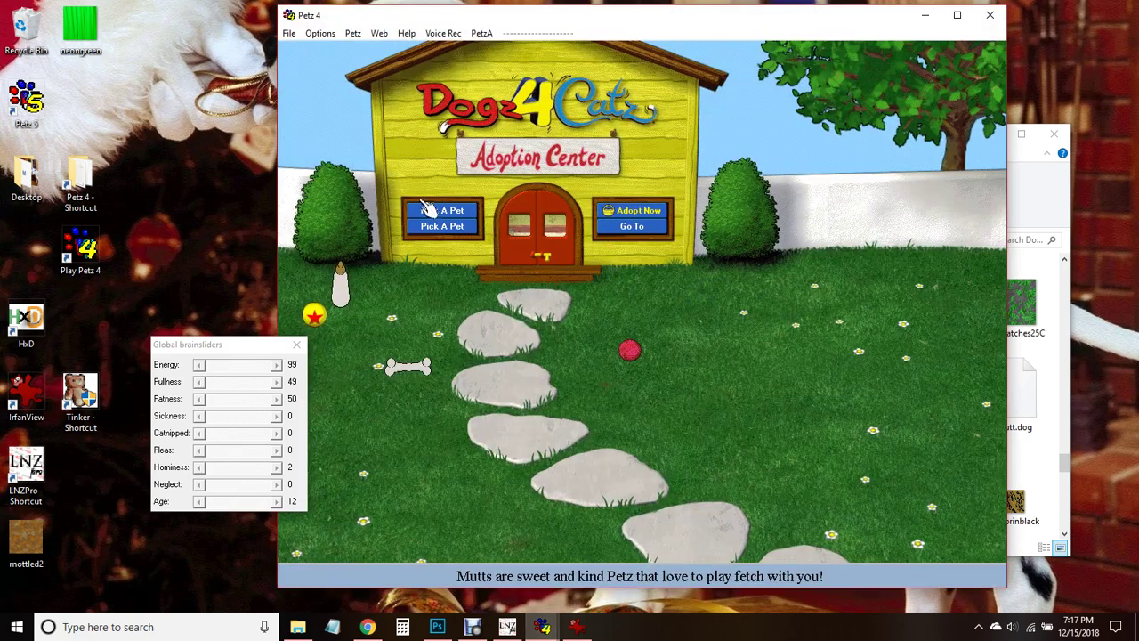
pyautogui.click(442, 213)
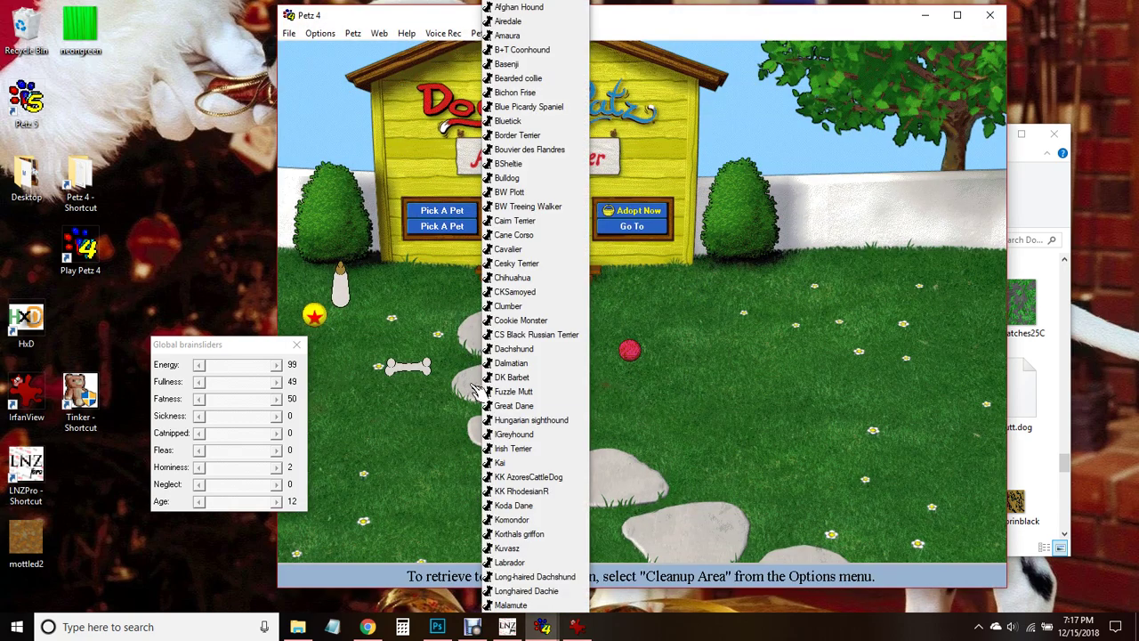
pyautogui.click(514, 391)
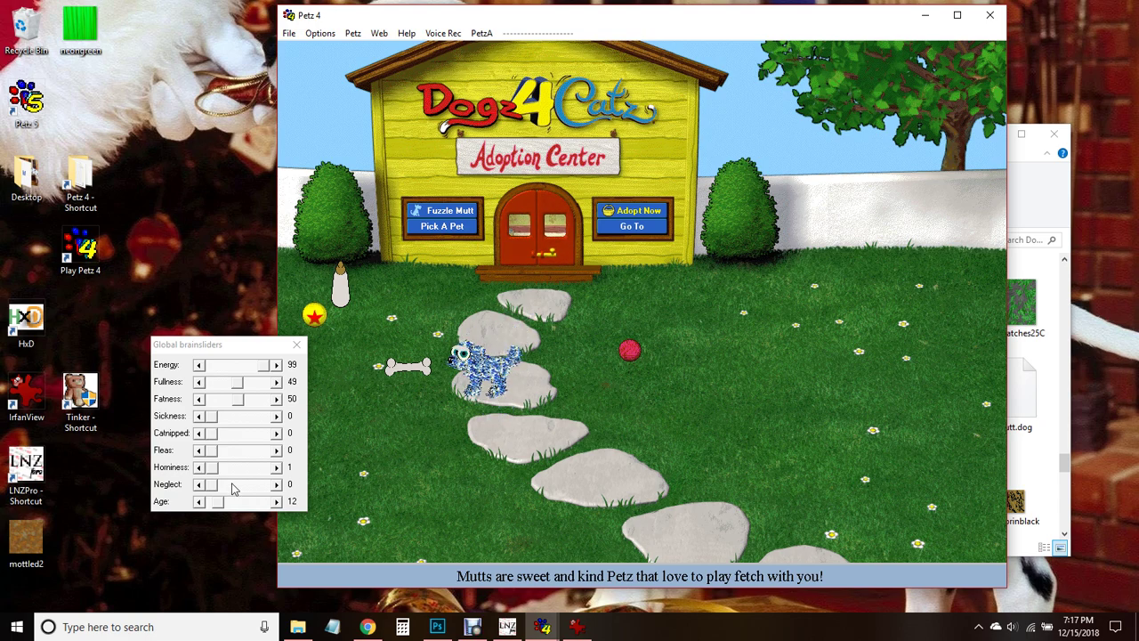
pyautogui.moveTo(210, 500); pyautogui.dragTo(264, 500)
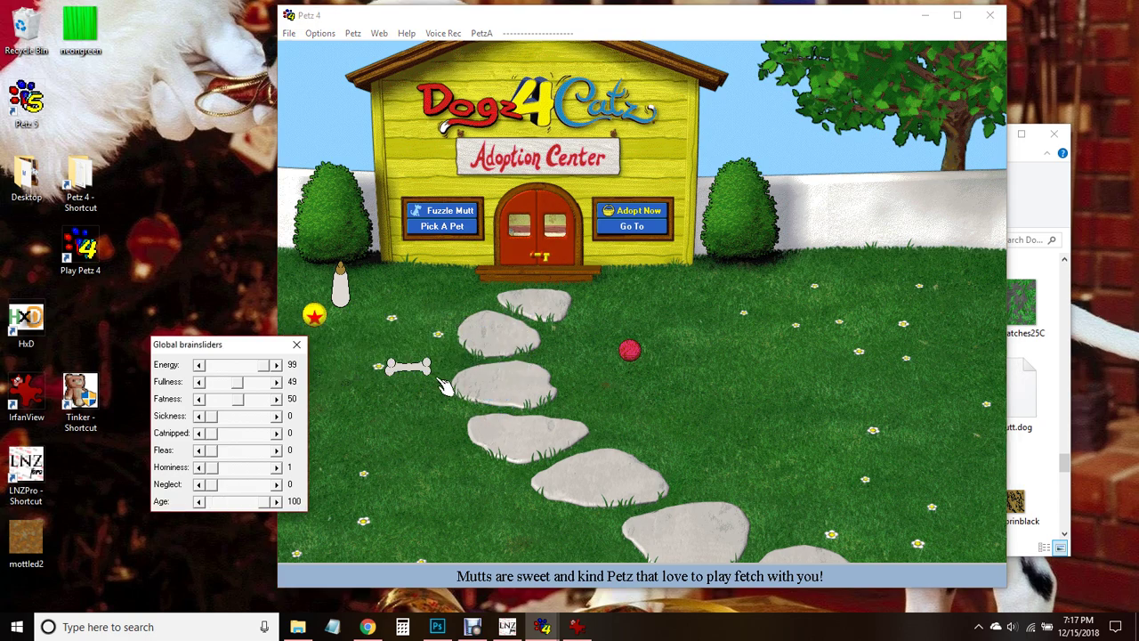
# Step: Pick up the Fuzzle Mutt to examine the painted texture on its coat, and minimize Petz 4
pyautogui.click(472, 391)
pyautogui.moveTo(755, 405); pyautogui.dragTo(523, 340)
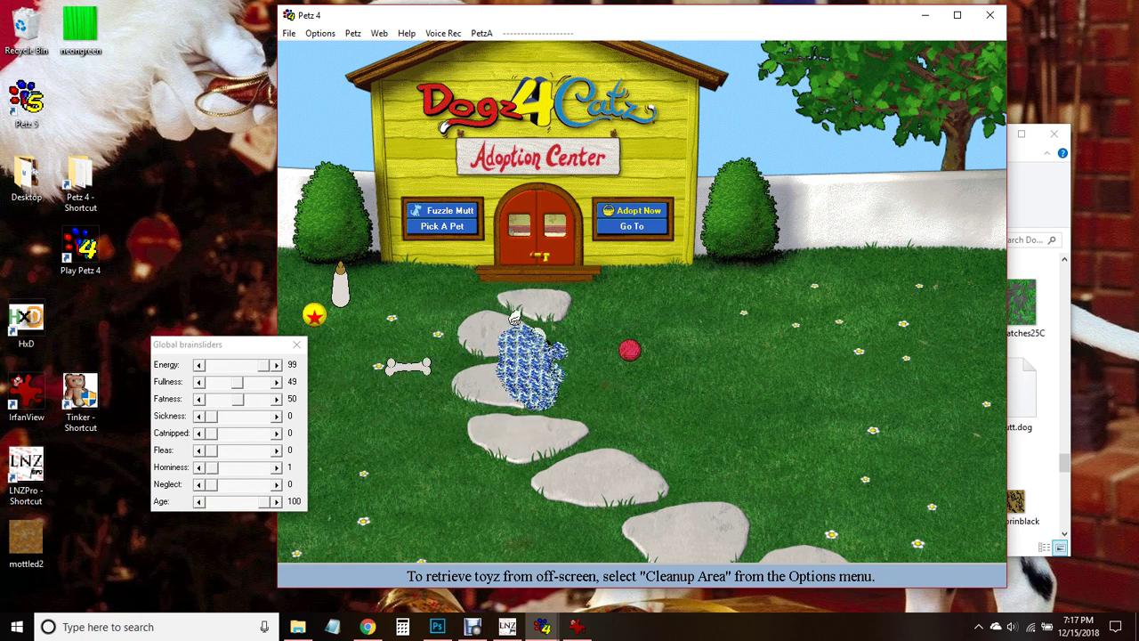
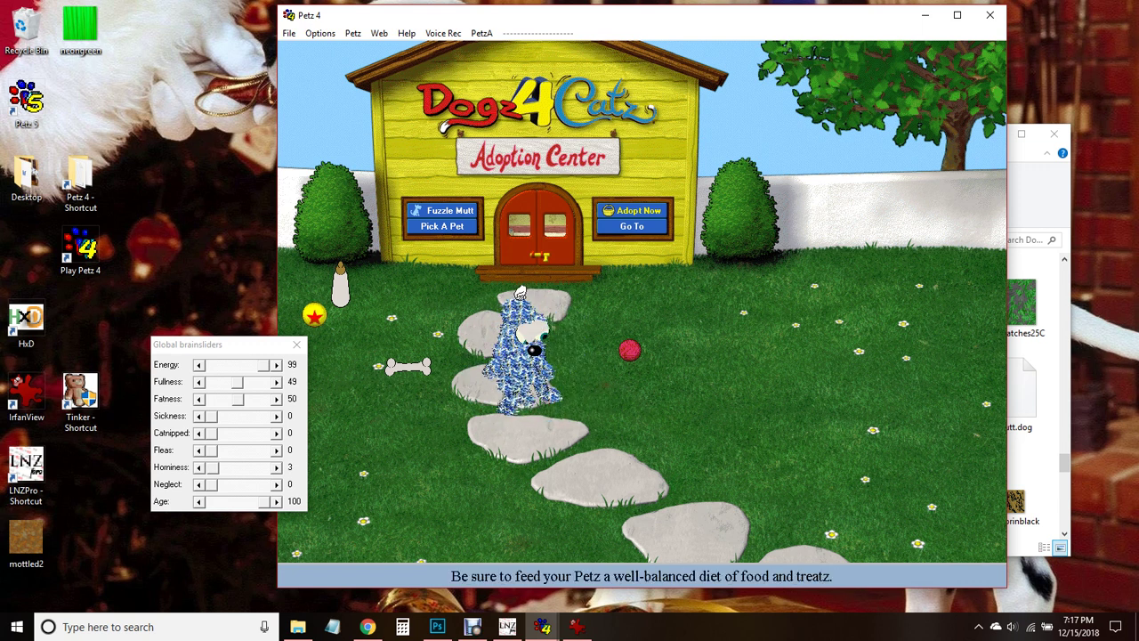
pyautogui.moveTo(520, 292); pyautogui.dragTo(522, 293)
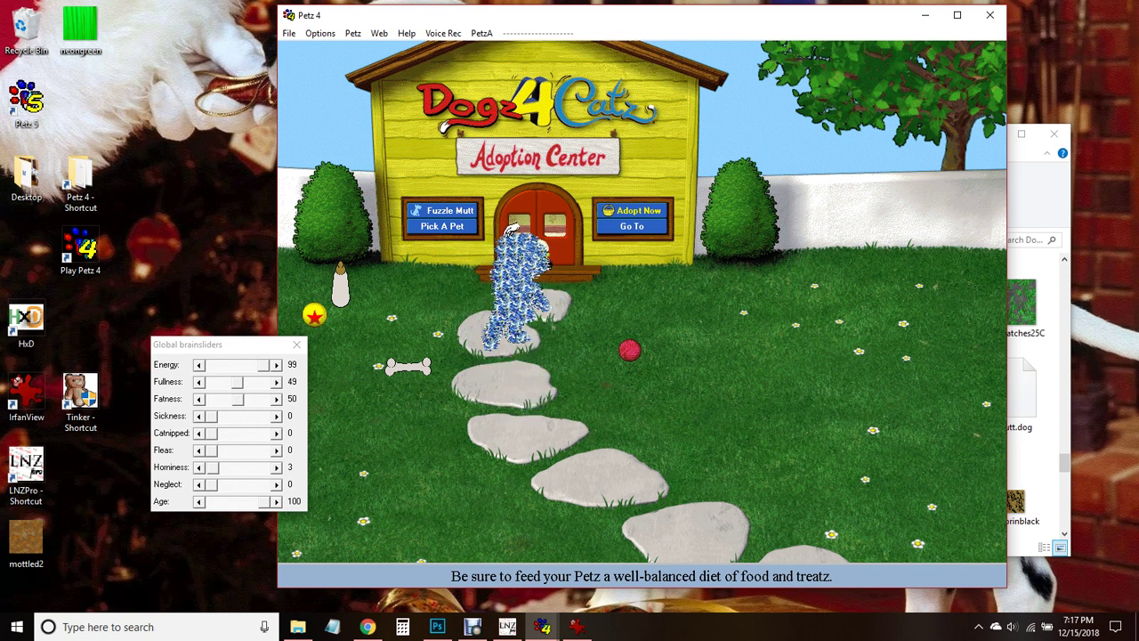
pyautogui.click(925, 16)
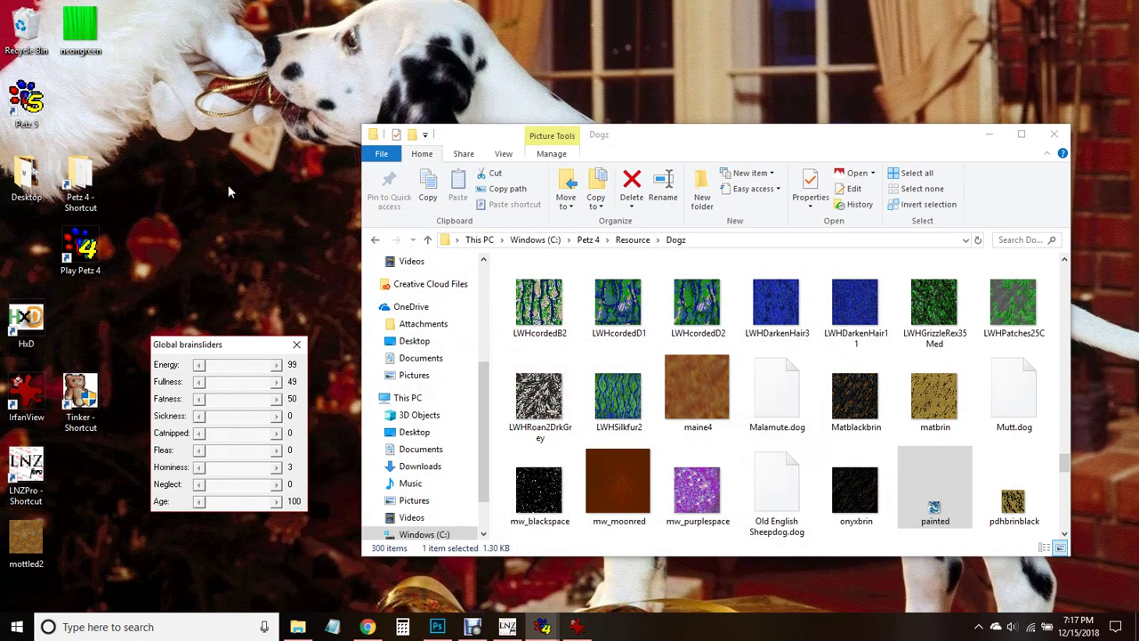
# Step: Minimize the Dogz folder and open the desktop neongreen image as a new document in Photoshop
pyautogui.click(96, 24)
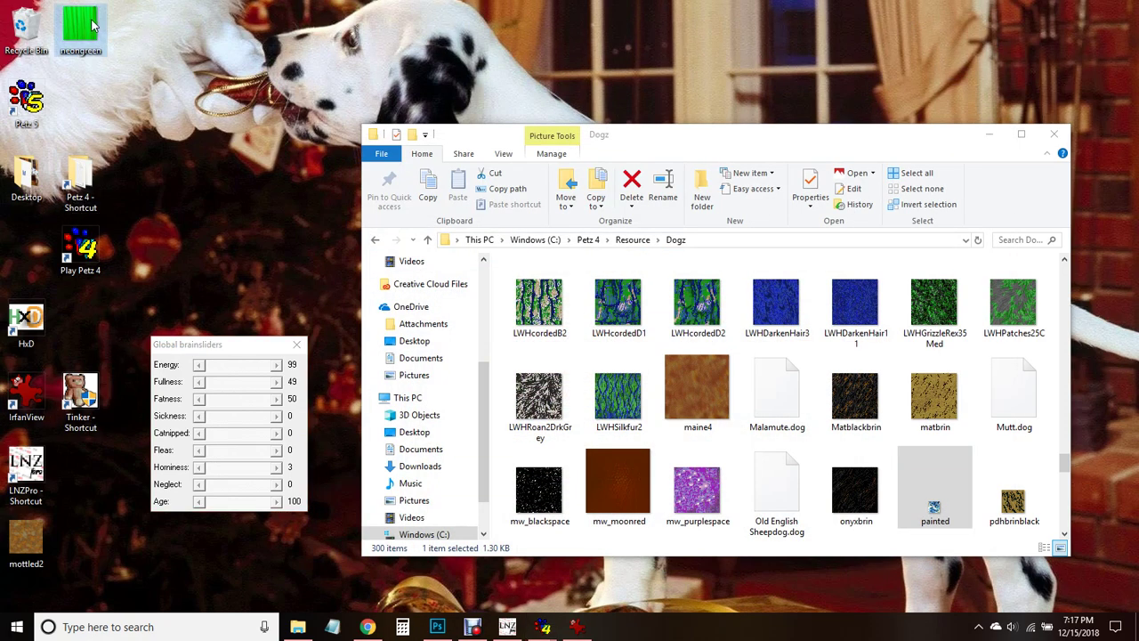
pyautogui.click(988, 135)
pyautogui.click(437, 626)
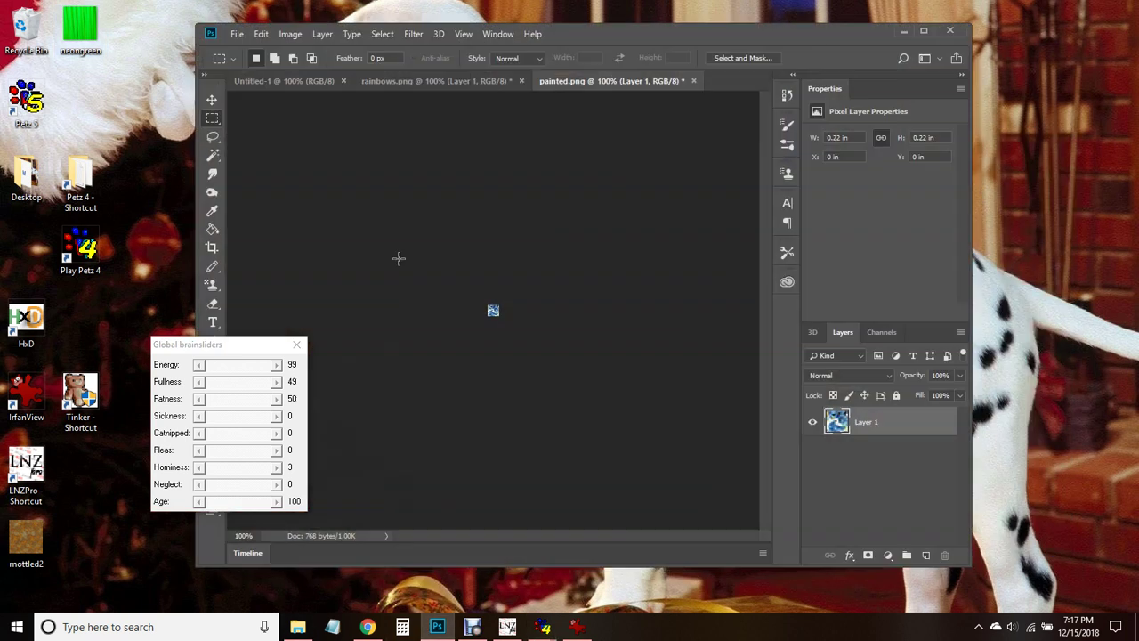
pyautogui.moveTo(93, 30); pyautogui.dragTo(721, 77)
# Step: Close rainbows.png and painted.png without saving their changes
pyautogui.click(407, 78)
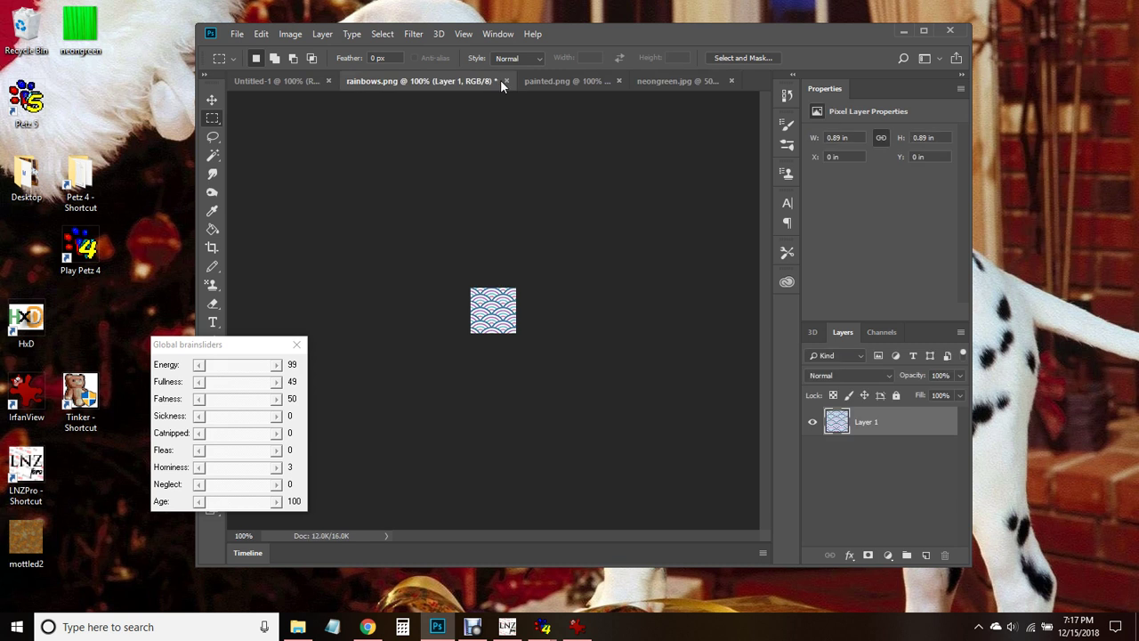
pyautogui.click(505, 81)
pyautogui.click(578, 240)
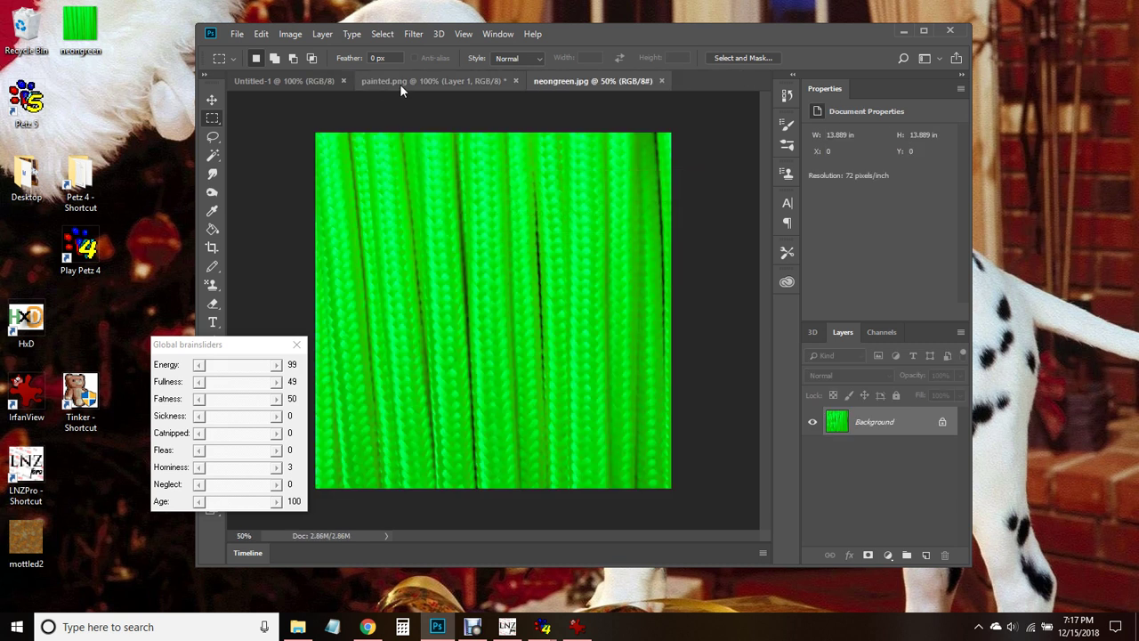
pyautogui.click(399, 81)
pyautogui.click(514, 81)
pyautogui.click(578, 237)
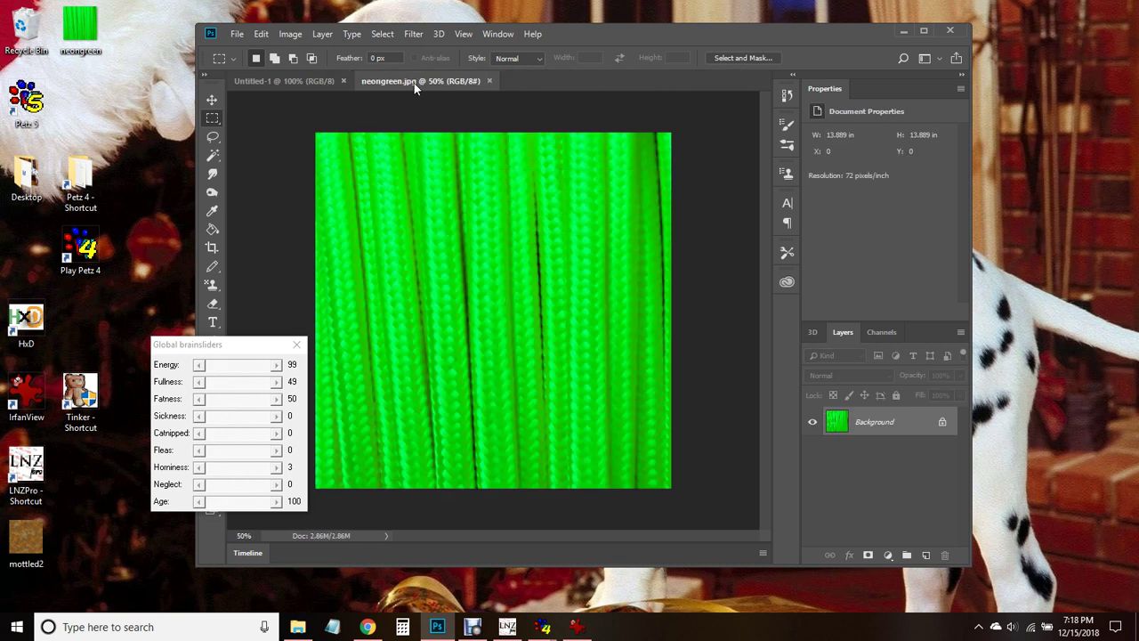
# Step: Preview neongreen.jpg at 400, 100 and 150 pixels square in Image Size, and resize it to 128 × 128 pixels
pyautogui.click(291, 33)
pyautogui.click(303, 135)
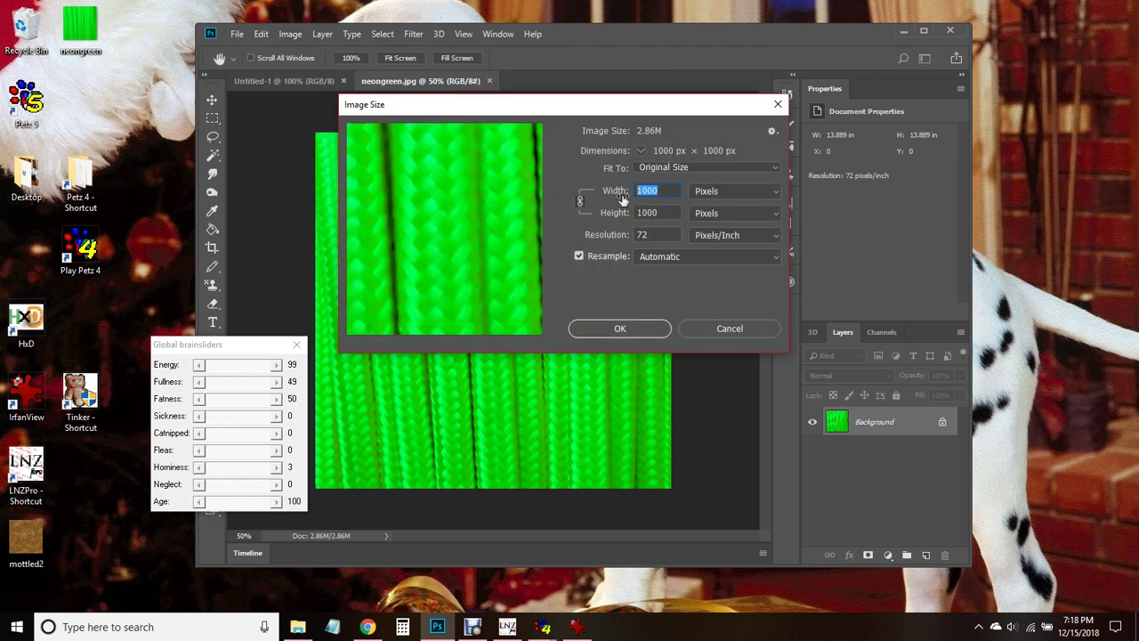
pyautogui.write('400')
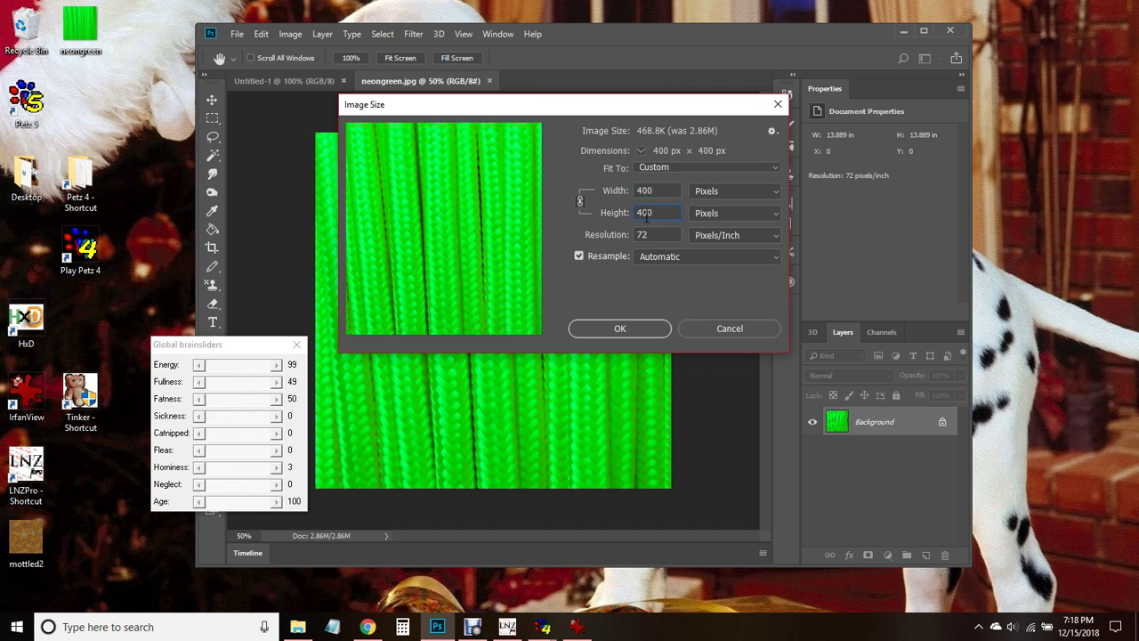
pyautogui.write('100')
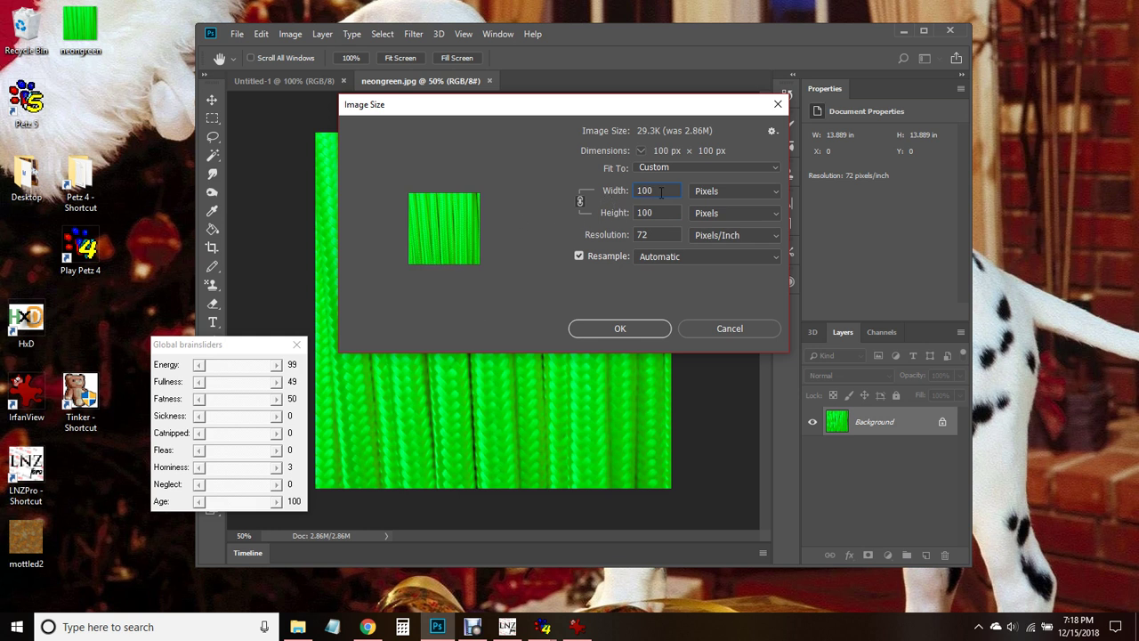
pyautogui.moveTo(661, 192); pyautogui.dragTo(605, 198)
pyautogui.write('150')
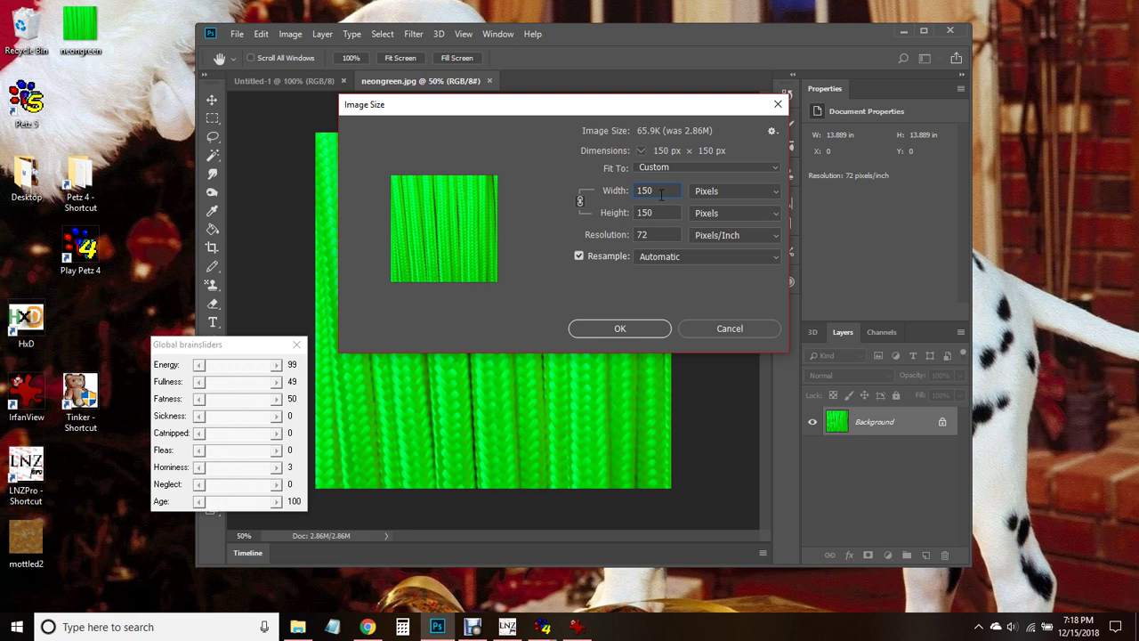
pyautogui.moveTo(653, 191); pyautogui.dragTo(548, 195)
pyautogui.write('128')
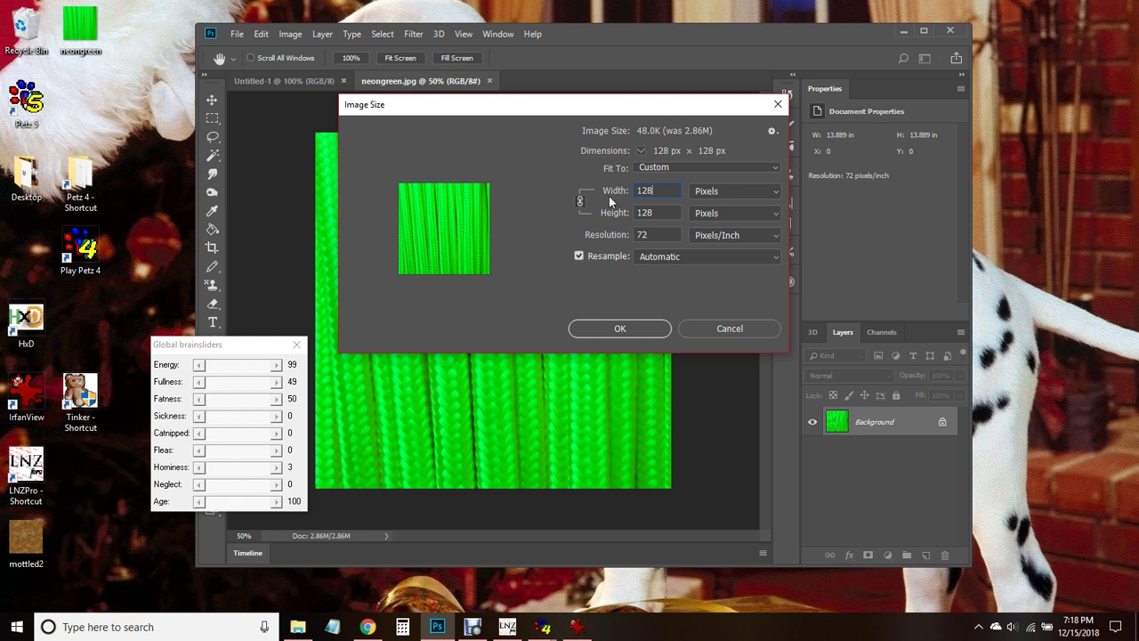
pyautogui.write('150')
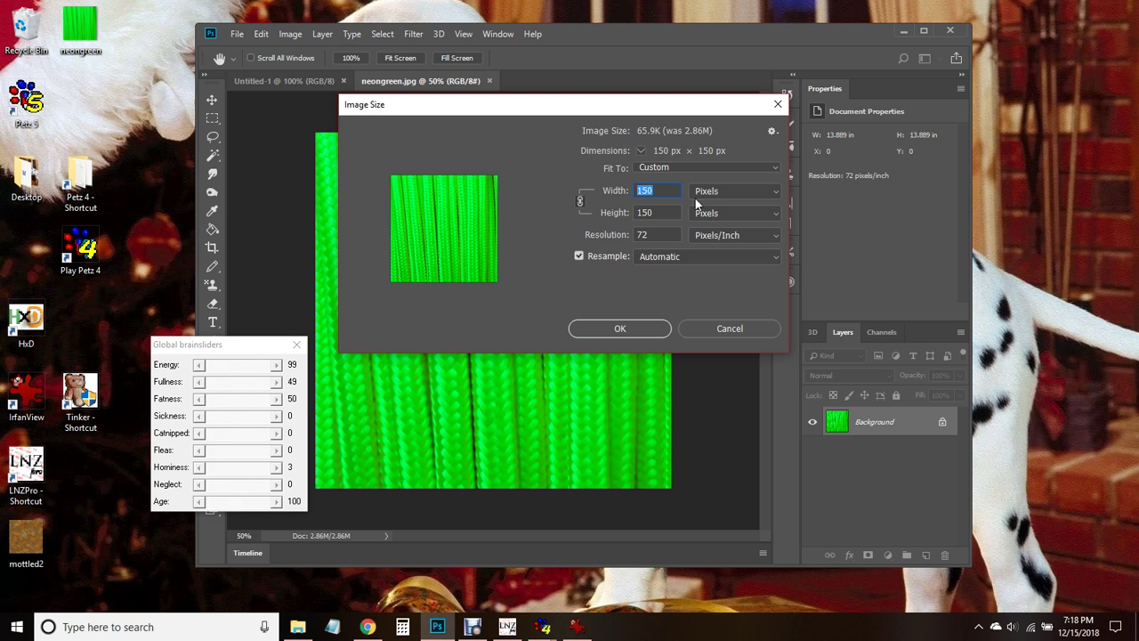
pyautogui.write('128')
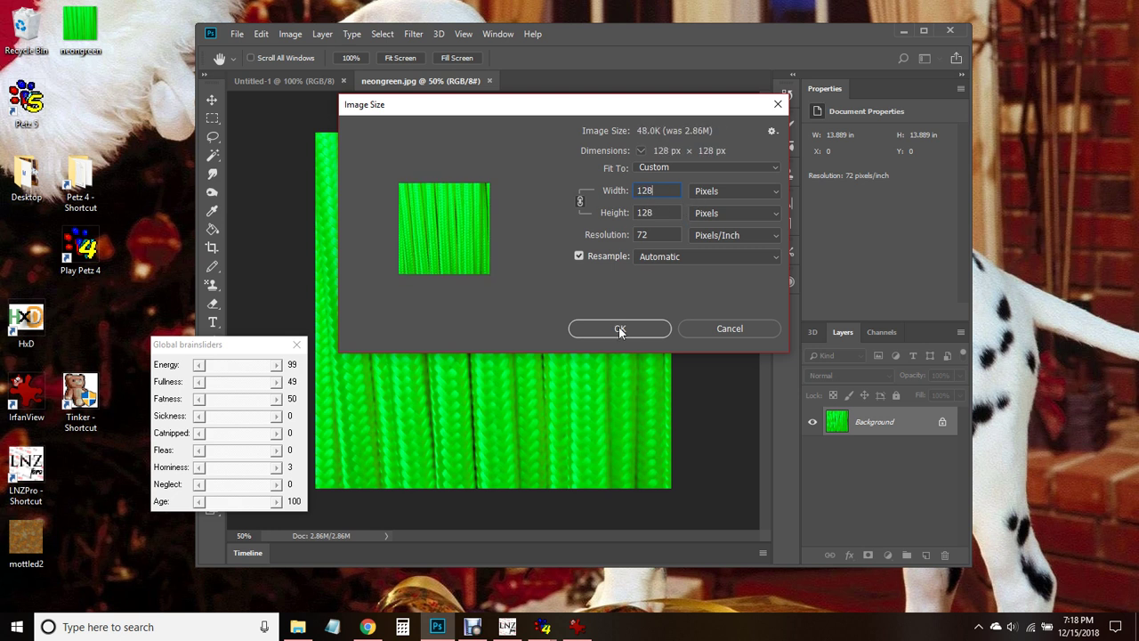
pyautogui.click(620, 329)
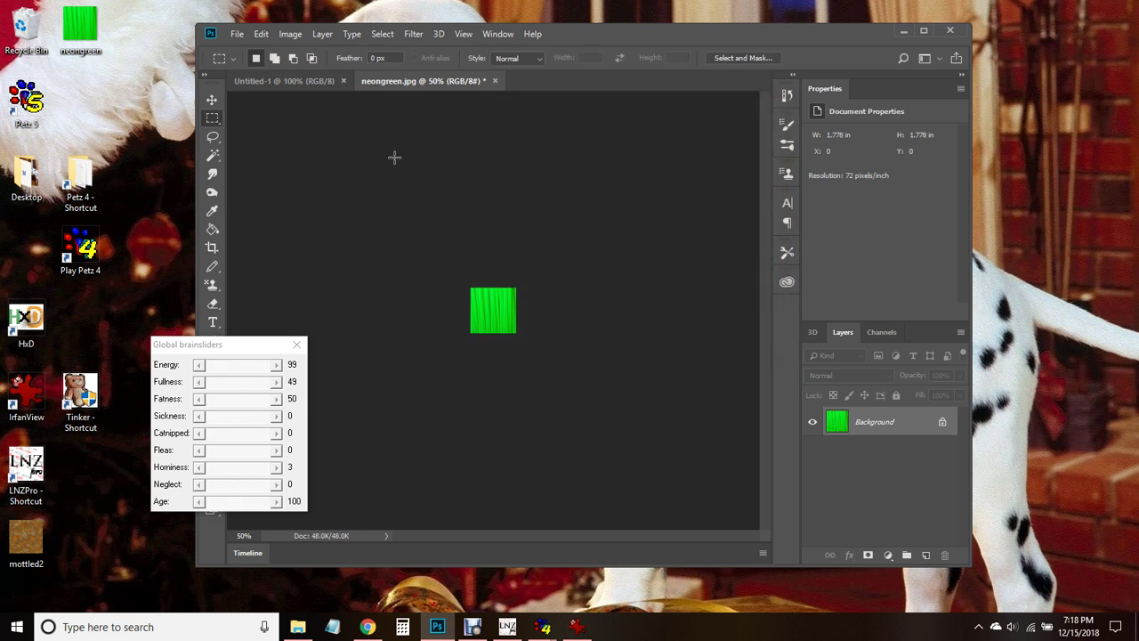
pyautogui.hotkey('ctrl', '1')
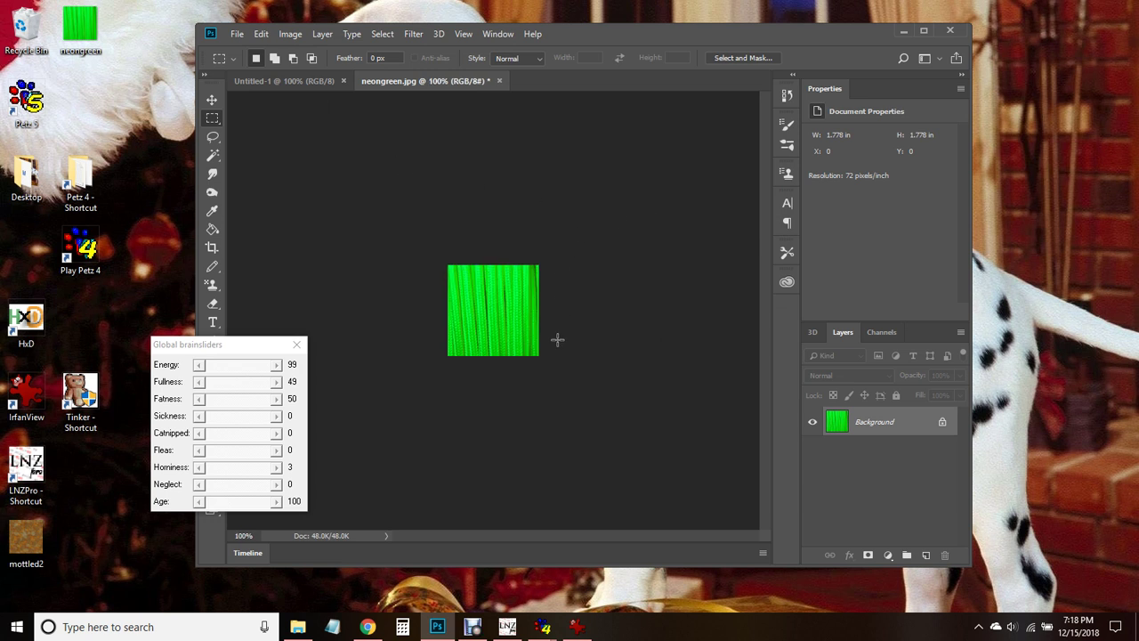
# Step: Save the resized neongreen image to the Desktop as a 24-bit Windows BMP, and minimize Photoshop
pyautogui.click(237, 34)
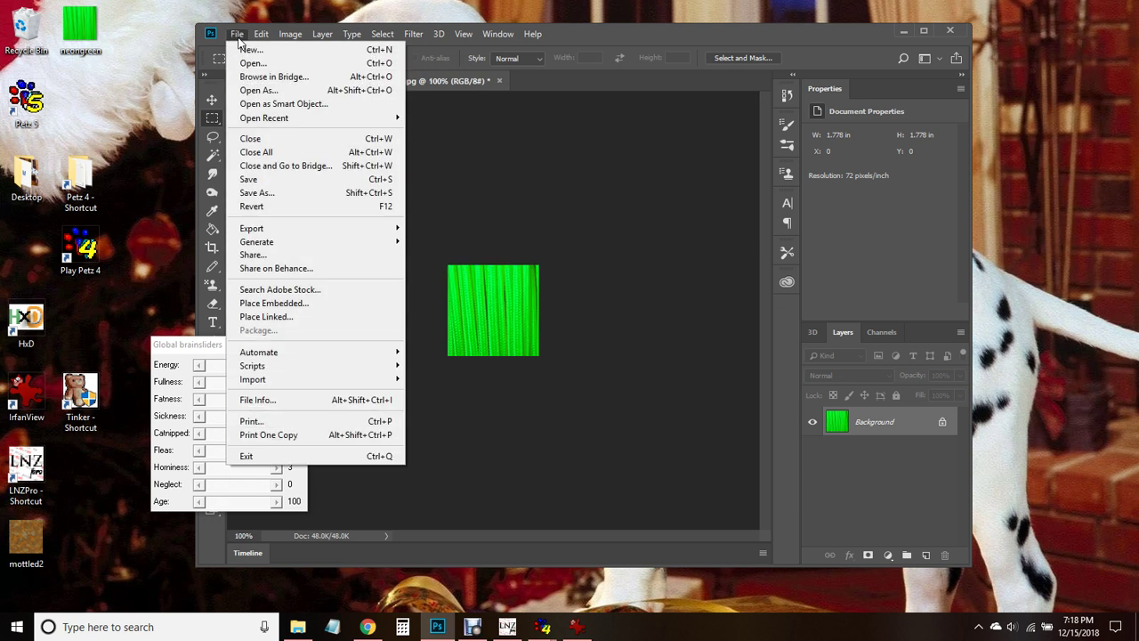
pyautogui.click(267, 192)
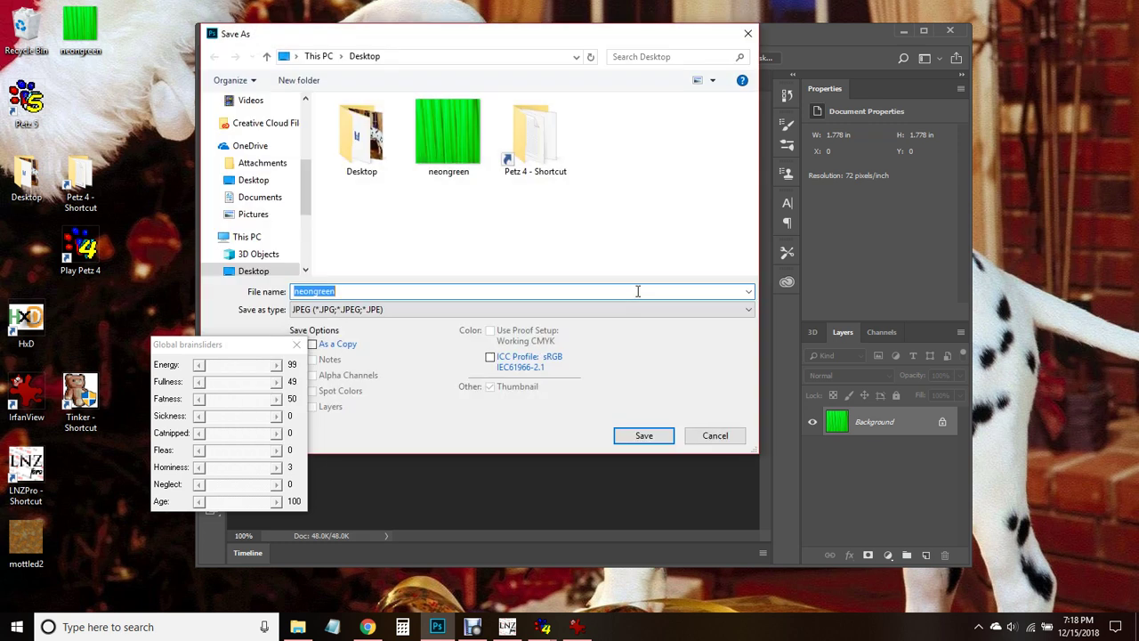
pyautogui.click(402, 309)
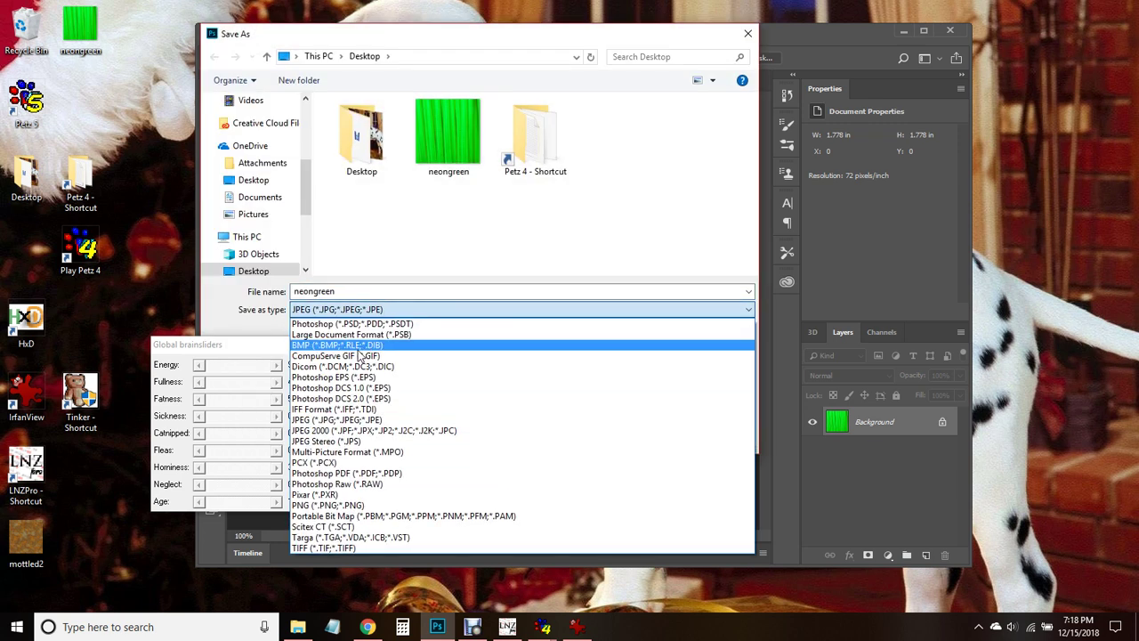
pyautogui.click(365, 346)
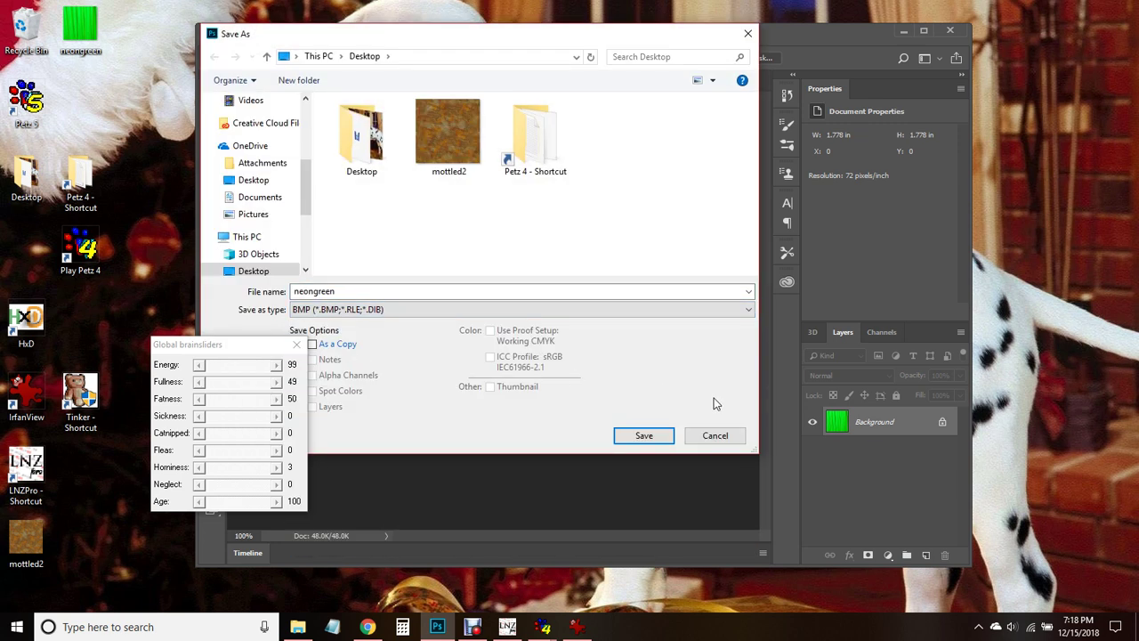
pyautogui.click(642, 437)
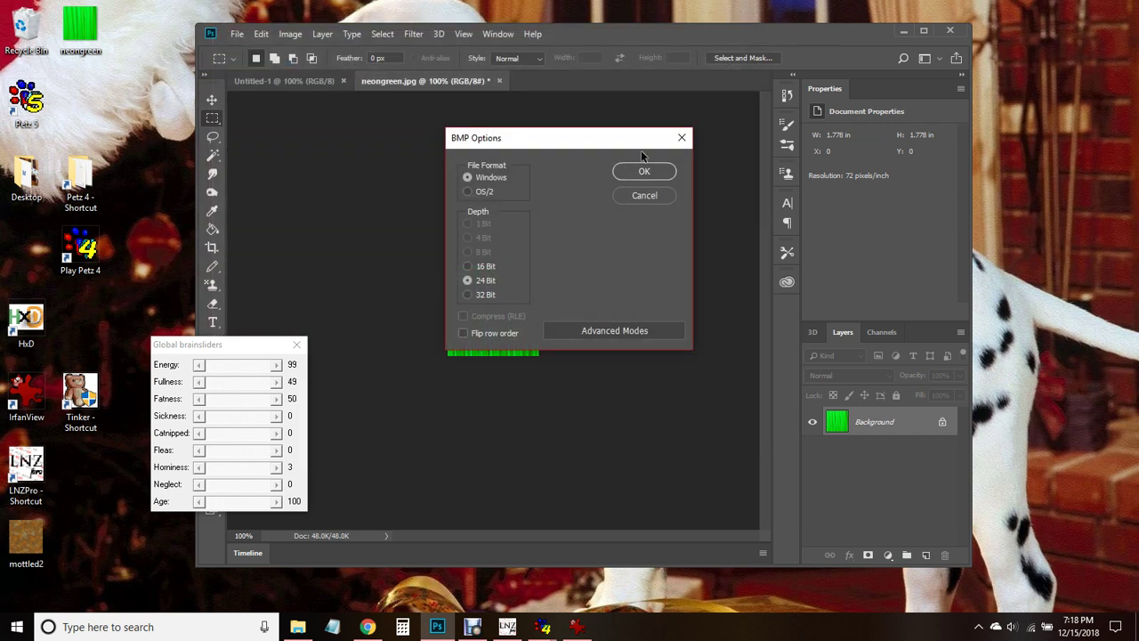
pyautogui.click(644, 170)
pyautogui.click(902, 30)
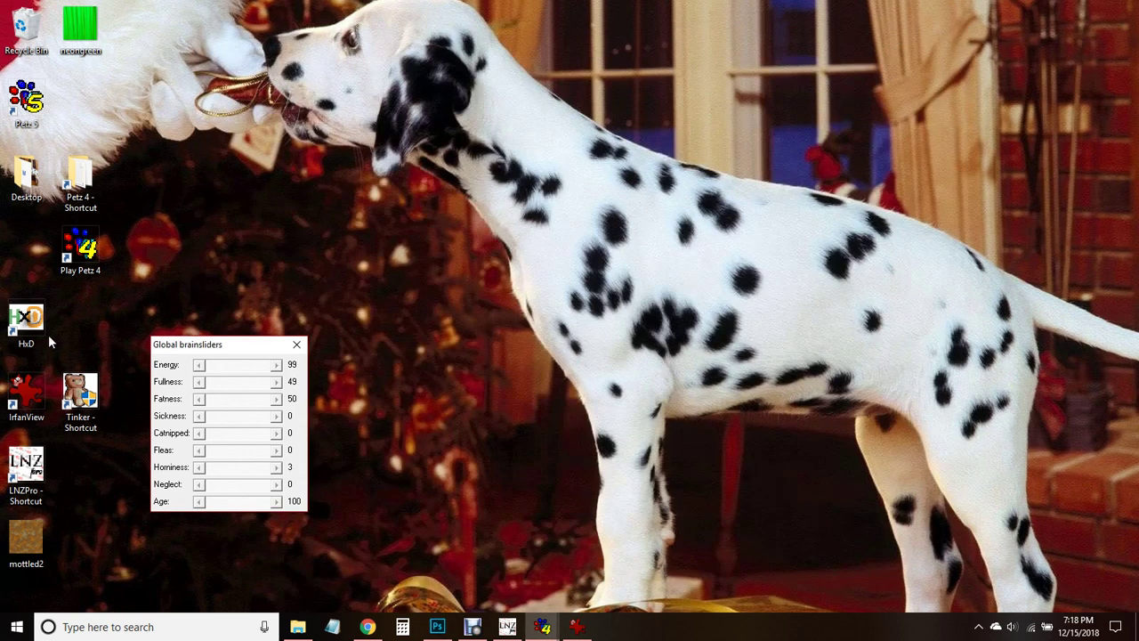
# Step: View the desktop neongreen.jpg in IrfanView to check its dimensions and colour depth, and dismiss the window
pyautogui.doubleClick(34, 392)
pyautogui.moveTo(80, 27); pyautogui.dragTo(472, 332)
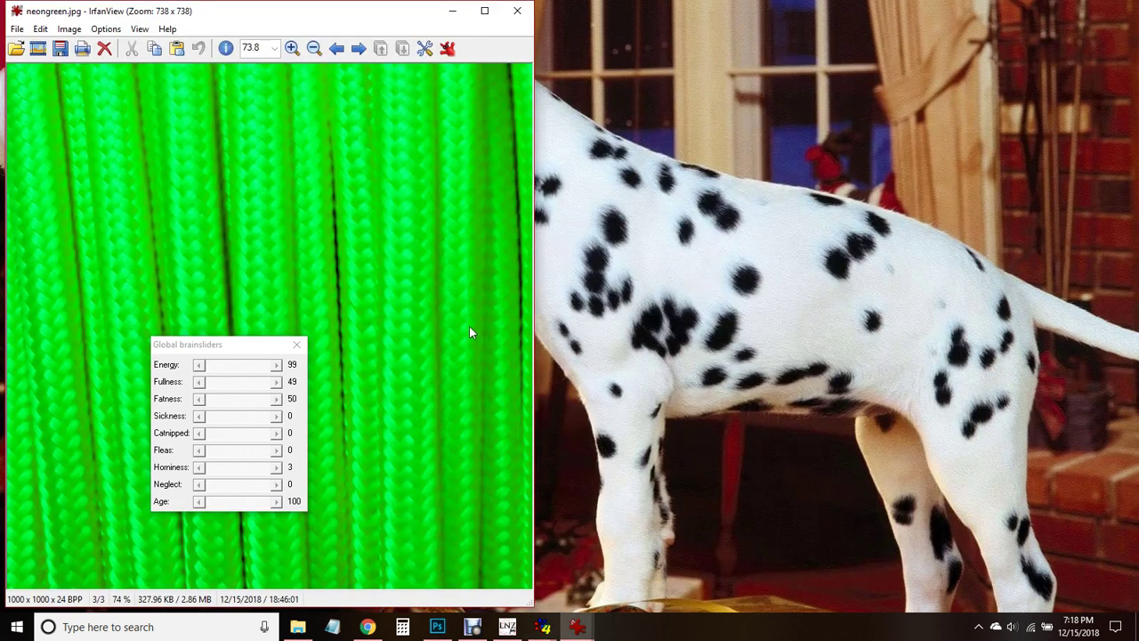
pyautogui.moveTo(373, 16); pyautogui.dragTo(536, 31)
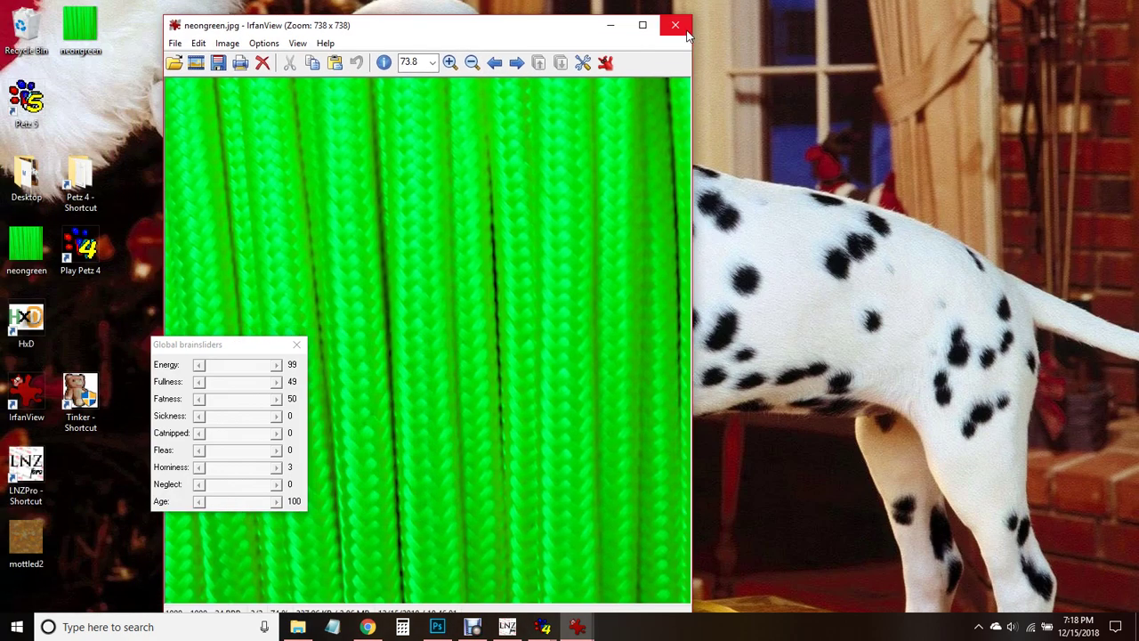
pyautogui.click(615, 26)
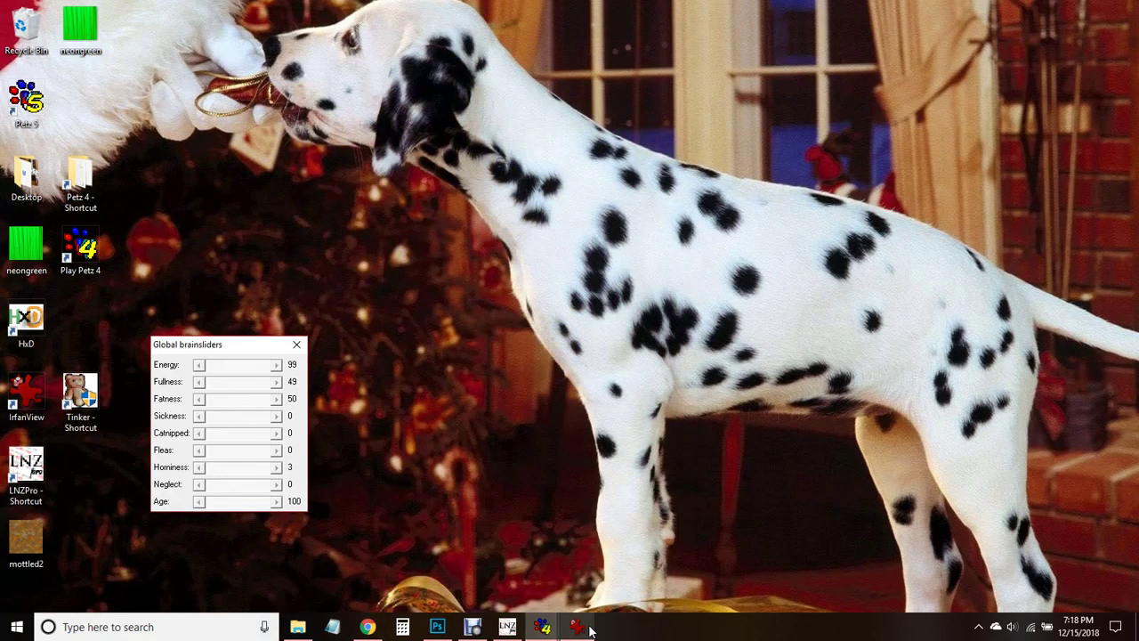
# Step: Switch to Photoshop and check the pixel dimensions of neongreen.bmp in Image Size without changing them
pyautogui.click(437, 626)
pyautogui.click(290, 34)
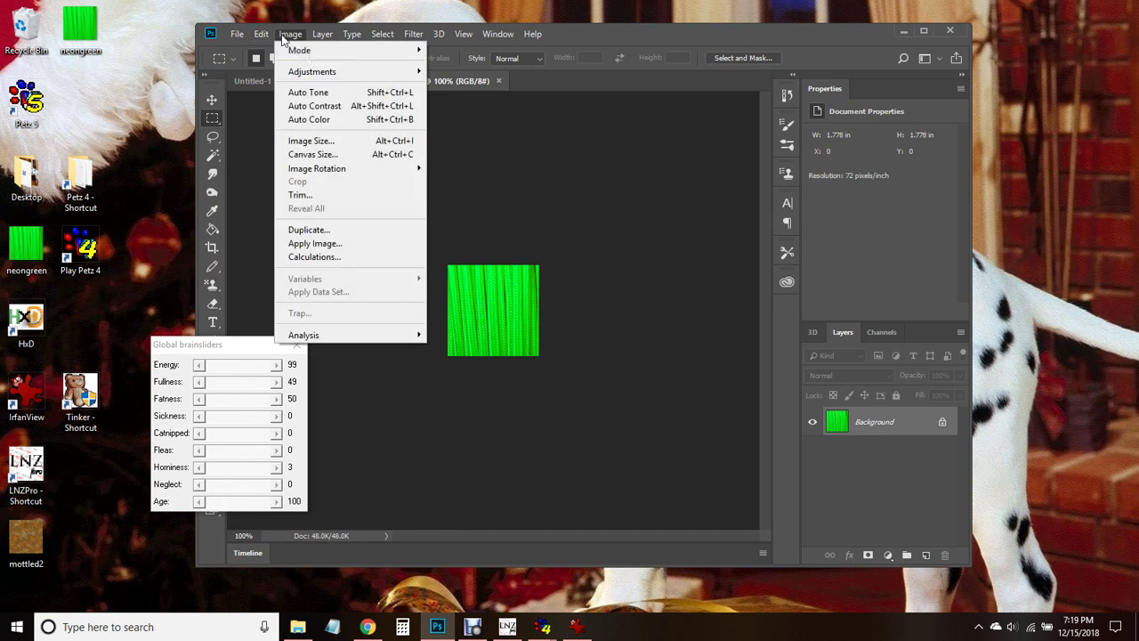
pyautogui.click(326, 145)
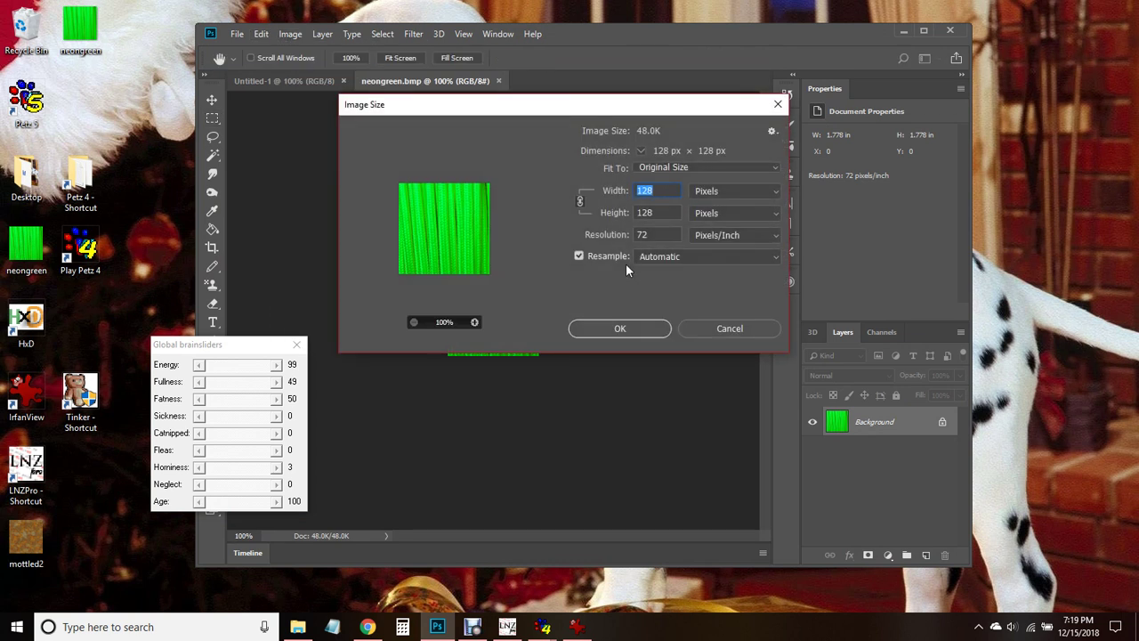
pyautogui.press('Escape')
# Step: Move the original neongreen JPG to the Recycle Bin and open the desktop neongreen.bmp in IrfanView
pyautogui.moveTo(90, 45); pyautogui.dragTo(26, 28)
pyautogui.click(577, 627)
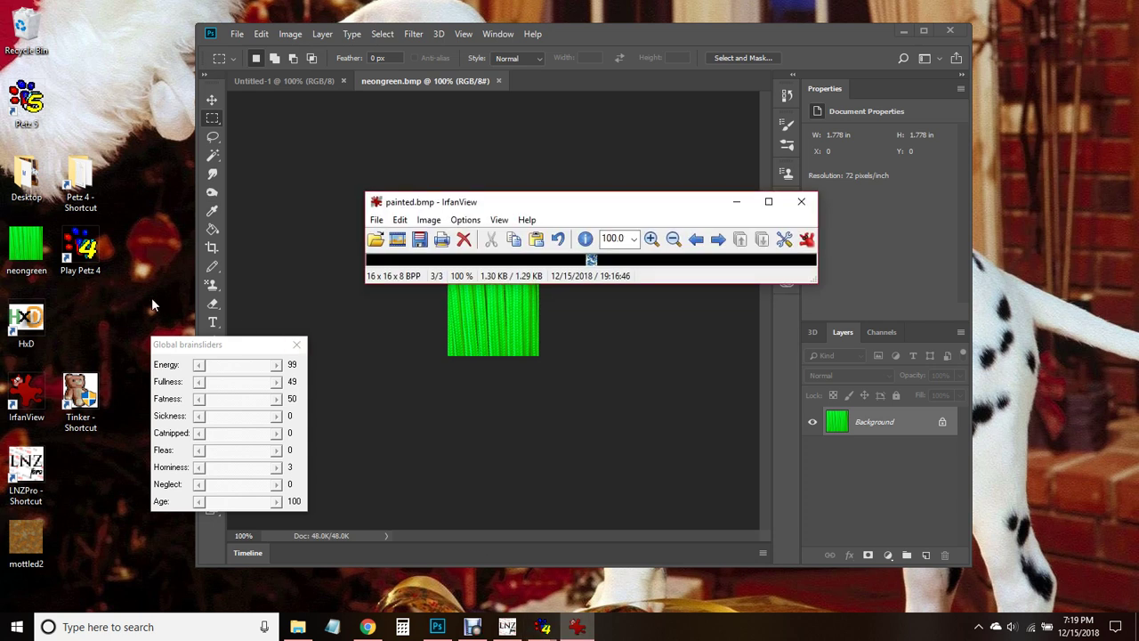
pyautogui.moveTo(26, 254); pyautogui.dragTo(80, 251)
pyautogui.click(902, 32)
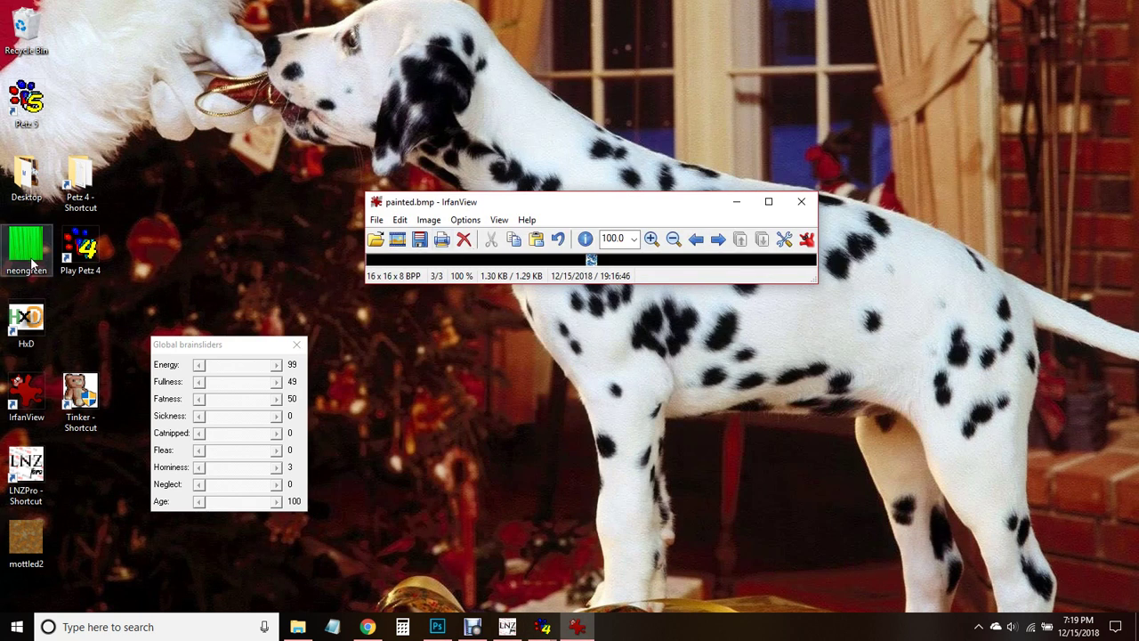
pyautogui.click(531, 258)
pyautogui.moveTo(583, 265); pyautogui.dragTo(584, 267)
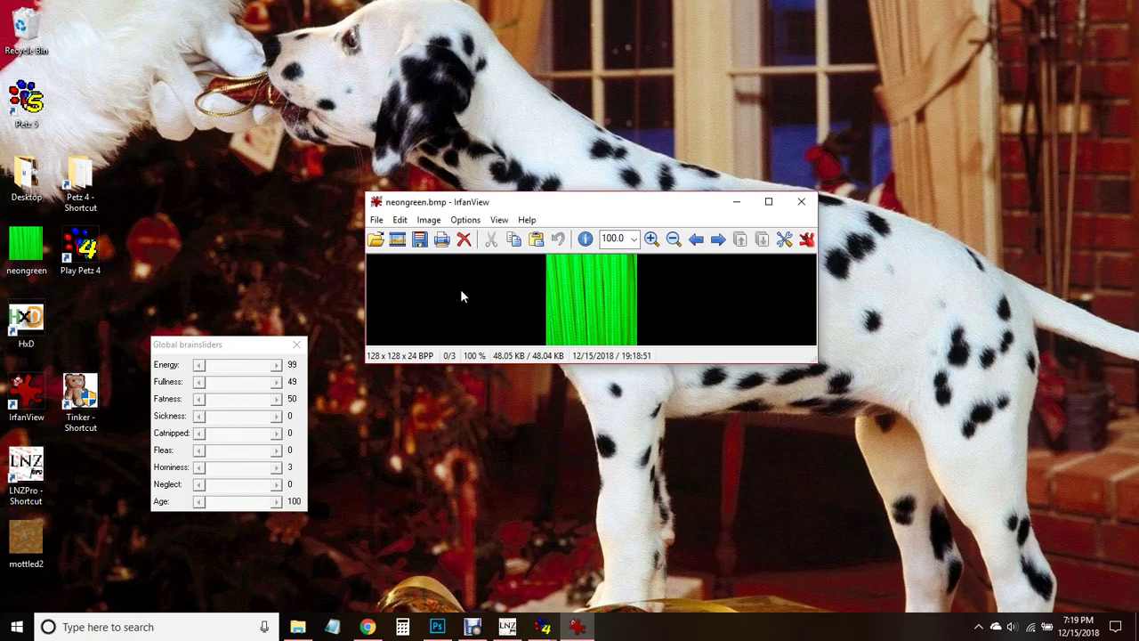
# Step: Save neongreen as a Windows Bitmap over the existing neongreen.bmp on the Desktop
pyautogui.click(377, 220)
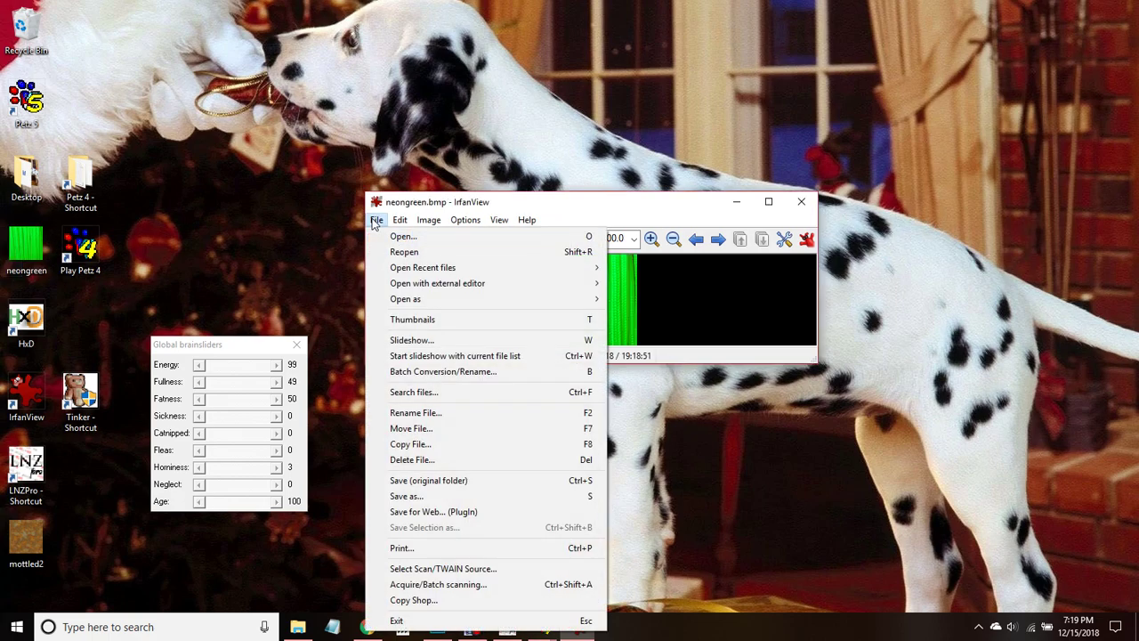
pyautogui.click(439, 479)
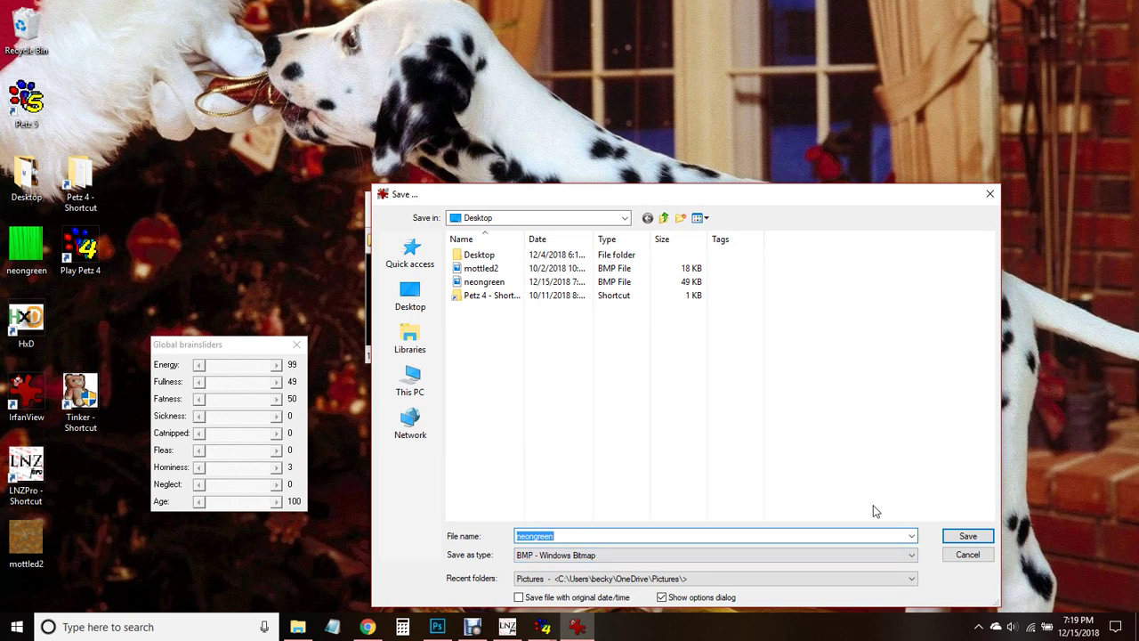
pyautogui.click(965, 536)
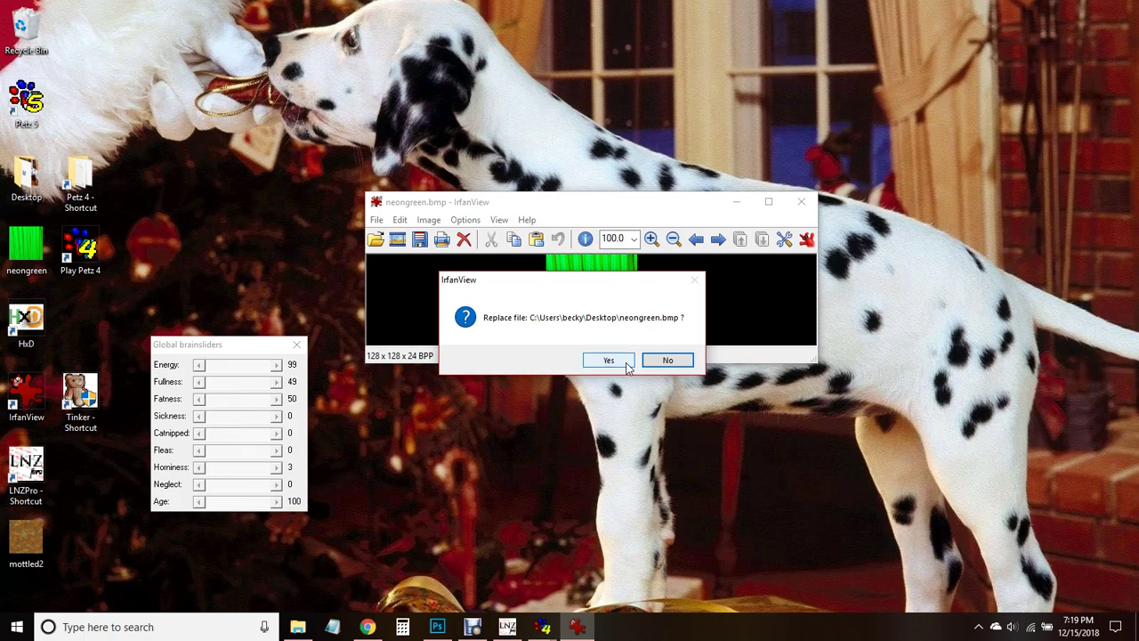
pyautogui.click(609, 360)
# Step: Decrease neongreen.bmp to 256 colors (8 BPP), save it over the existing desktop file, and close IrfanView
pyautogui.click(428, 220)
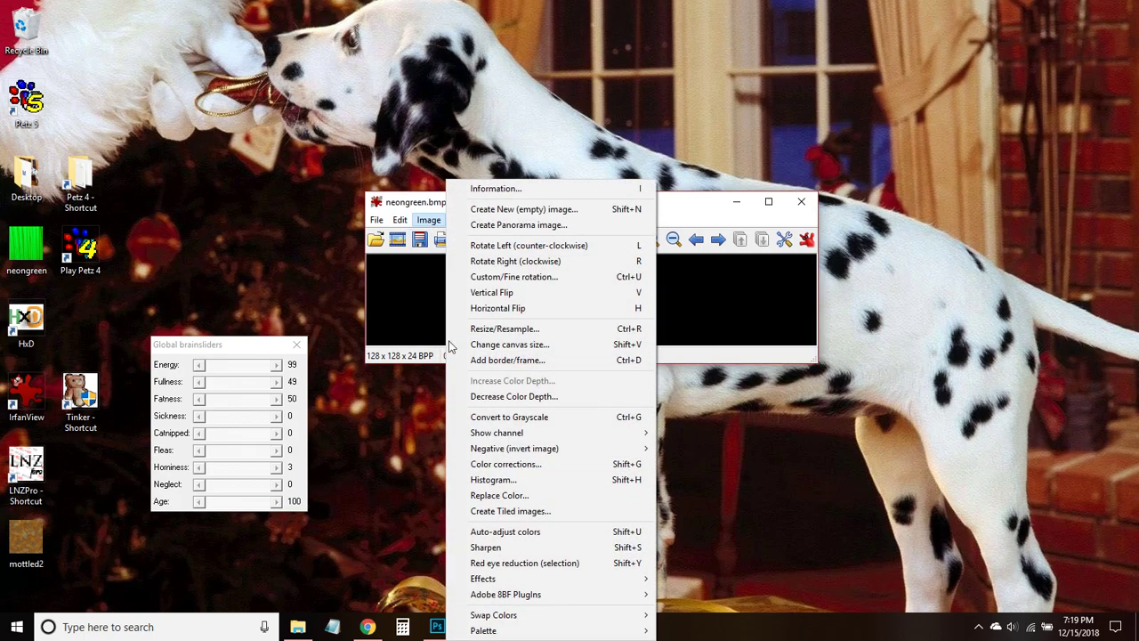
pyautogui.click(578, 396)
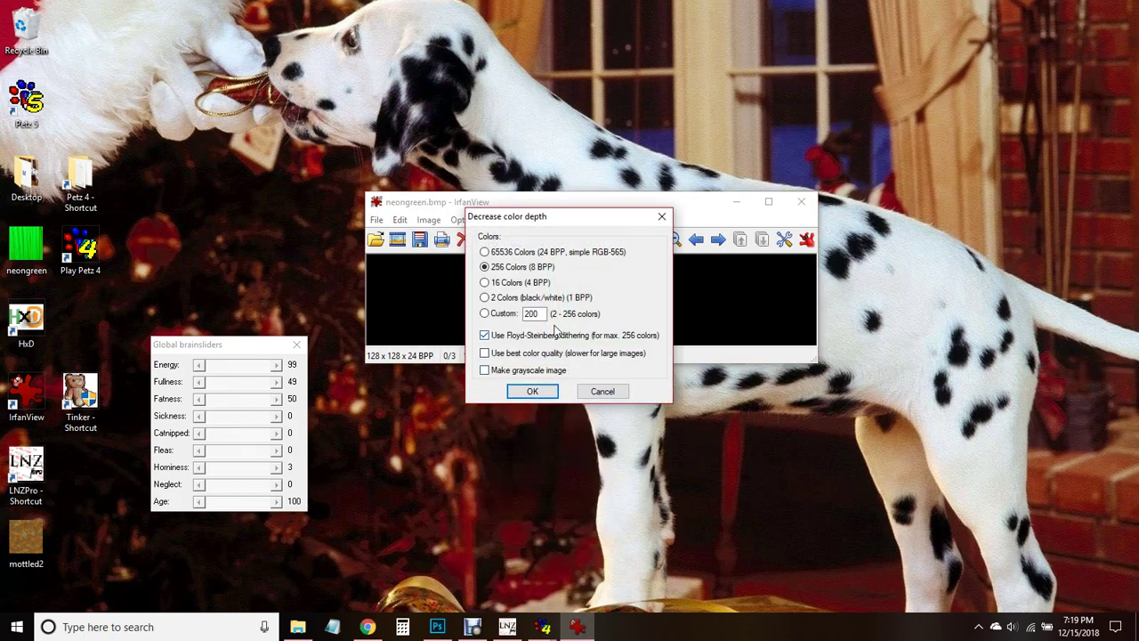
pyautogui.click(532, 392)
pyautogui.click(376, 220)
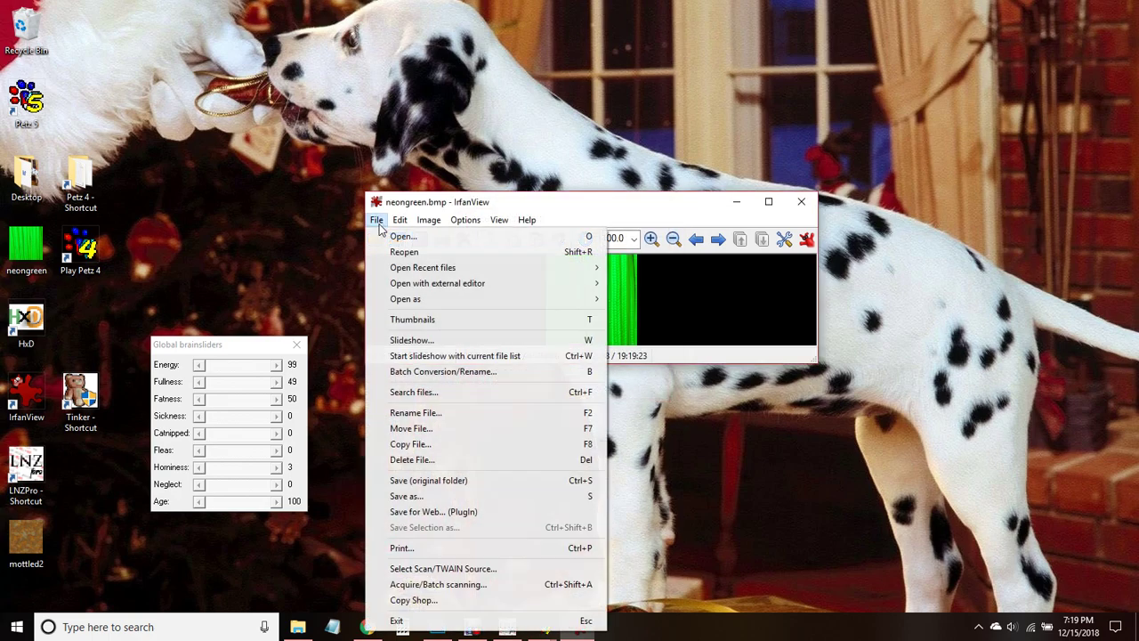
pyautogui.click(438, 495)
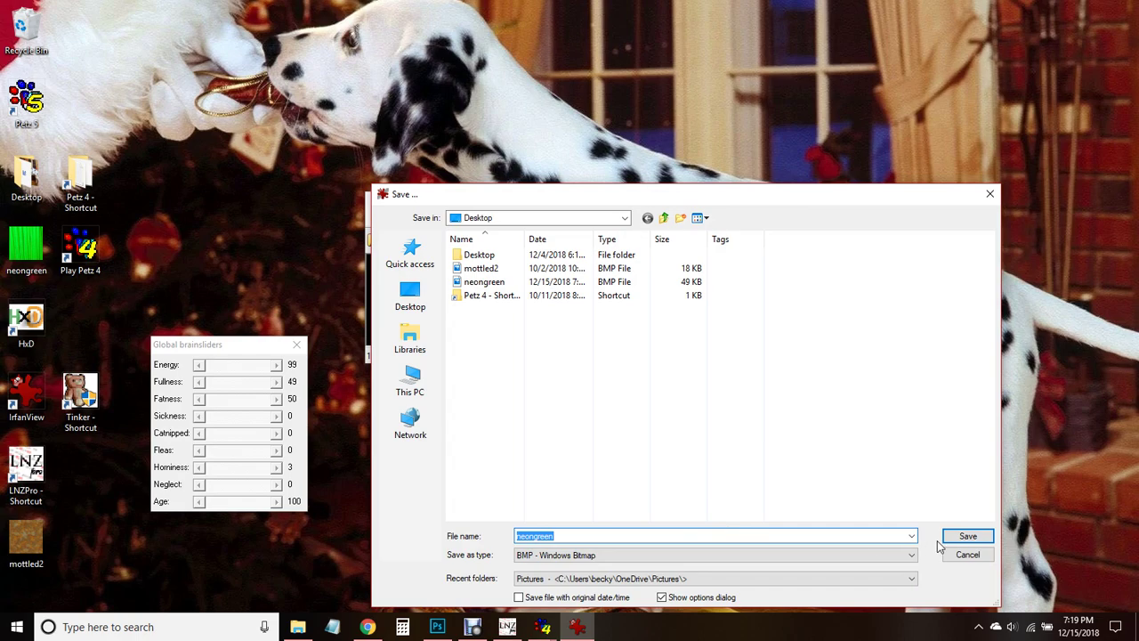
pyautogui.click(957, 536)
pyautogui.click(611, 359)
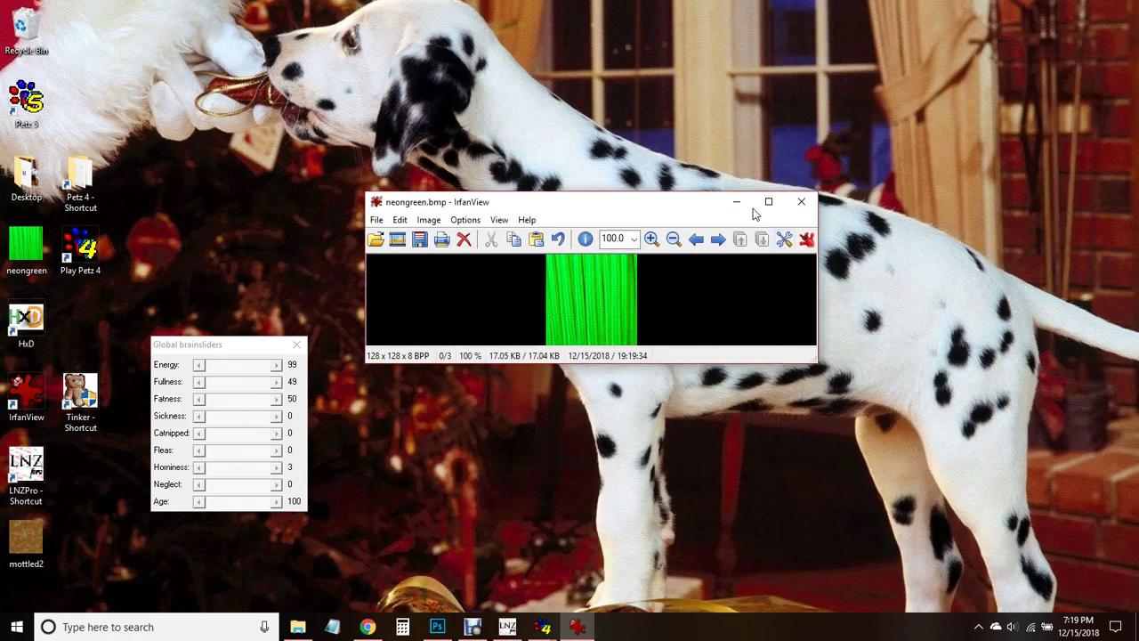
pyautogui.click(801, 202)
# Step: In LNZ Pro, change both Texture List entries of Fuzzle Mutt.dog from painted.bmp to neongreen.bmp, save the file, and minimize the editor
pyautogui.click(512, 623)
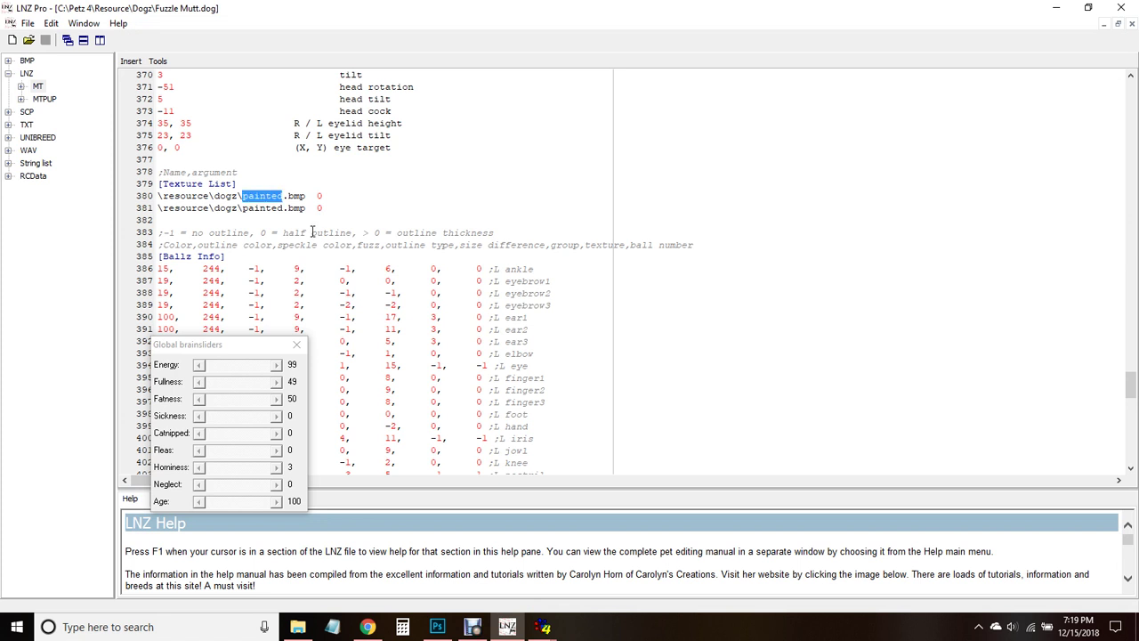
pyautogui.write('neongreen')
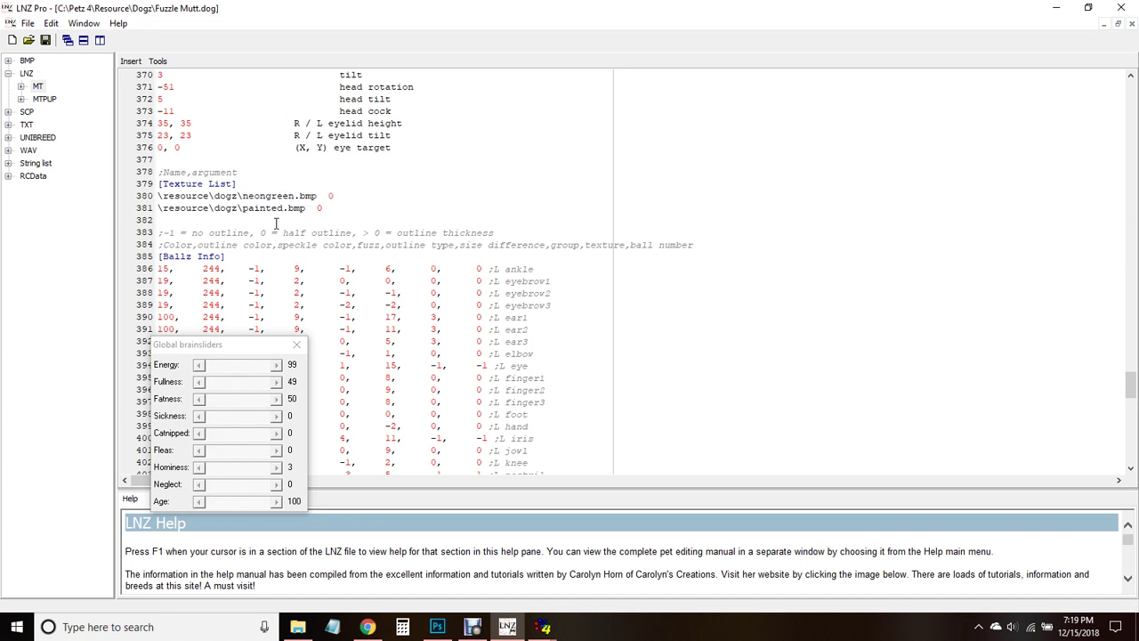
pyautogui.doubleClick(266, 207)
pyautogui.write('green')
pyautogui.click(46, 40)
pyautogui.click(1056, 7)
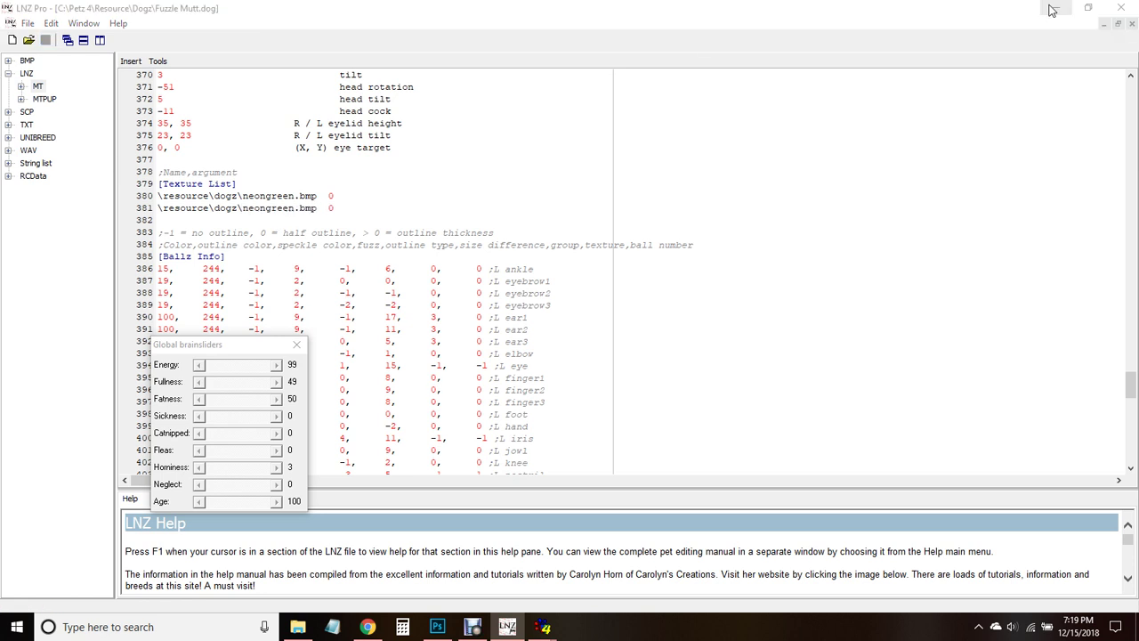
# Step: Move neongreen.bmp from the Desktop into the Petz 4 Resource Dogz folder and refresh the folder view
pyautogui.click(297, 627)
pyautogui.hotkey('ctrl', 'v')
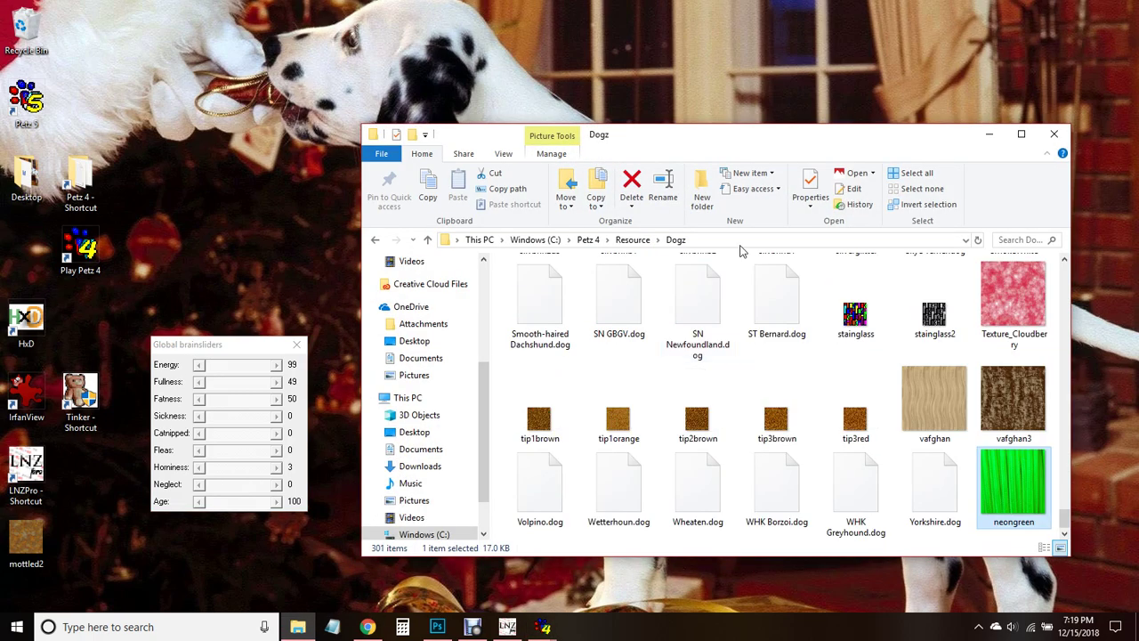
pyautogui.click(977, 240)
# Step: Launch Petz 4 and bring the Fuzzle Mutt out at the Adoption Center
pyautogui.doubleClick(80, 249)
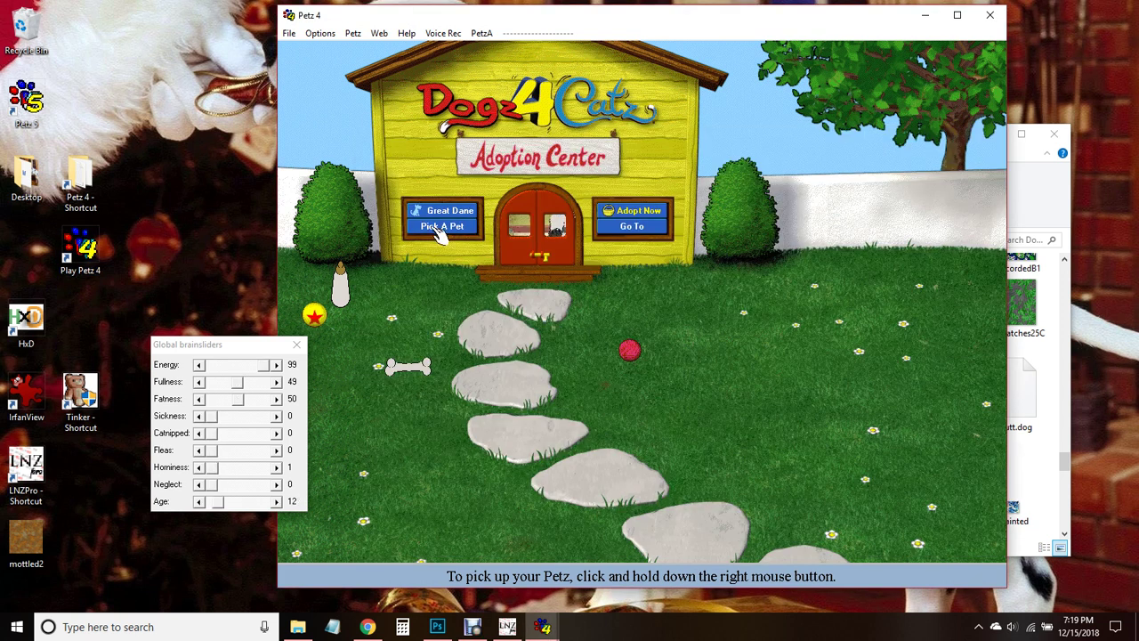
pyautogui.click(450, 233)
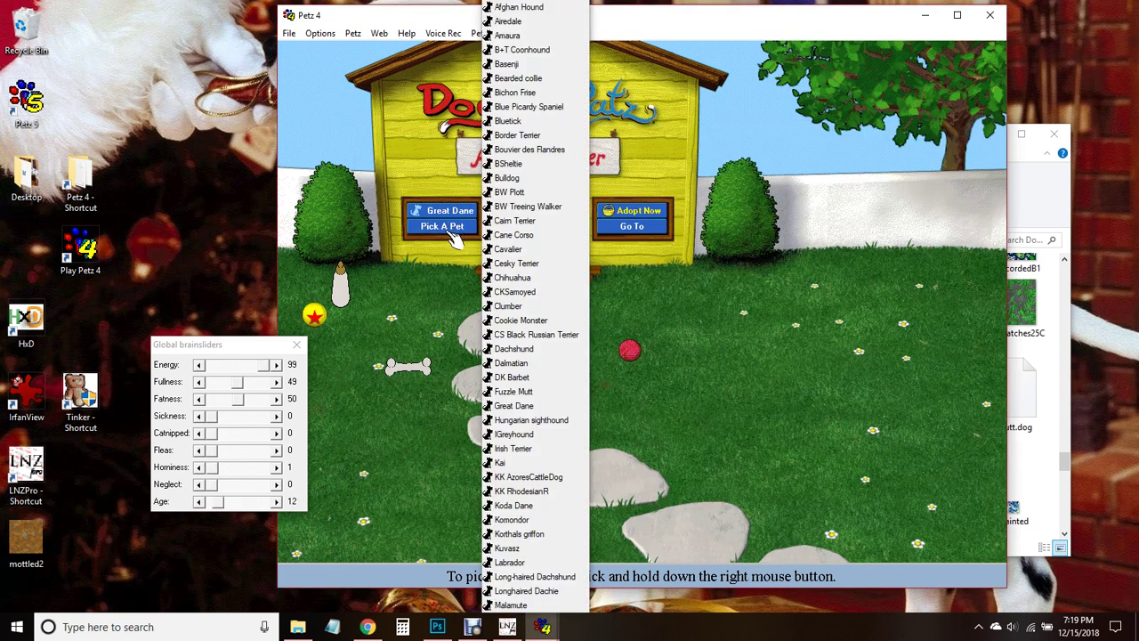
pyautogui.click(498, 392)
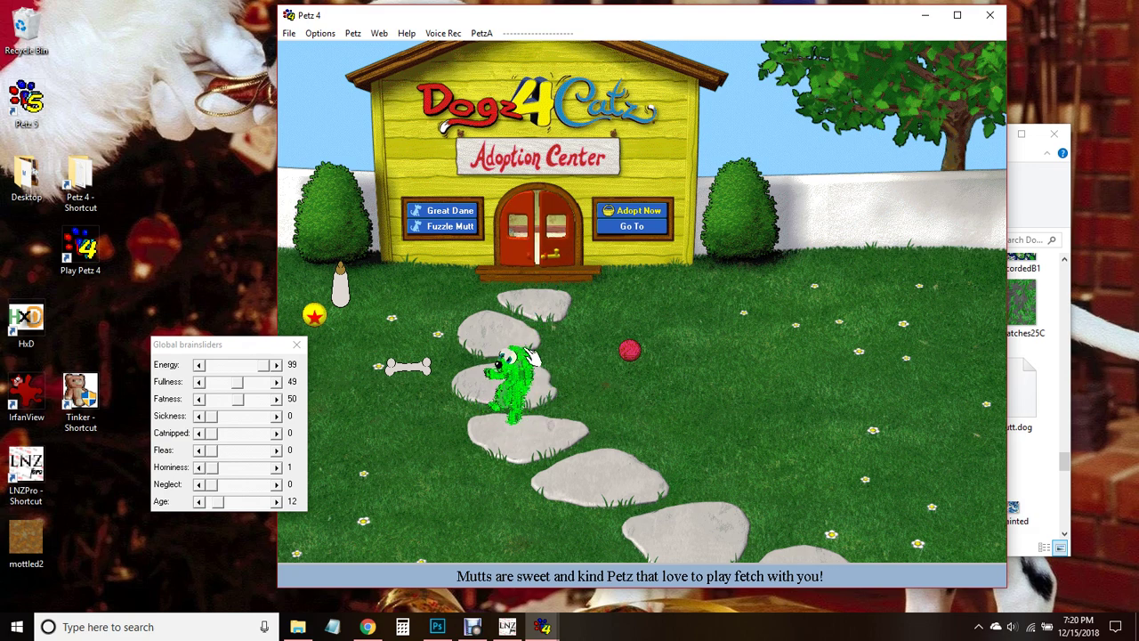
# Step: Set the Fuzzle Mutt's age to 100, pick it up to examine the neongreen texture on its coat, and minimize Petz 4
pyautogui.moveTo(218, 501); pyautogui.dragTo(272, 501)
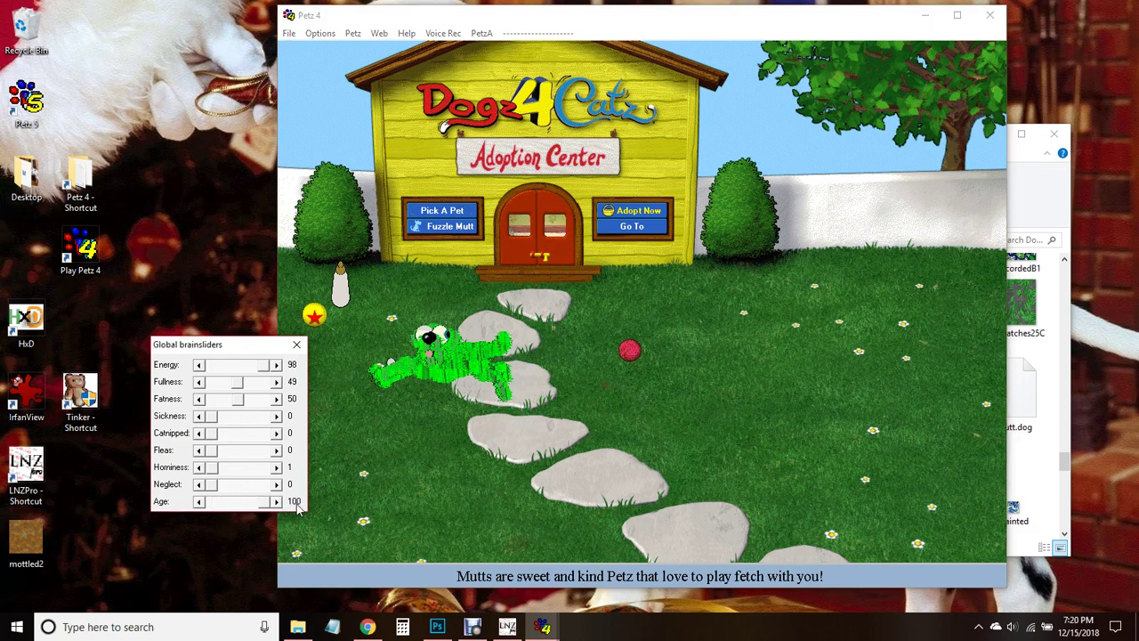
pyautogui.moveTo(349, 335); pyautogui.dragTo(470, 322)
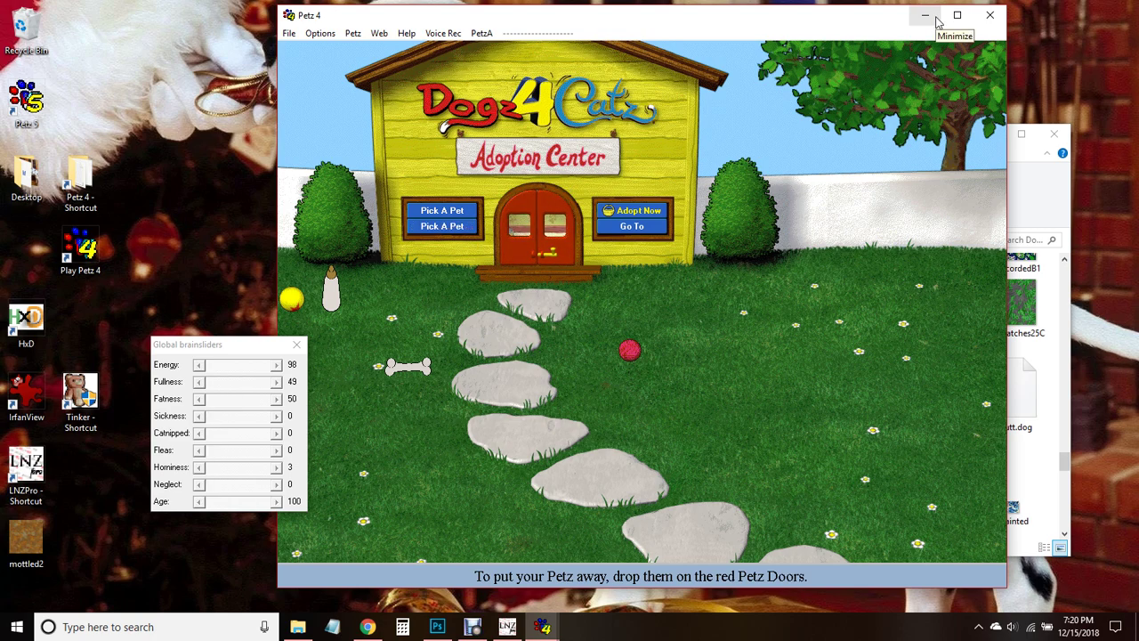
pyautogui.click(935, 18)
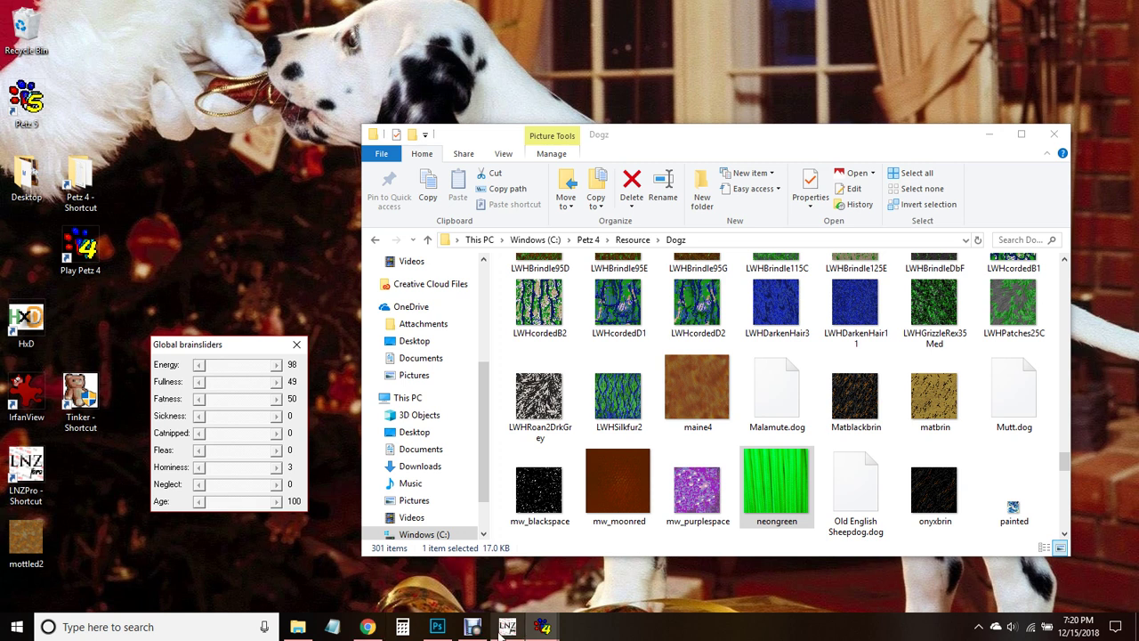
# Step: Switch to Photoshop and resize neongreen.bmp to 64 by 64 pixels
pyautogui.click(437, 627)
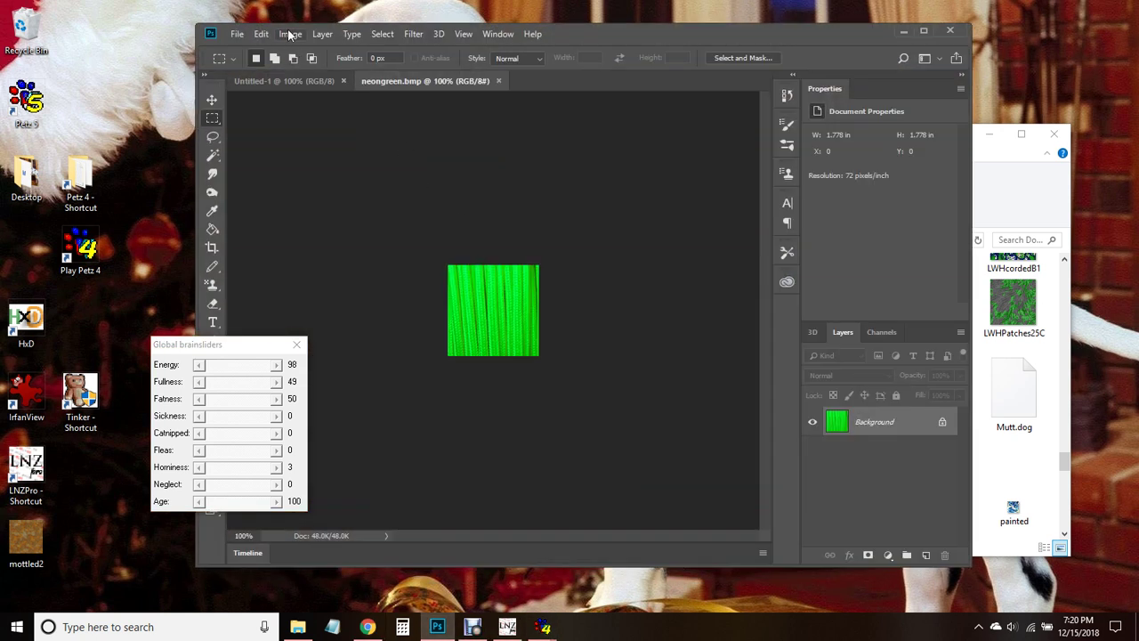
pyautogui.click(289, 33)
pyautogui.click(313, 143)
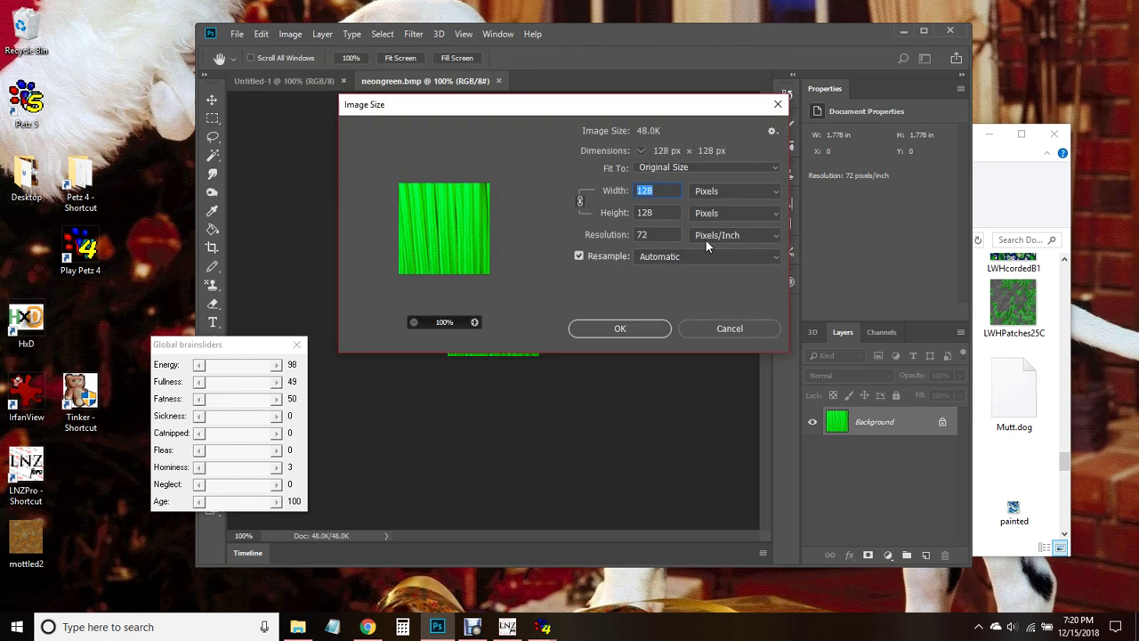
pyautogui.write('64')
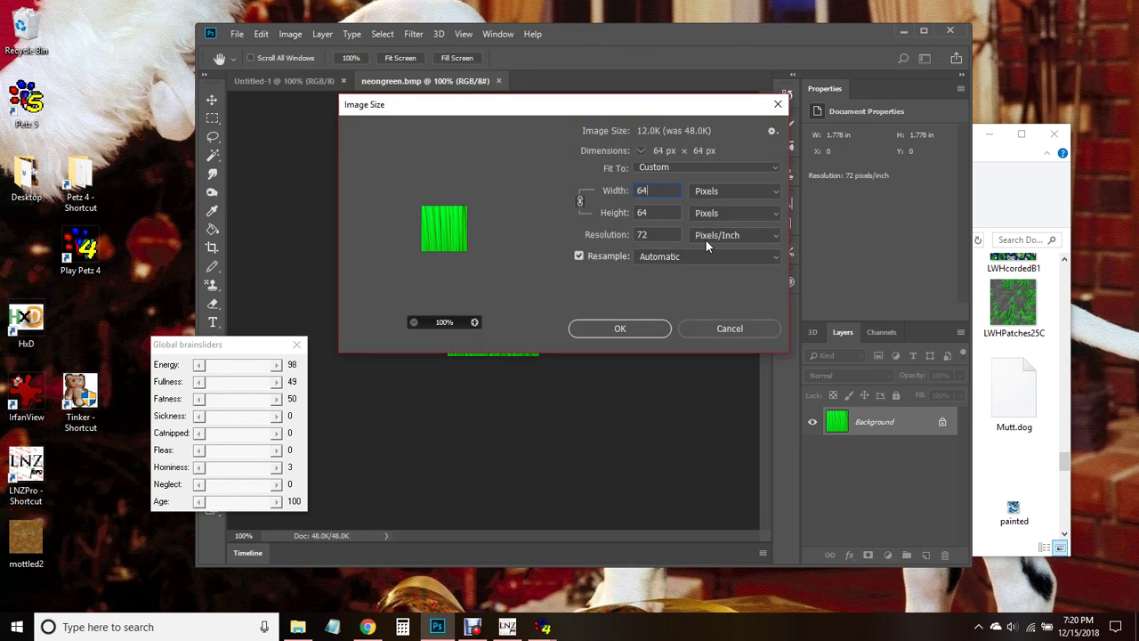
pyautogui.click(620, 331)
# Step: Save the resized texture as neongreen in BMP format on the Desktop and minimize Photoshop
pyautogui.click(238, 34)
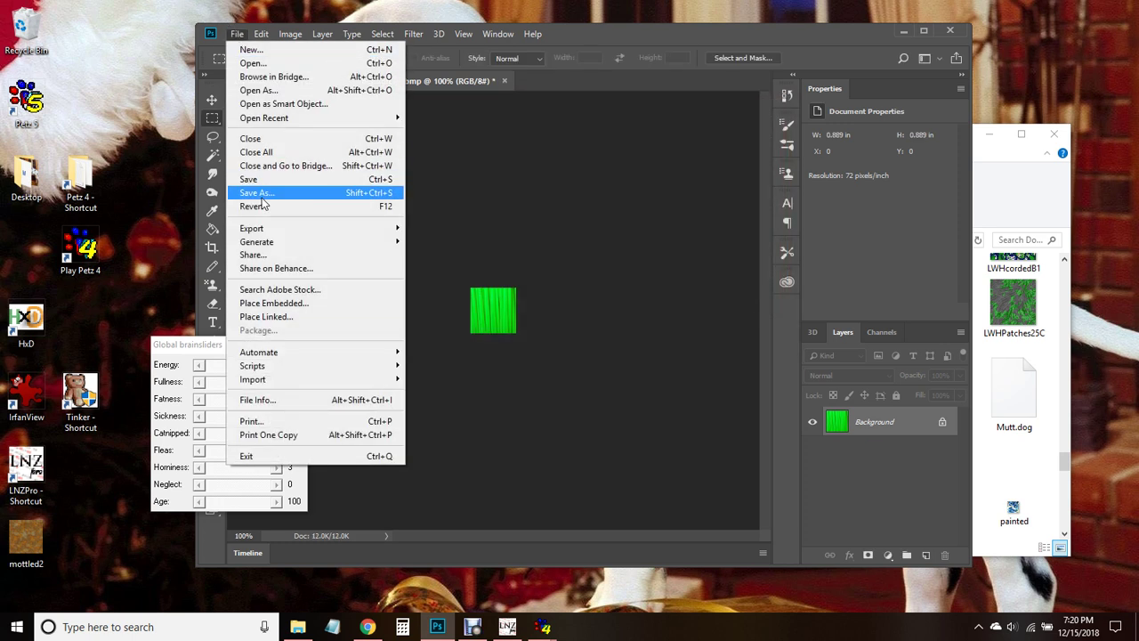
pyautogui.click(267, 186)
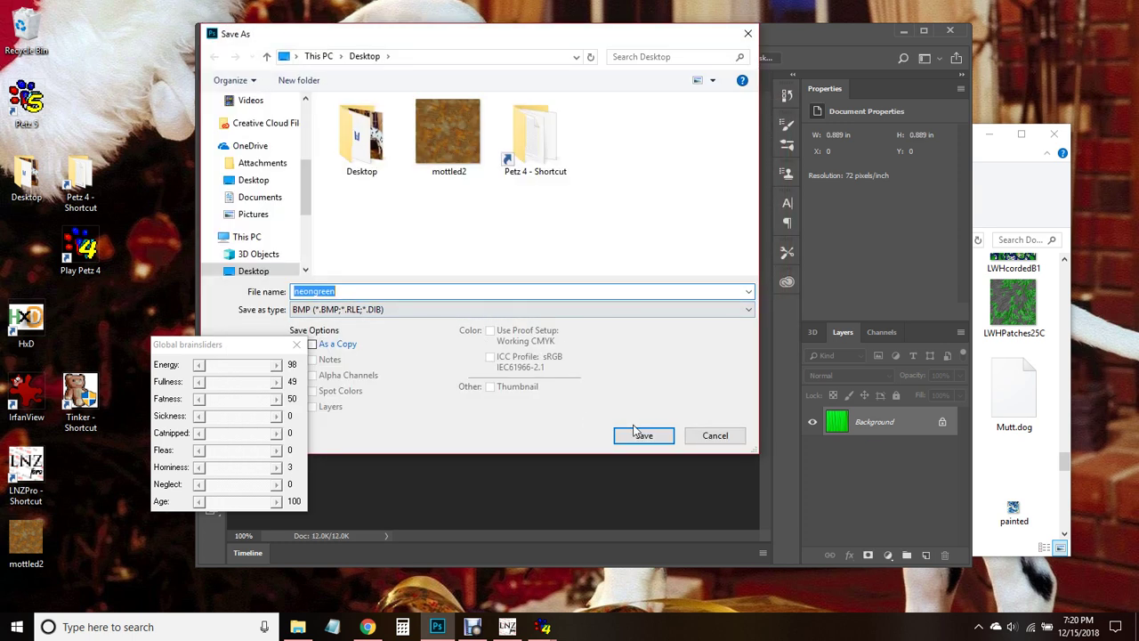
pyautogui.click(637, 433)
pyautogui.click(642, 172)
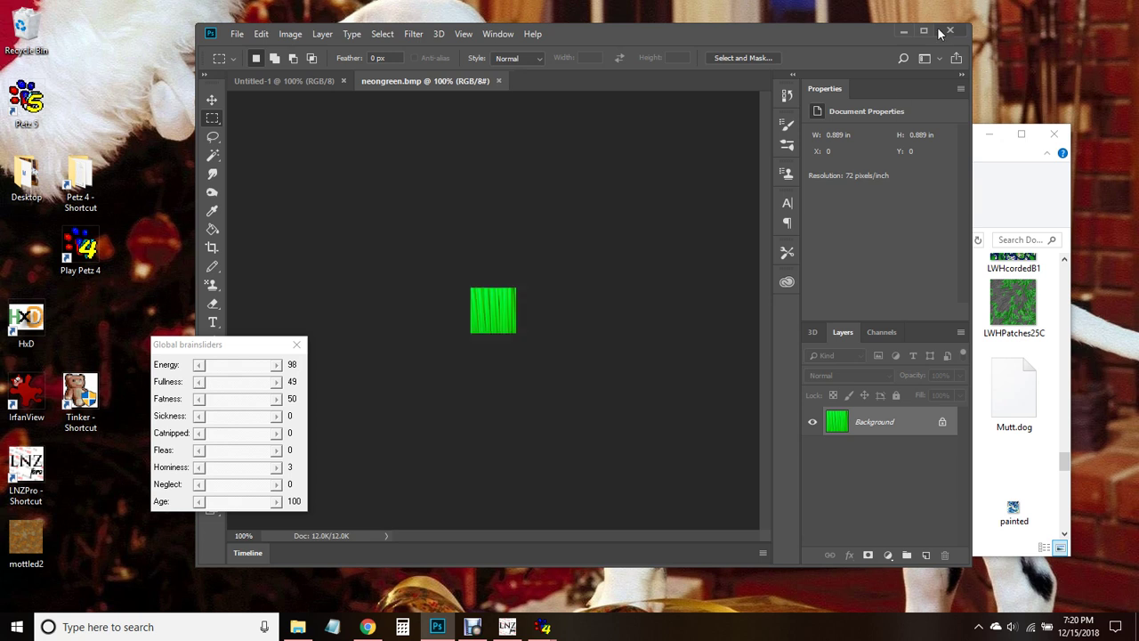
pyautogui.click(902, 34)
# Step: Launch IrfanView and open neongreen.bmp from the Desktop in it
pyautogui.doubleClick(26, 396)
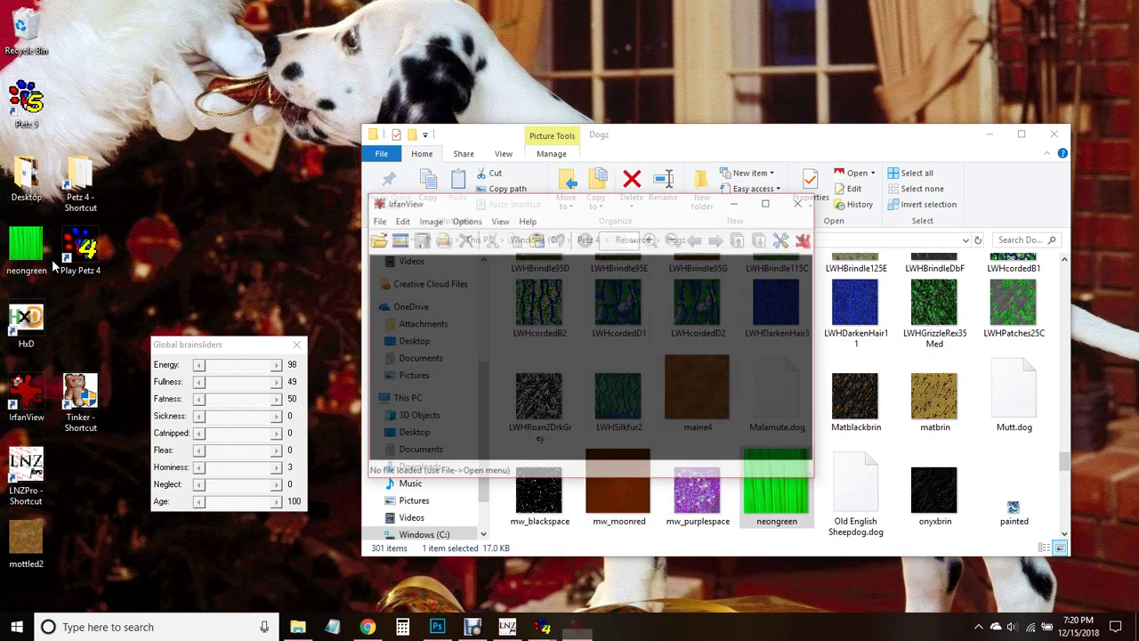
pyautogui.moveTo(440, 347); pyautogui.dragTo(491, 274)
pyautogui.click(377, 220)
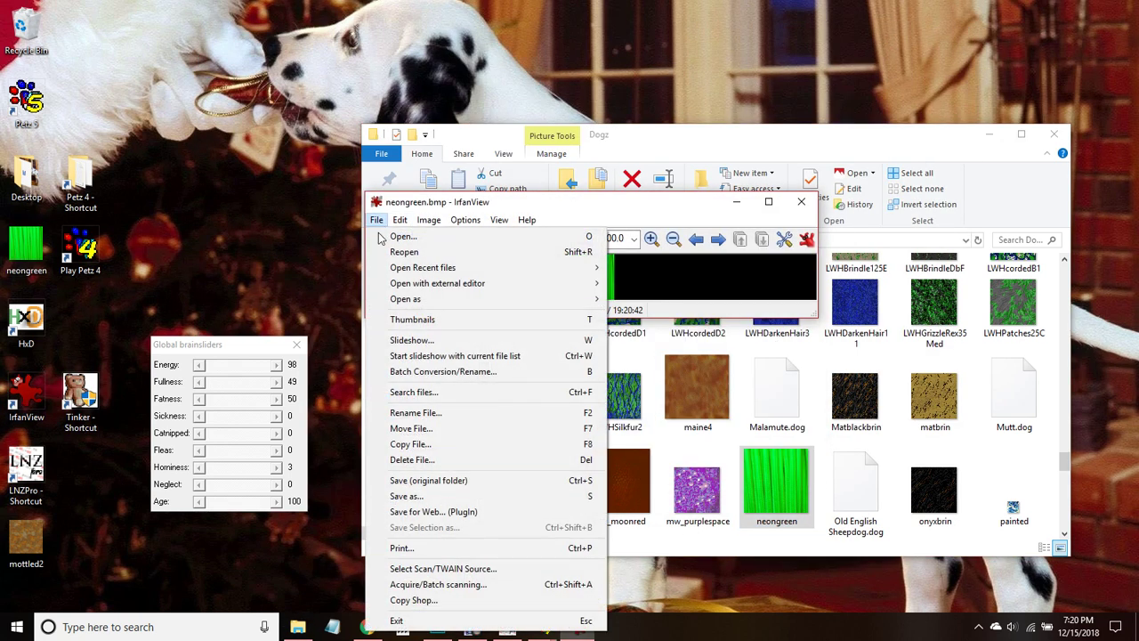
pyautogui.click(421, 480)
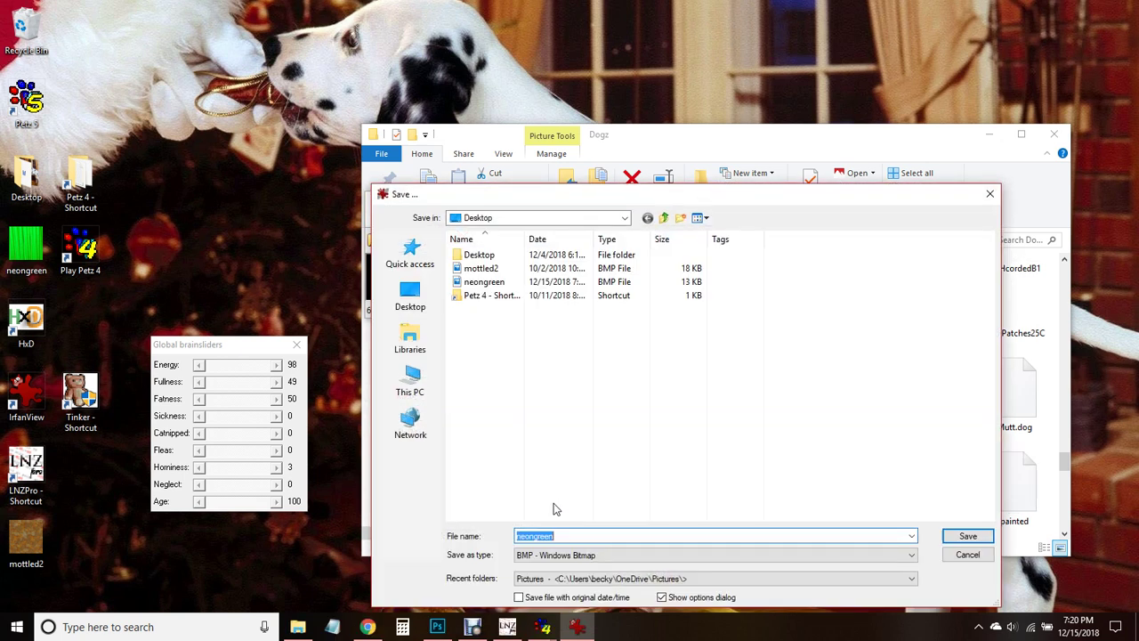
pyautogui.click(968, 535)
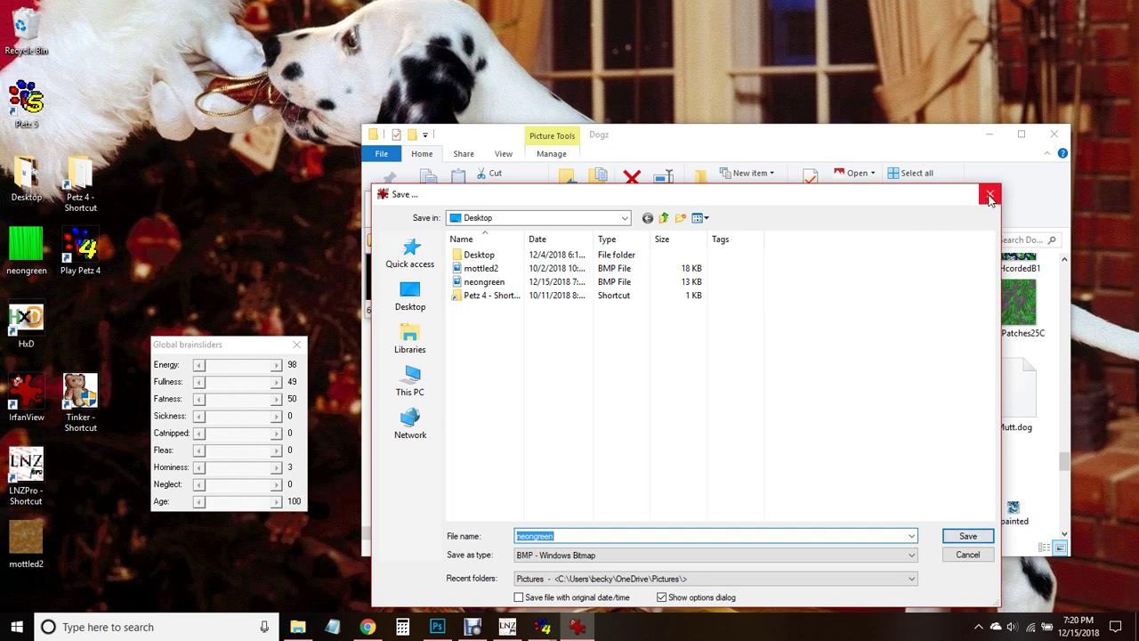
# Step: Decrease the color depth of neongreen.bmp to 8 BPP, save it over the Desktop file, and minimize IrfanView
pyautogui.click(428, 219)
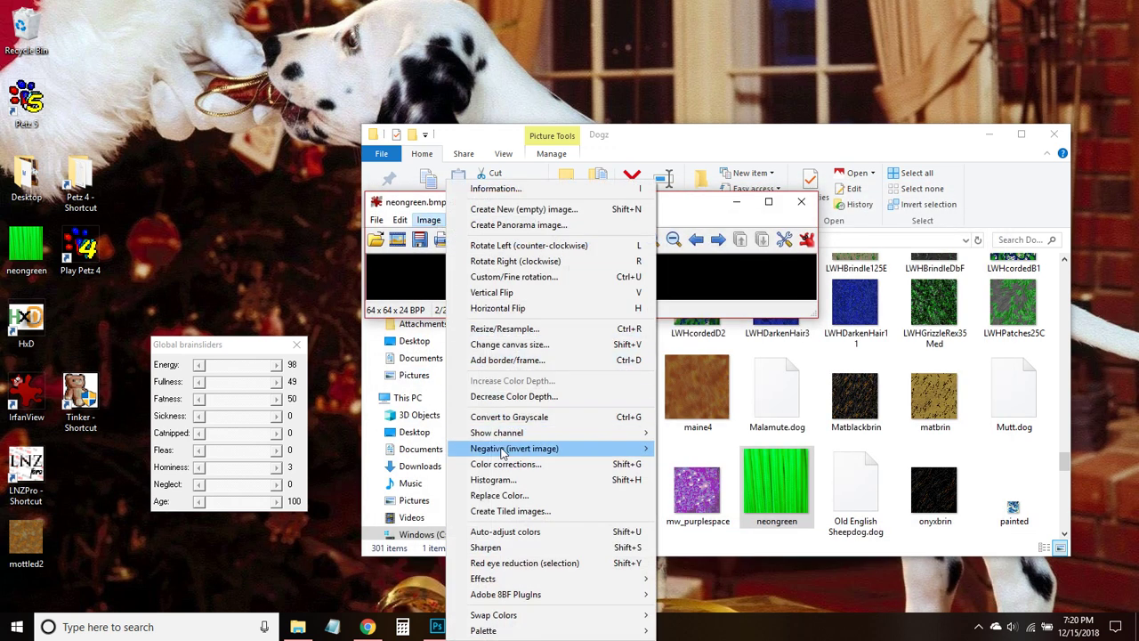
pyautogui.click(496, 397)
pyautogui.click(532, 390)
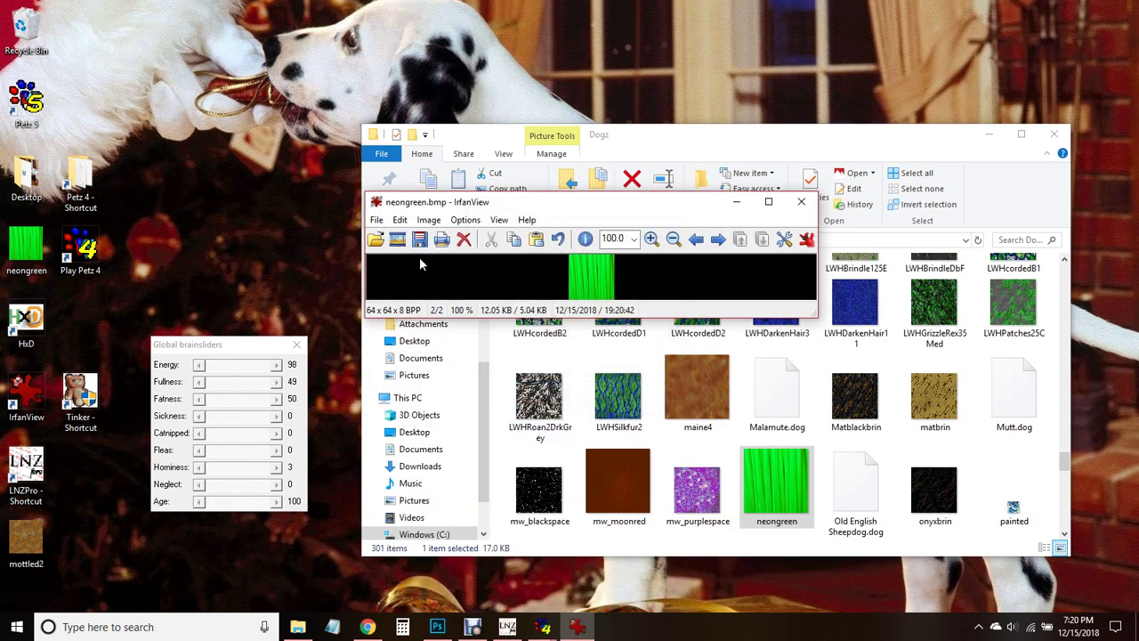
pyautogui.click(380, 222)
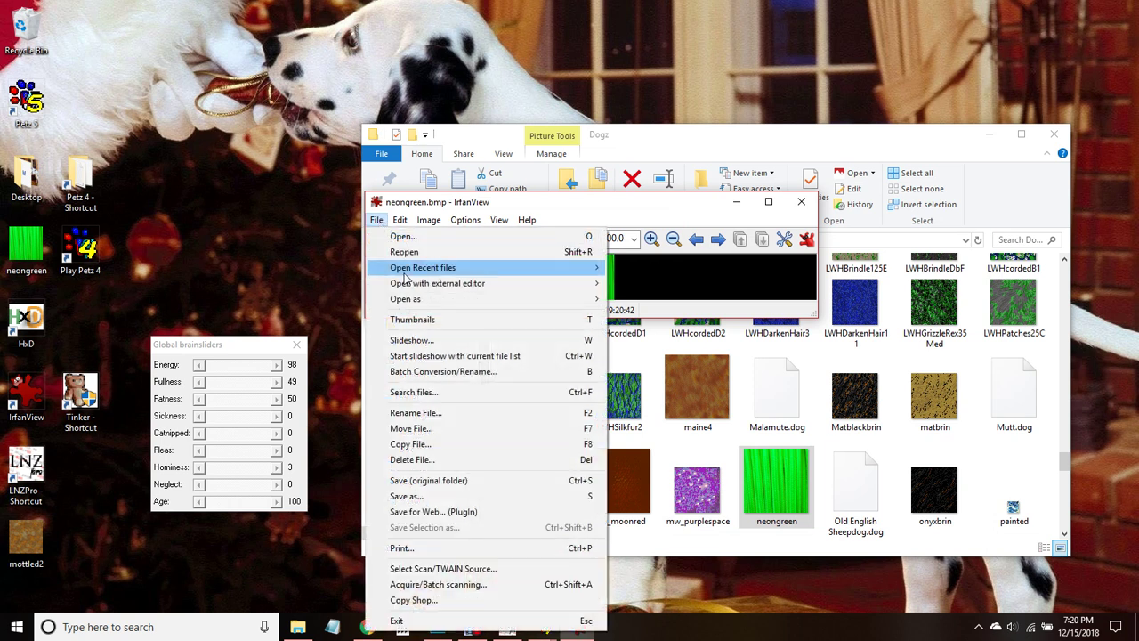
pyautogui.click(433, 475)
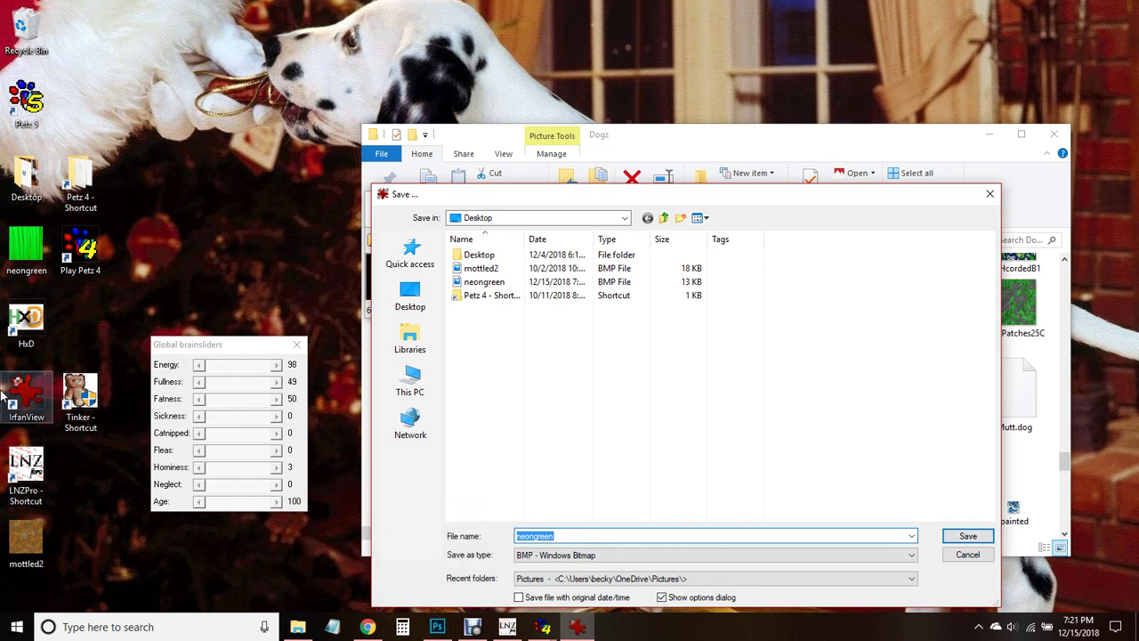
pyautogui.click(967, 535)
pyautogui.click(607, 359)
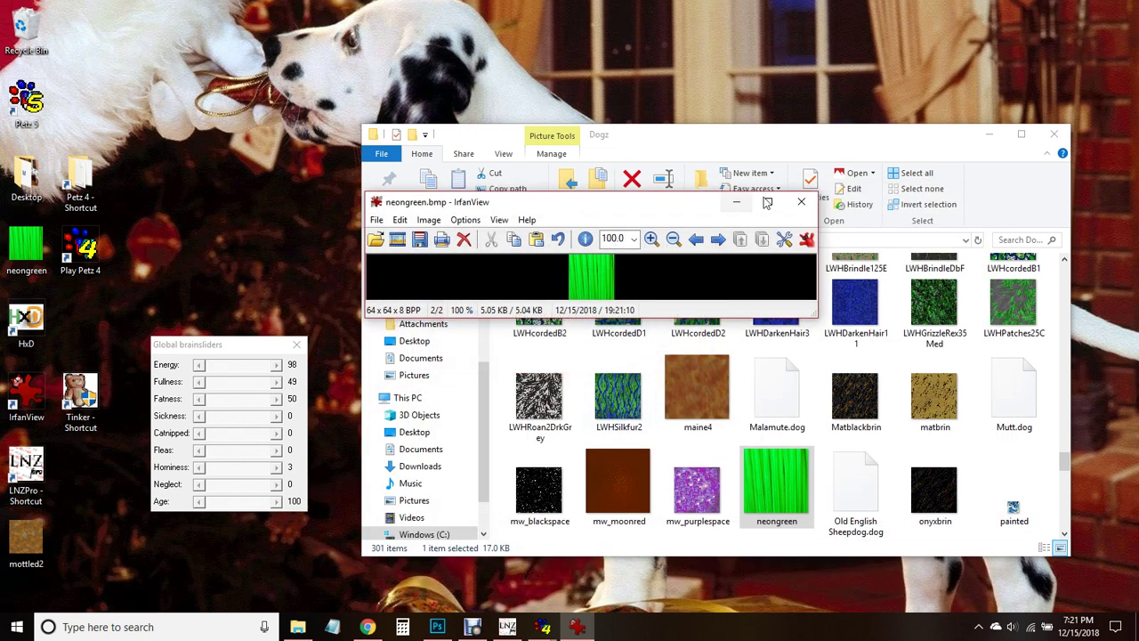
pyautogui.click(736, 202)
# Step: Move neongreen.bmp from the Desktop into the Petz 4 Resource Dogz folder, replacing the existing file
pyautogui.moveTo(26, 257); pyautogui.dragTo(725, 398)
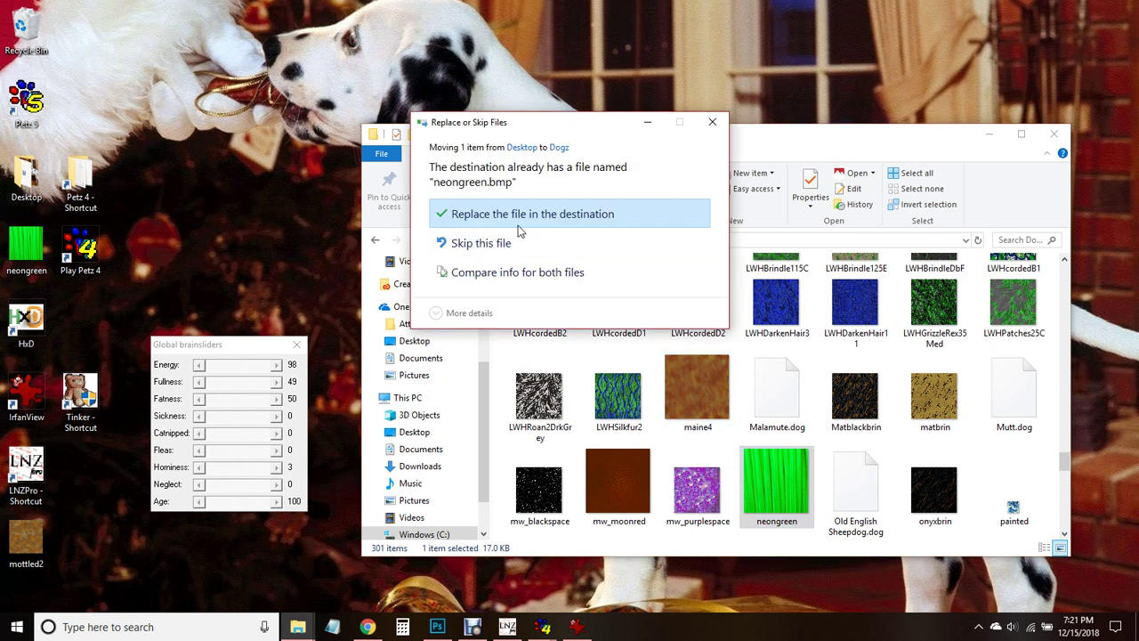
pyautogui.click(508, 214)
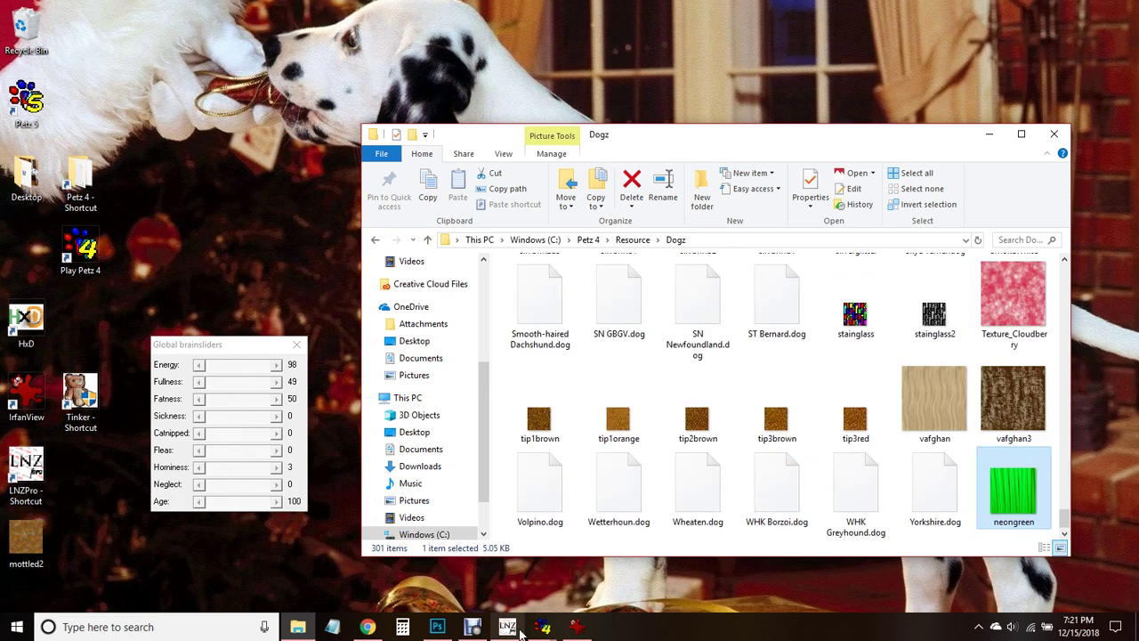
# Step: Switch to Petz 4, bring the Fuzzle Mutt out at the Adoption Center, and set its age to 100
pyautogui.moveTo(542, 626)
pyautogui.click(454, 531)
pyautogui.click(454, 223)
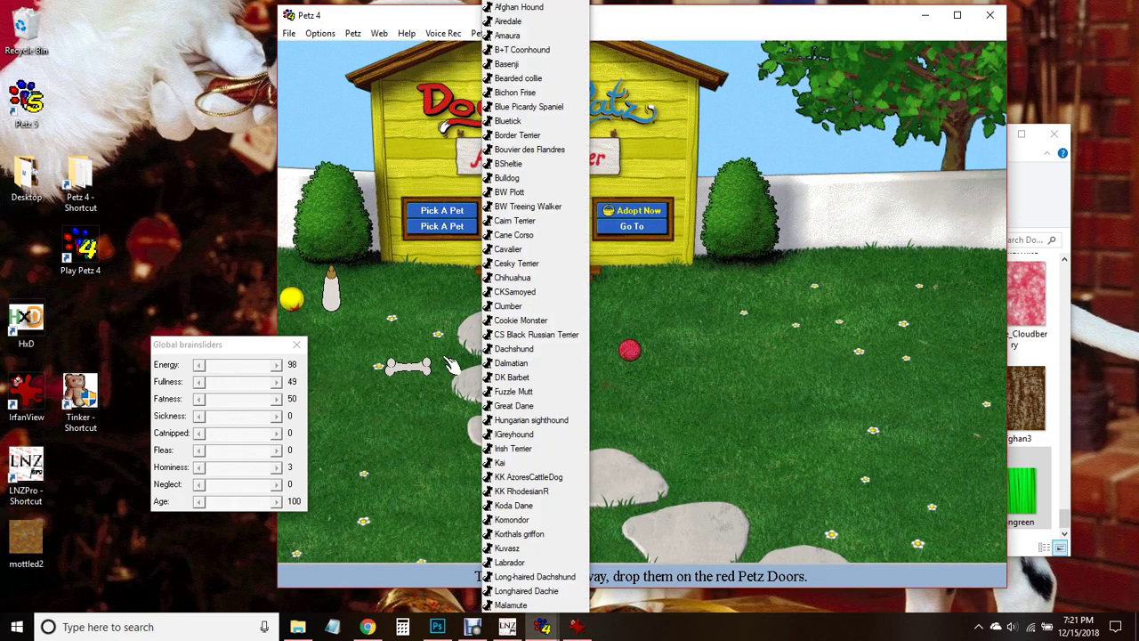
pyautogui.click(514, 392)
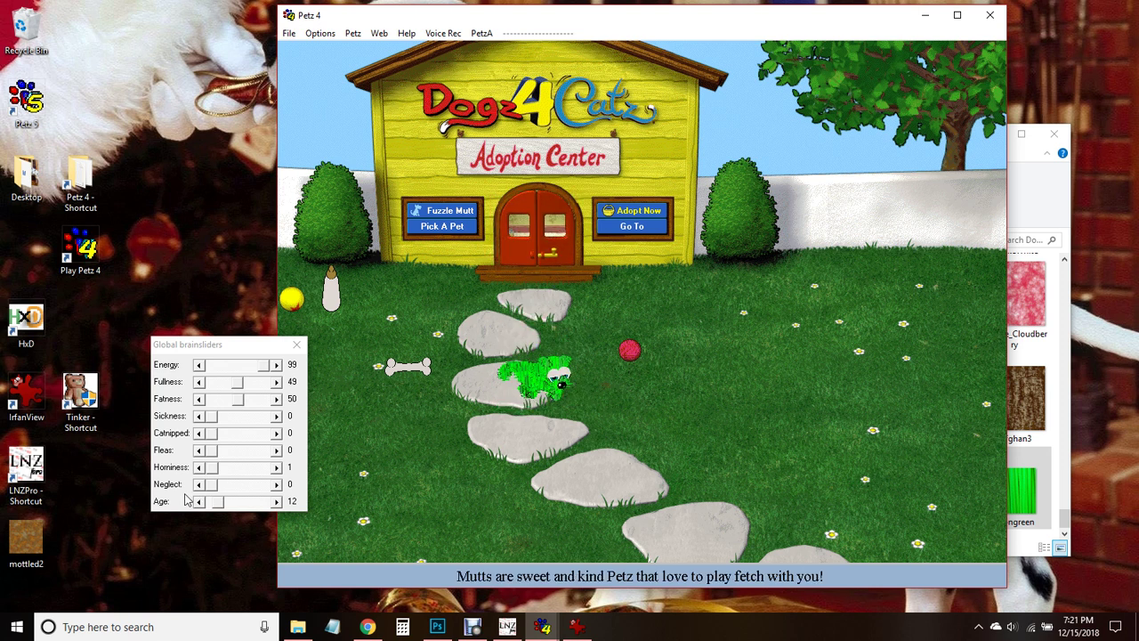
pyautogui.moveTo(223, 509); pyautogui.dragTo(306, 512)
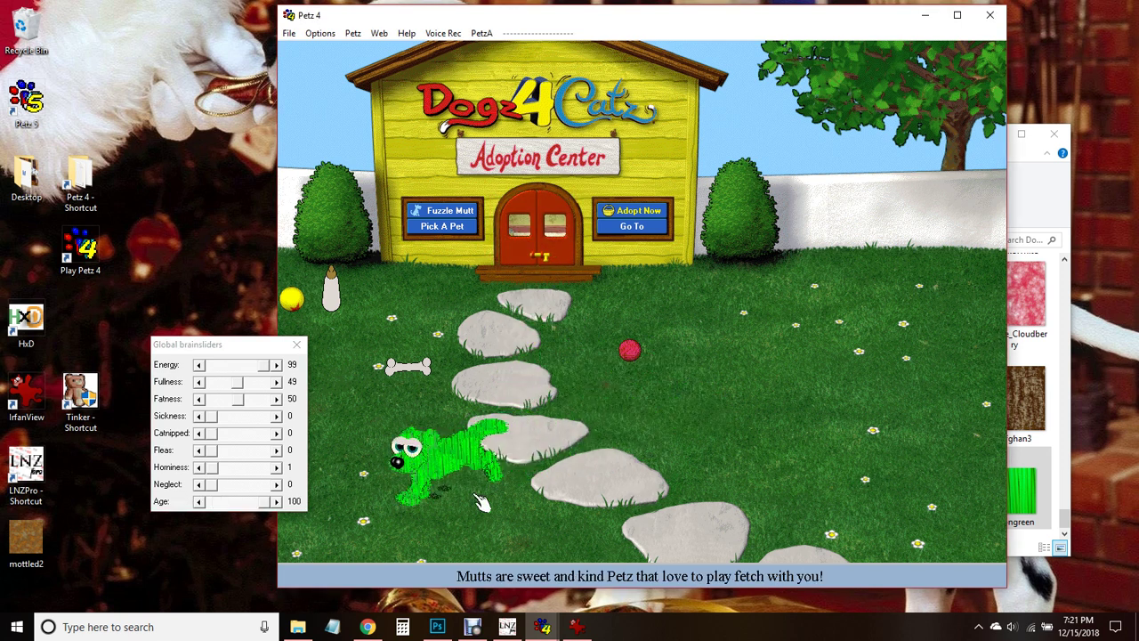
# Step: Pick up and pet the Fuzzle Mutt to examine how the 64-pixel neongreen texture looks on its coat
pyautogui.moveTo(397, 505); pyautogui.dragTo(507, 284)
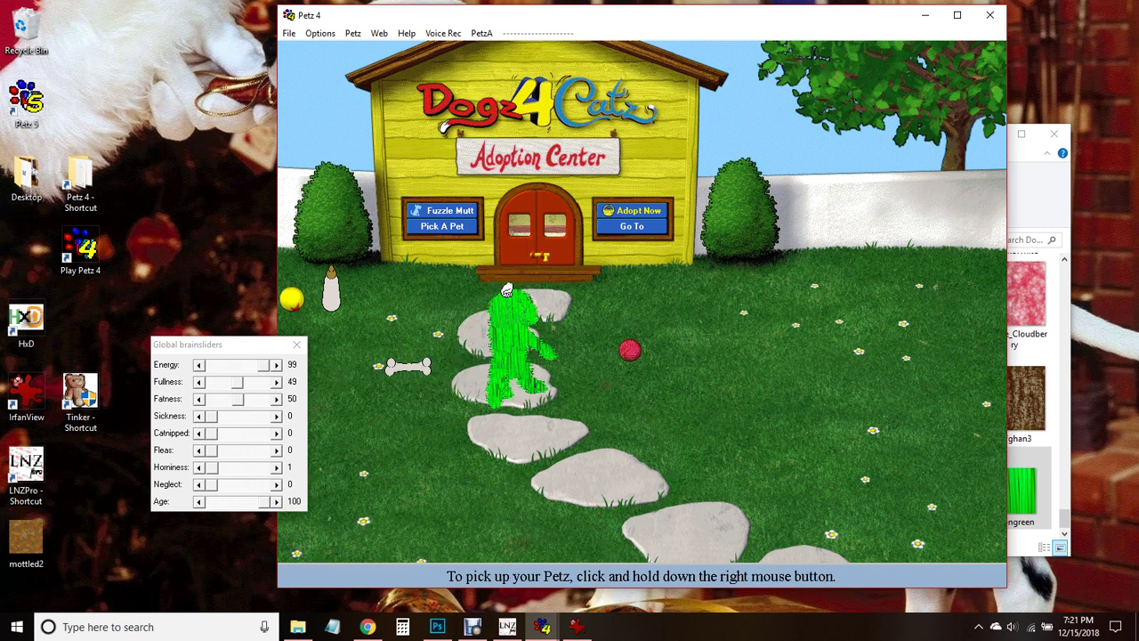
pyautogui.moveTo(506, 289); pyautogui.dragTo(508, 295)
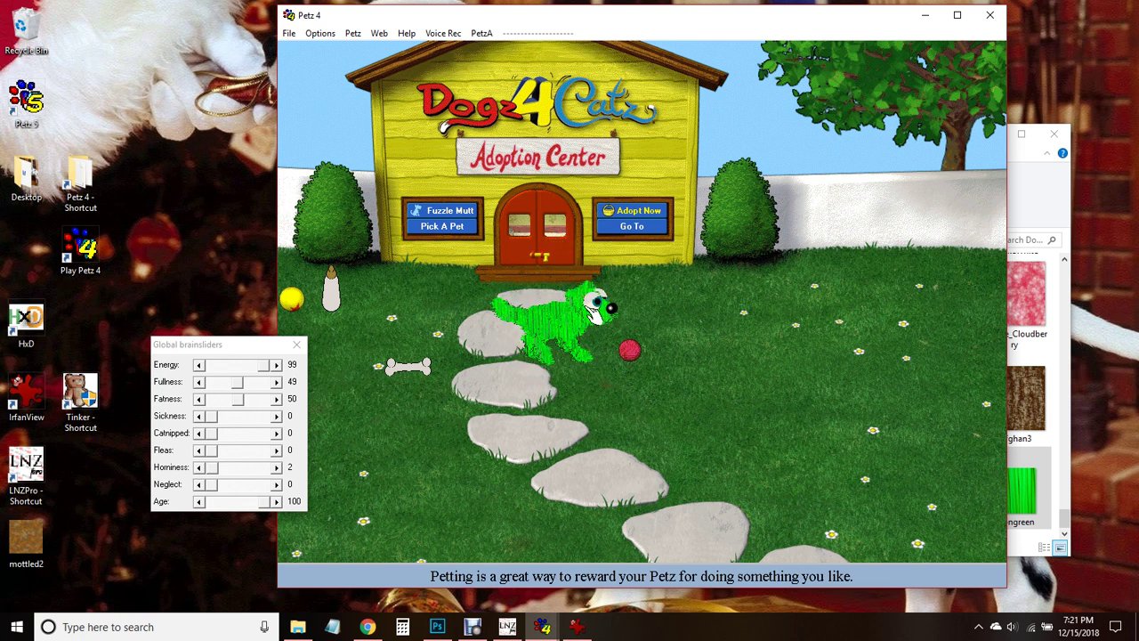
pyautogui.moveTo(547, 307); pyautogui.dragTo(487, 311)
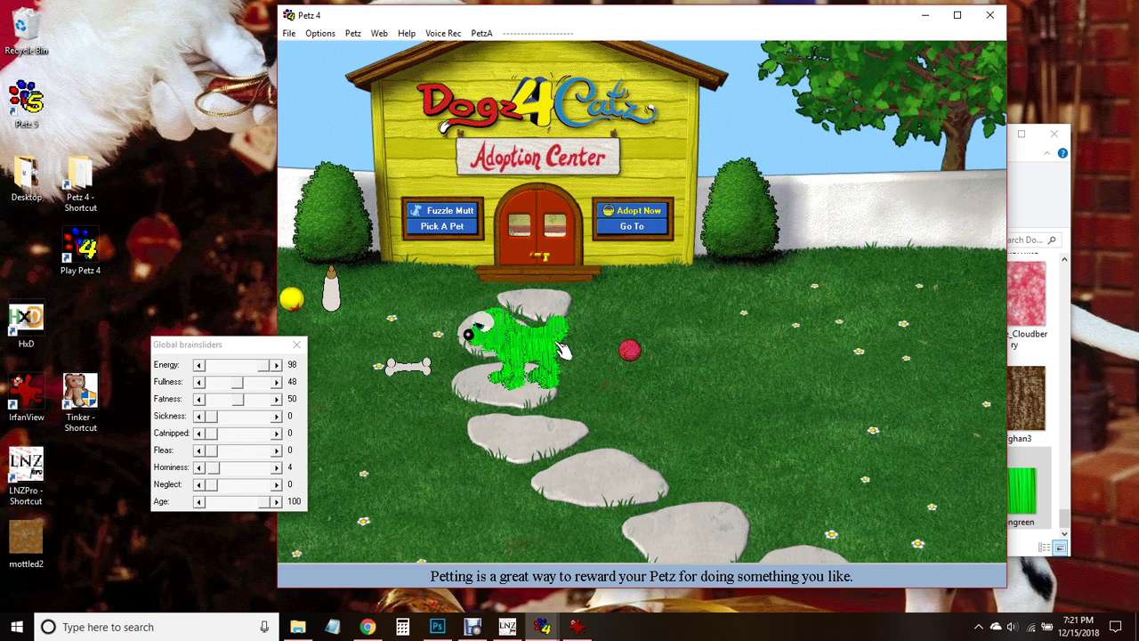
# Step: Move the Petz 4 window aside, view the neongreen image in Photoshop for comparison, and return to Petz 4
pyautogui.moveTo(712, 24); pyautogui.dragTo(875, 226)
pyautogui.click(436, 627)
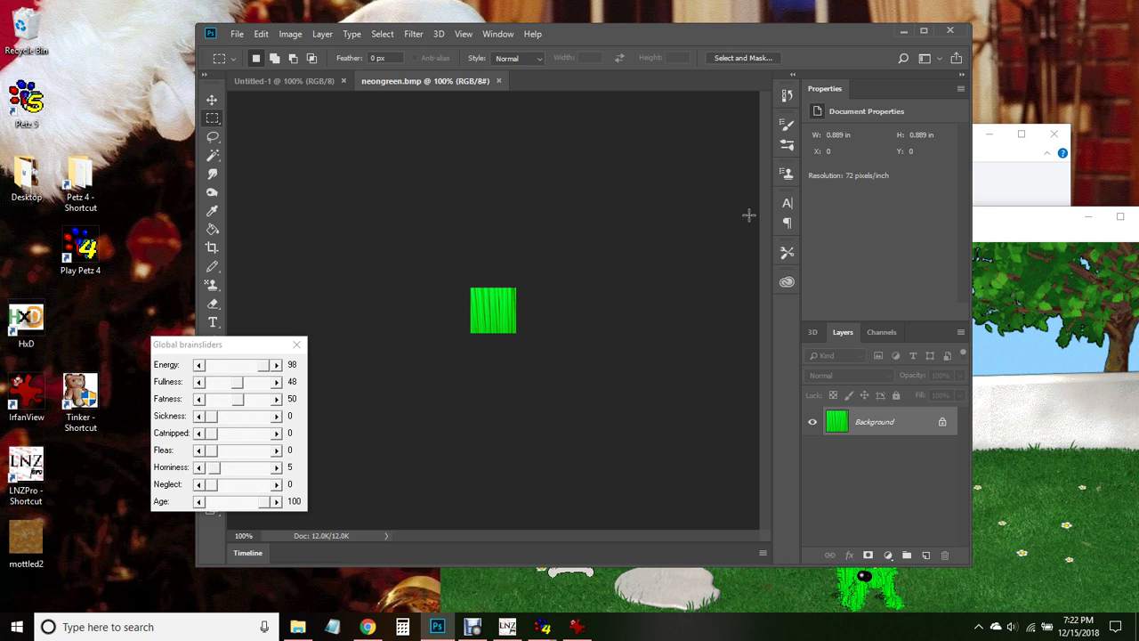
pyautogui.click(1010, 234)
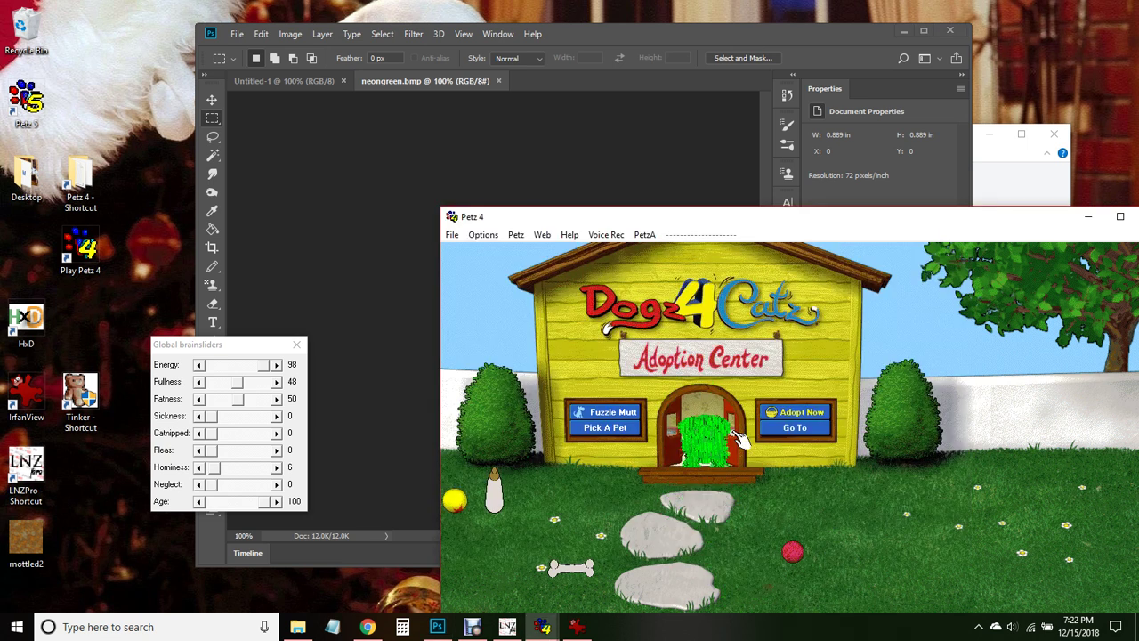
# Step: Reposition and minimize the Petz 4 window, and move the Global brainsliders window clear of the Photoshop tools
pyautogui.moveTo(889, 221); pyautogui.dragTo(769, 48)
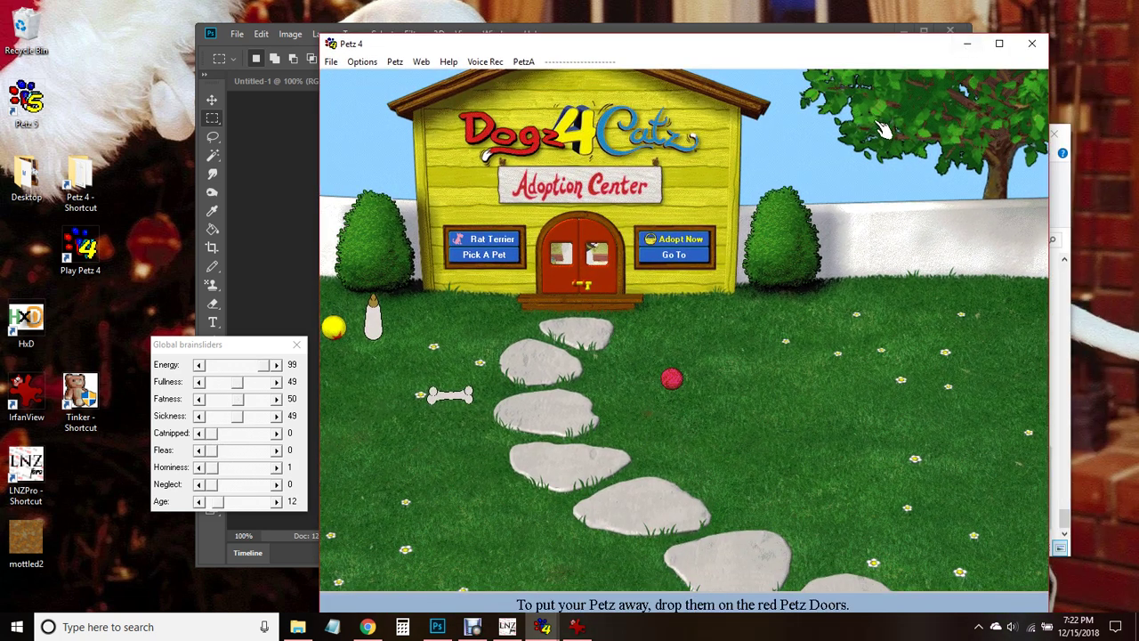
pyautogui.click(967, 42)
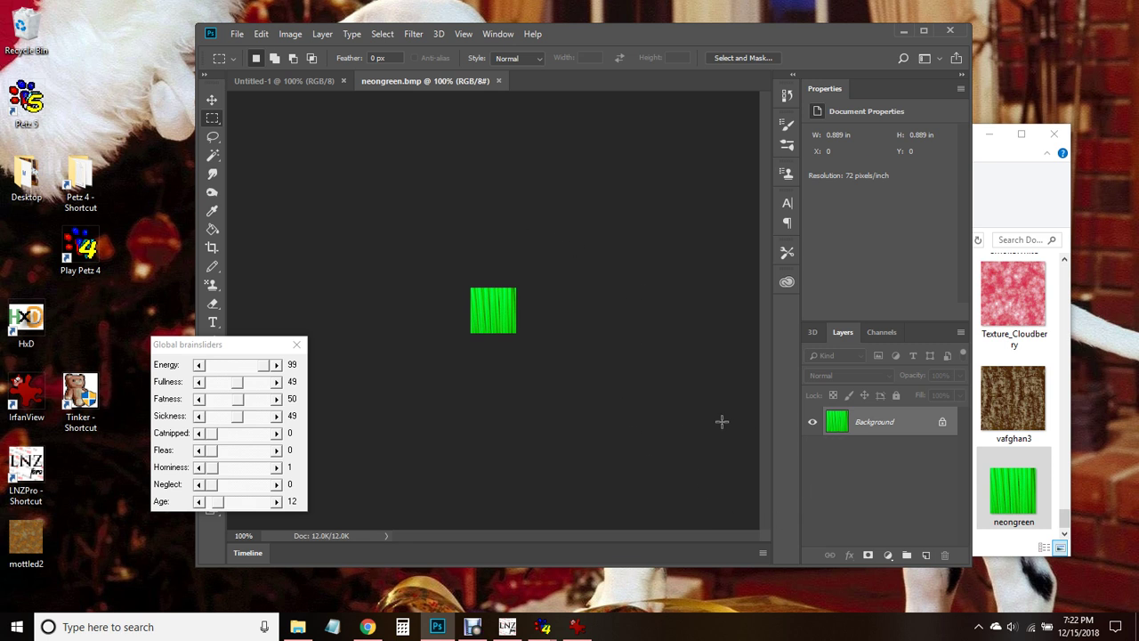
pyautogui.moveTo(247, 350); pyautogui.dragTo(211, 241)
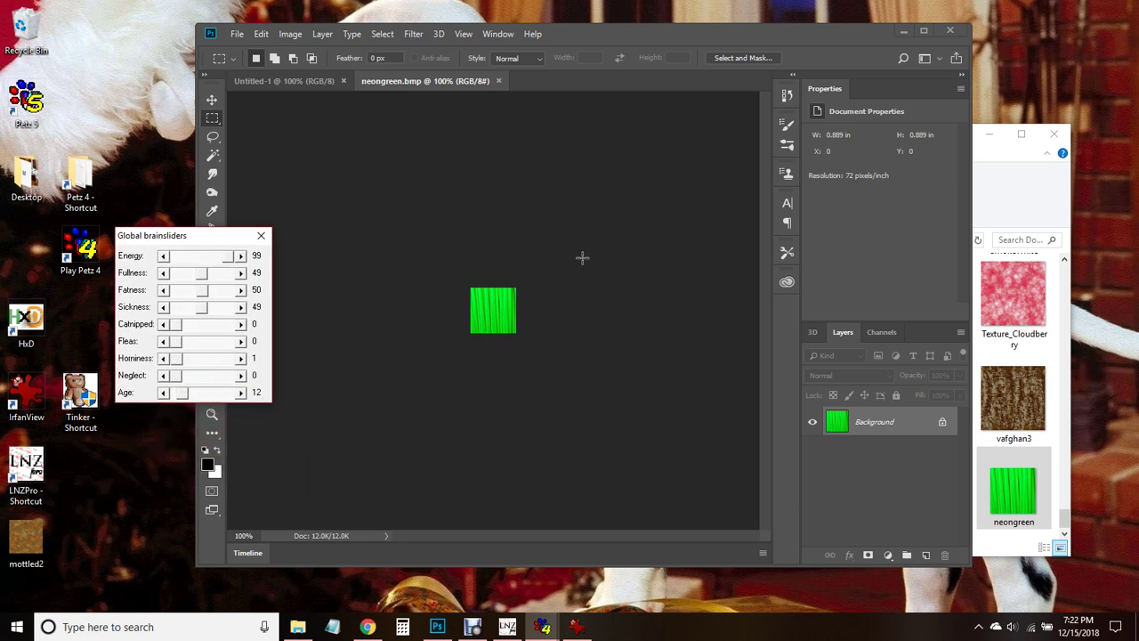